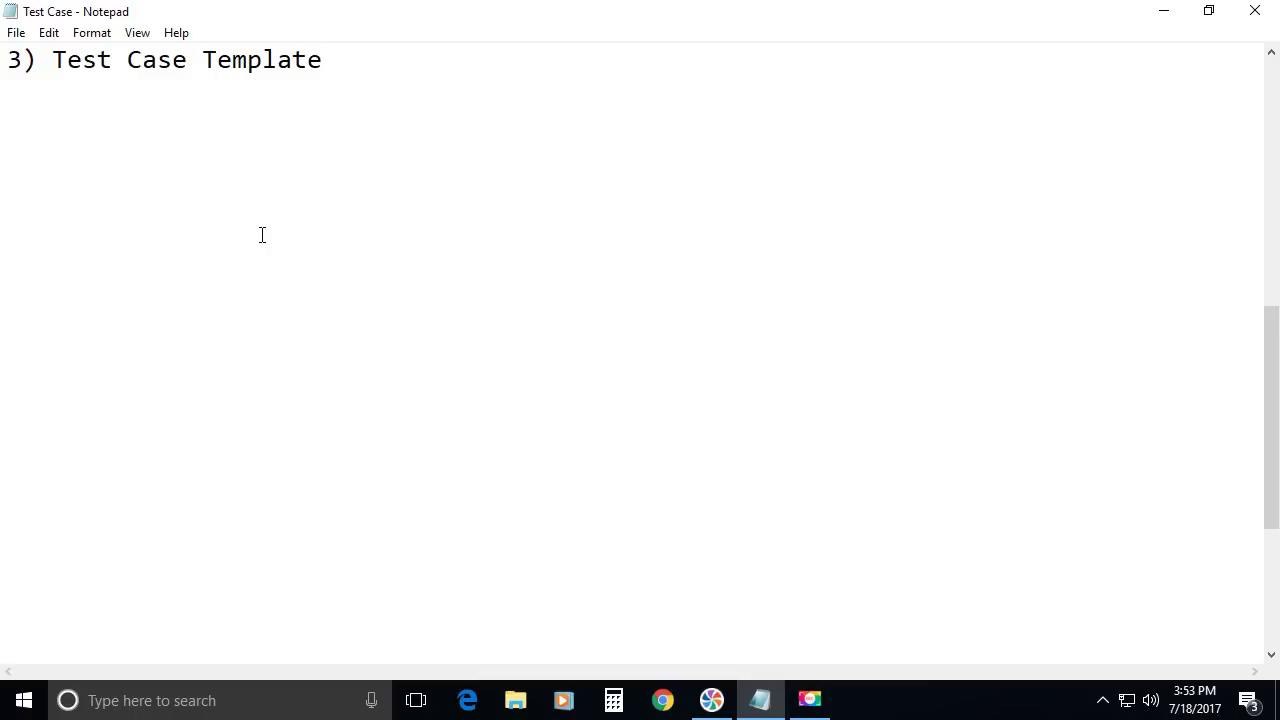
Step: Hide Notepad and create a new Microsoft Excel Worksheet on the desktop
click(1163, 12)
right_click(205, 380)
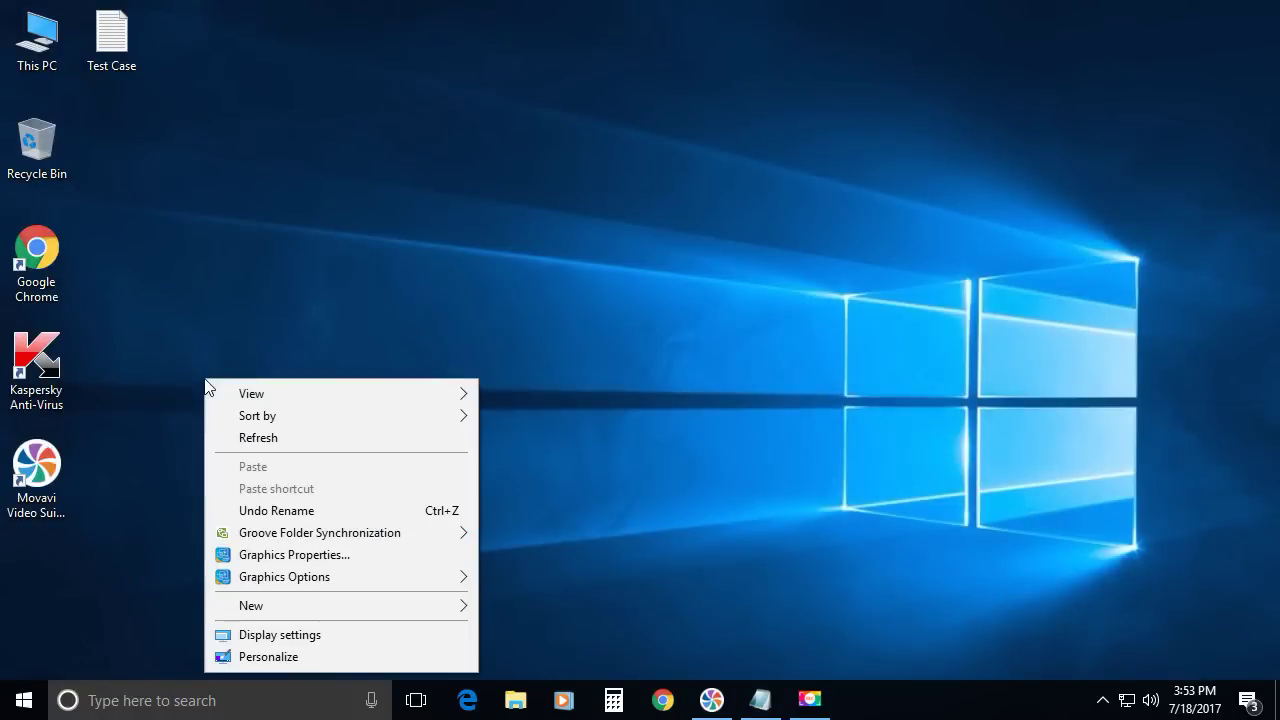
mouse_move(300, 608)
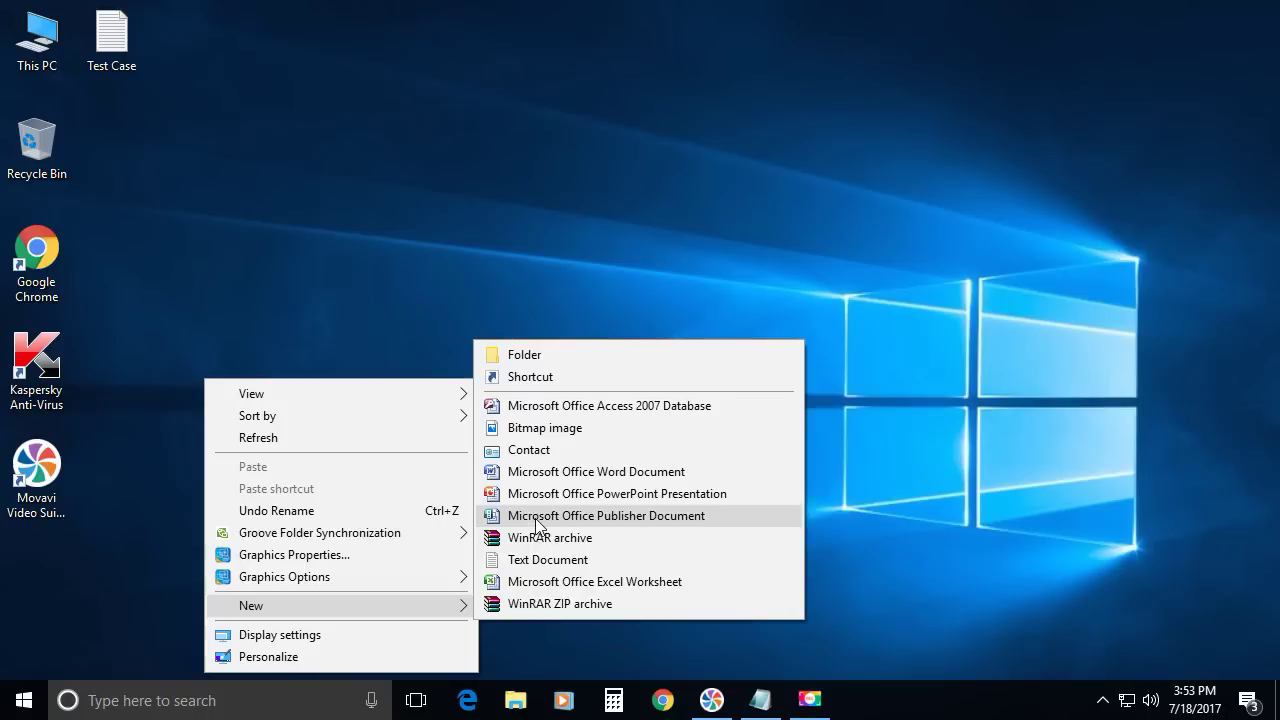
click(584, 581)
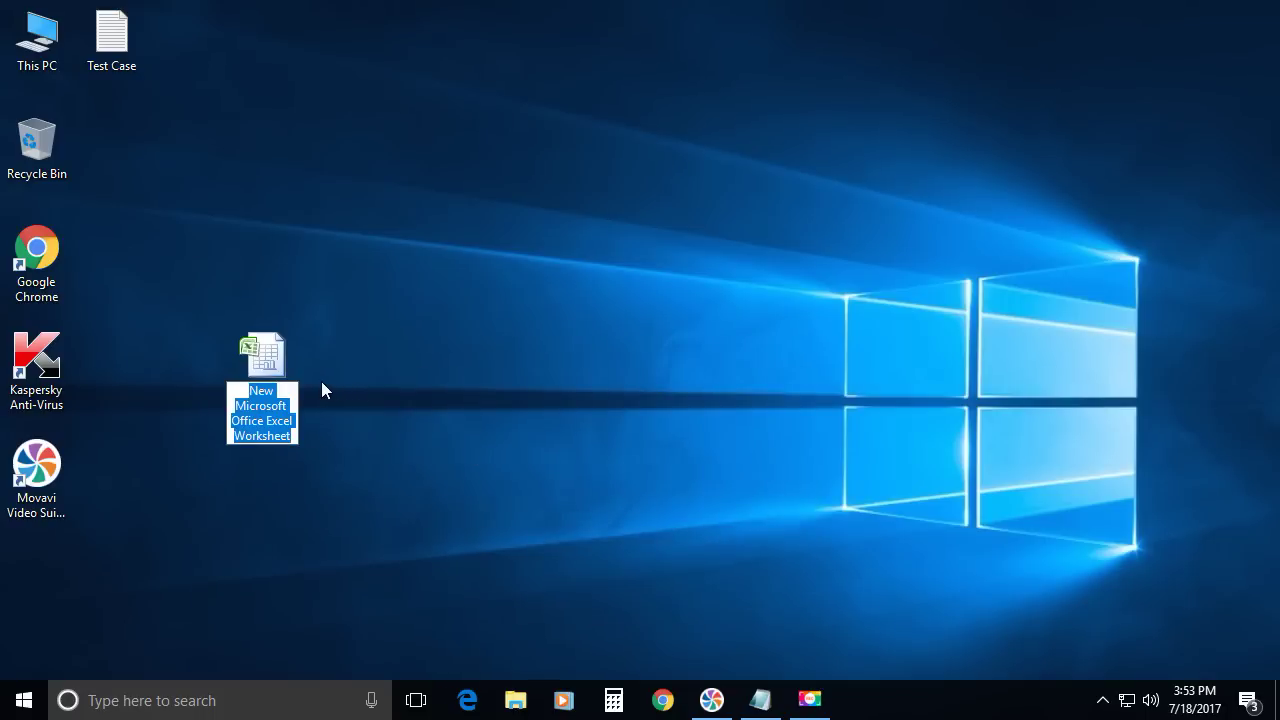
Step: Name the new workbook 'Test Cases' and open it in Excel
text(TE)
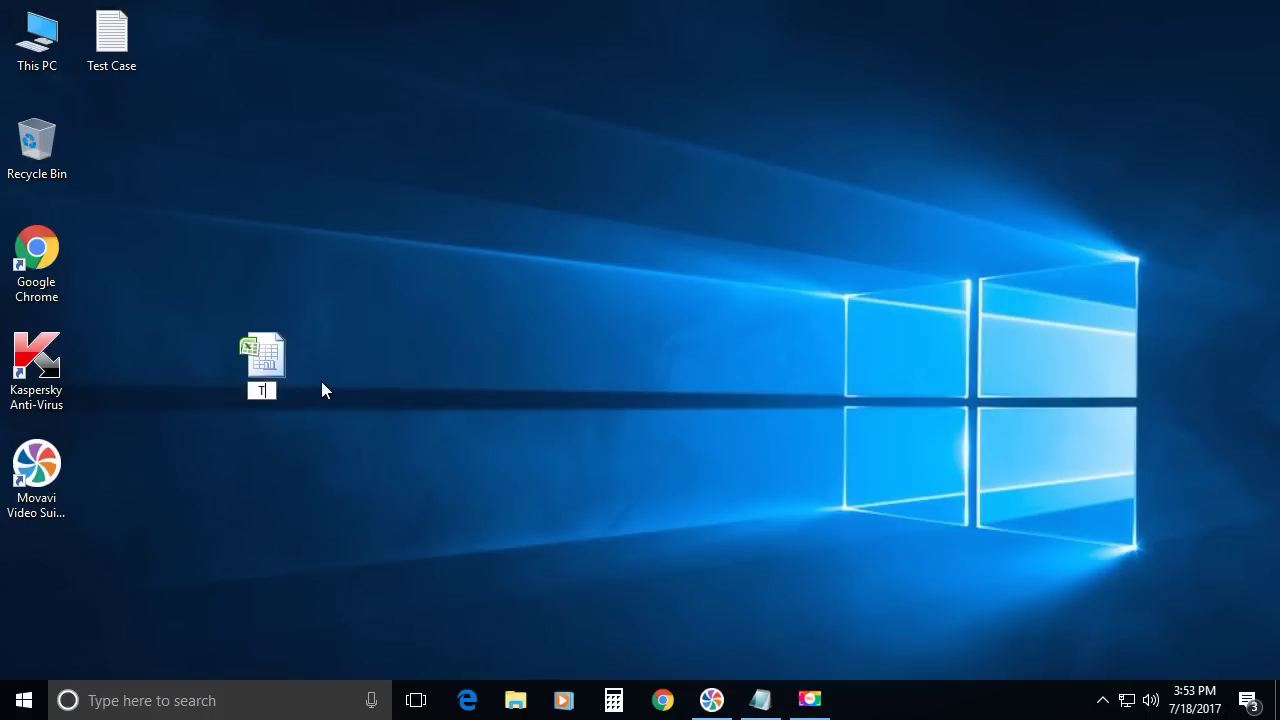
key(BackSpace)
text(st)
key(BackSpace)
key(BackSpace)
text(est Cases)
key(Return)
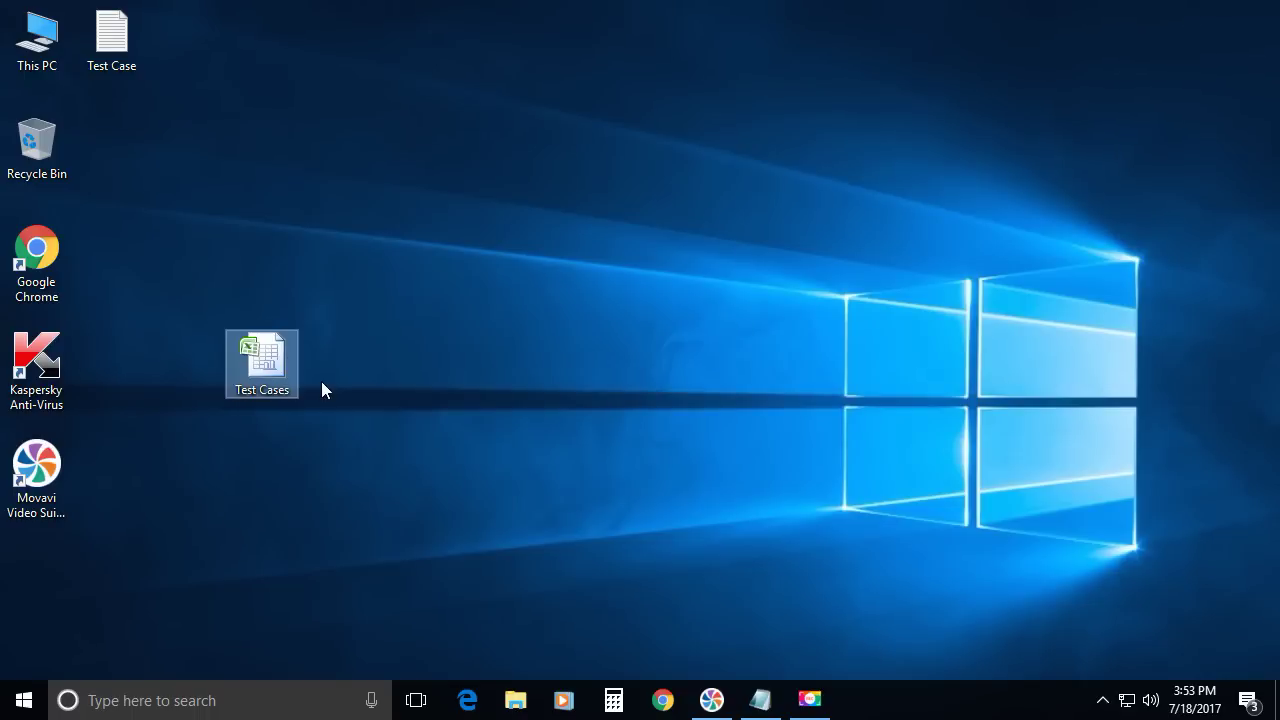
double_click(250, 355)
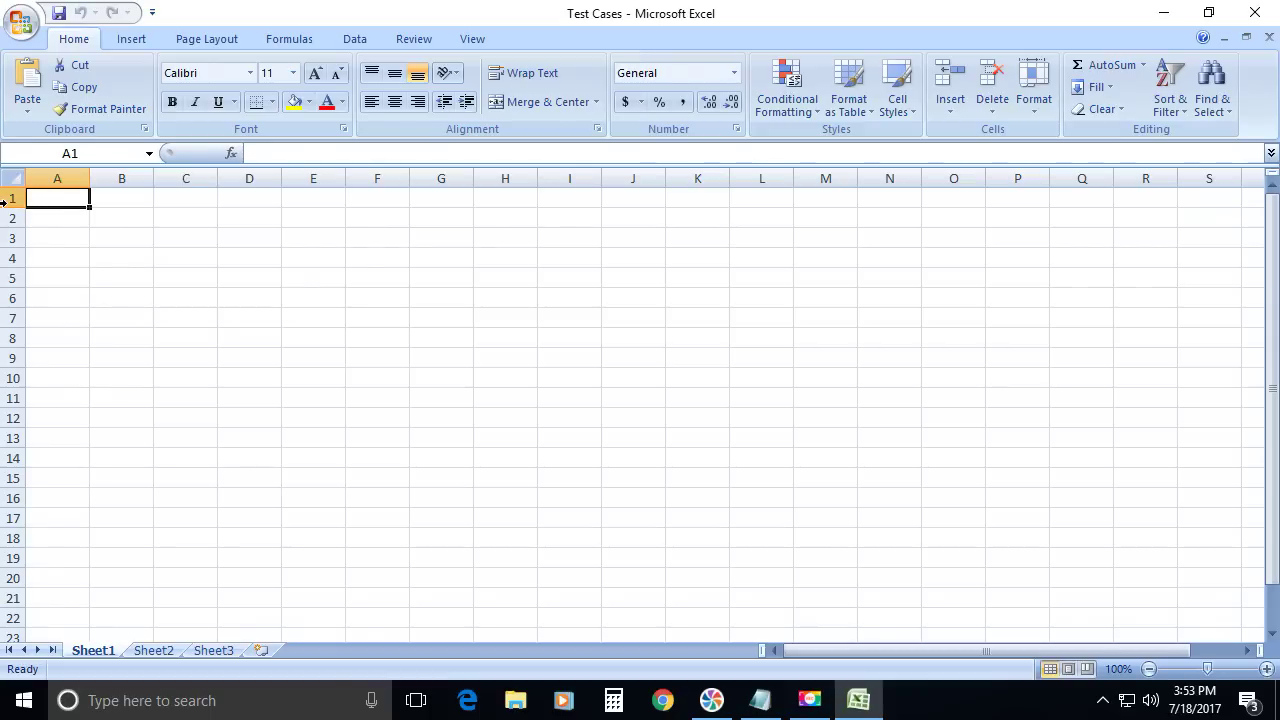
Step: Enter the header 'Test Case ID' in A1 and fit column A to it
text(Test)
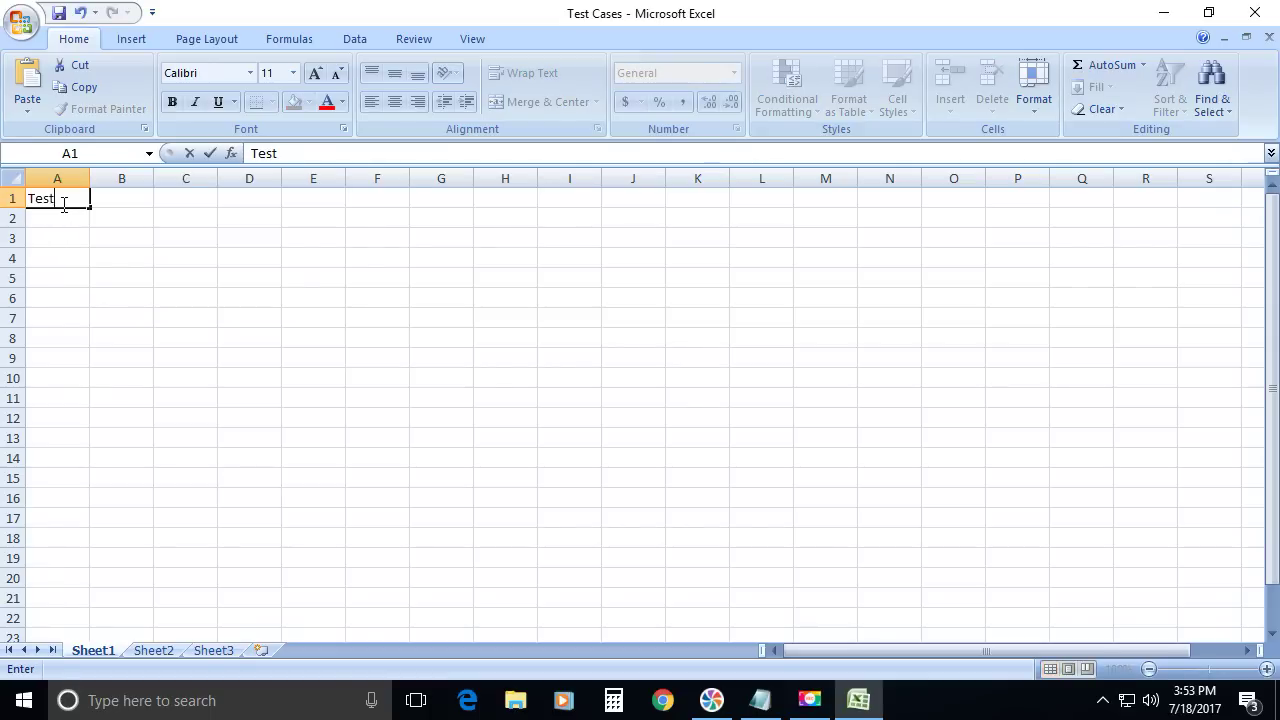
text( Case IE)
key(BackSpace)
text(D)
double_click(90, 178)
click(89, 178)
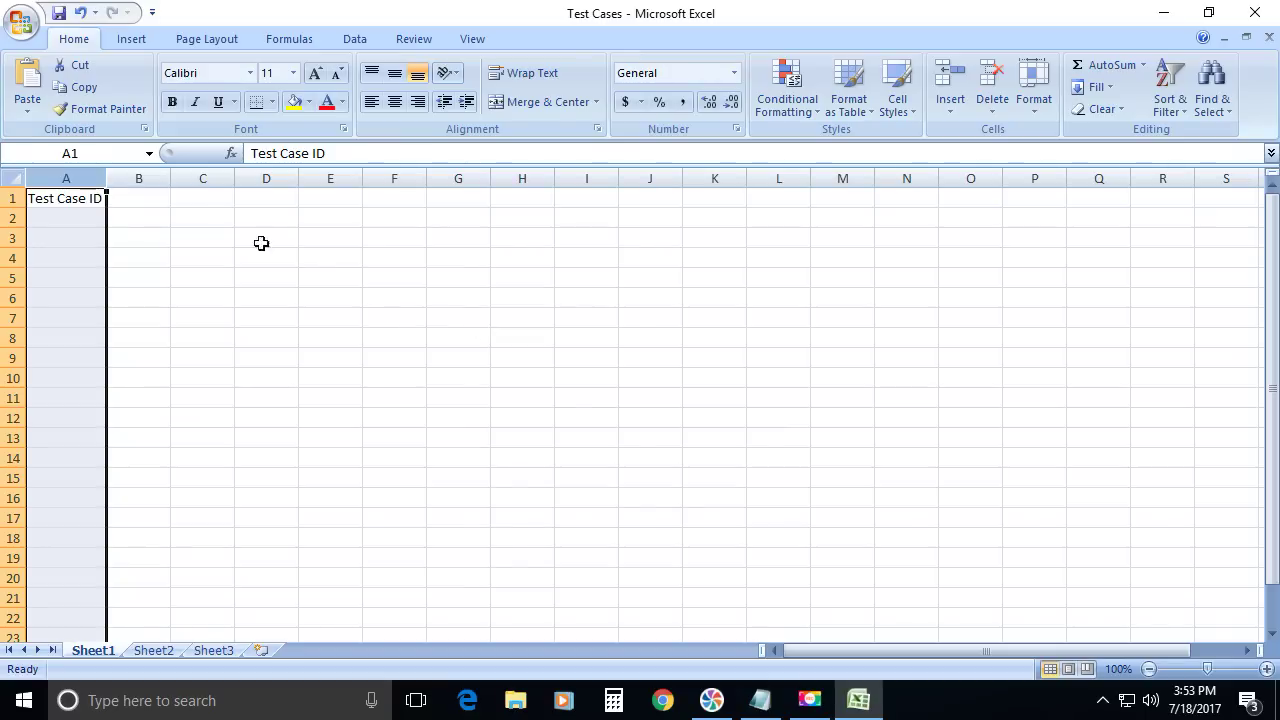
Step: Add 'Test Case Name' in B1 and 'Module Id' in C1, fitting both columns
drag(171, 187, 238, 185)
click(184, 197)
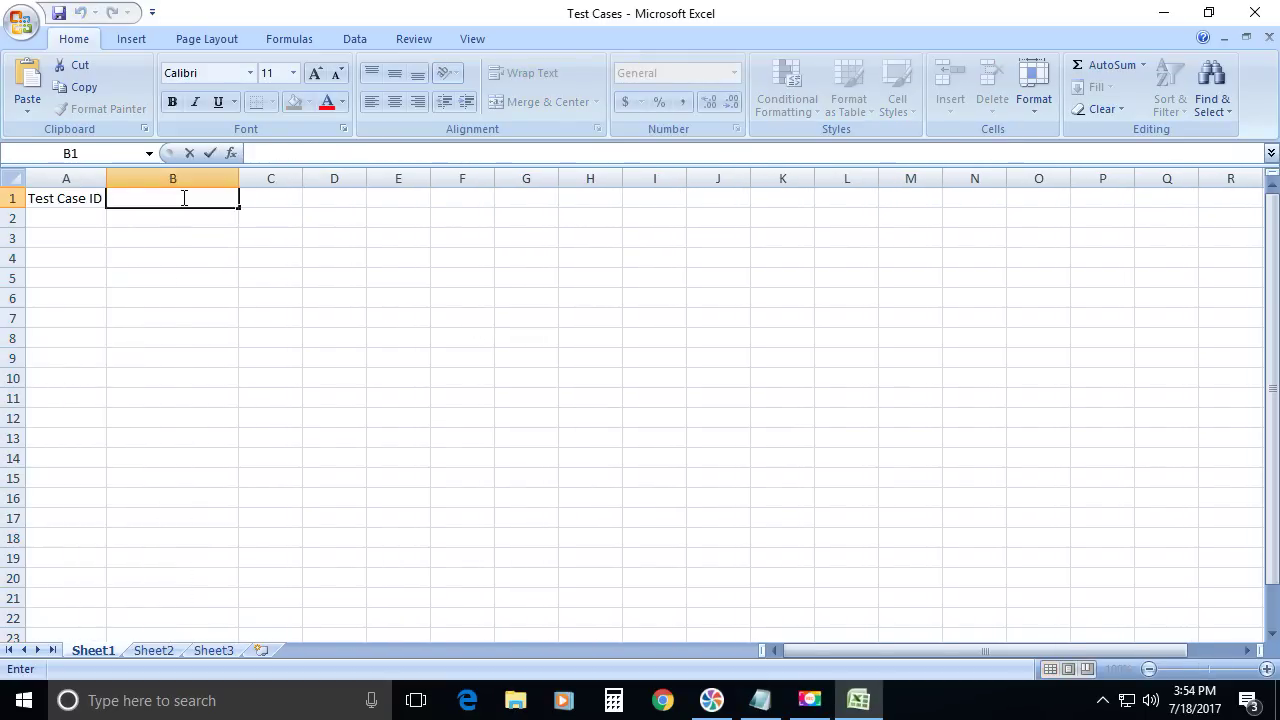
text(Test Case Name)
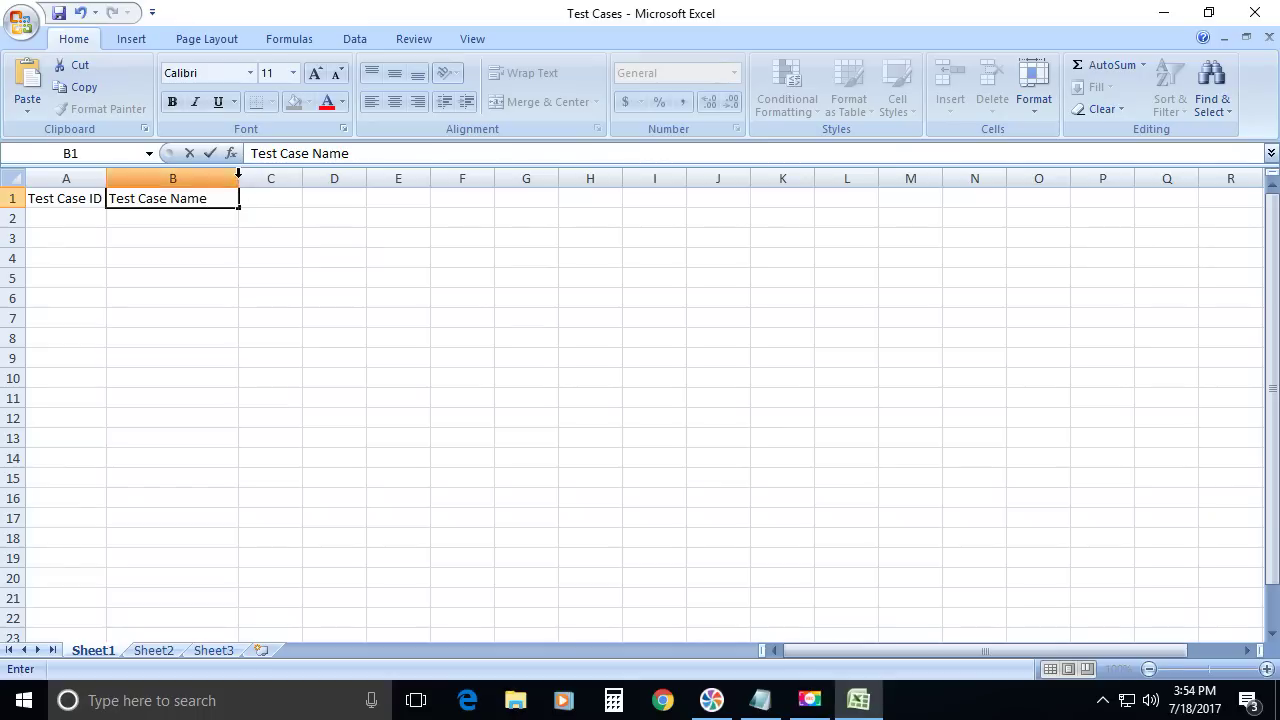
double_click(240, 178)
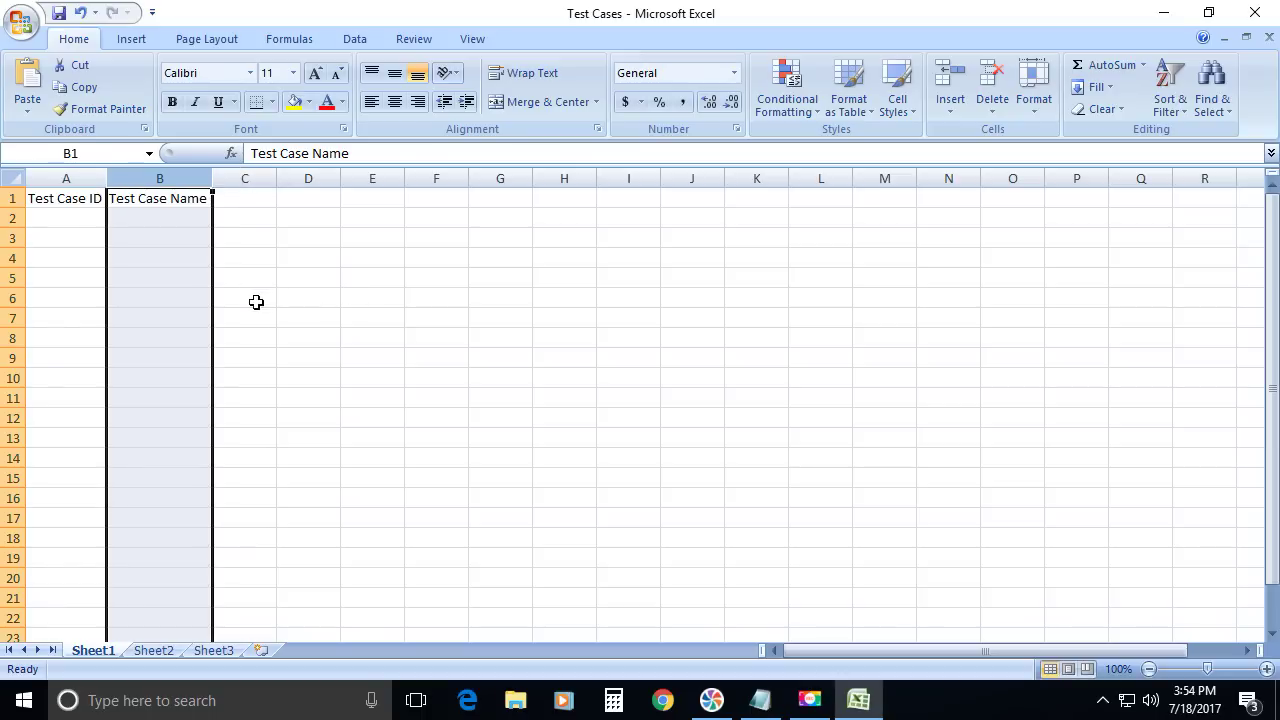
click(238, 197)
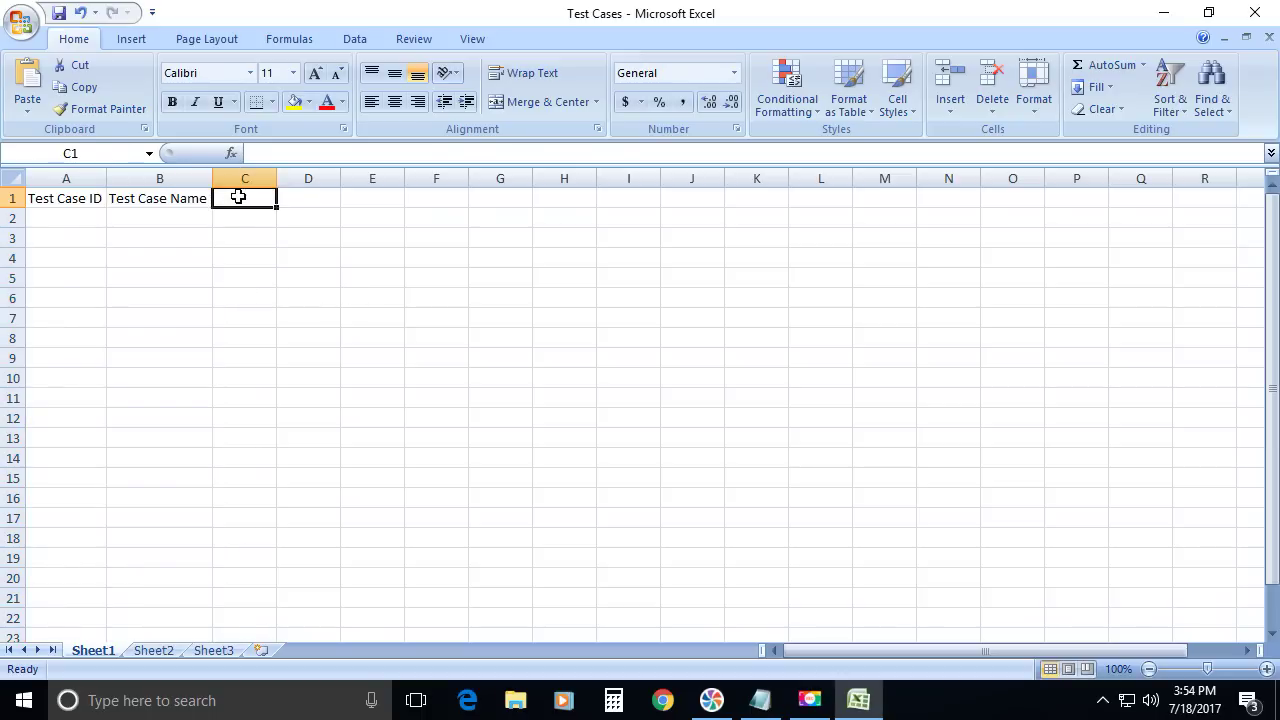
text(Modu)
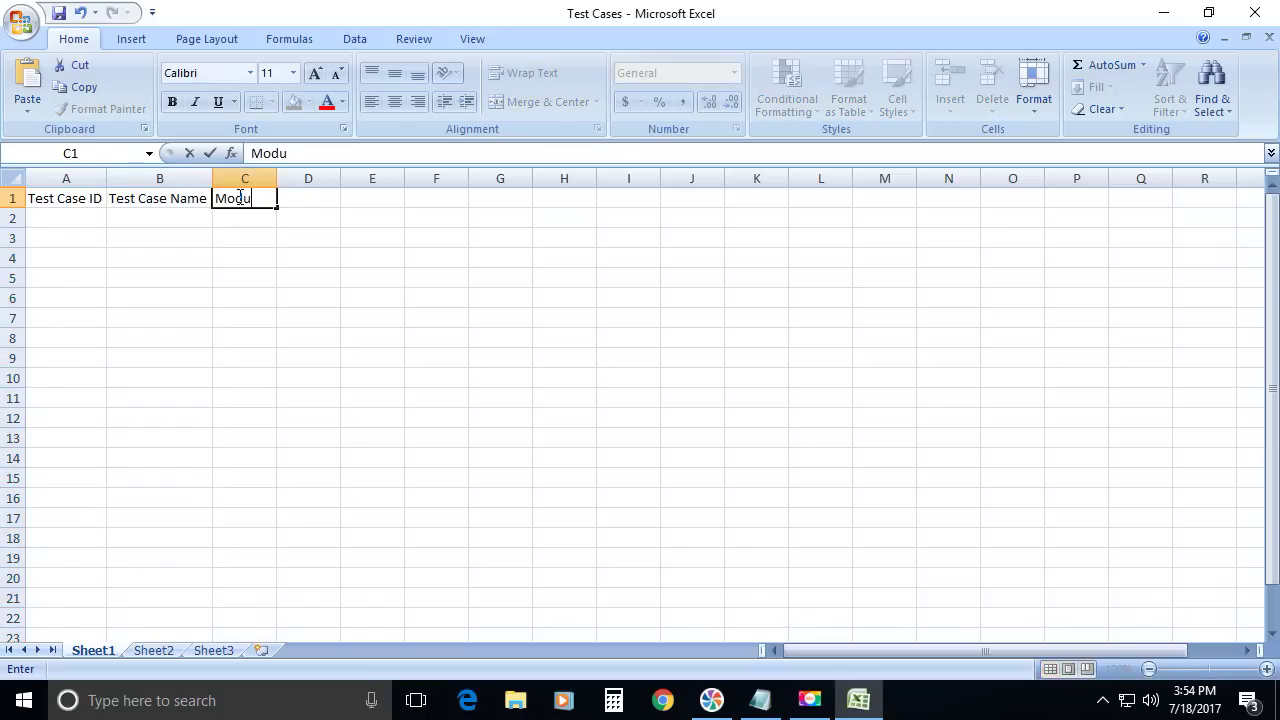
text(le Id)
click(278, 178)
double_click(278, 178)
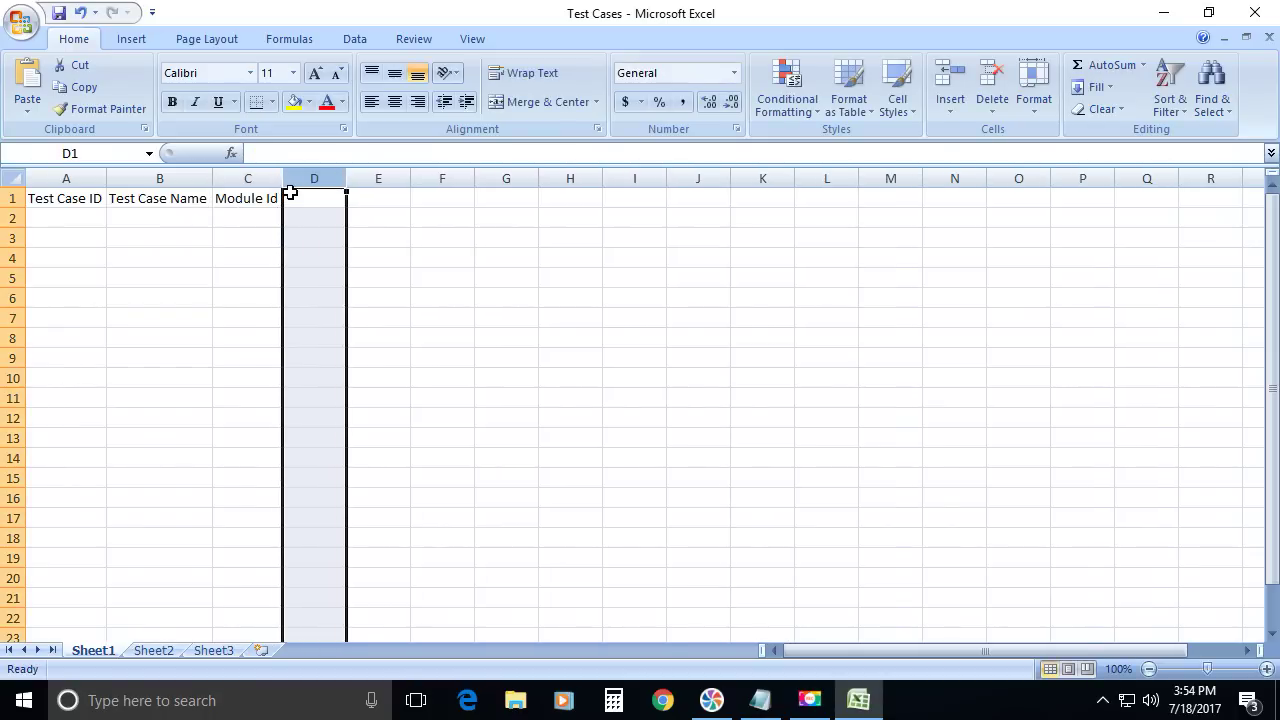
Step: Enter 'Precondiction' in D1 and 'Test Steps' in E1, fitting each column to its header
drag(340, 180, 393, 180)
click(348, 203)
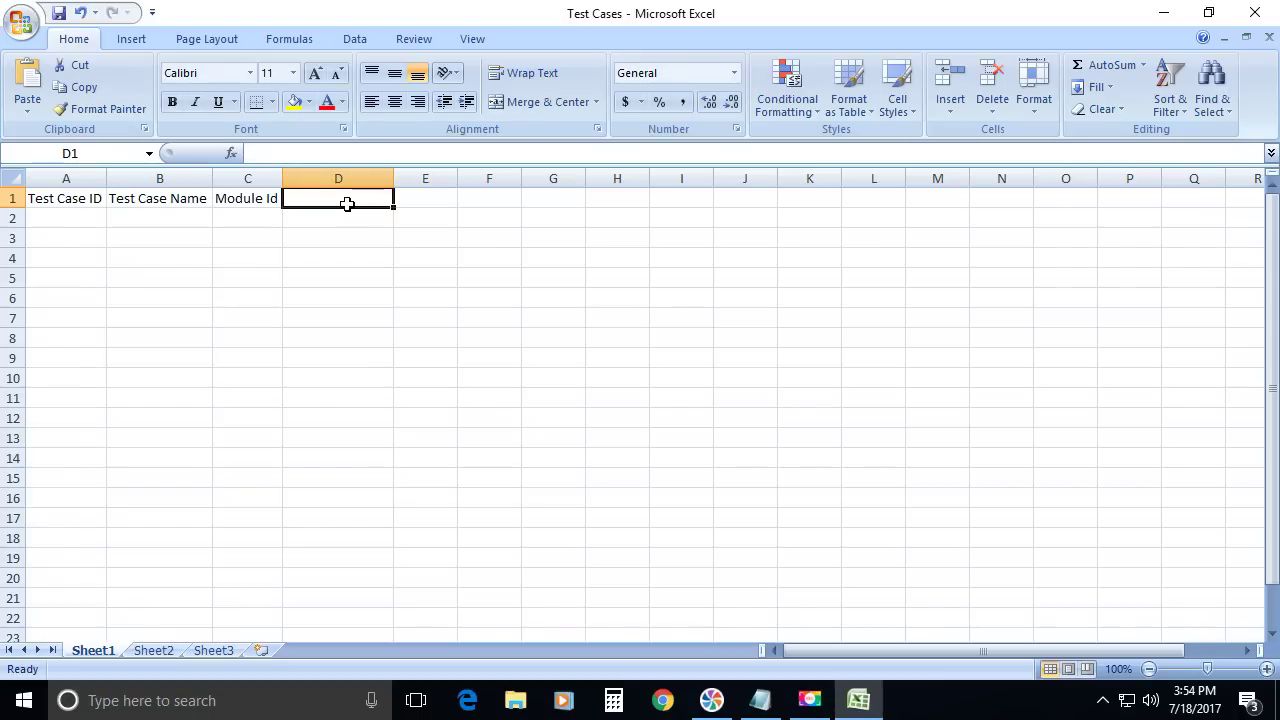
text(Pr)
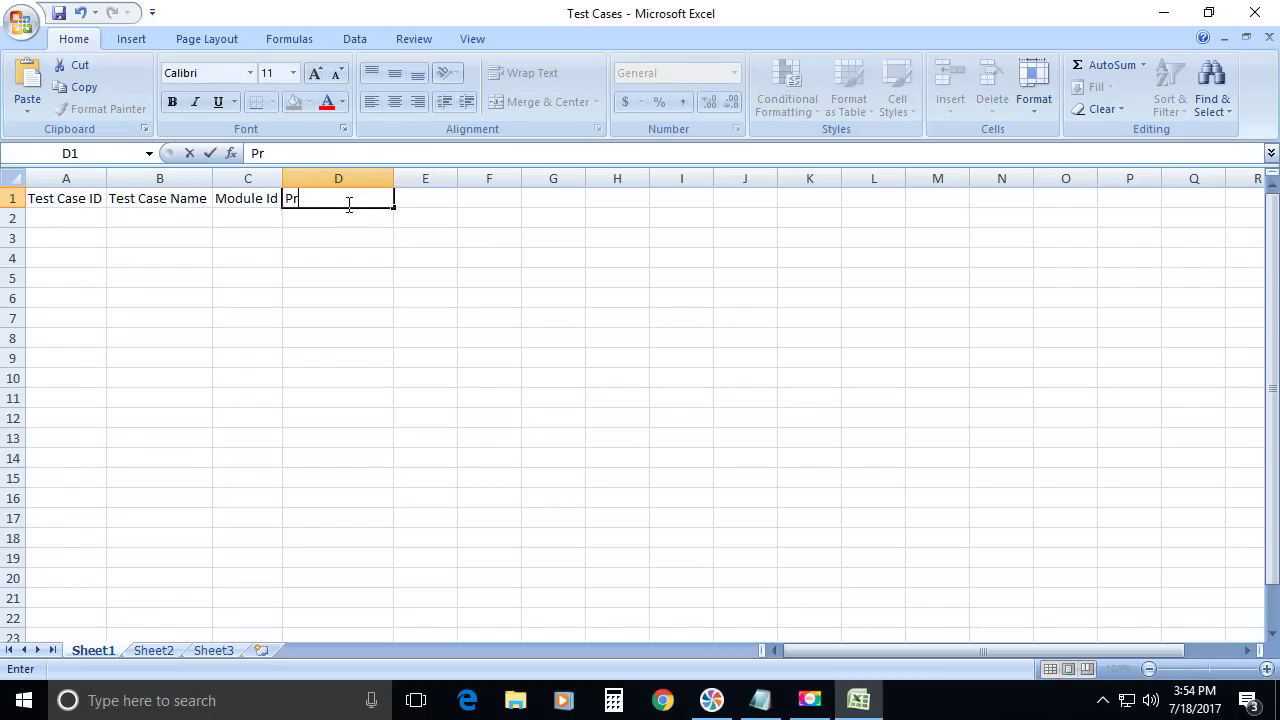
text(econdiction)
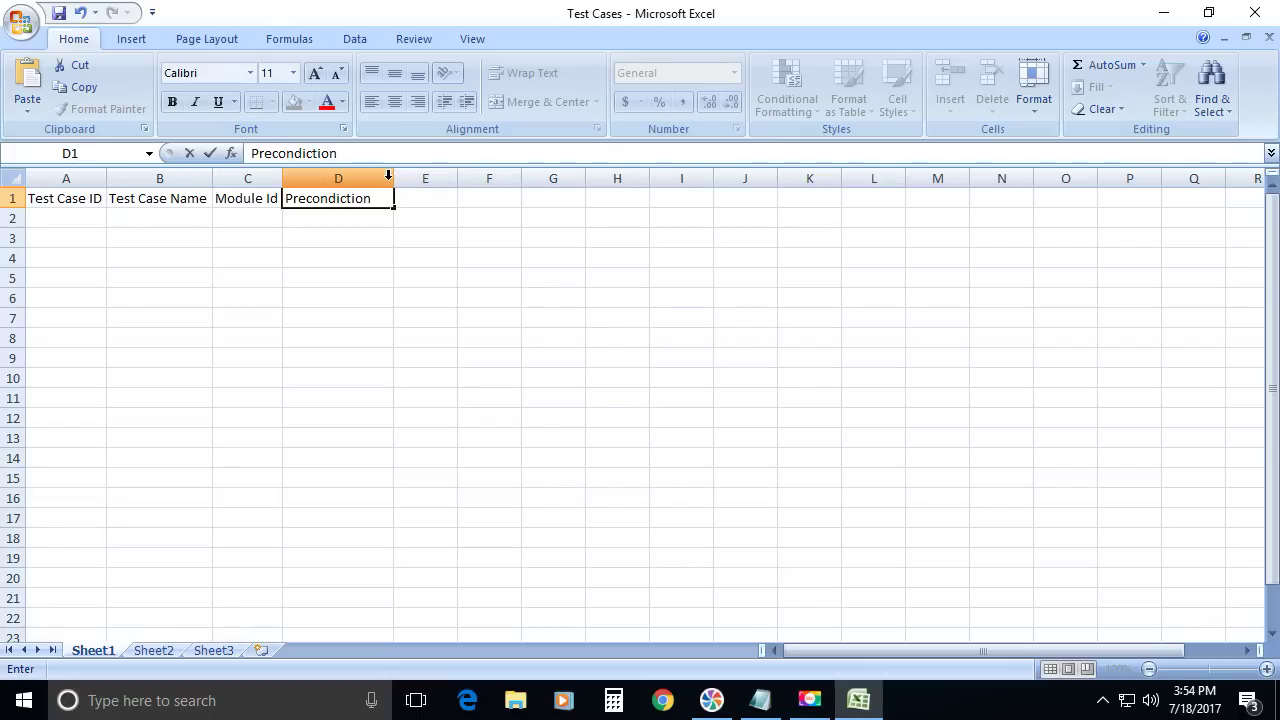
double_click(394, 177)
drag(443, 177, 487, 177)
click(441, 199)
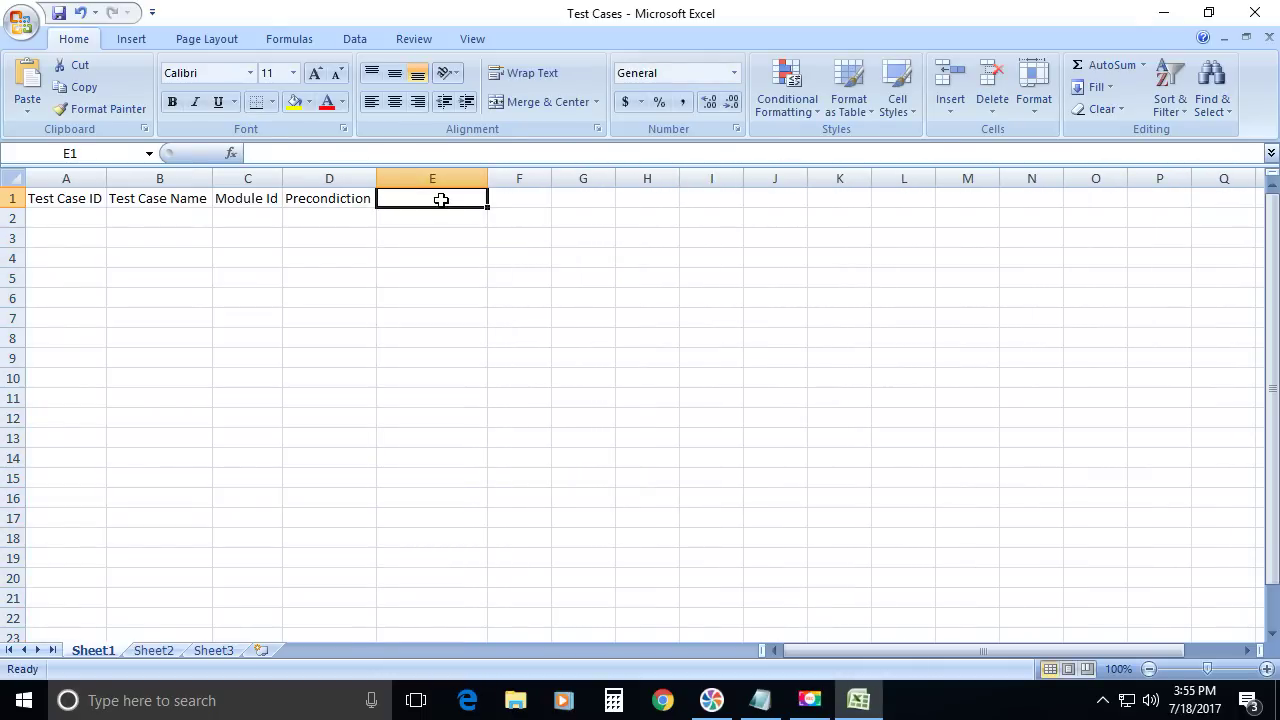
text(Test Steps)
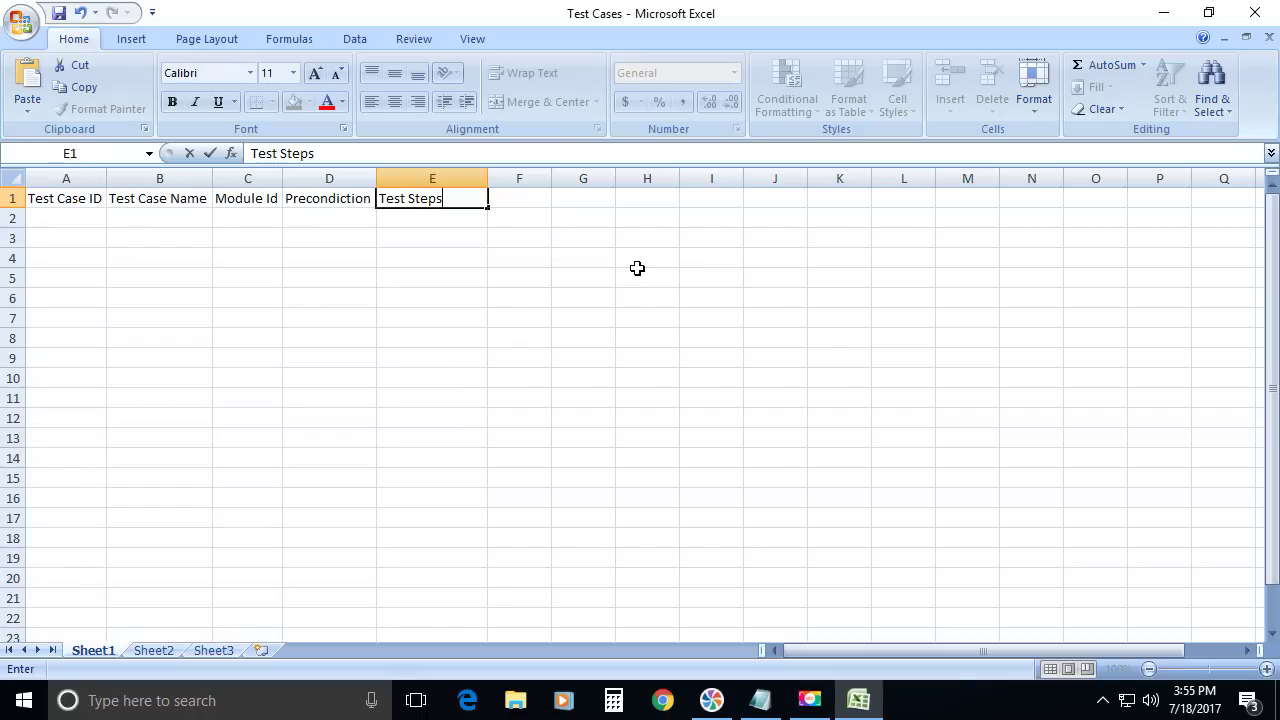
click(648, 266)
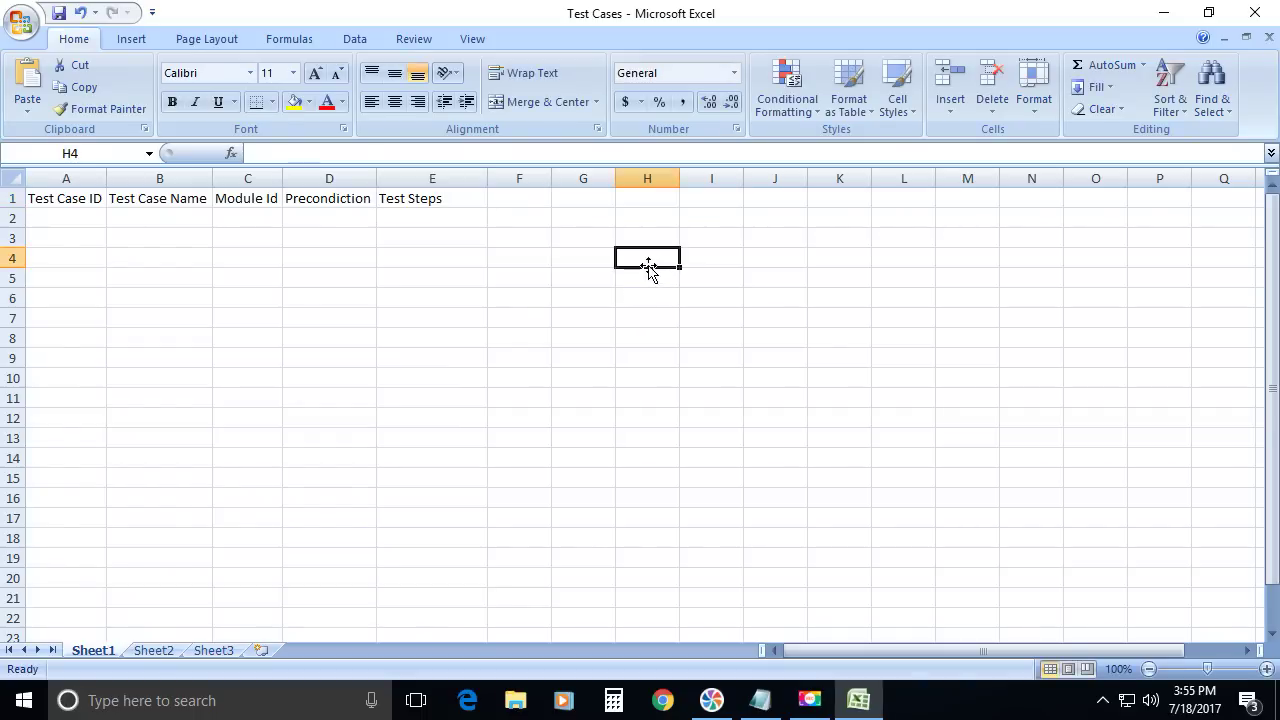
double_click(487, 178)
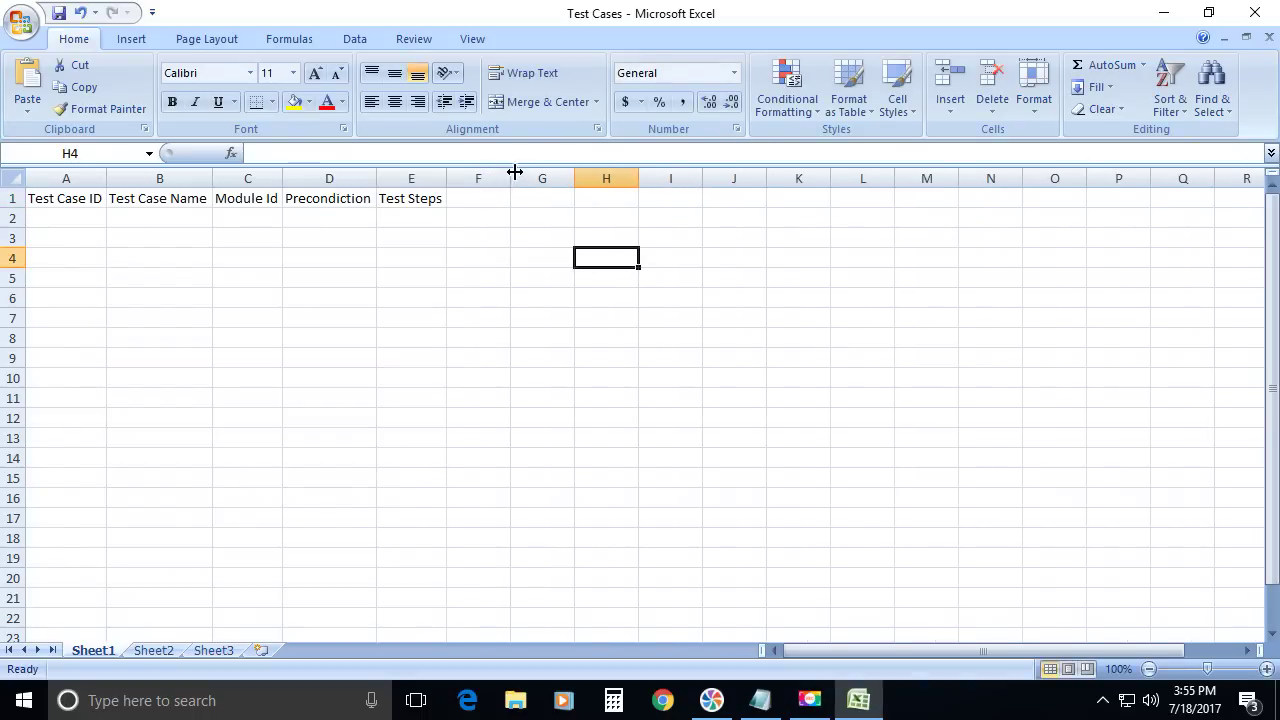
Step: Enter 'Test Data' in F1 and 'Expected Result' in G1, fitting each column
drag(513, 172, 645, 180)
click(526, 203)
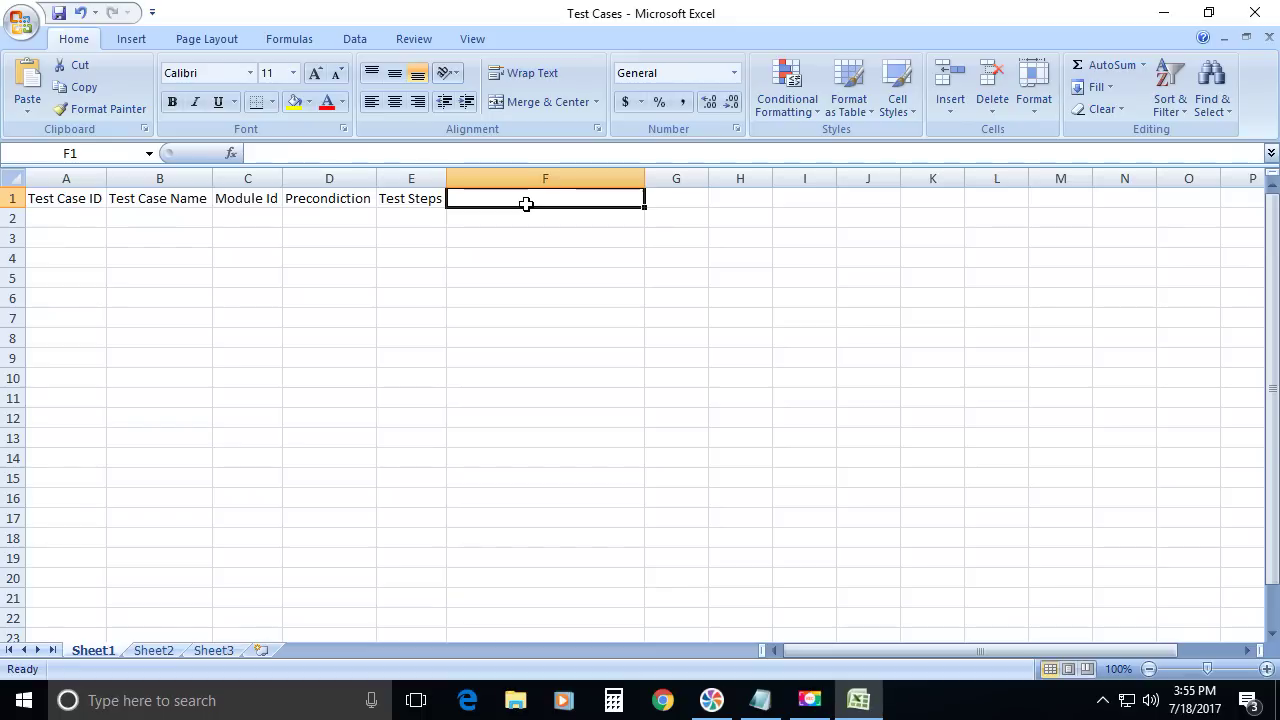
text(Tes)
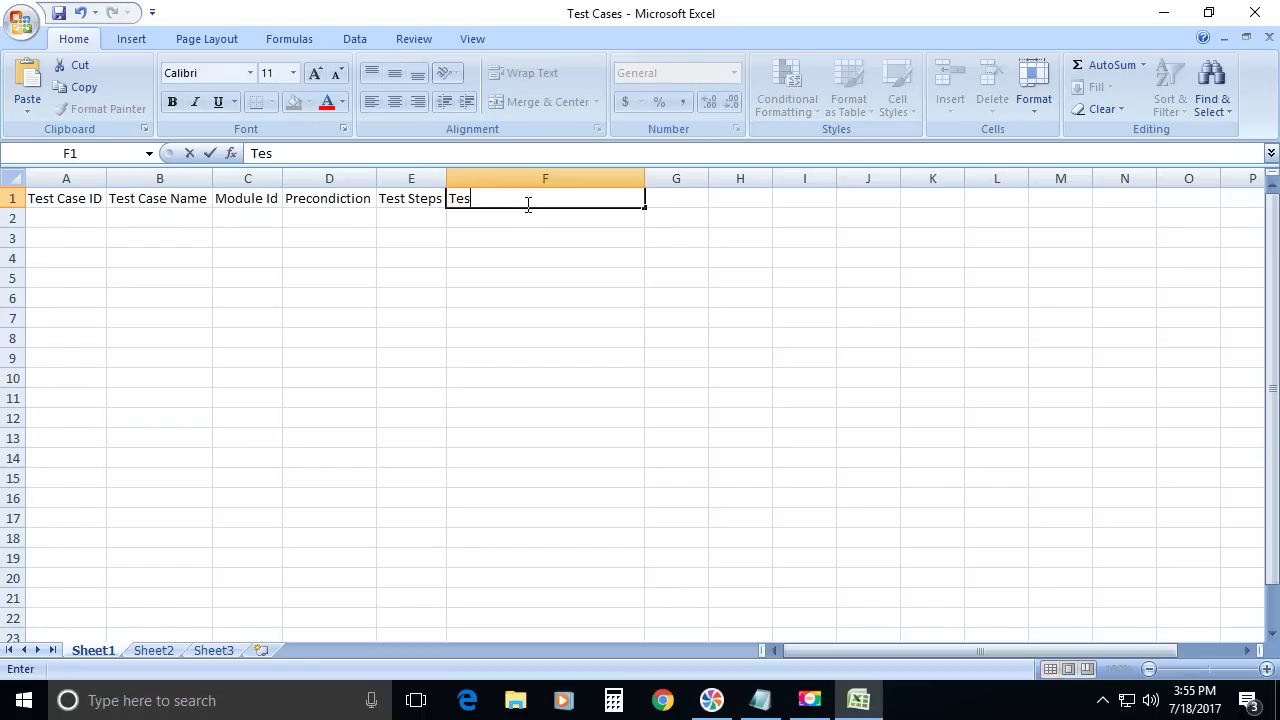
text(t Data)
click(645, 178)
double_click(645, 178)
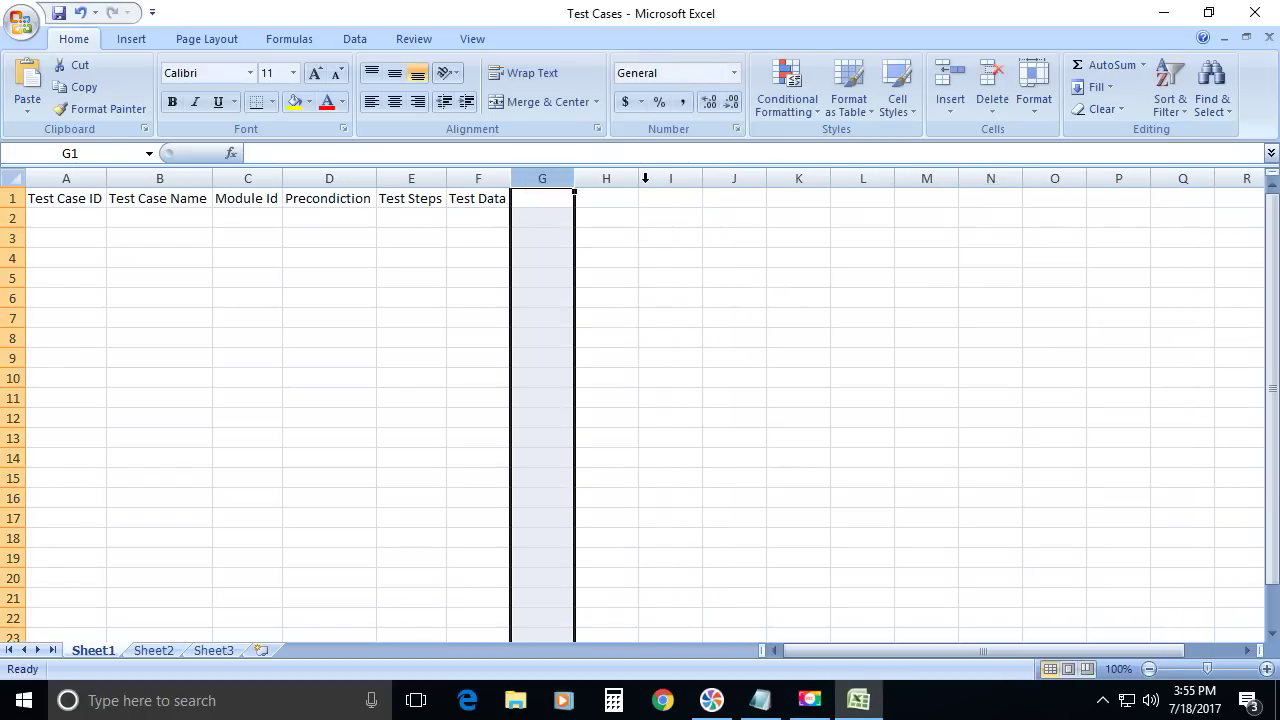
click(562, 203)
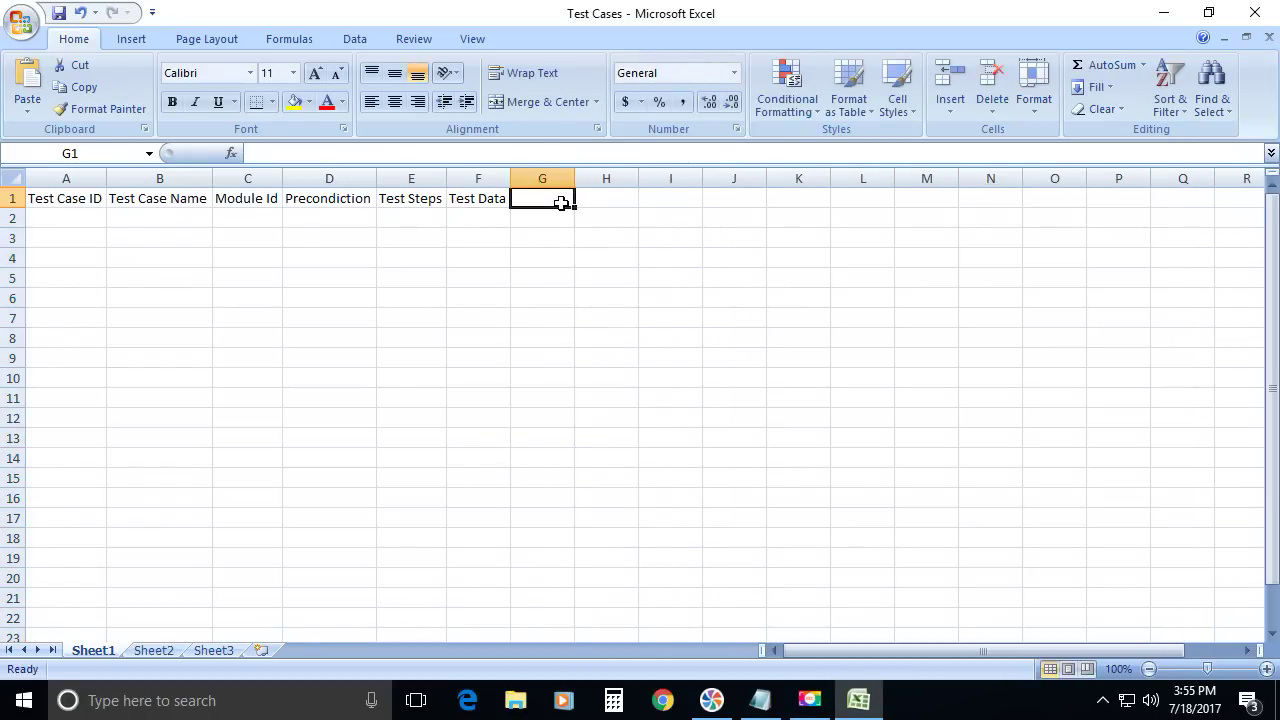
text(Expected Re)
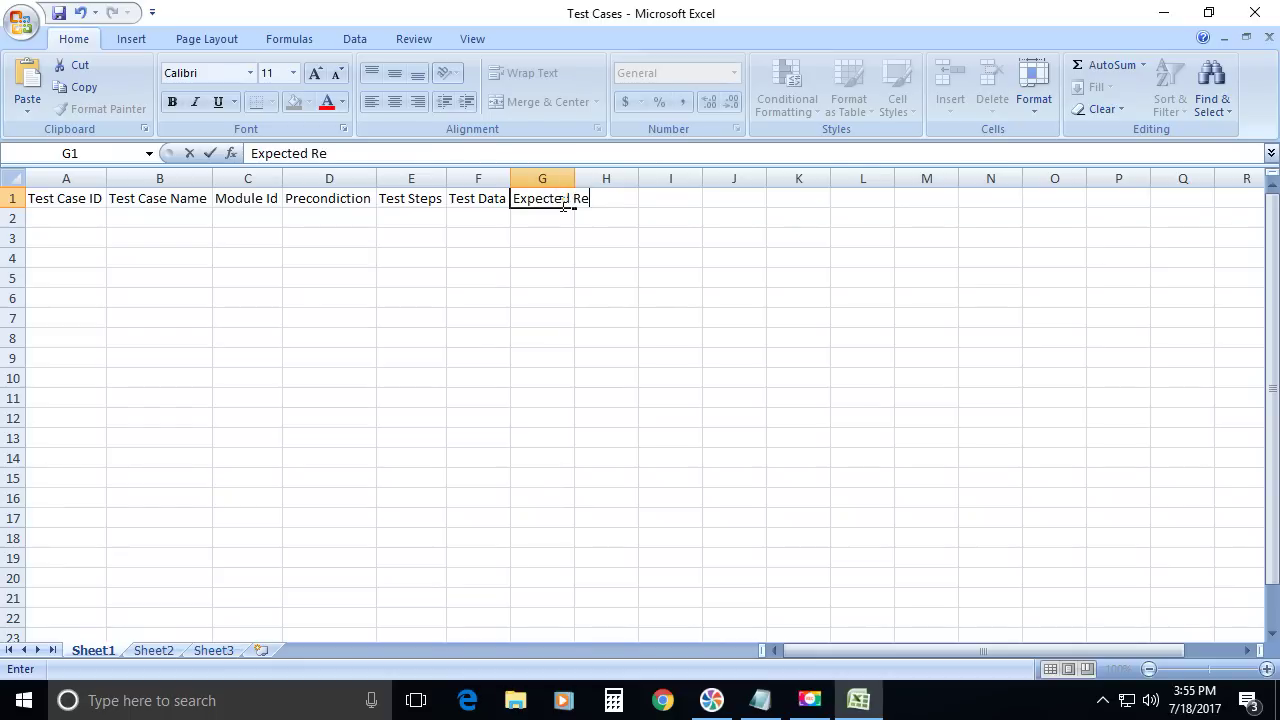
text(sult)
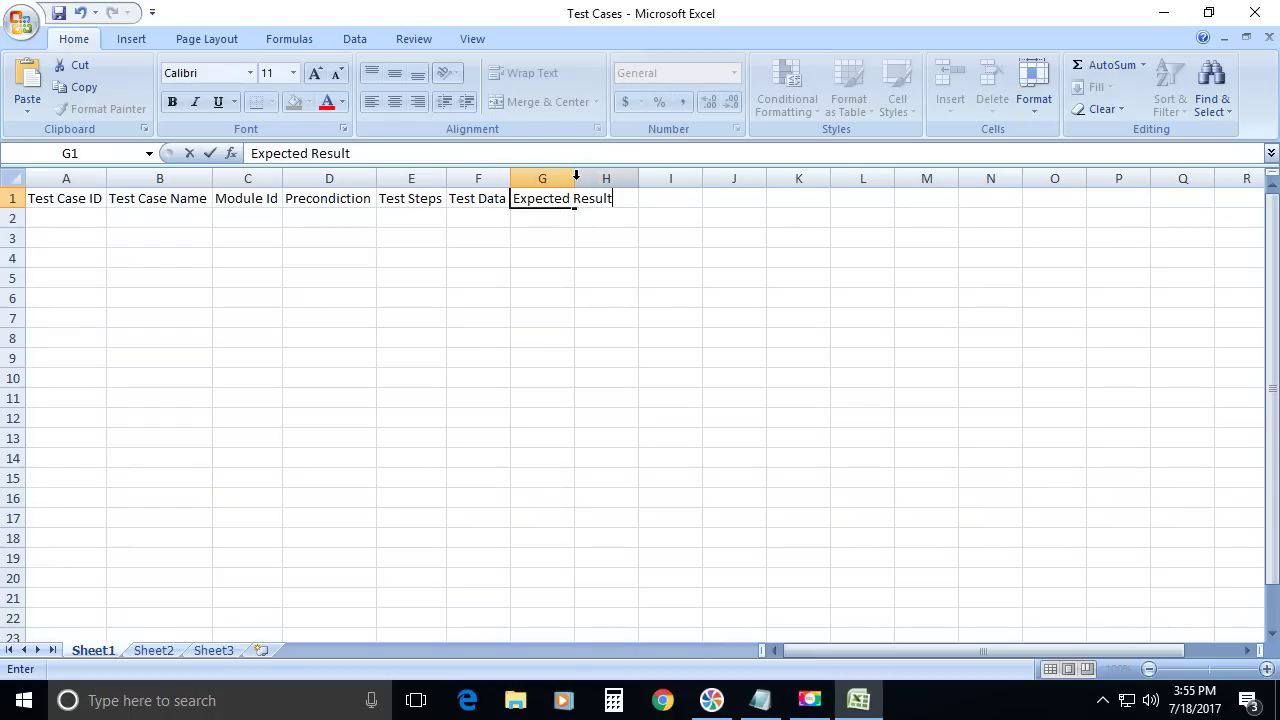
double_click(576, 176)
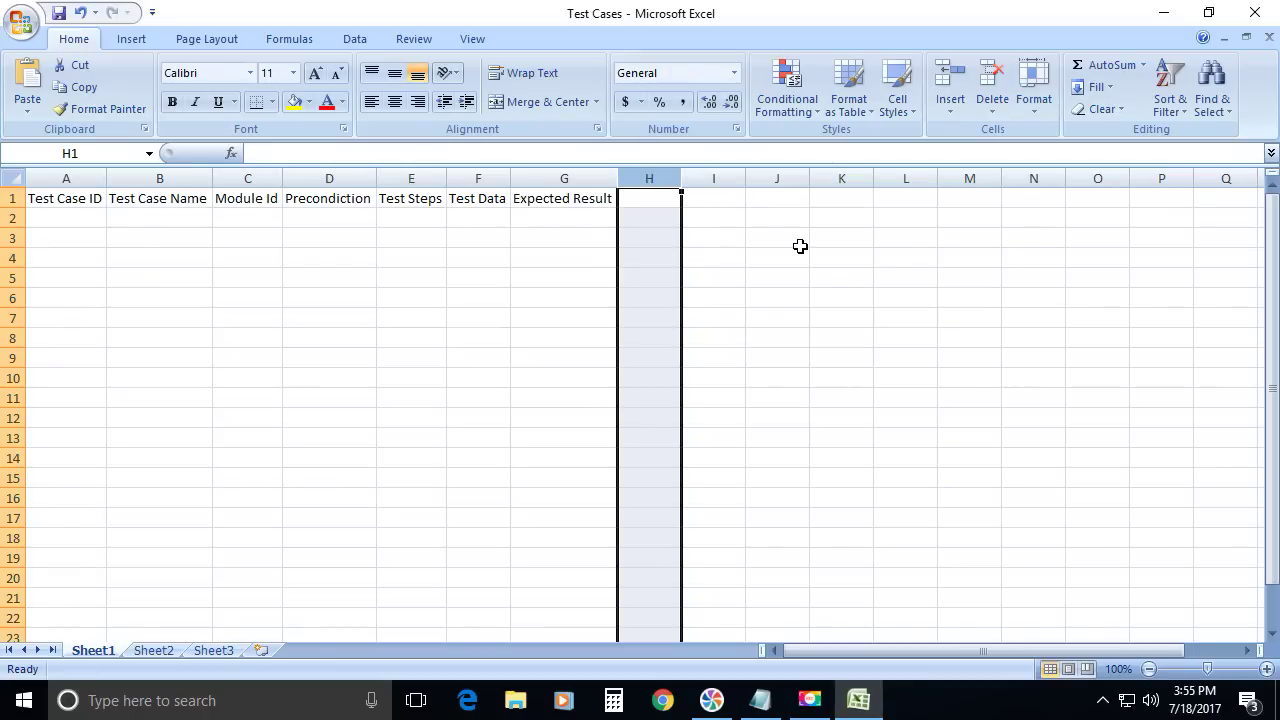
Step: Add 'Post-condition' in H1 and 'Actual Results' in I1, fitting both columns
click(642, 203)
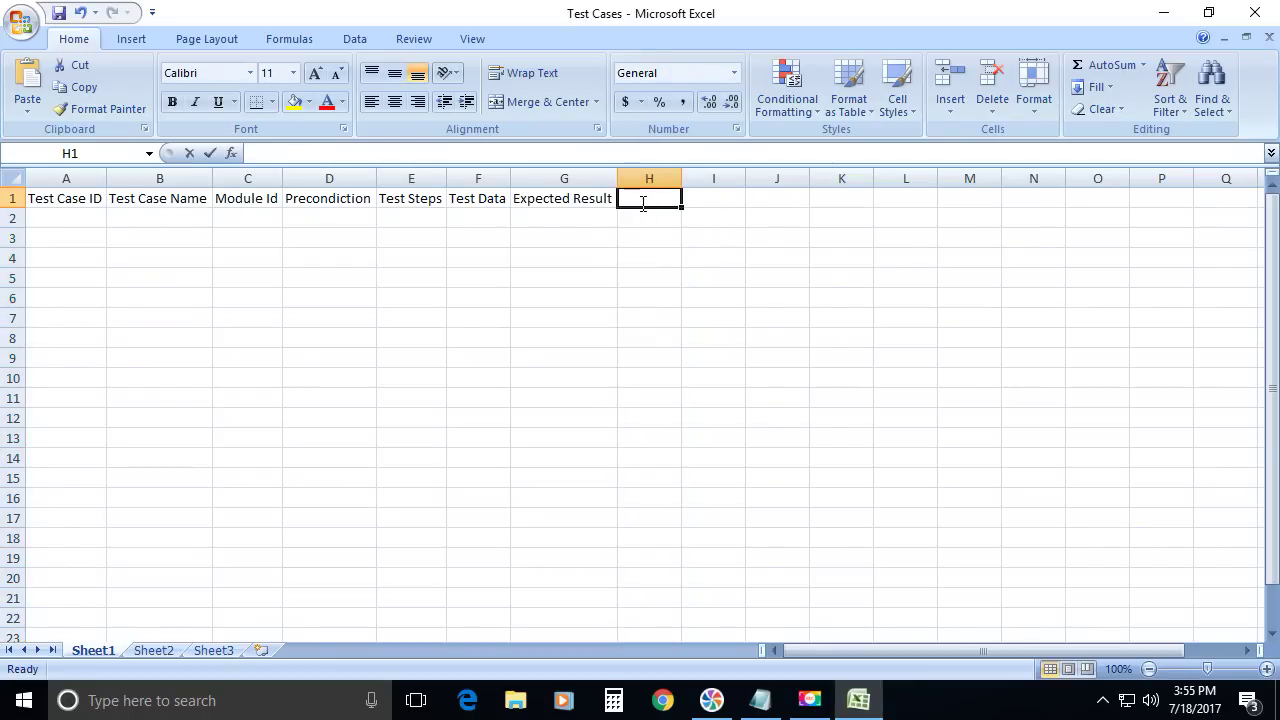
text(Post-)
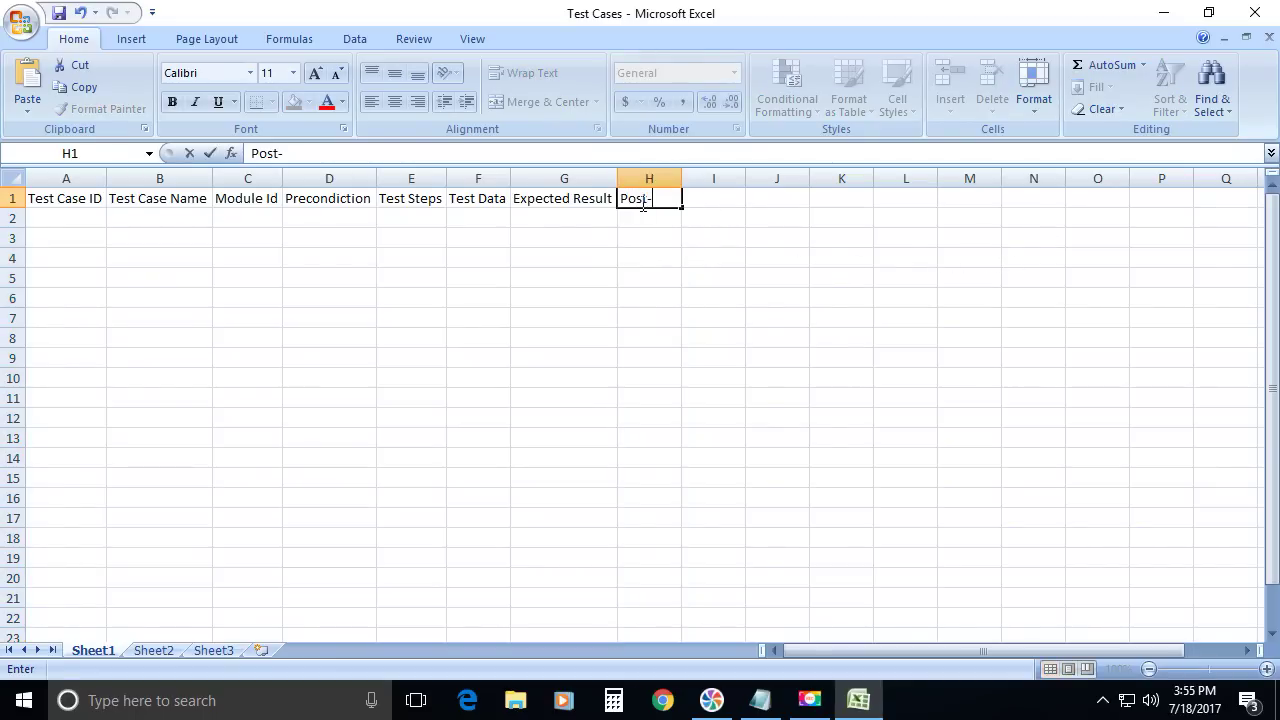
text(condition)
click(678, 179)
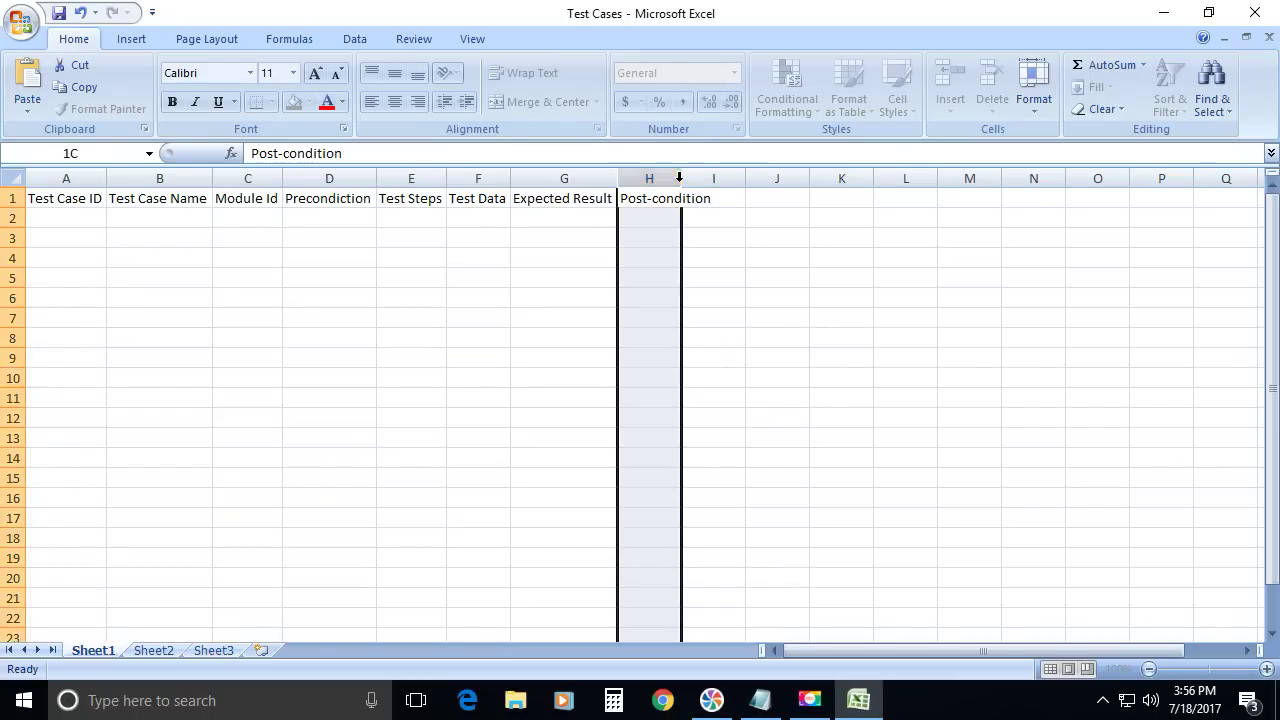
double_click(682, 179)
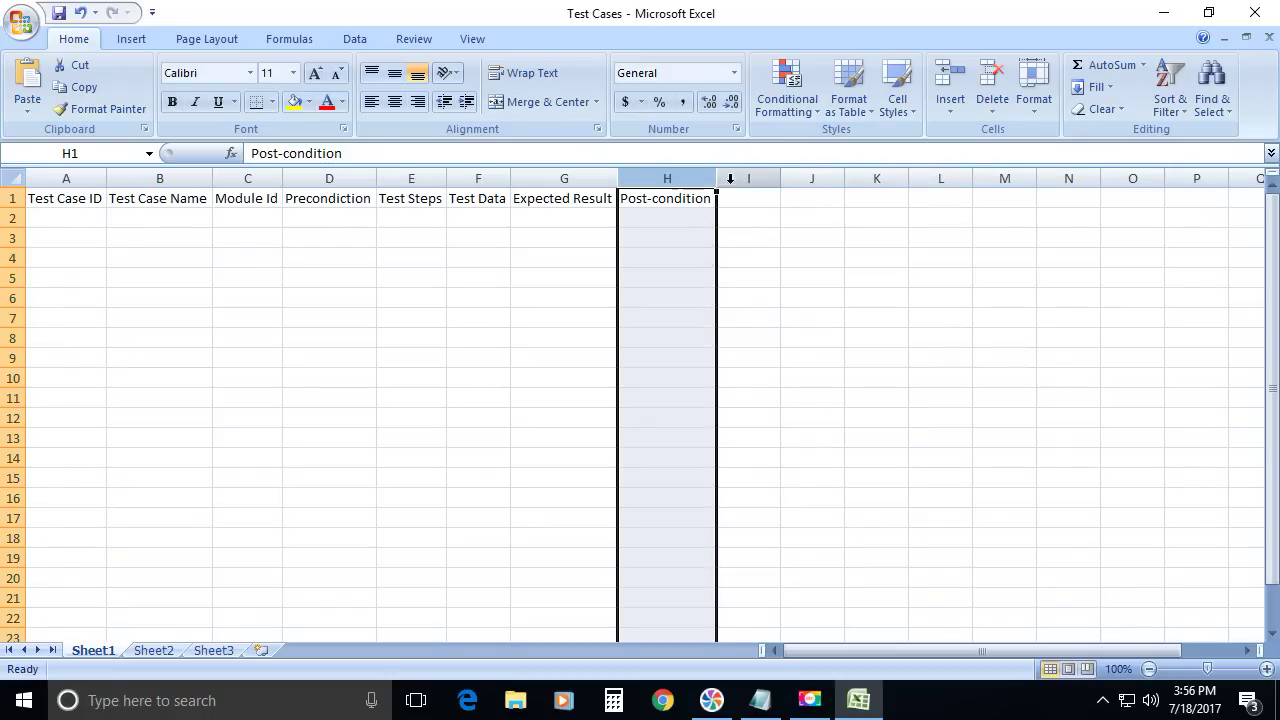
drag(779, 178, 881, 178)
click(756, 203)
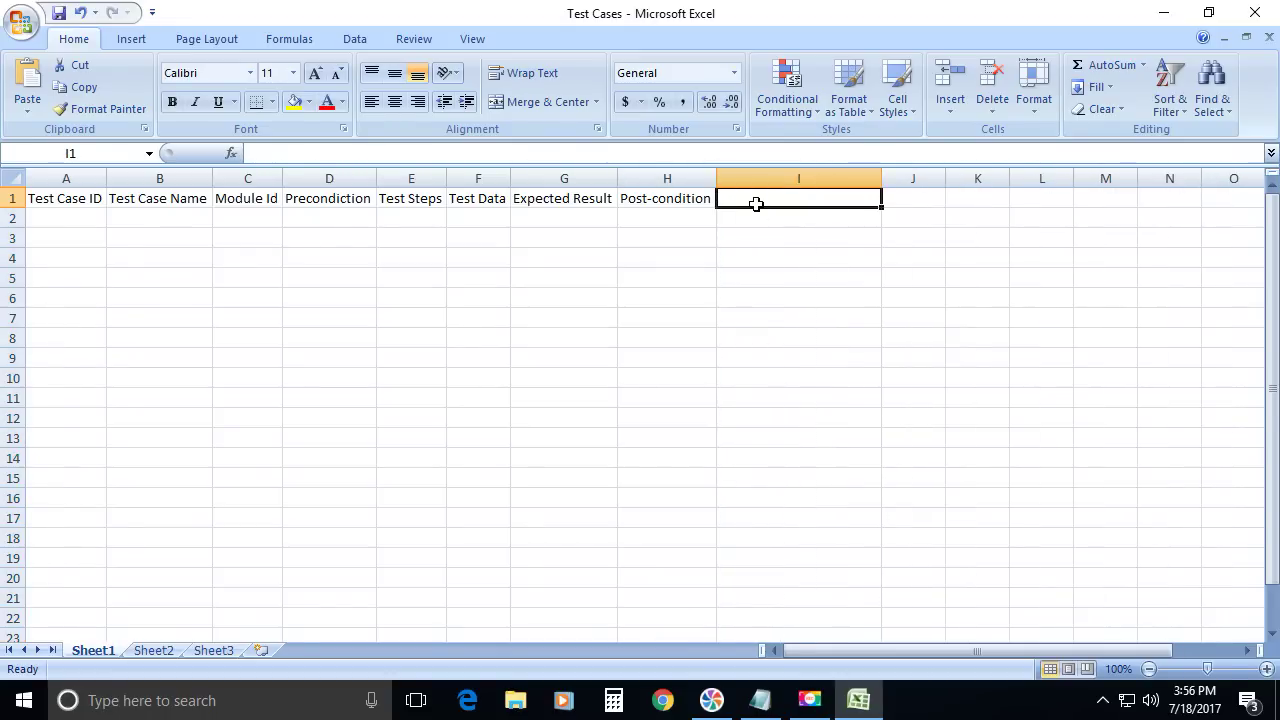
text(Actual)
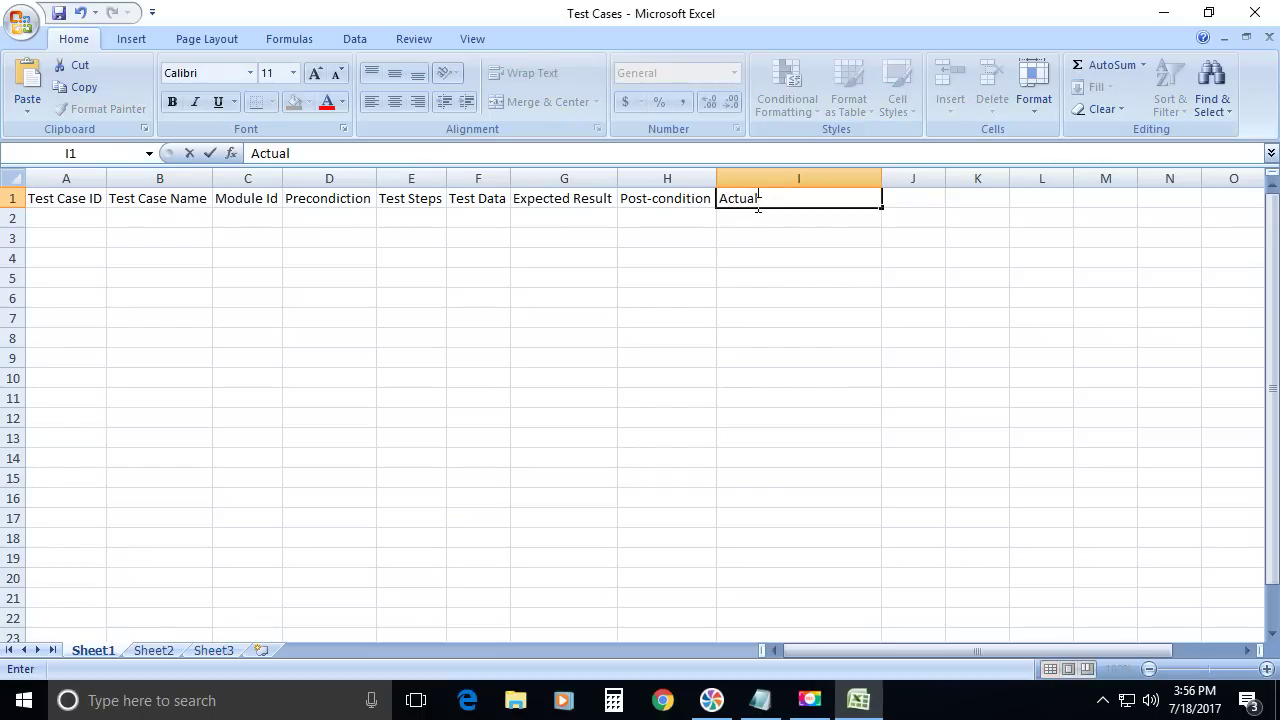
text( Results)
click(913, 200)
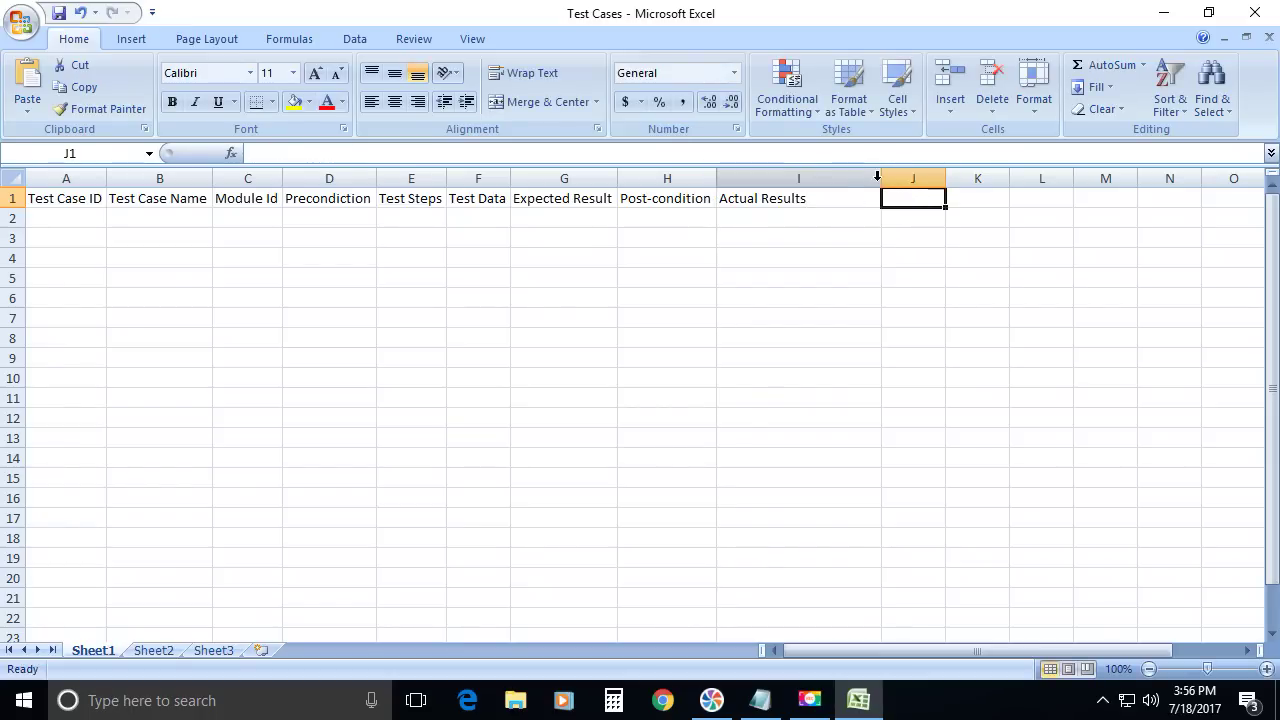
double_click(881, 178)
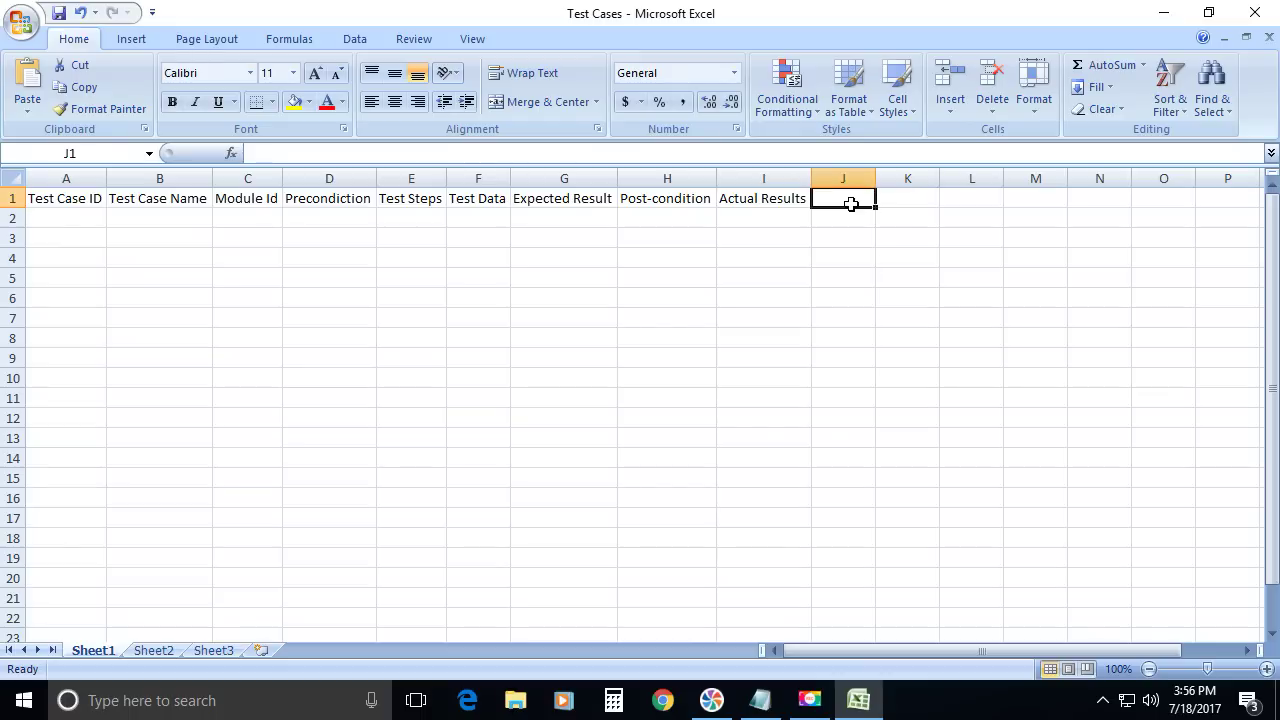
Step: Add 'Status' in J1 and 'Comments' in K1, sizing both columns, and select row 1
text(Status)
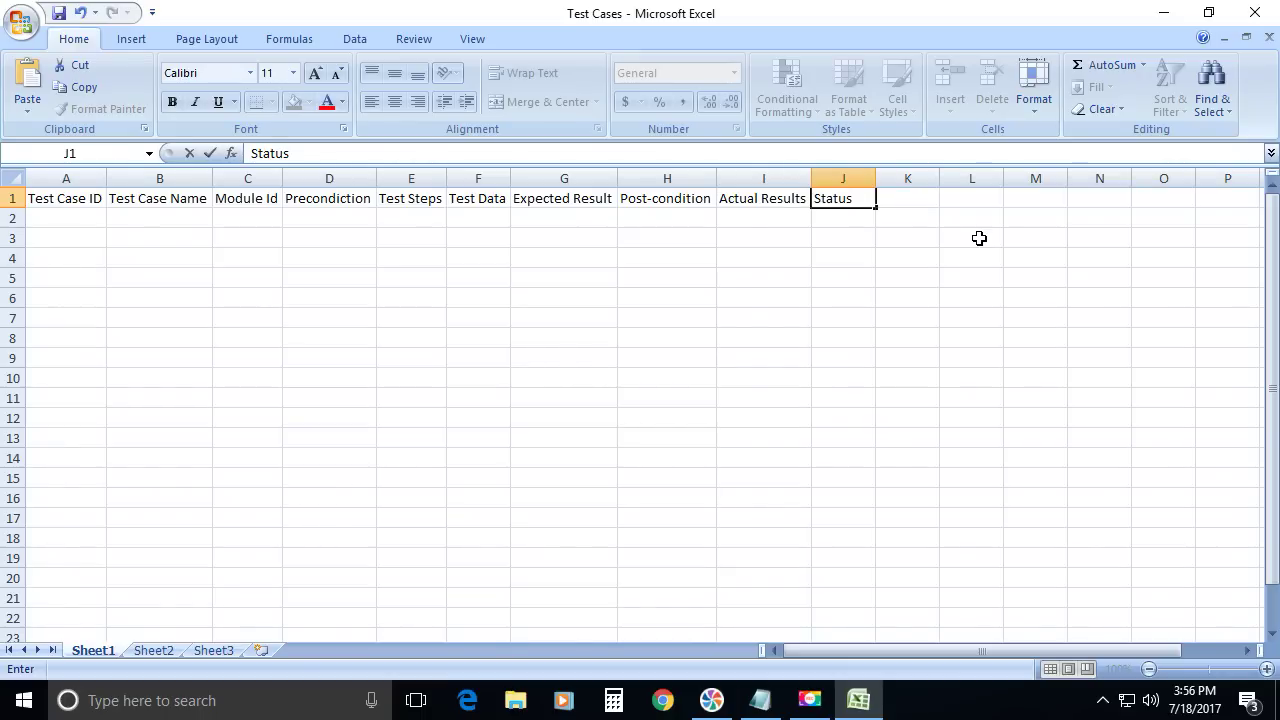
click(887, 199)
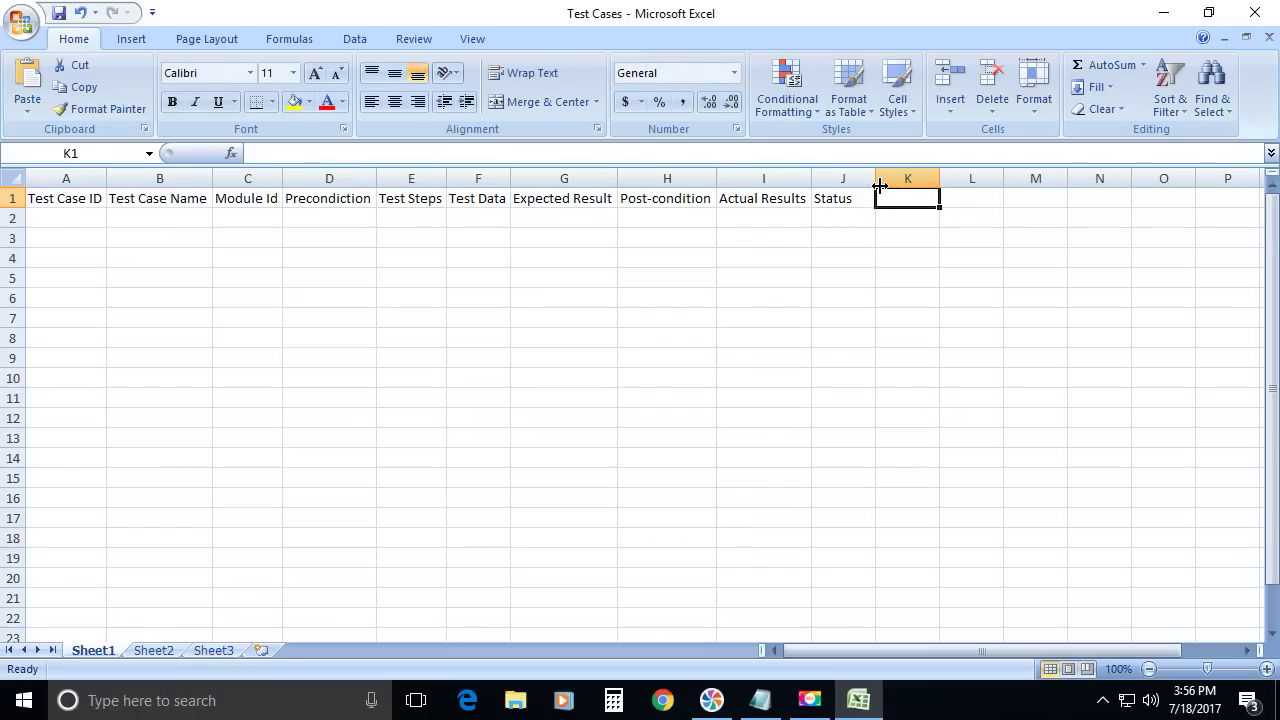
drag(876, 186, 857, 187)
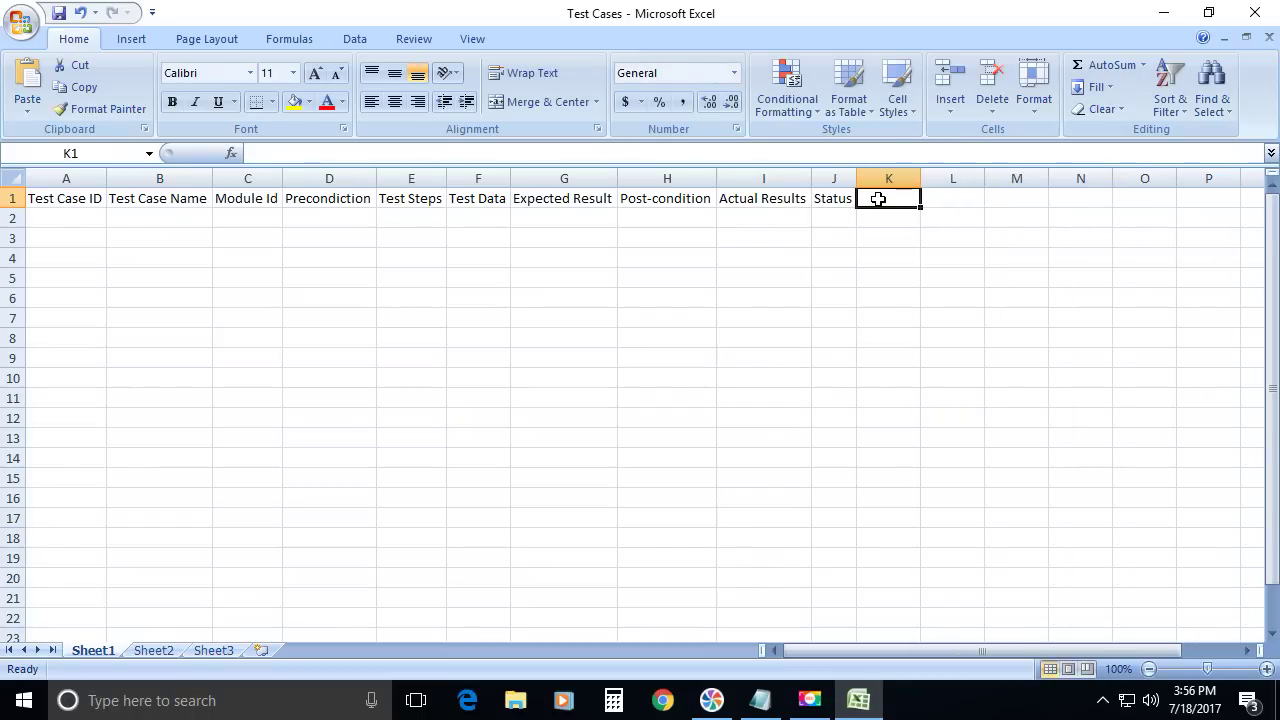
text(Comments)
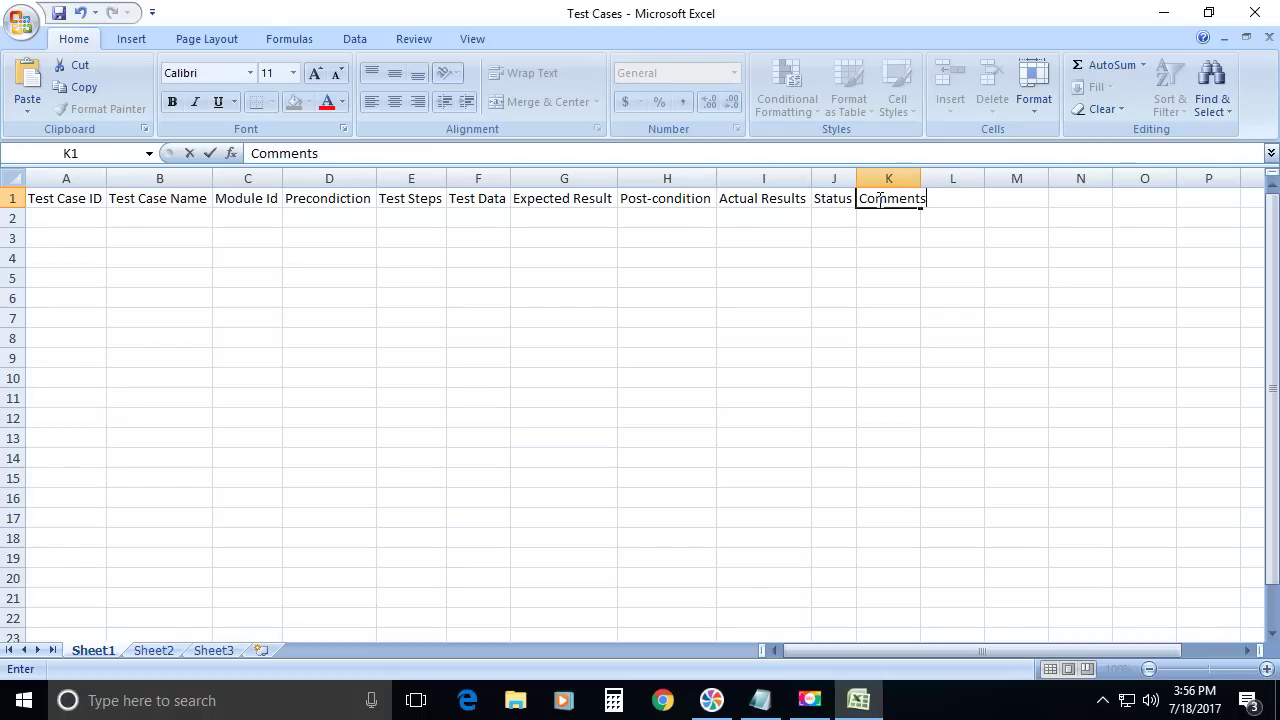
double_click(920, 178)
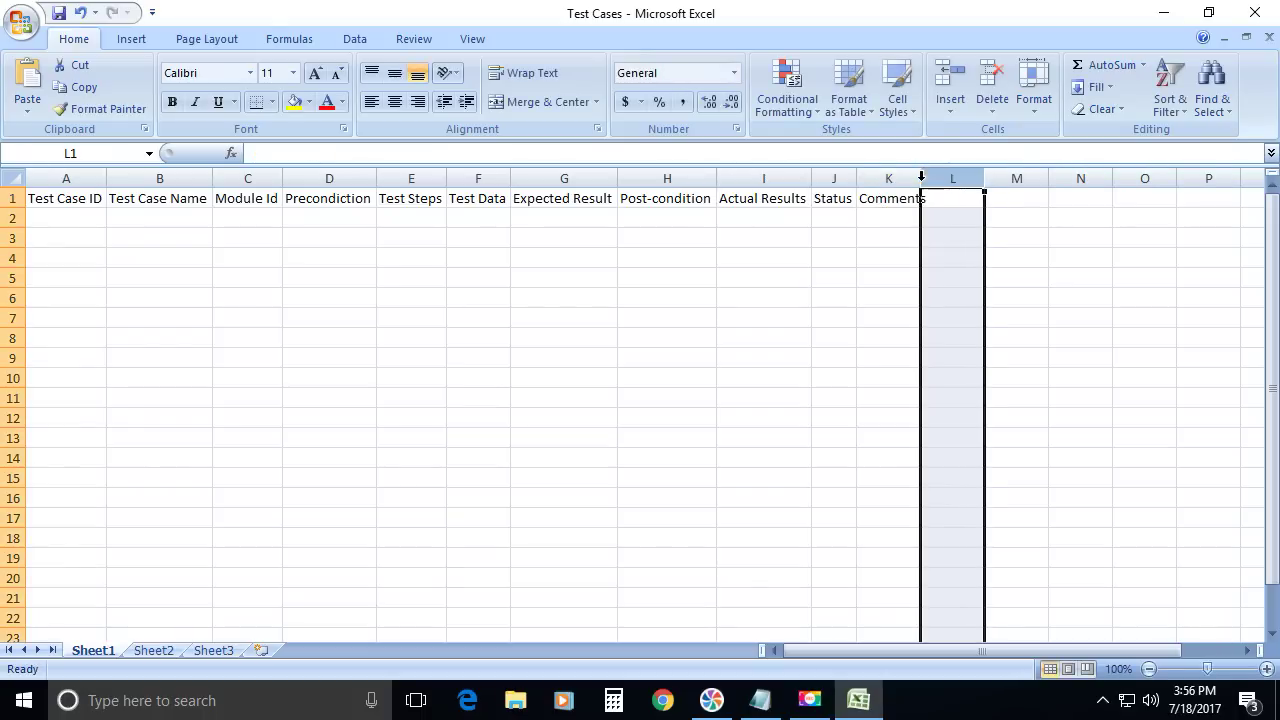
click(12, 196)
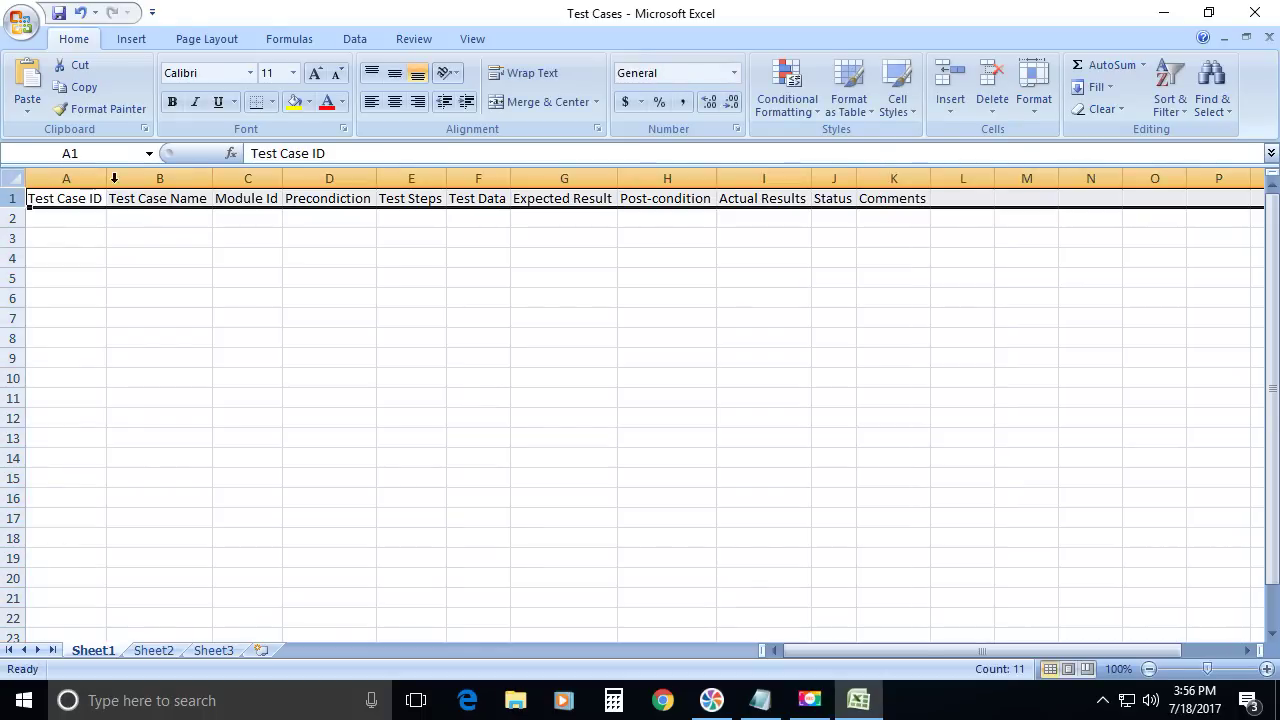
Step: Bold the row 1 headers, then begin the first test case ID with 'TC' in A2
click(172, 101)
click(308, 338)
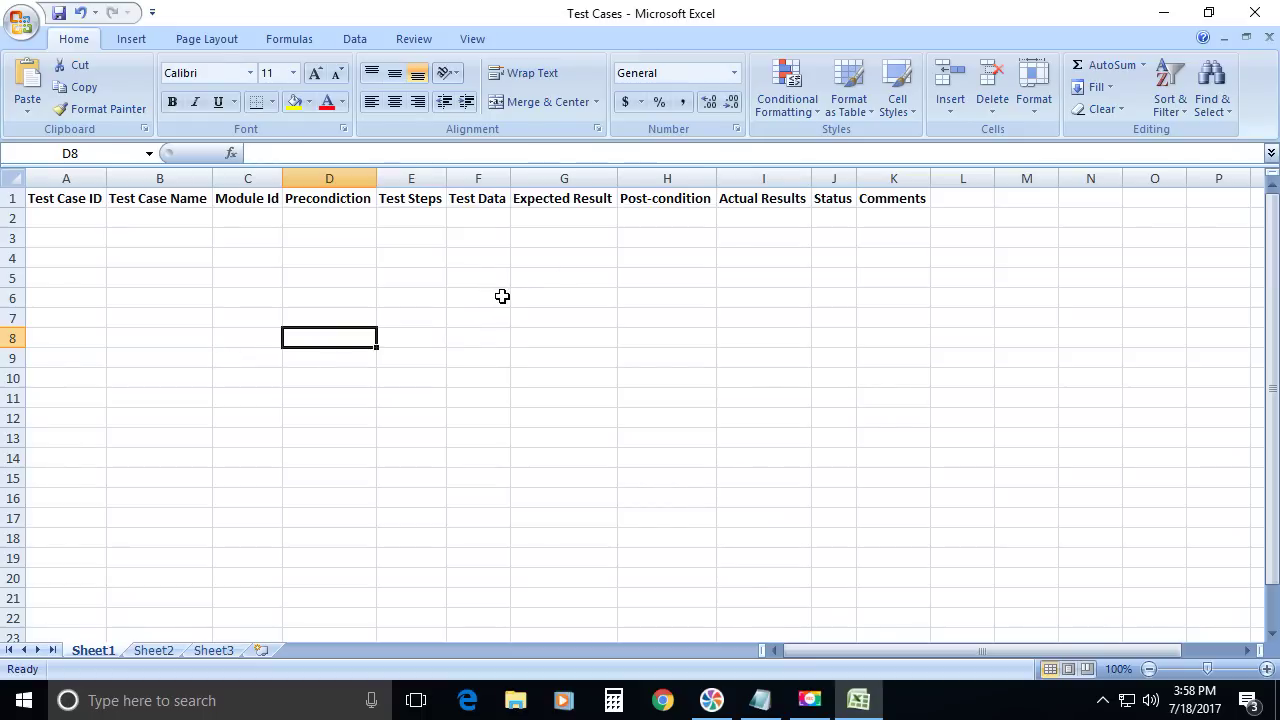
click(64, 218)
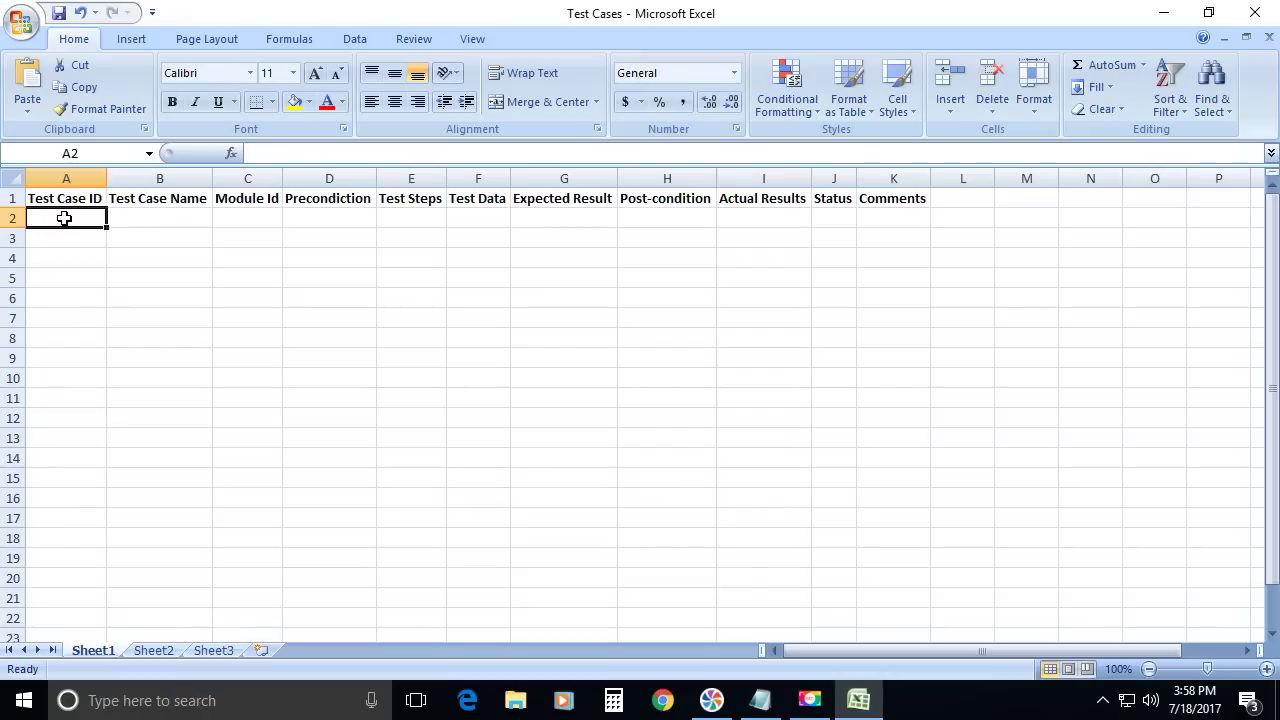
text(TC)
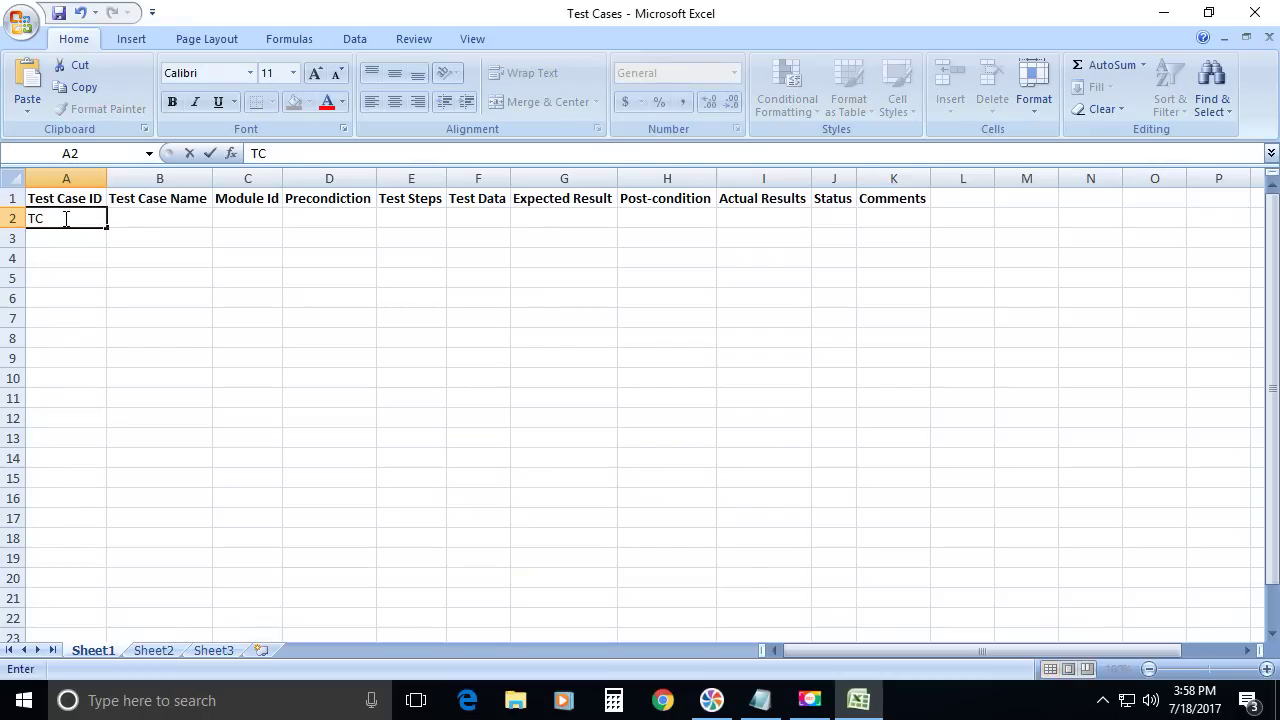
Step: In the Notepad notes, add item '4) Write a Smaple Test Case'
click(762, 712)
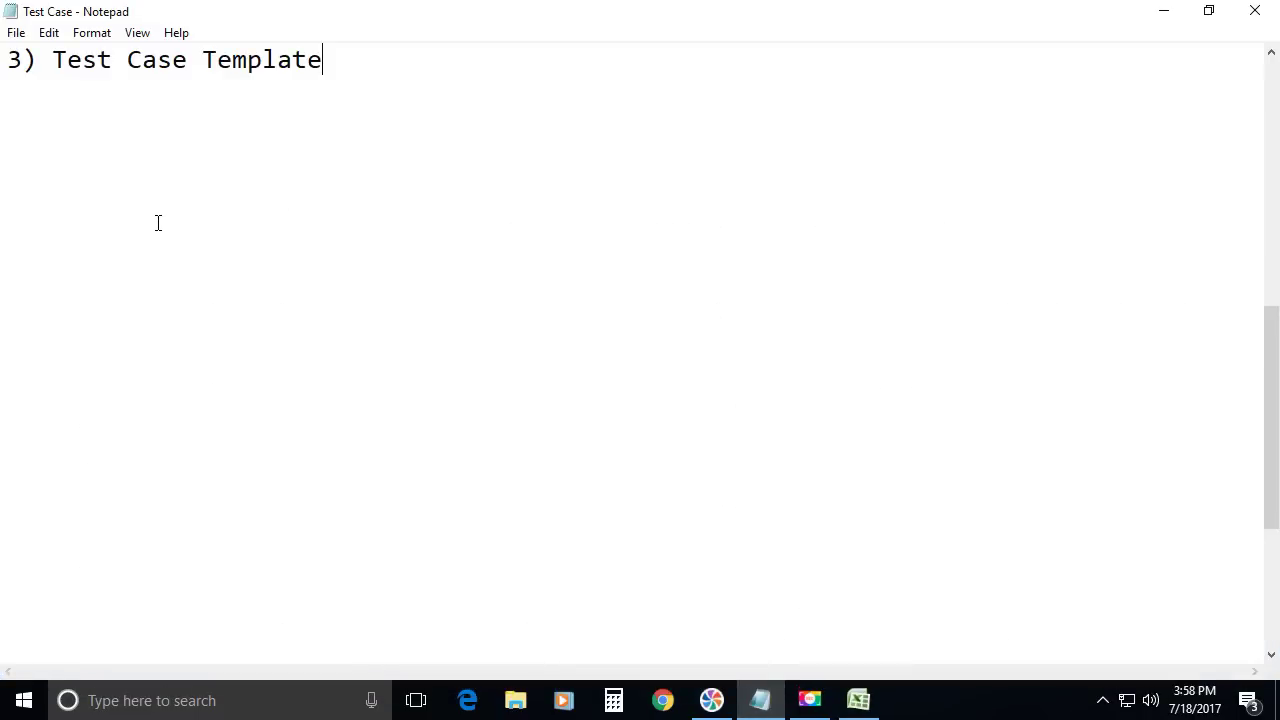
key(Return)
key(Return)
text(4))
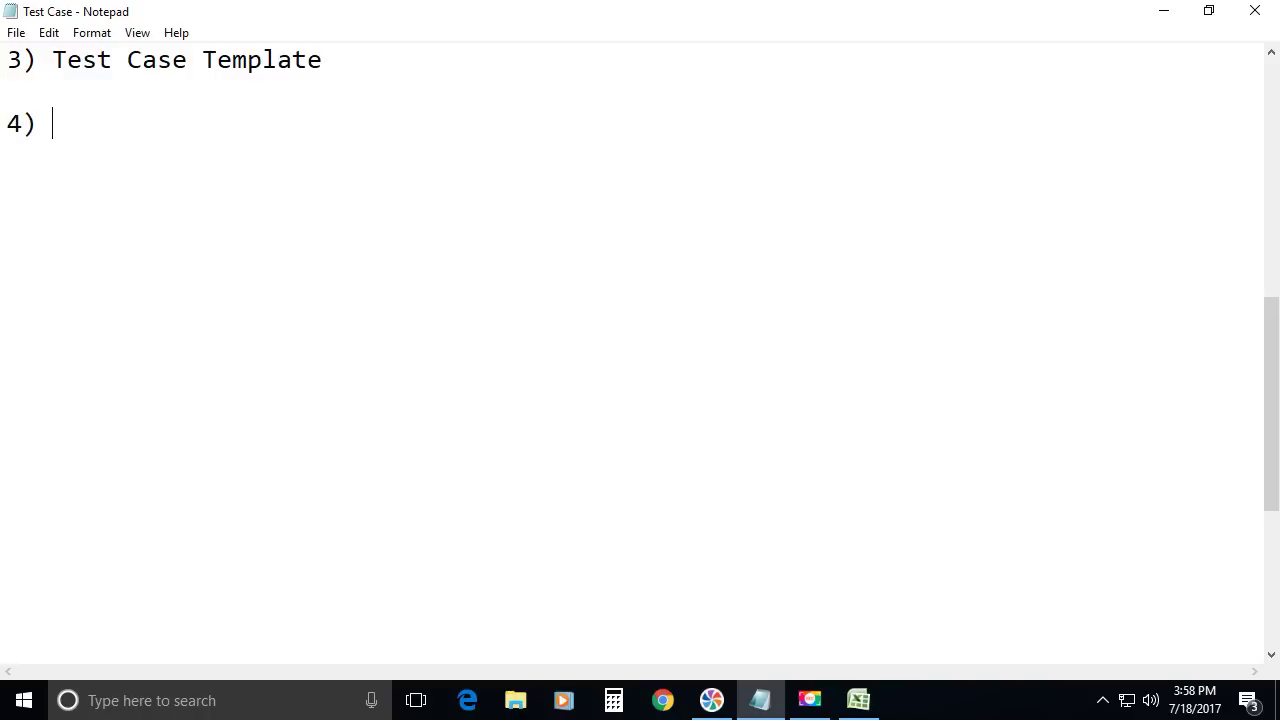
scroll(130, 190, up, 4)
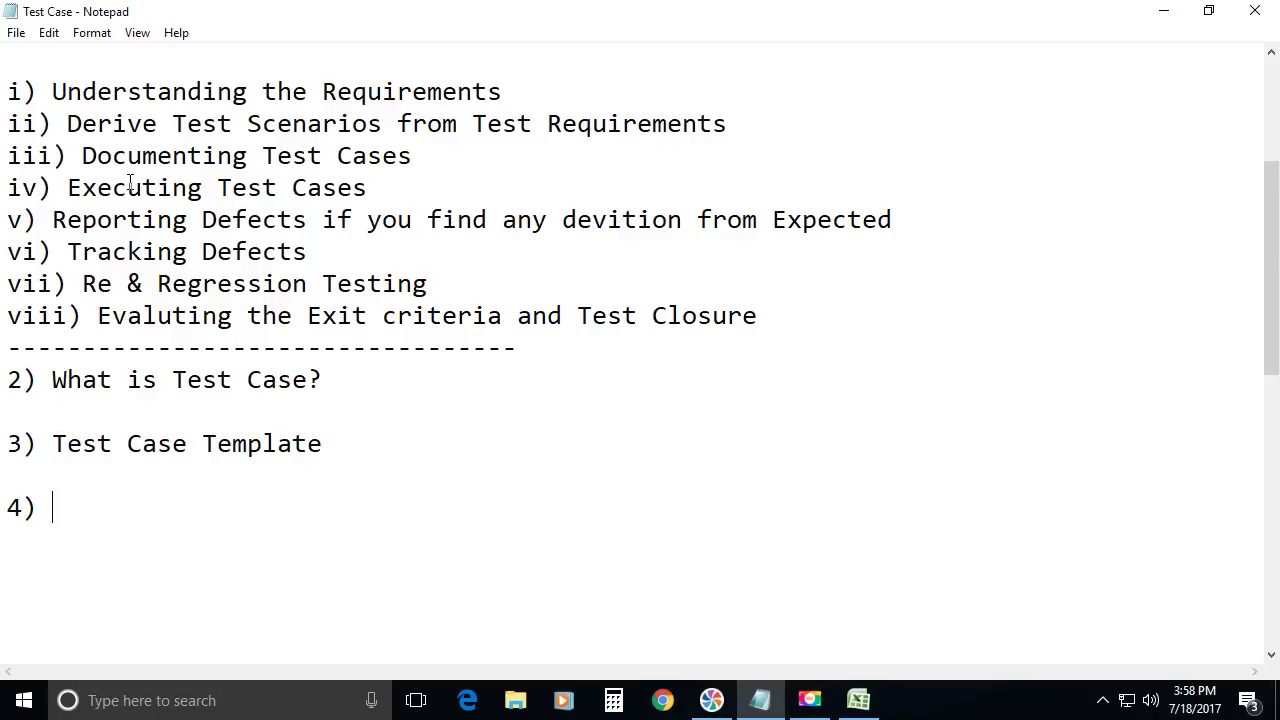
click(70, 189)
drag(76, 189, 468, 147)
key(ctrl+c)
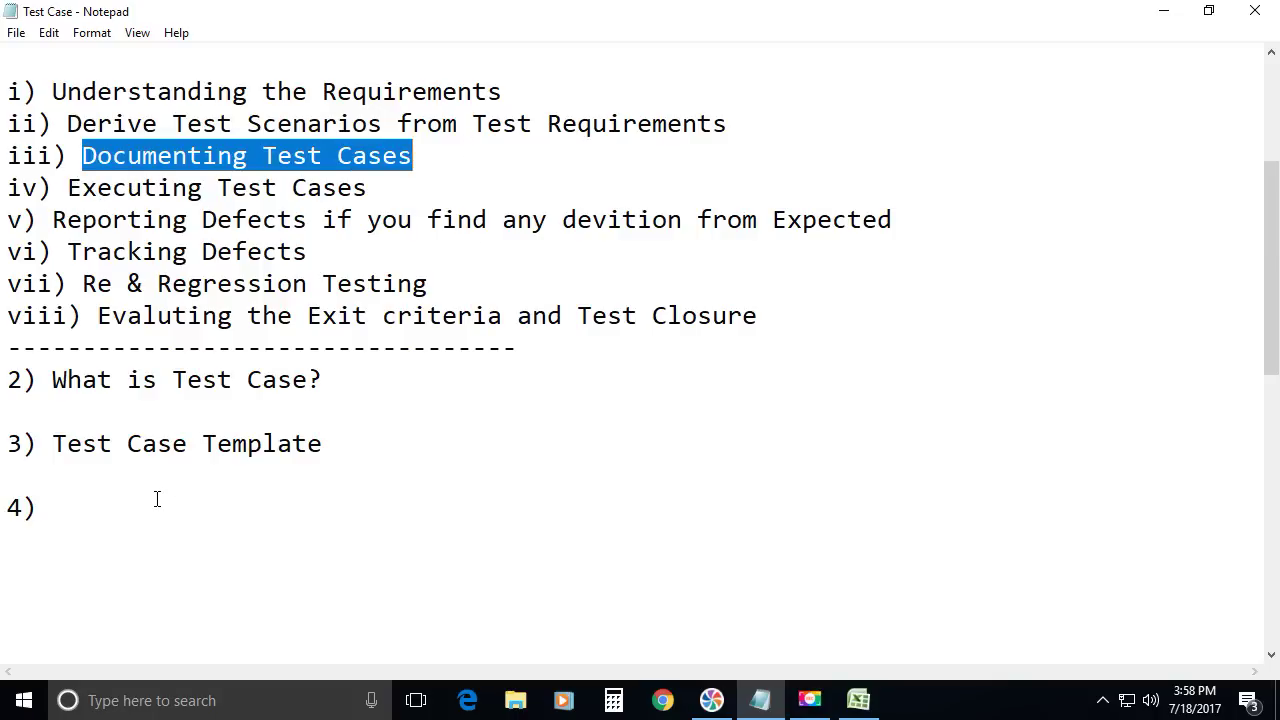
click(147, 500)
key(ctrl+v)
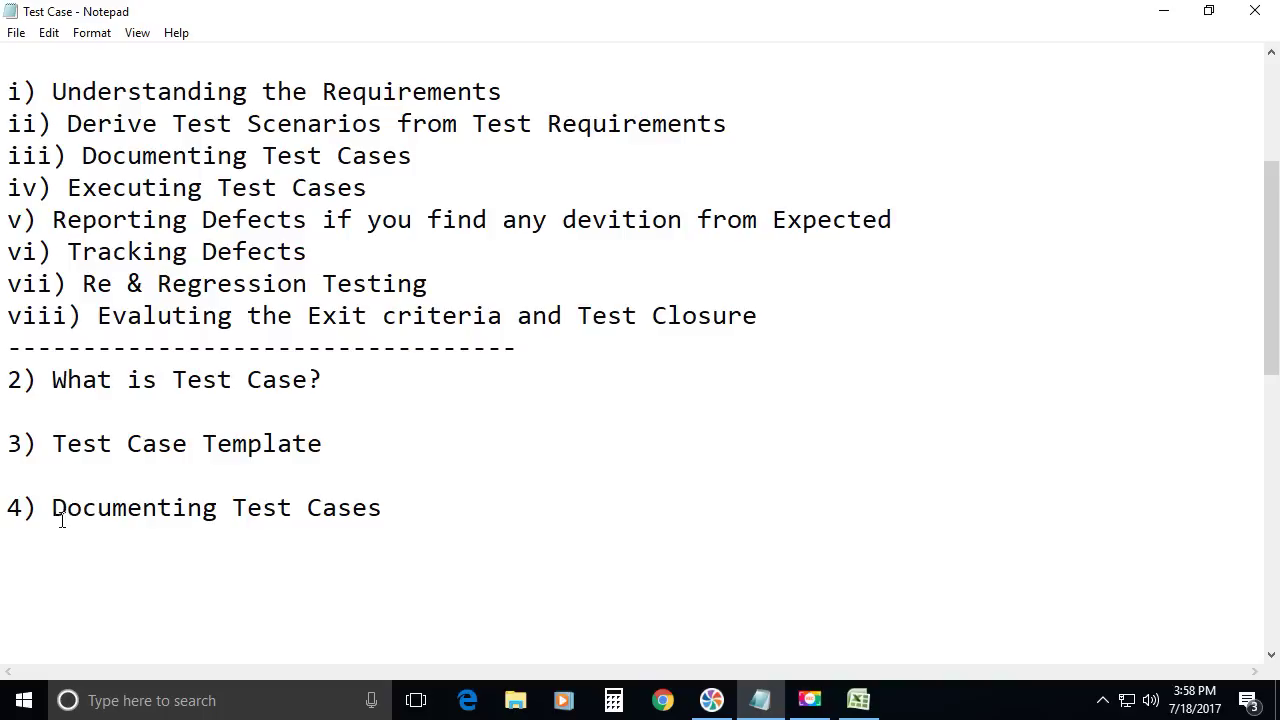
drag(54, 508, 502, 503)
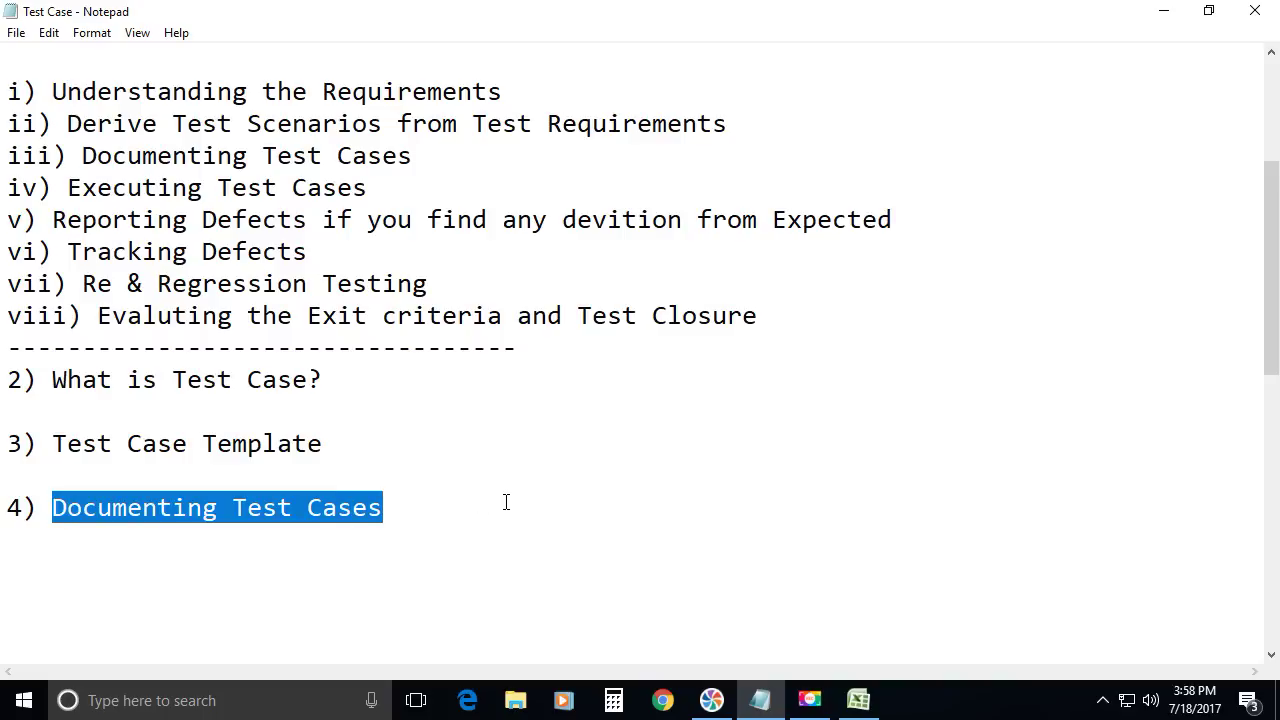
text(Write)
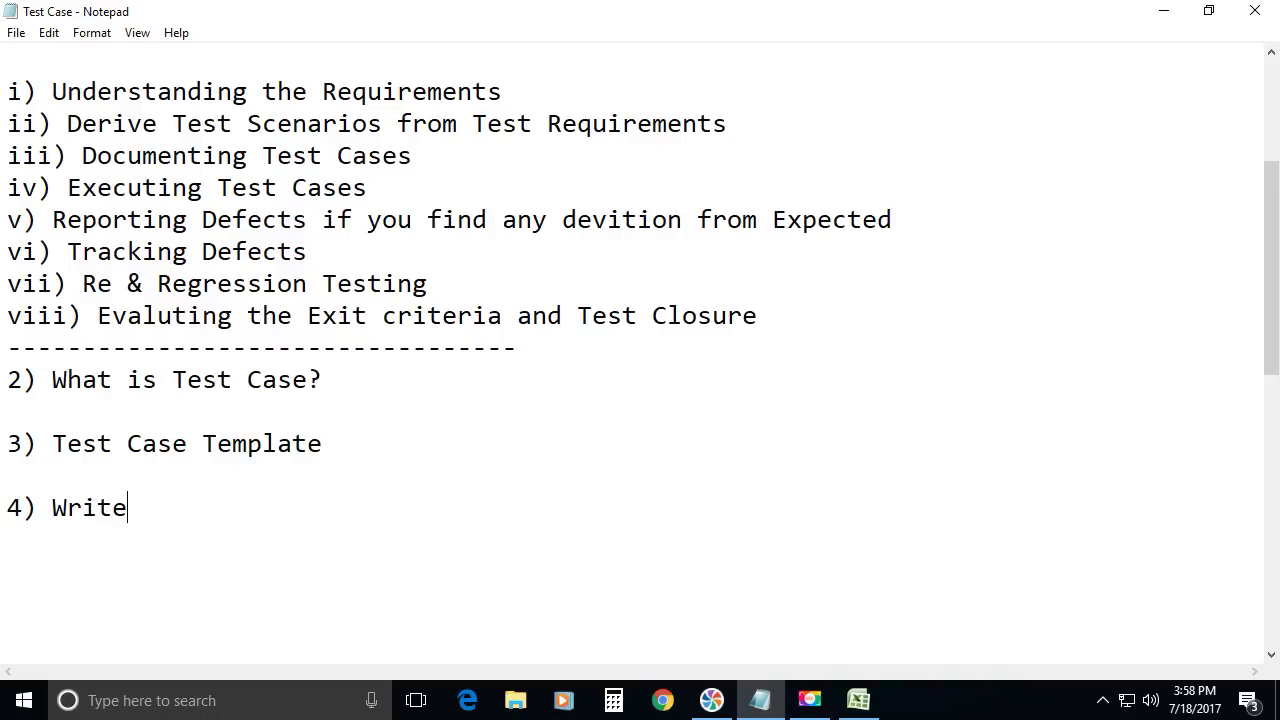
text( a Smaple )
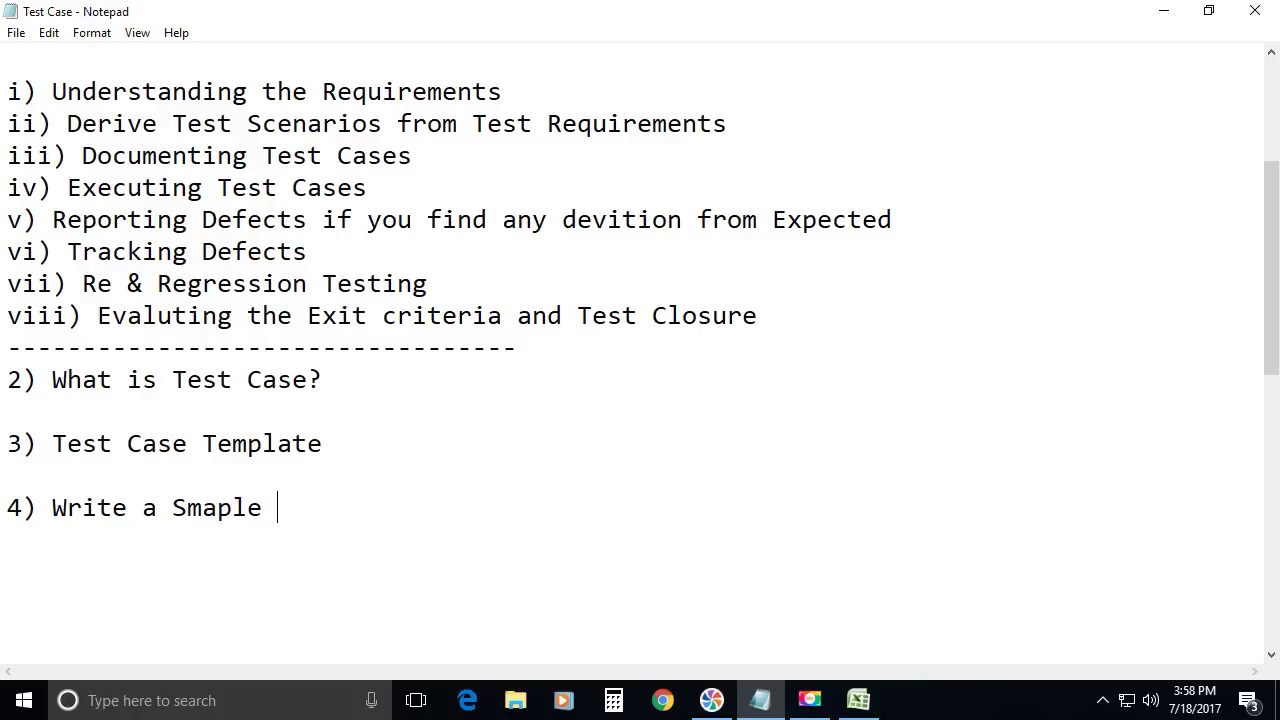
text(Test Case)
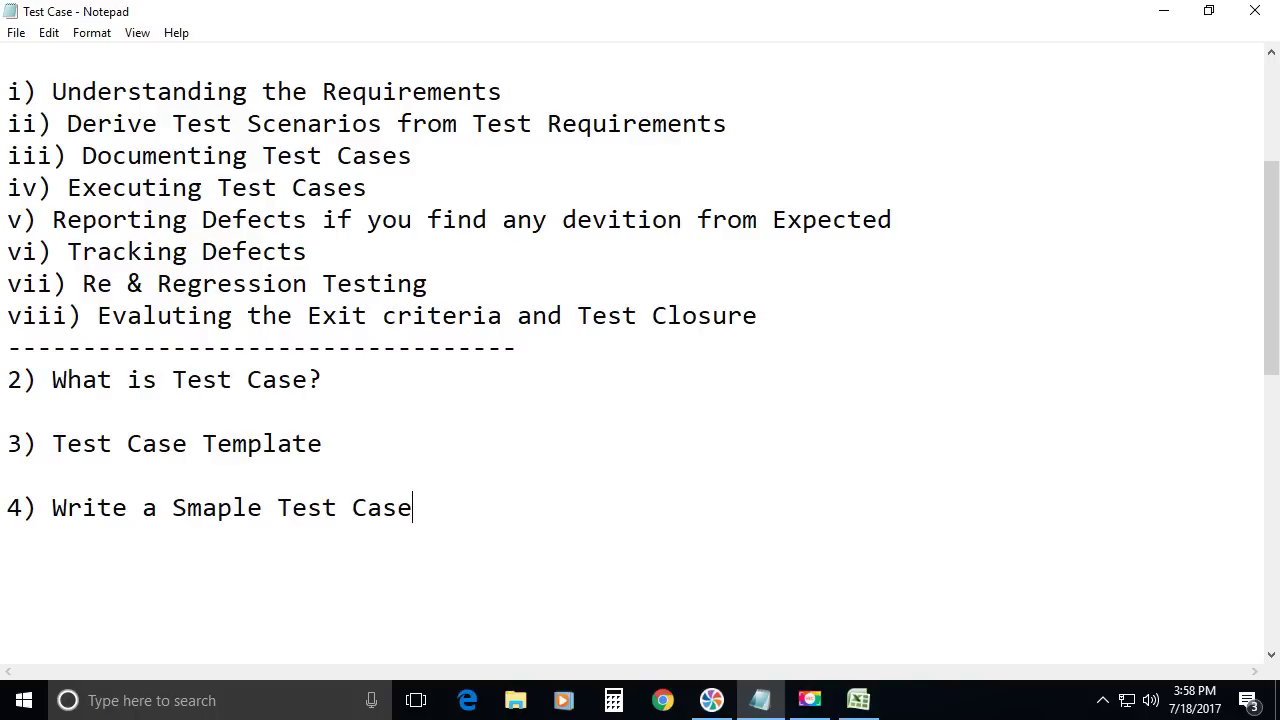
Step: Start a new line beneath it reading 'Login to Gmail with valid'
key(Return)
scroll(620, 528, down, 4)
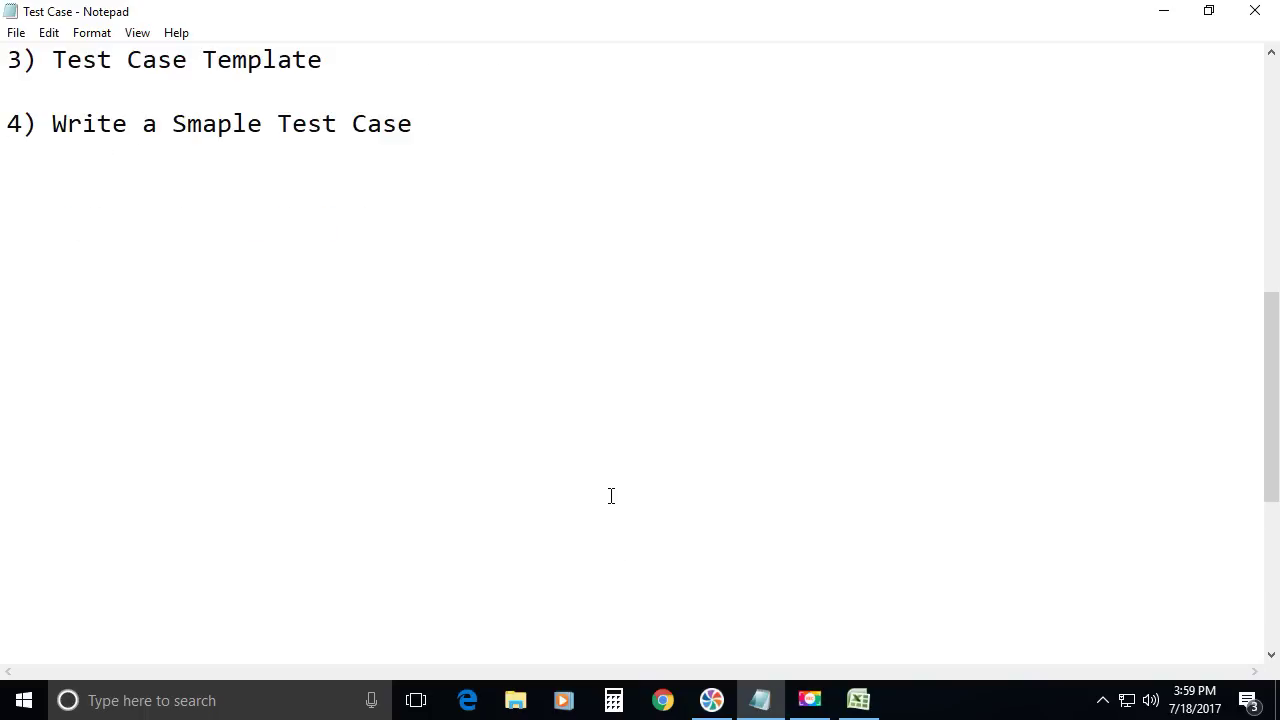
text(Login to)
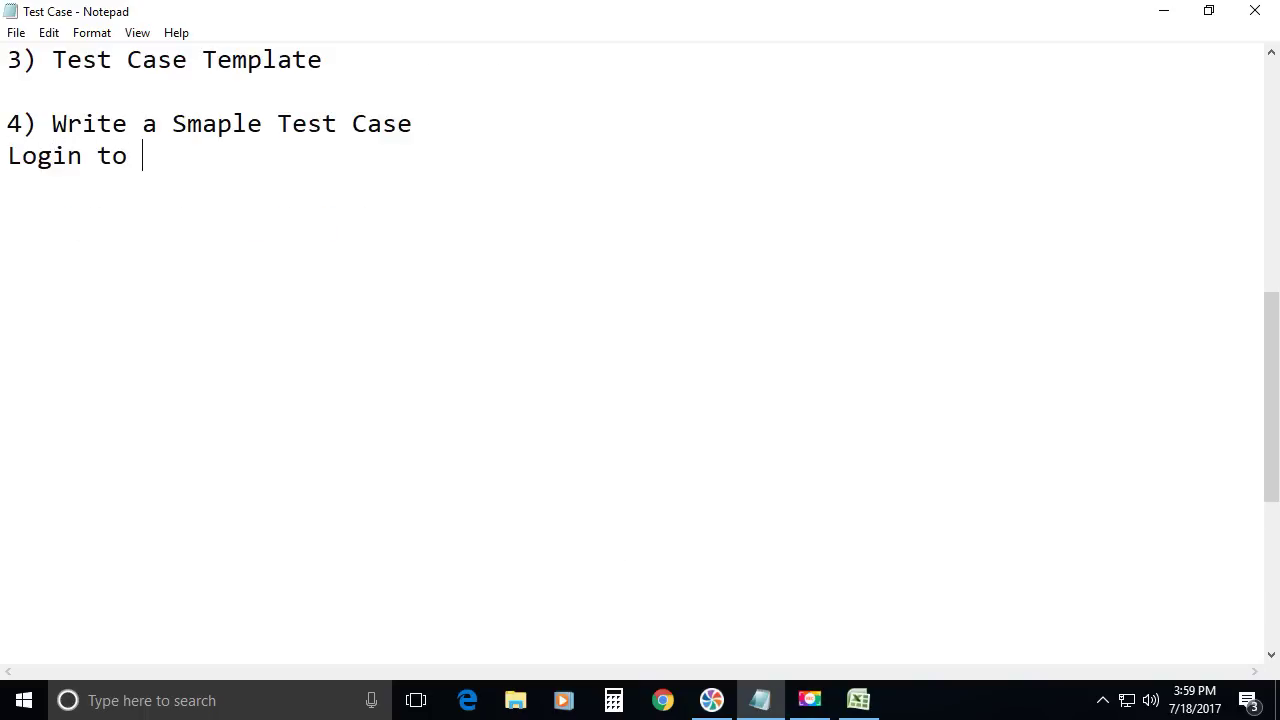
text( Gmail with valid)
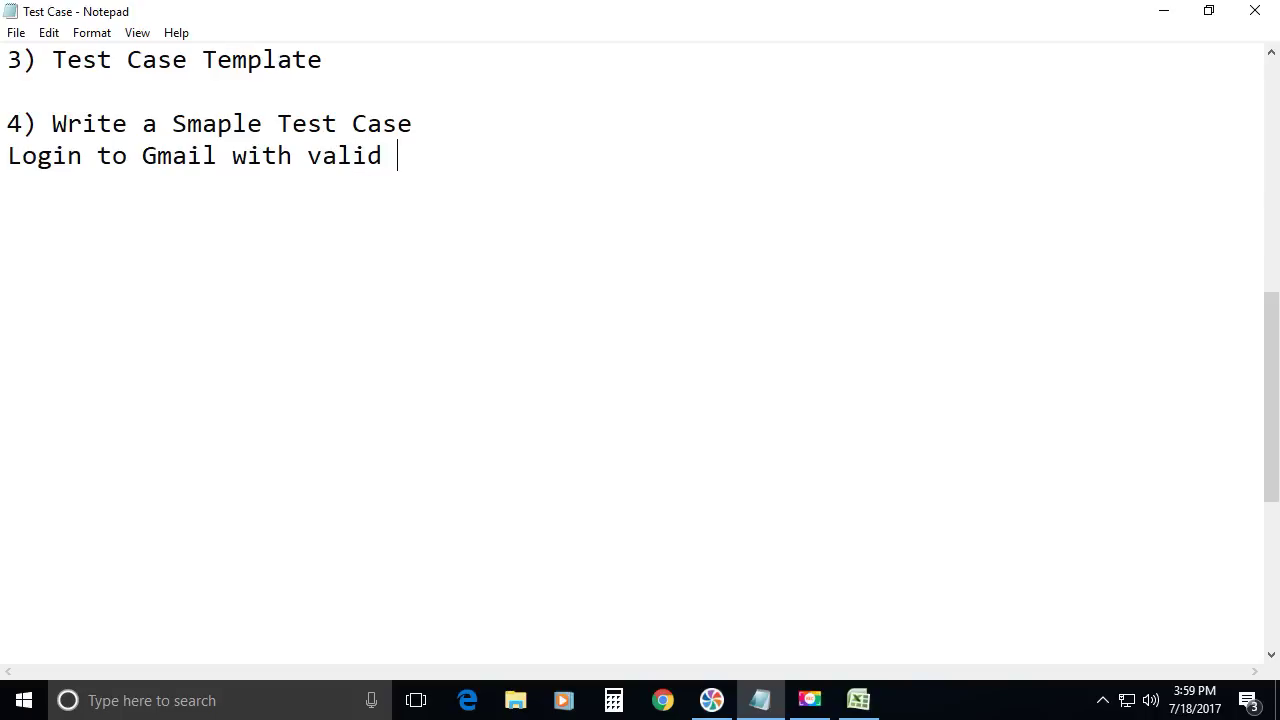
Step: Open the browser and load gmail.com
click(662, 700)
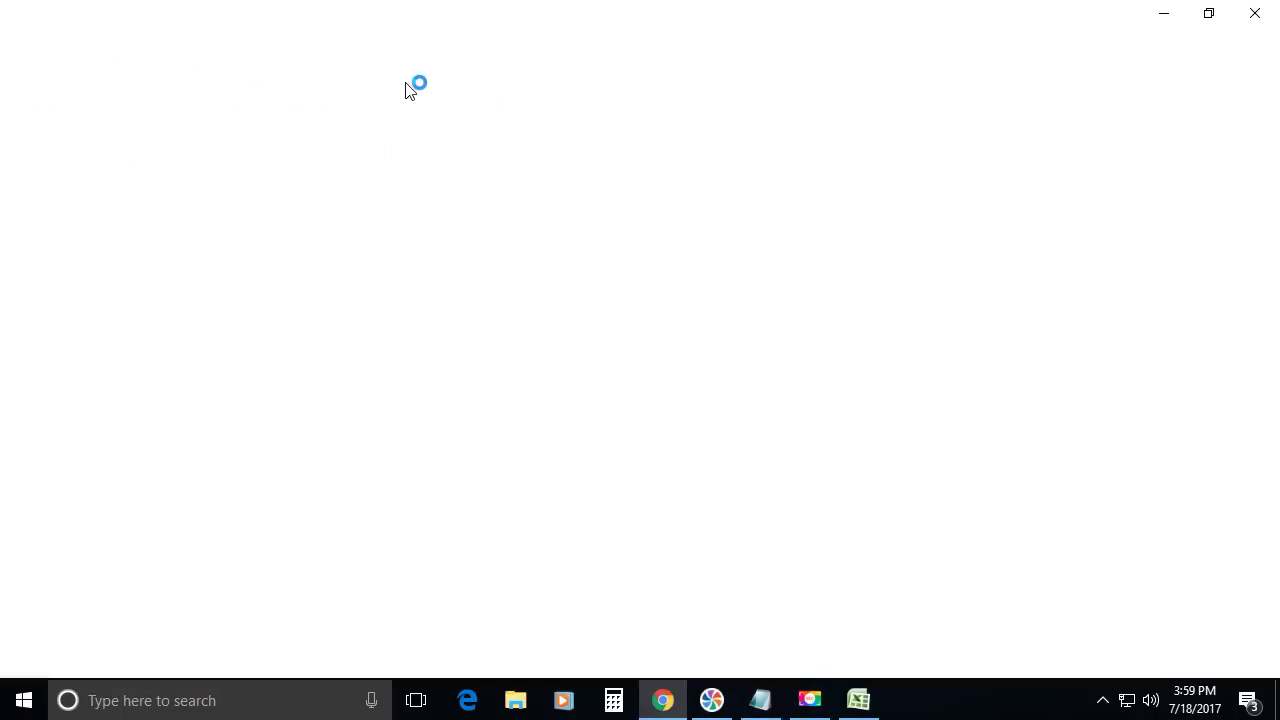
click(312, 48)
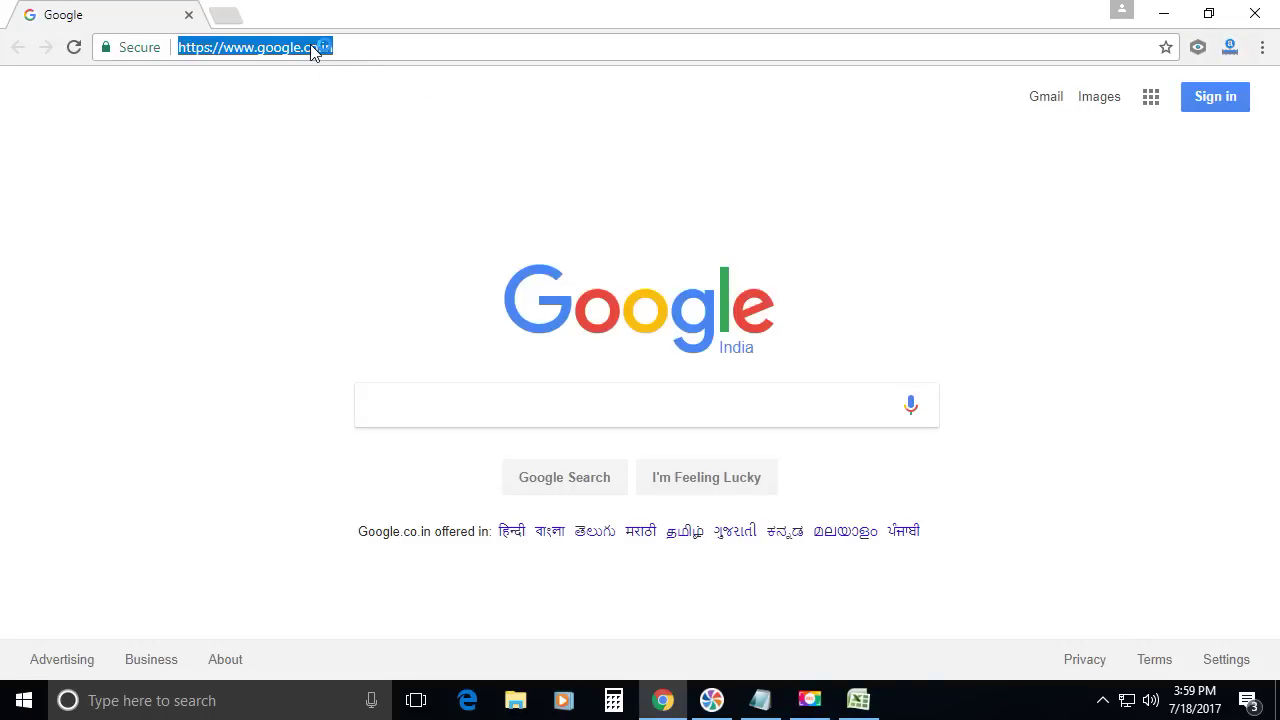
text(gmail)
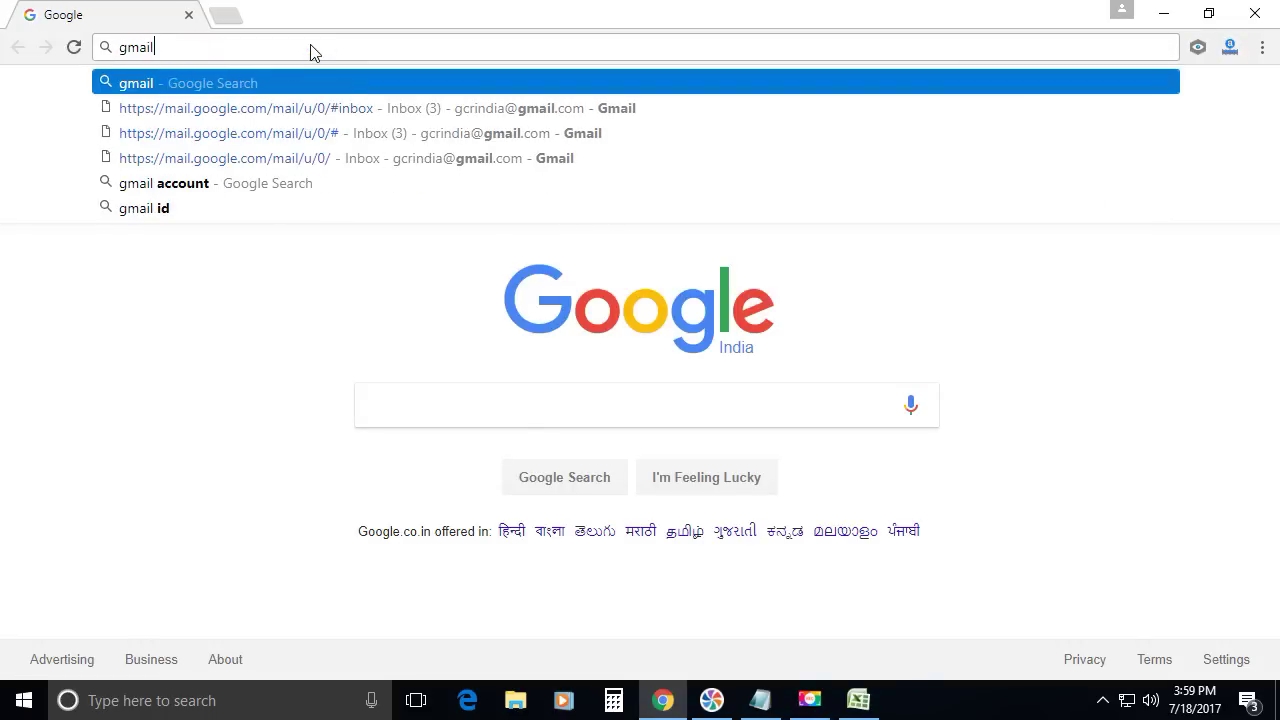
text(.com)
key(Return)
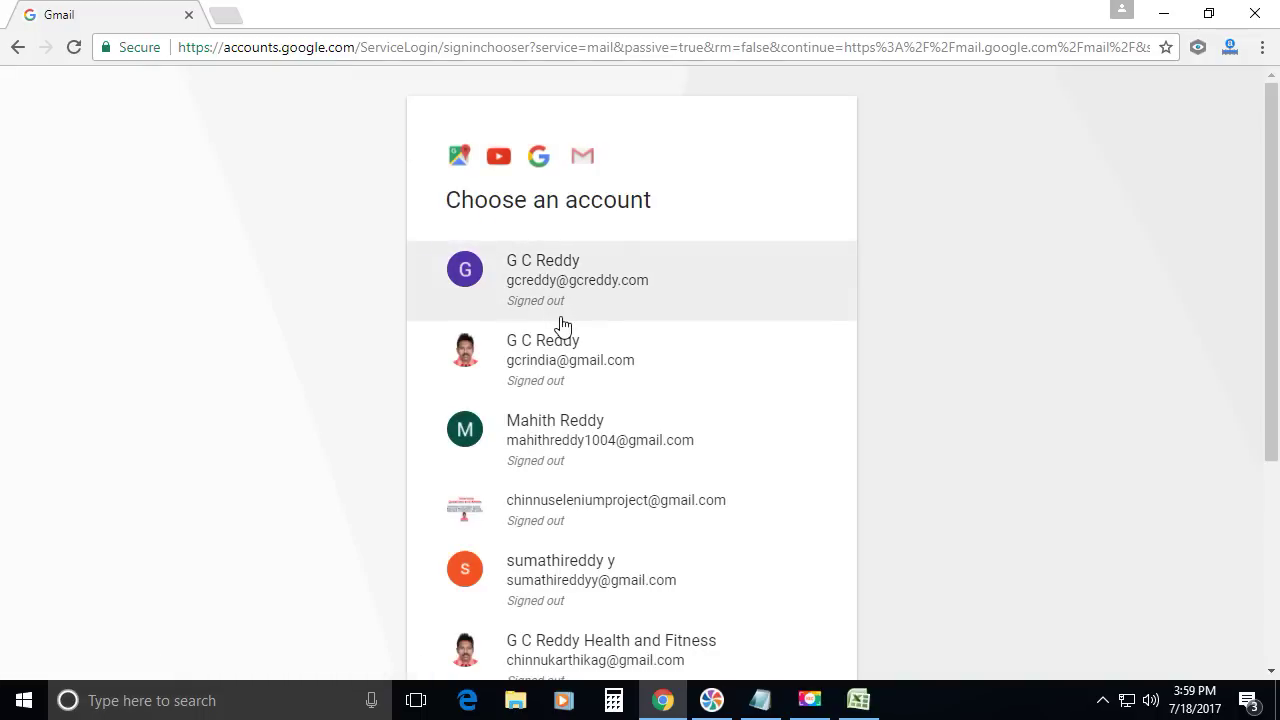
Step: Remove two saved accounts from the account chooser, then return to the chooser
scroll(714, 467, down, 3)
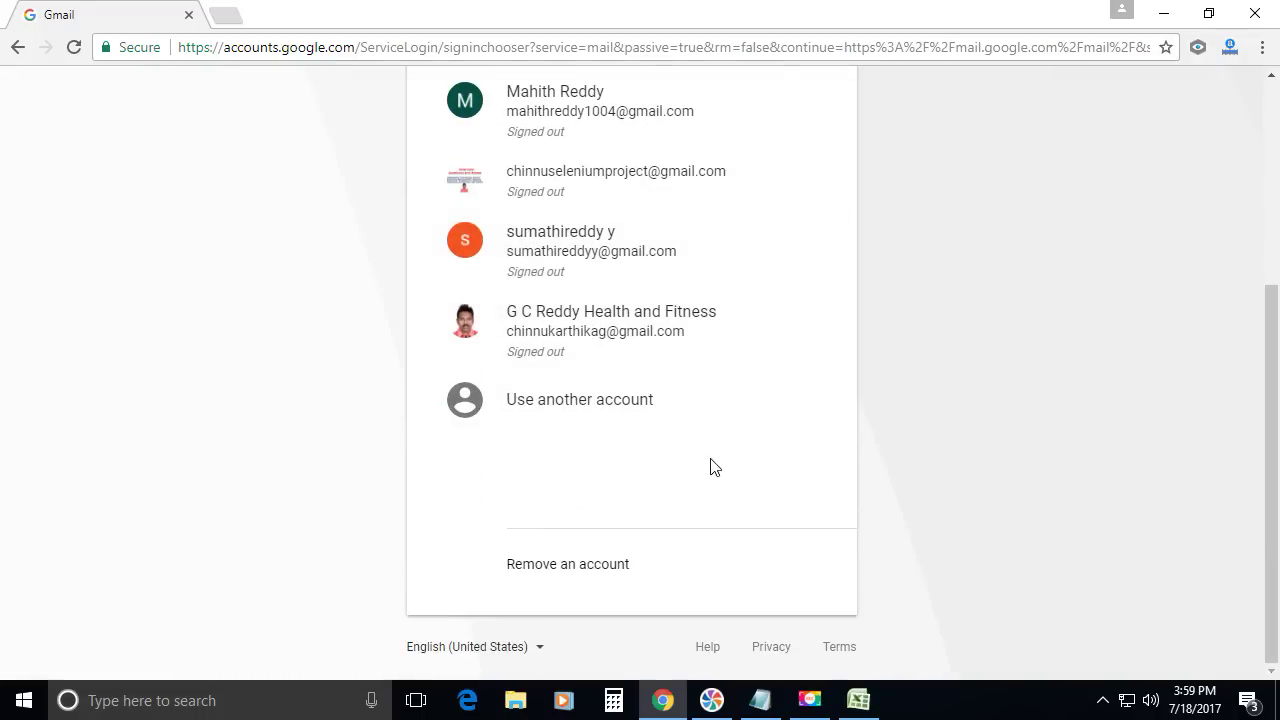
click(614, 572)
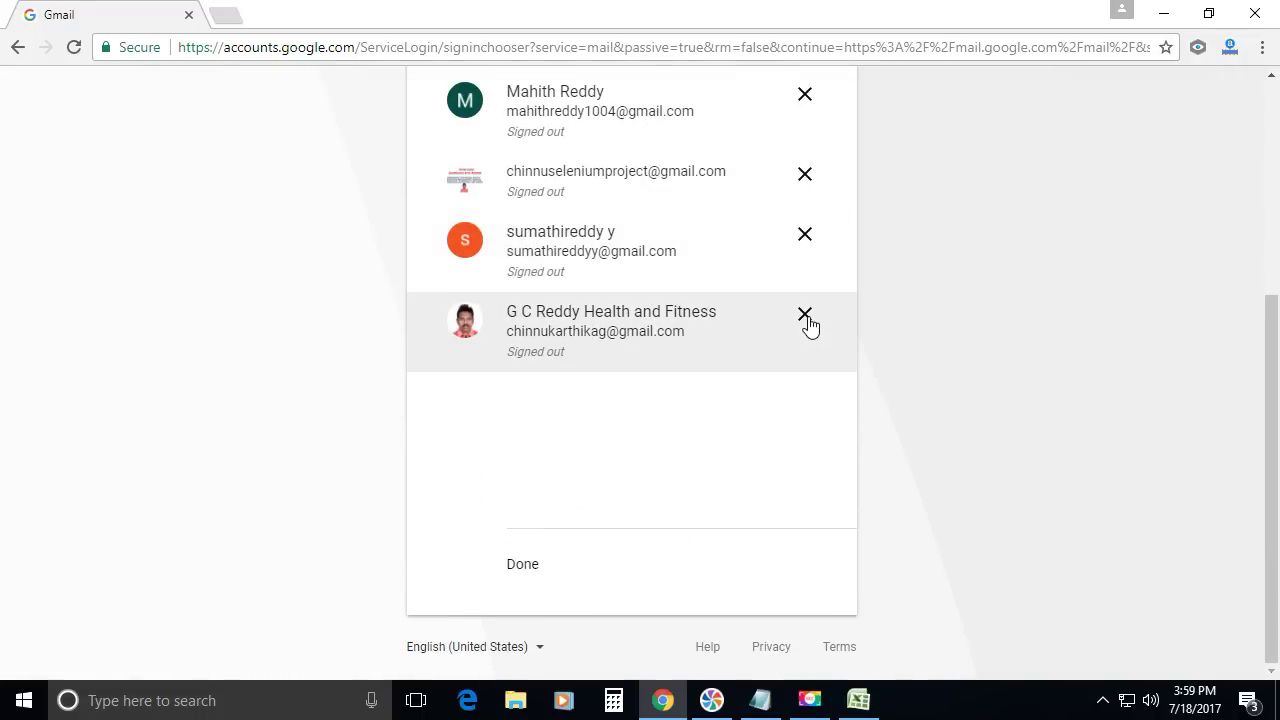
click(806, 316)
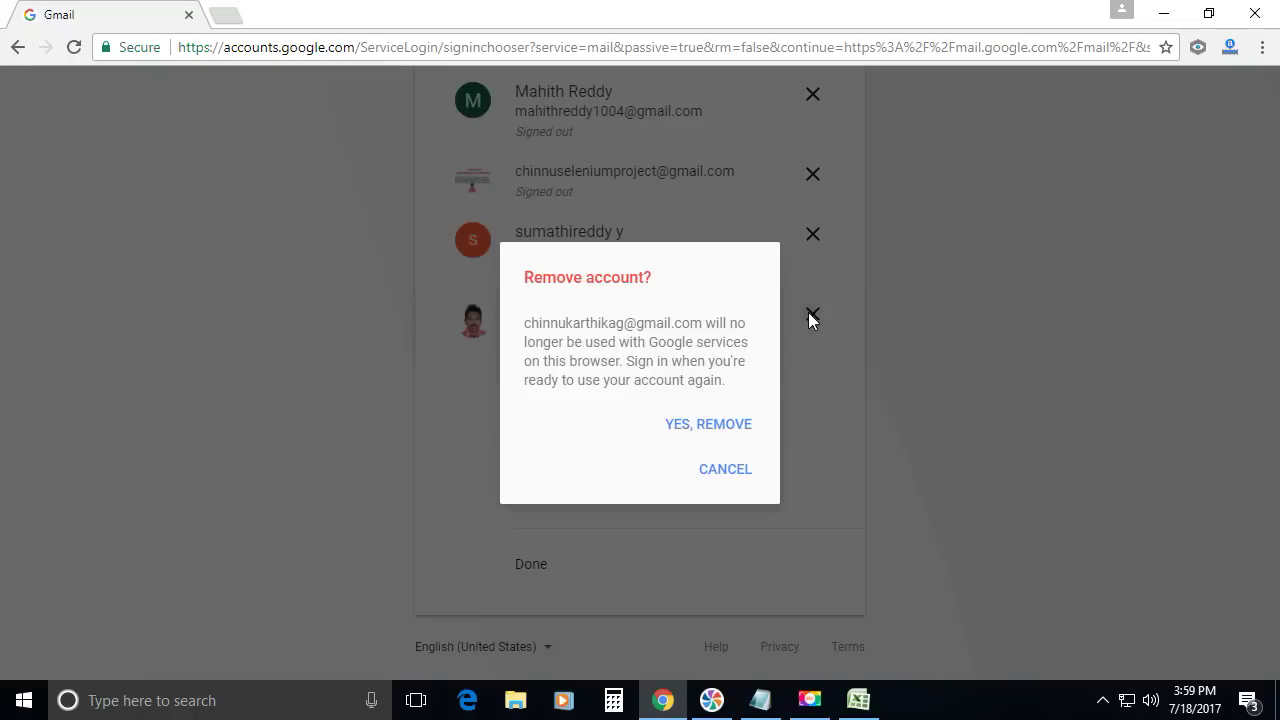
click(739, 428)
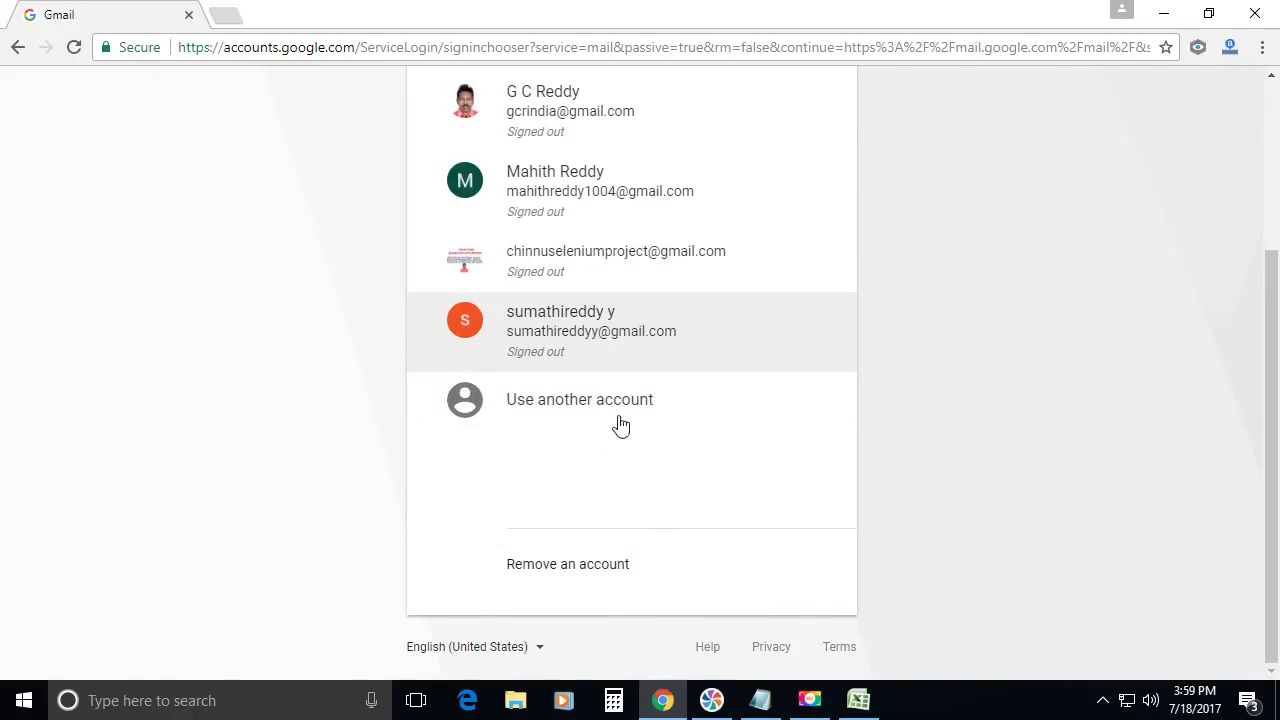
click(560, 563)
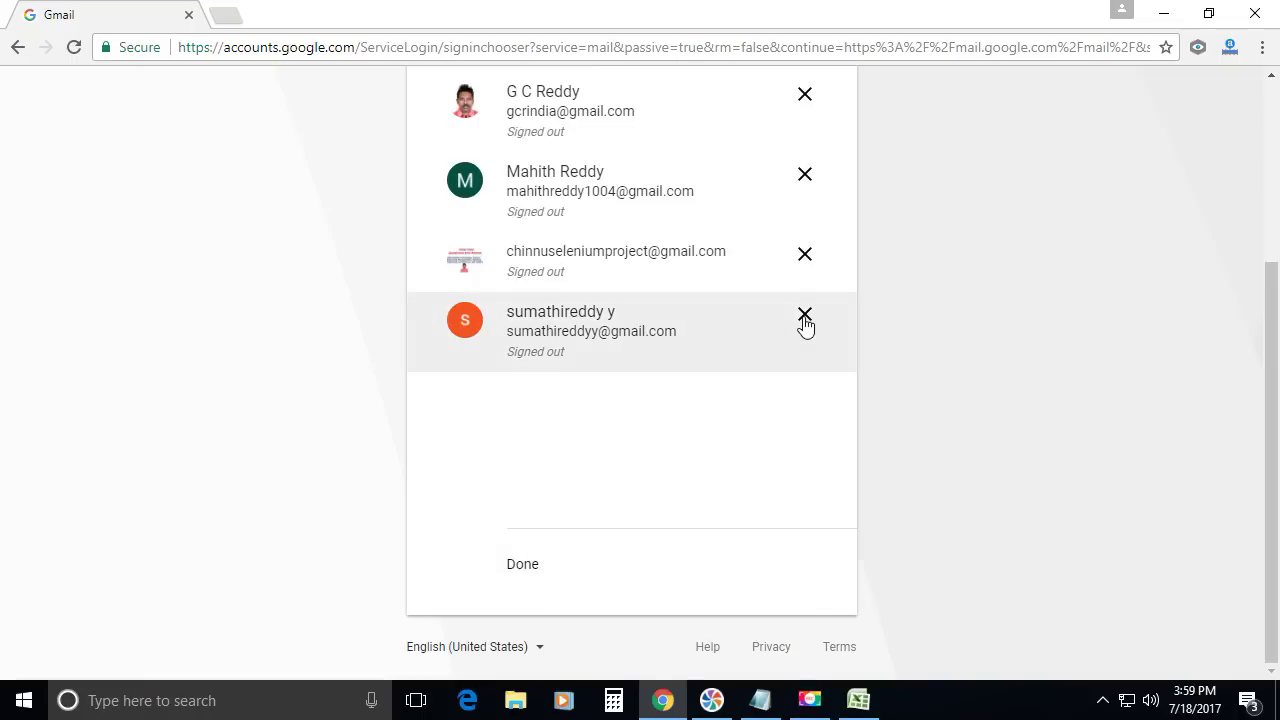
click(804, 318)
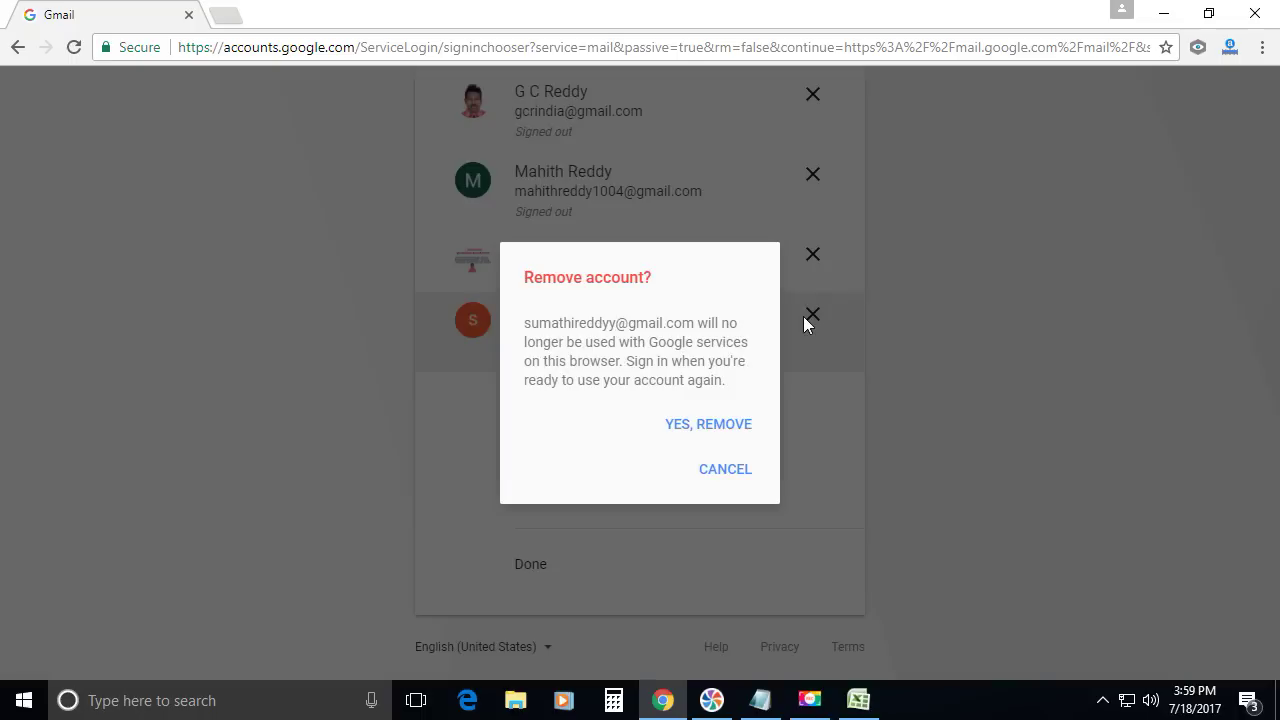
click(710, 430)
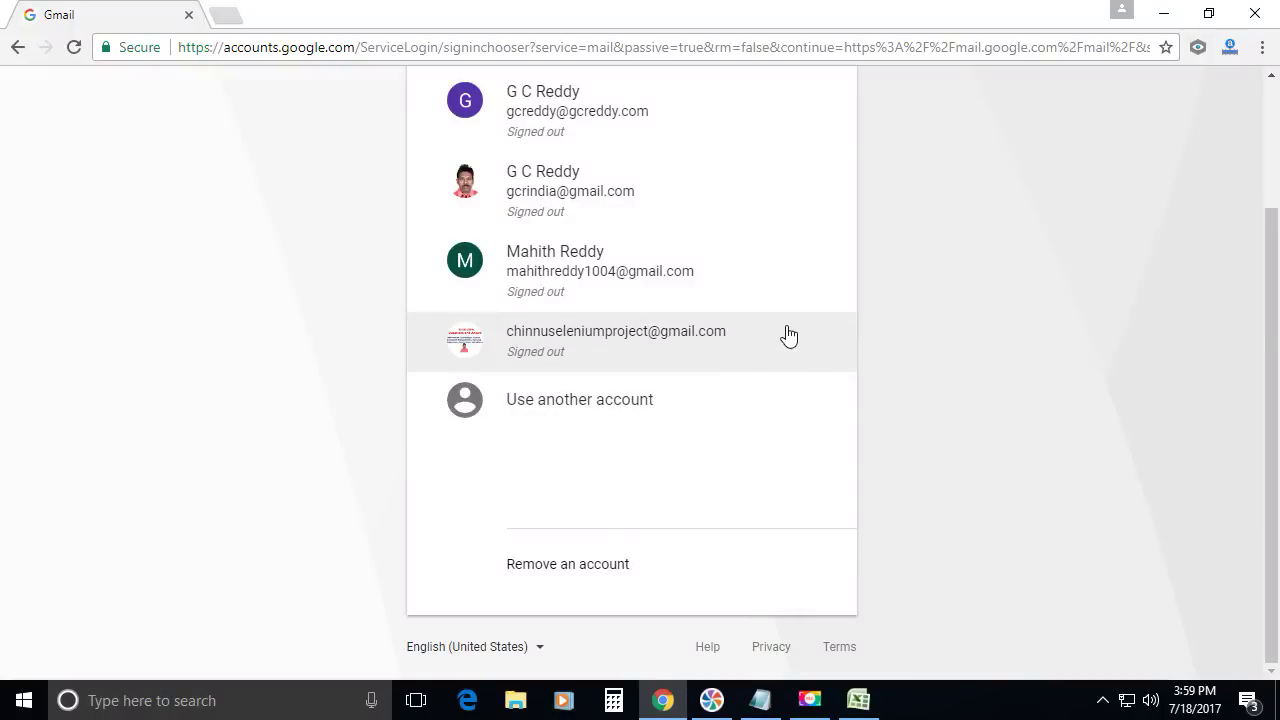
click(786, 333)
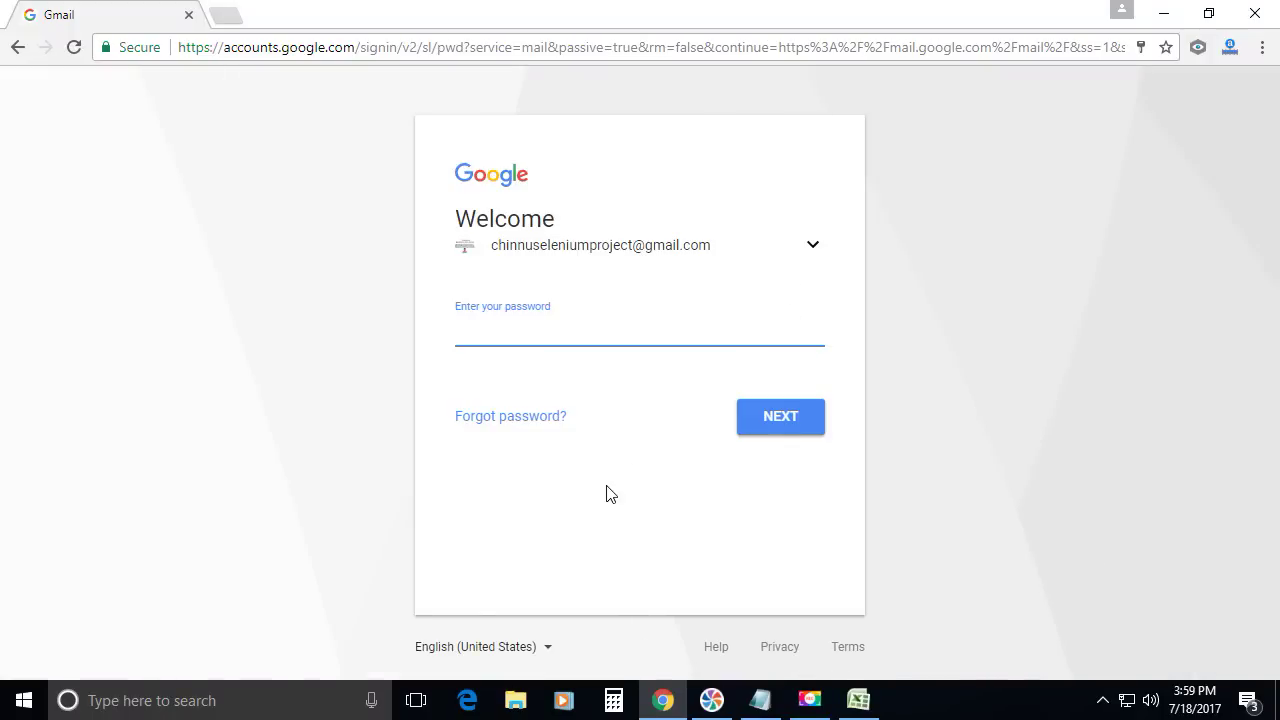
click(14, 47)
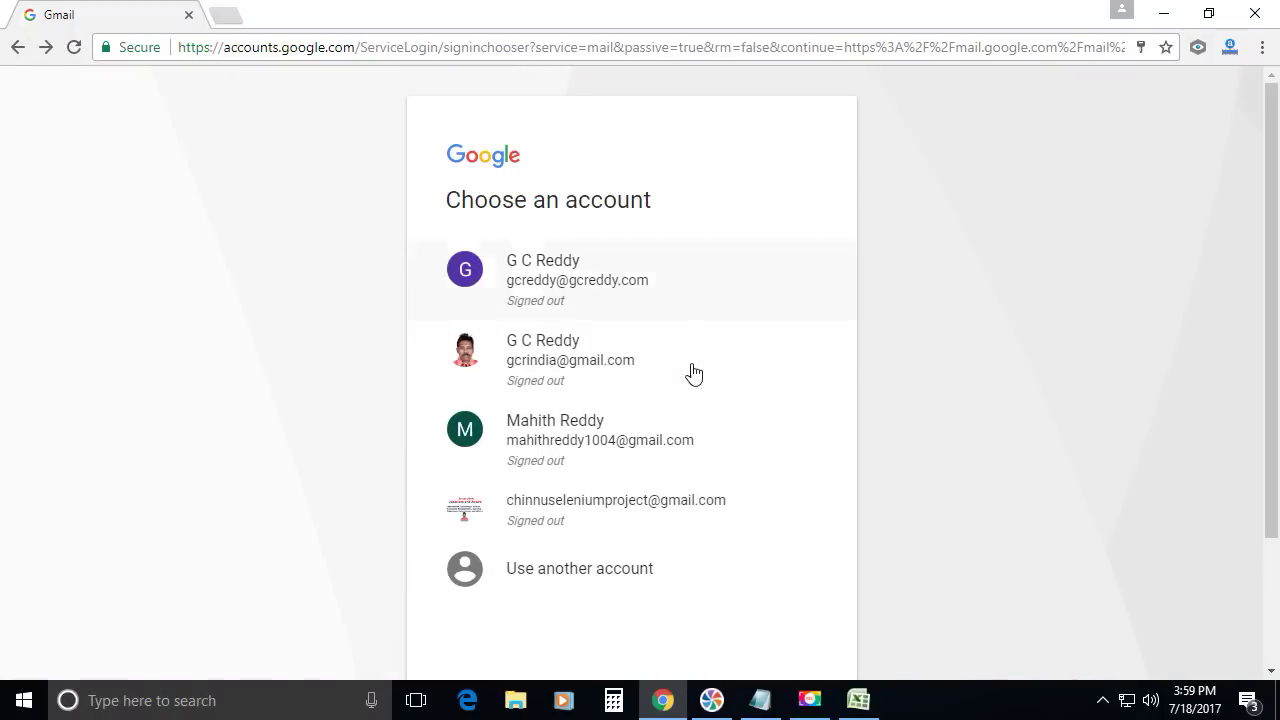
scroll(551, 562, down, 3)
Step: Remove the remaining four saved accounts, confirming each removal until none are left
click(551, 563)
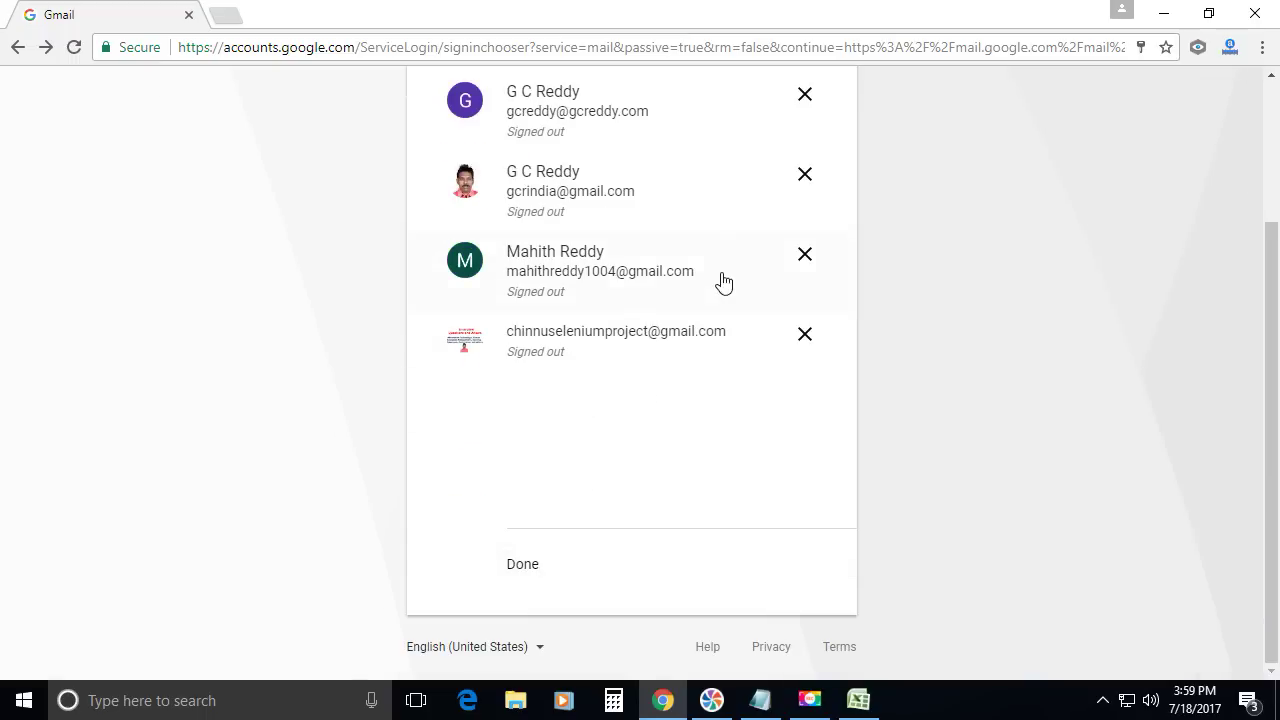
click(805, 94)
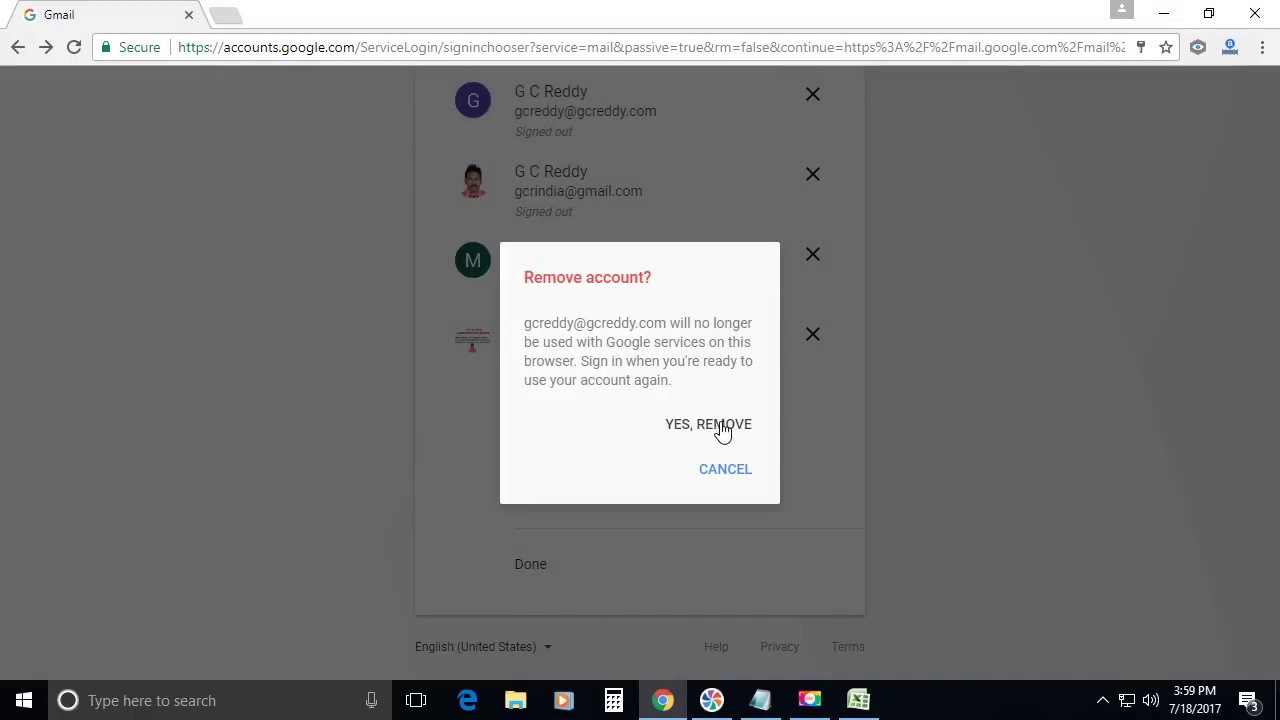
click(720, 425)
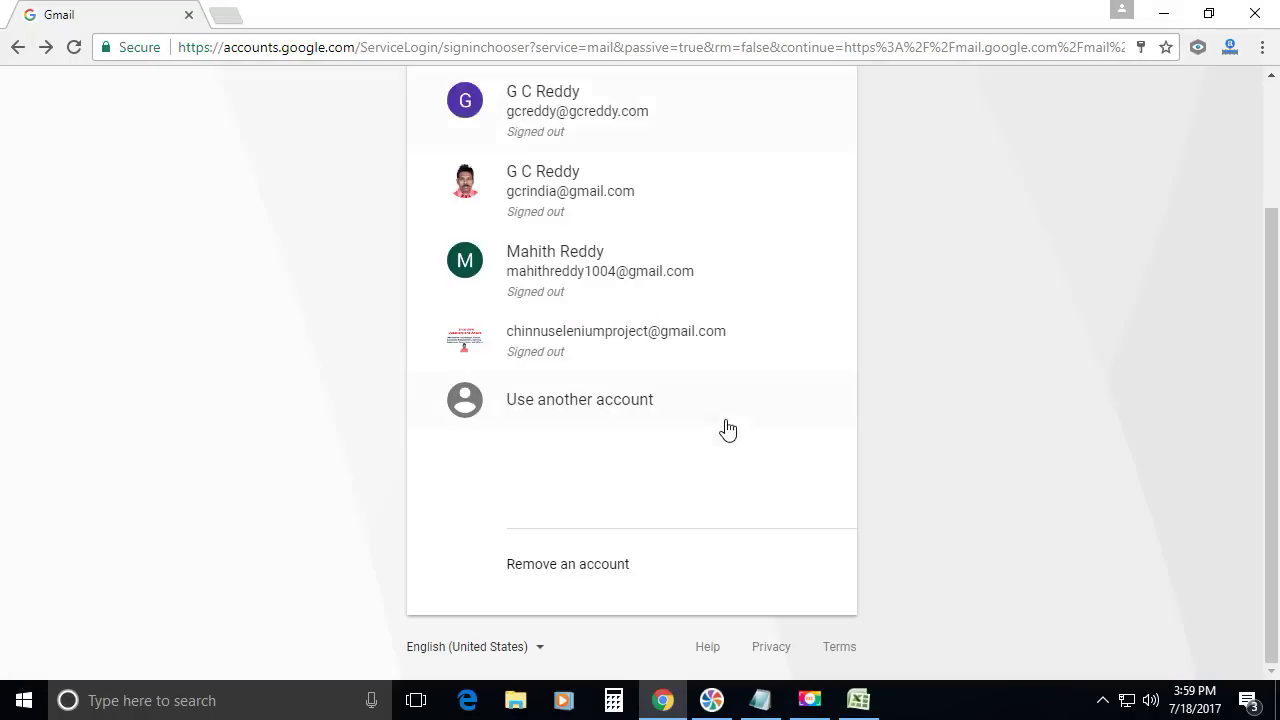
click(615, 560)
click(812, 178)
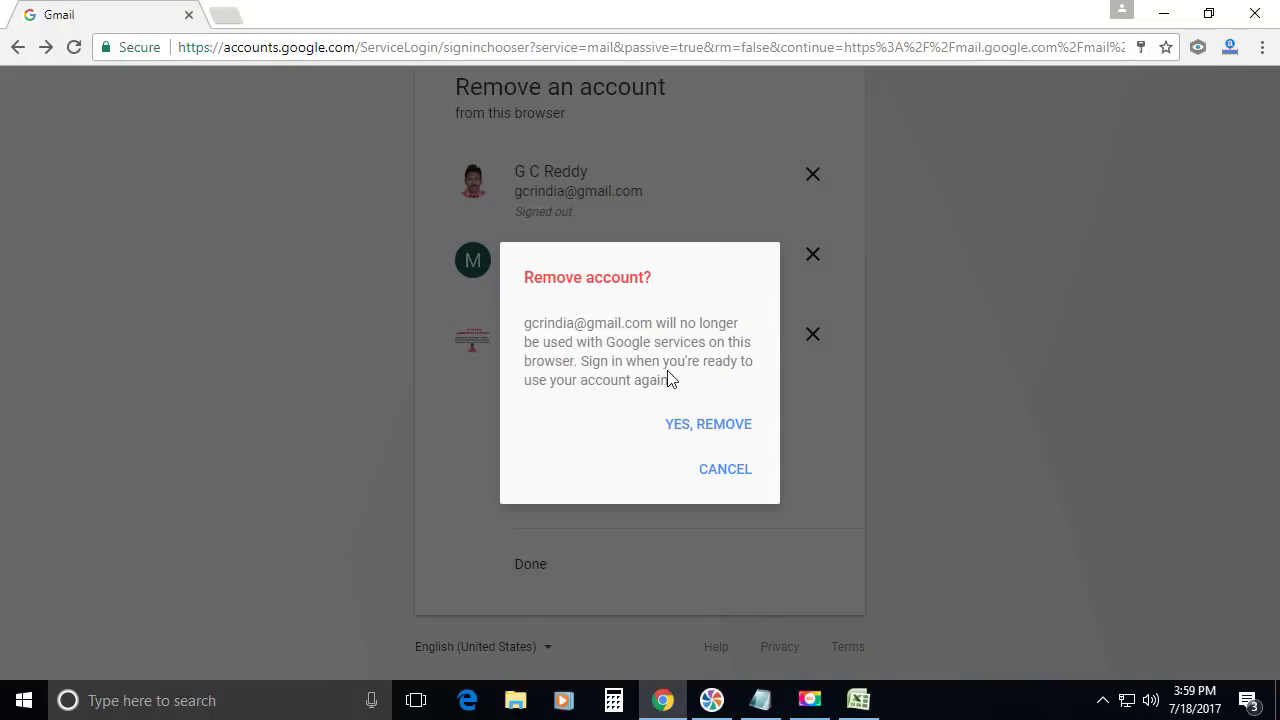
click(720, 430)
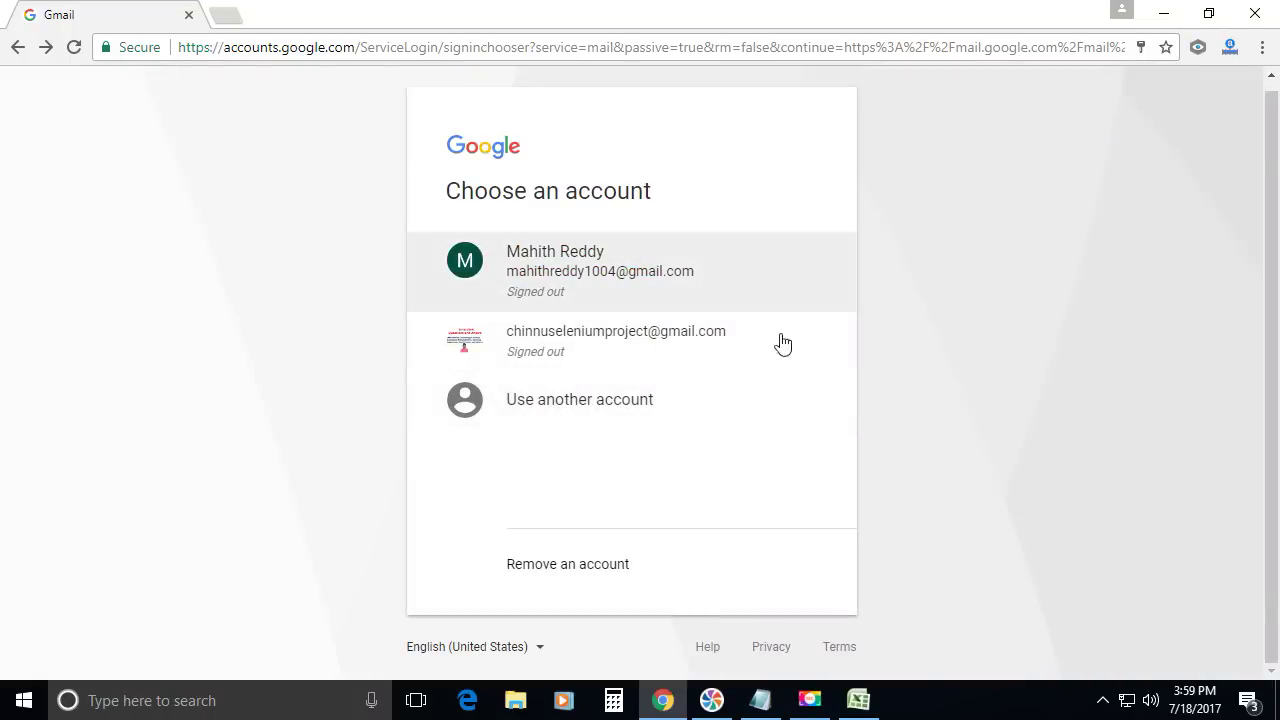
click(590, 583)
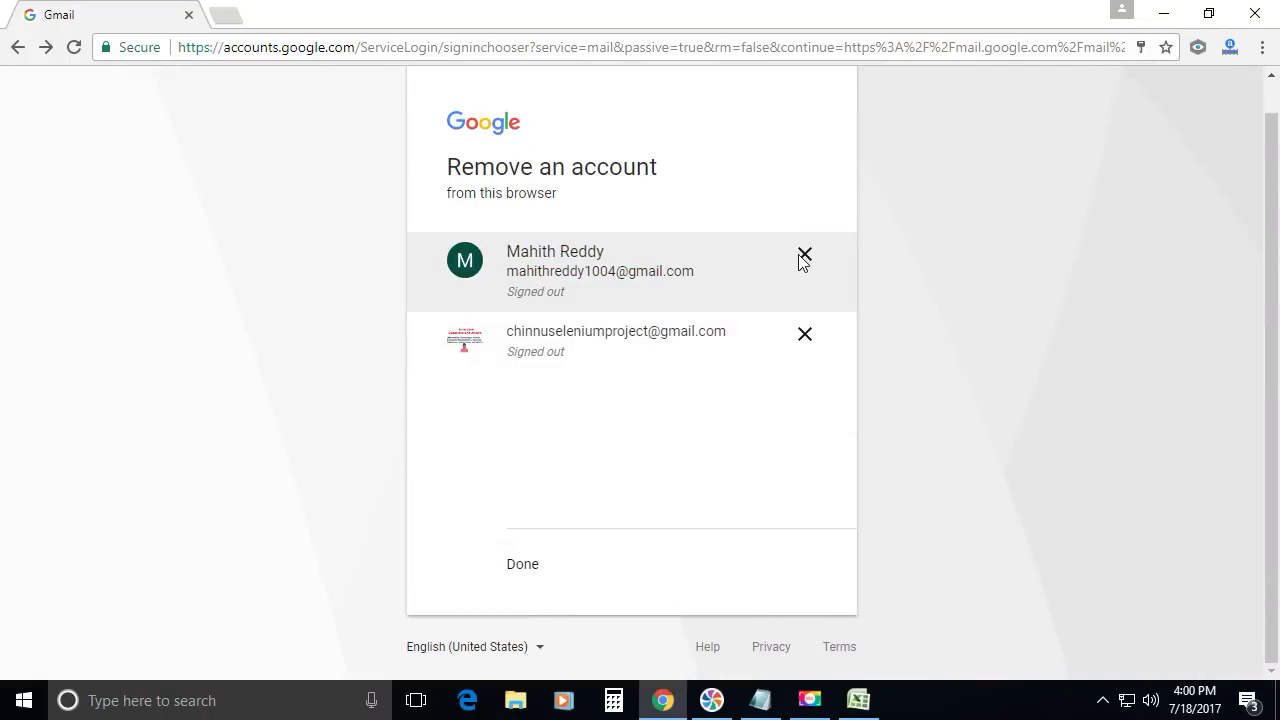
click(804, 256)
click(681, 428)
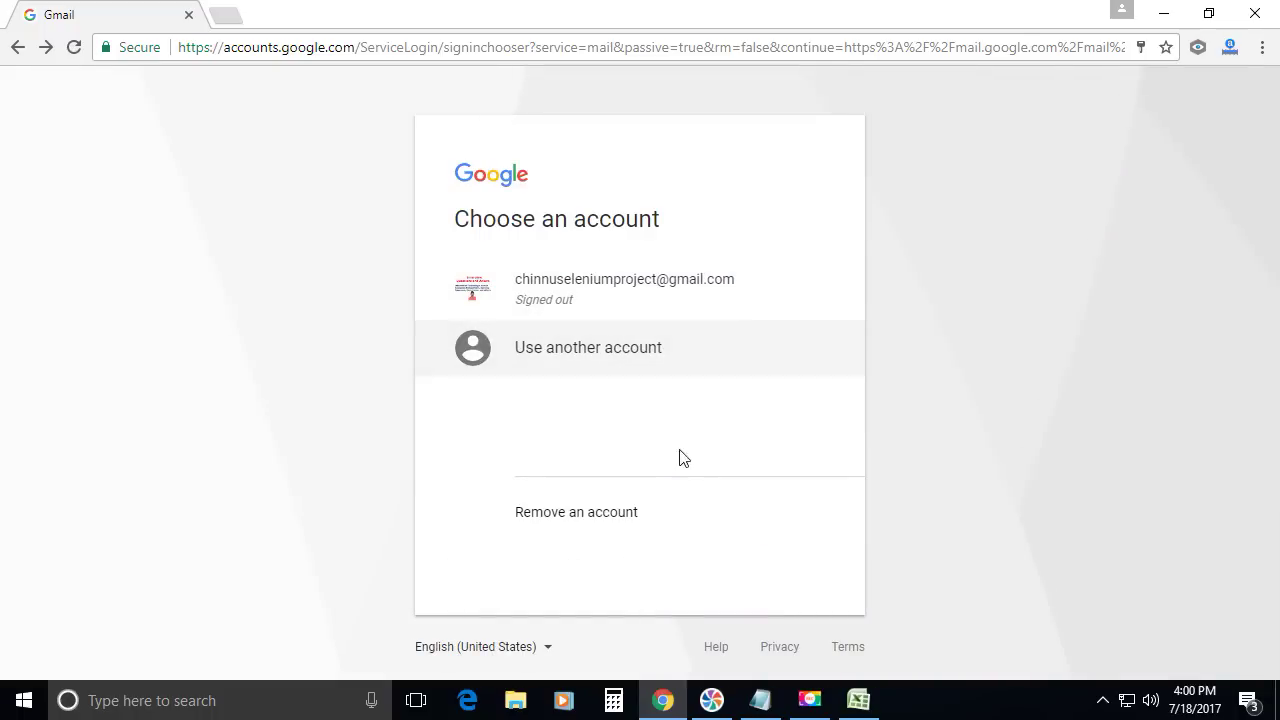
click(594, 513)
click(811, 309)
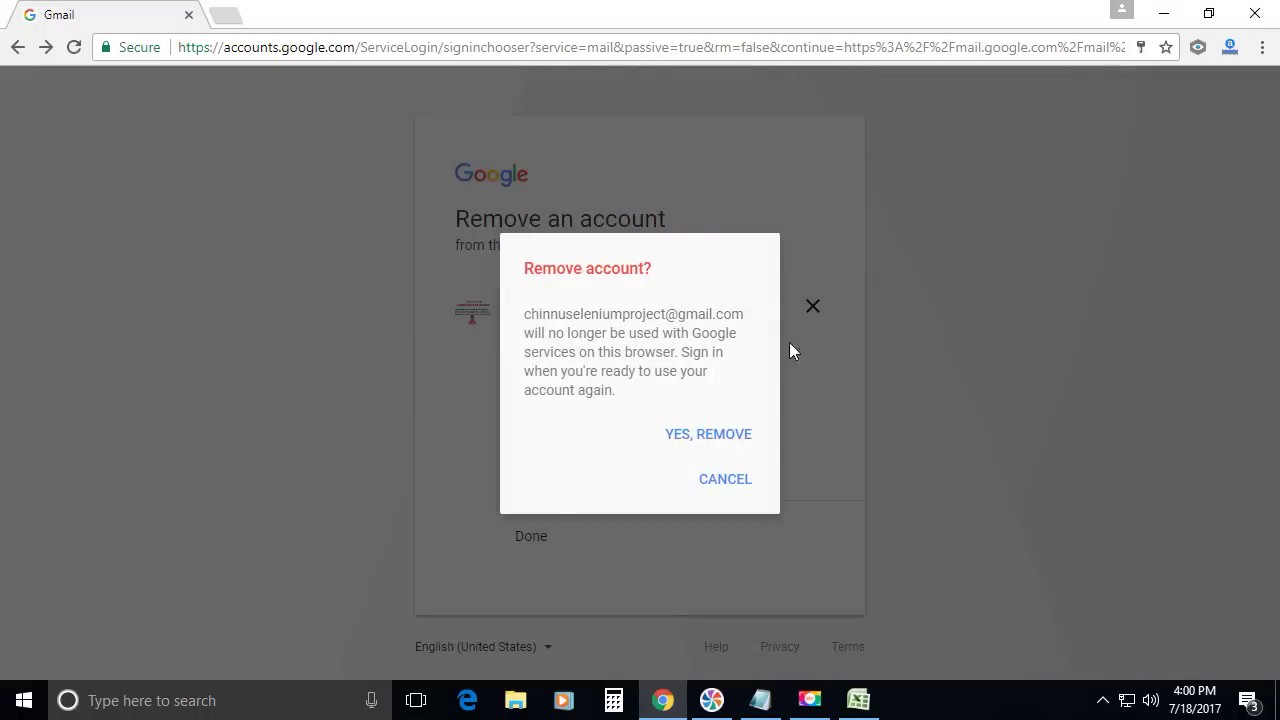
click(703, 434)
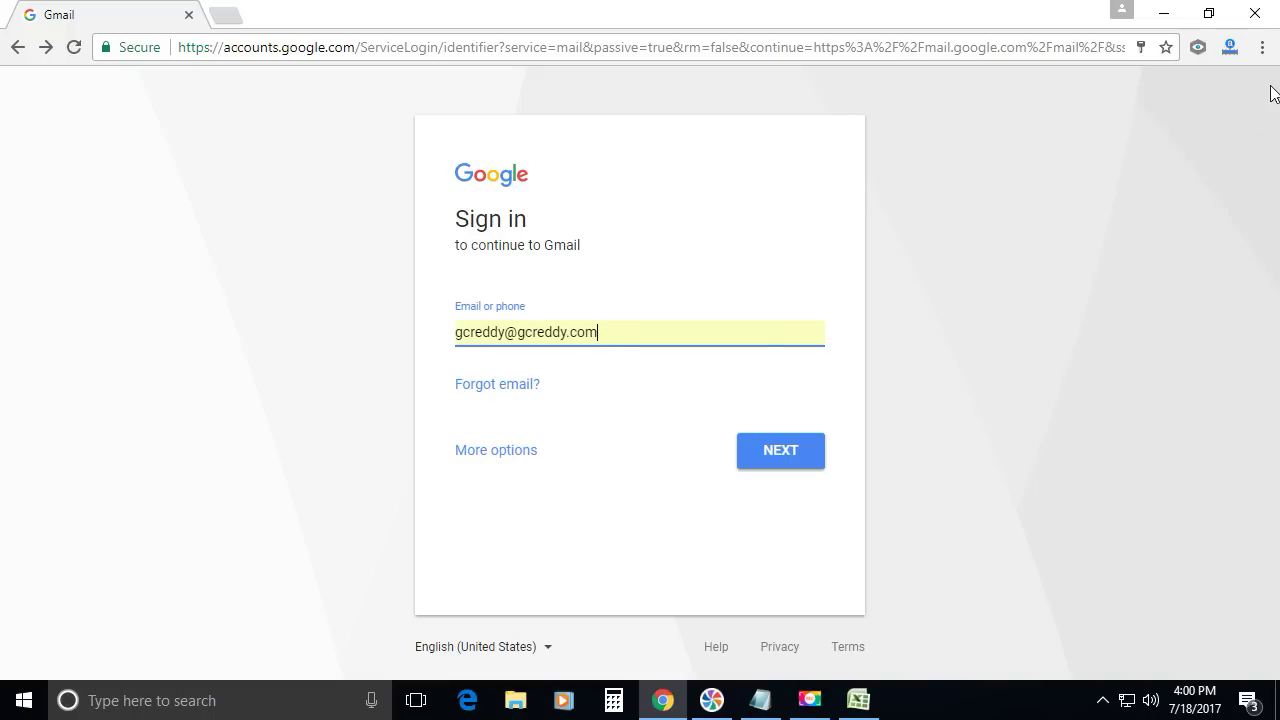
Step: Close the Chrome window and minimize the Notepad notes and the Test Cases workbook
click(1255, 13)
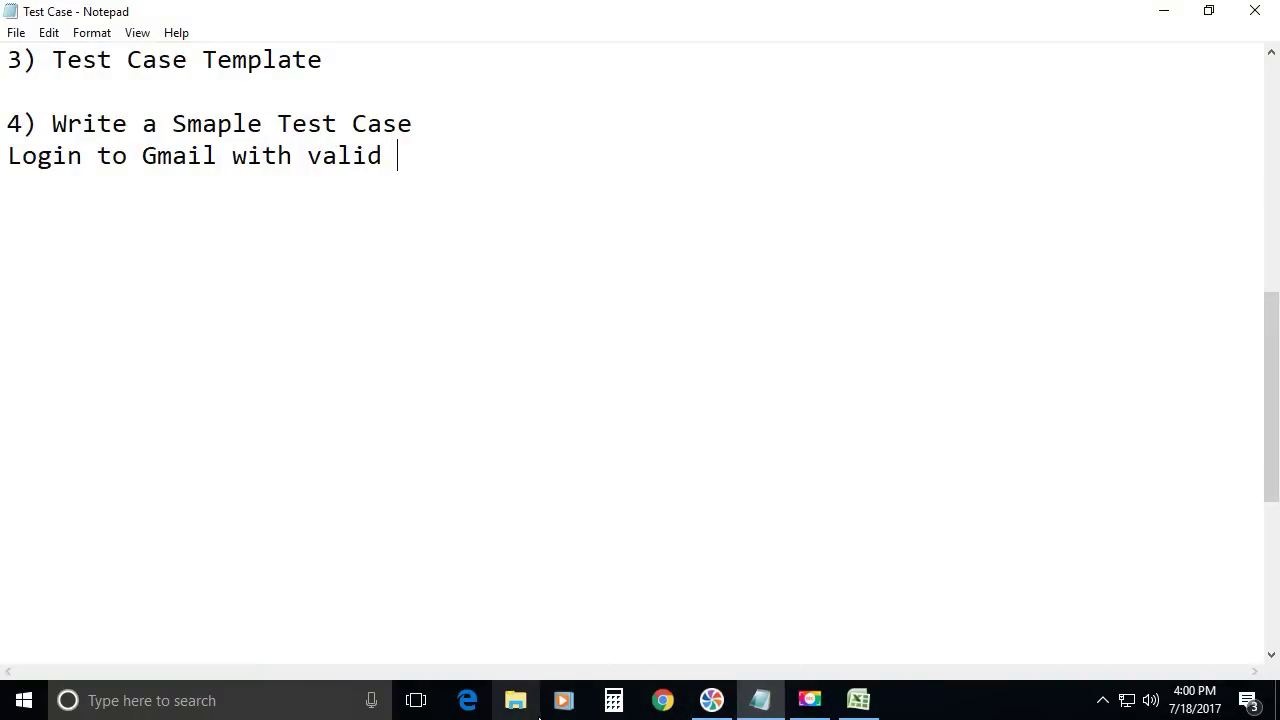
click(1166, 11)
click(1168, 13)
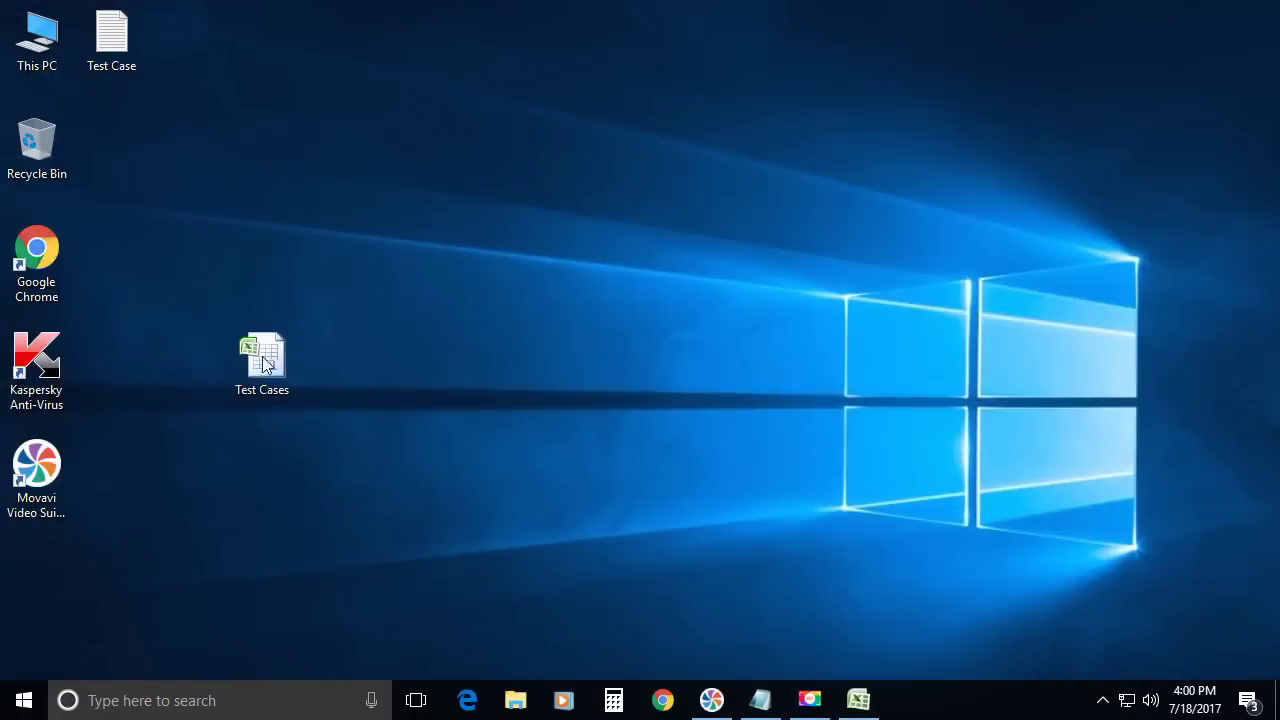
click(467, 698)
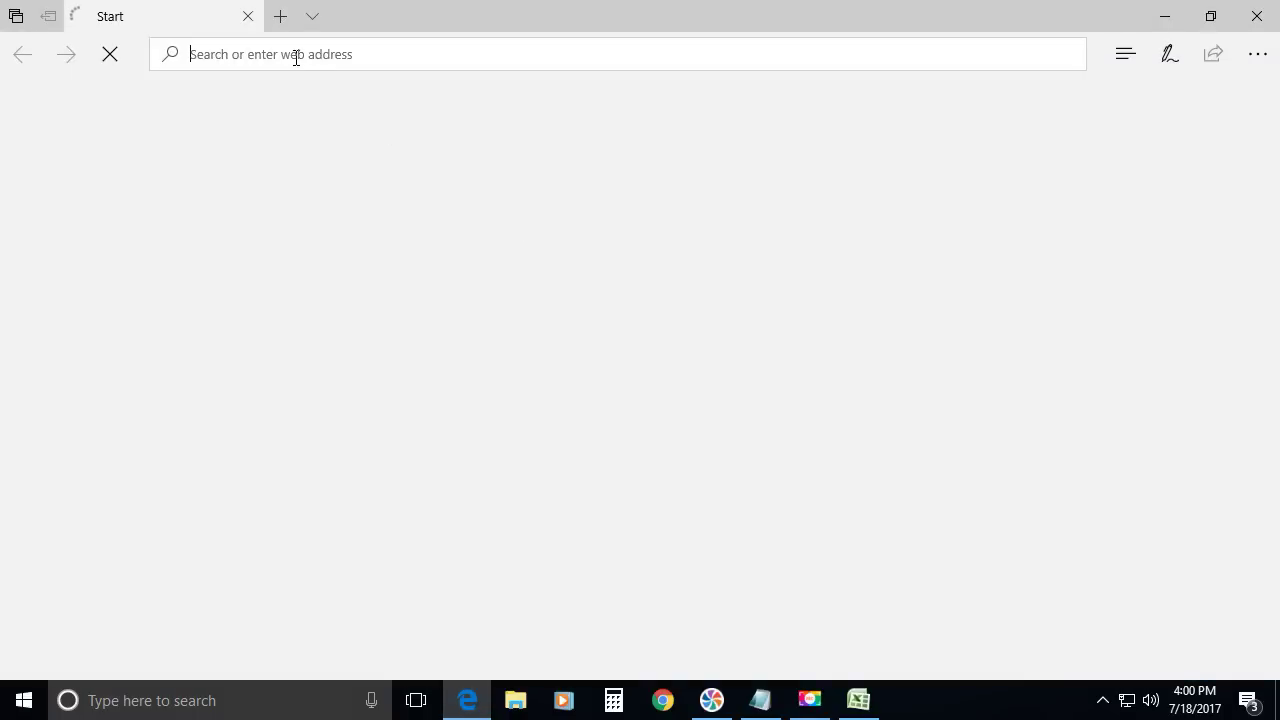
text(gmail)
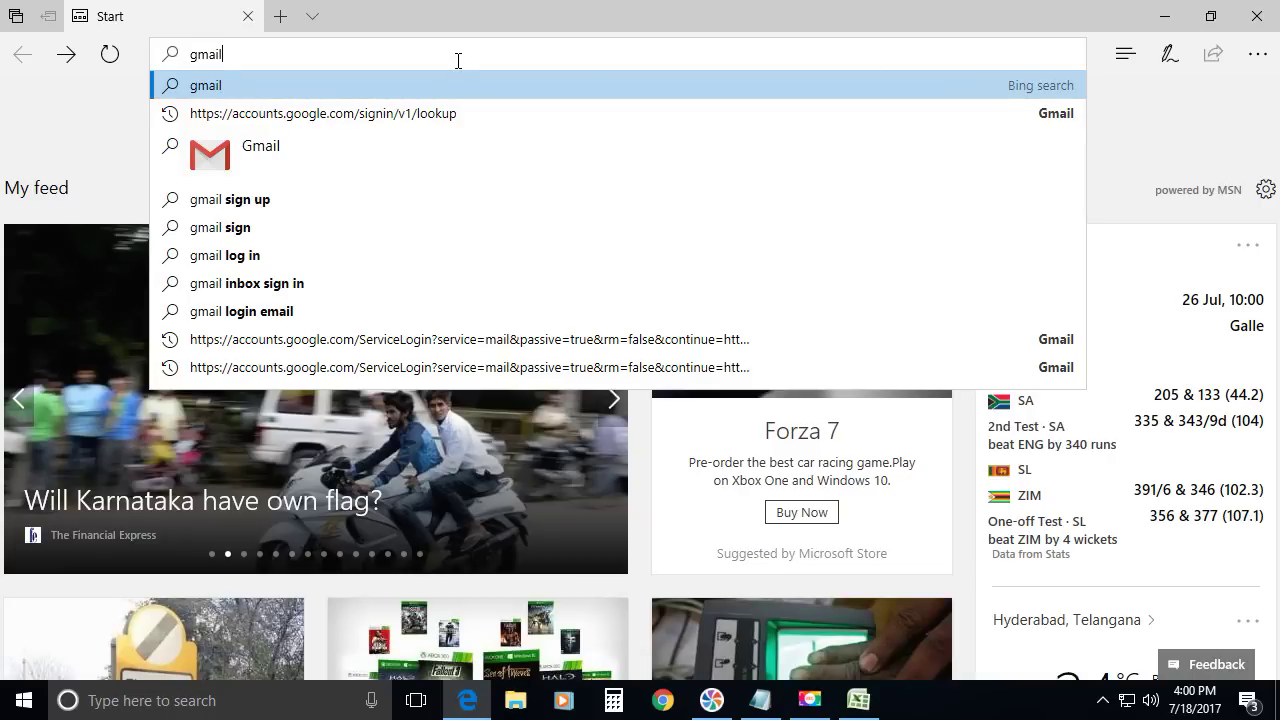
drag(300, 53, 178, 52)
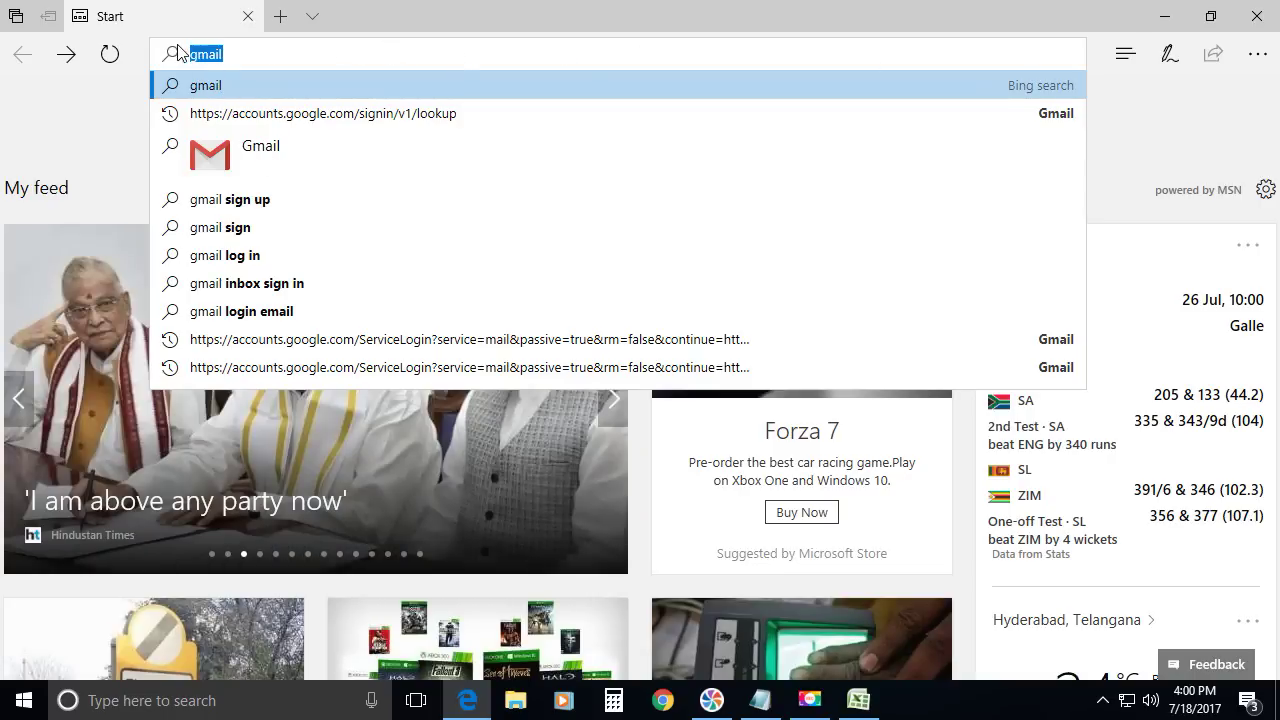
key(Return)
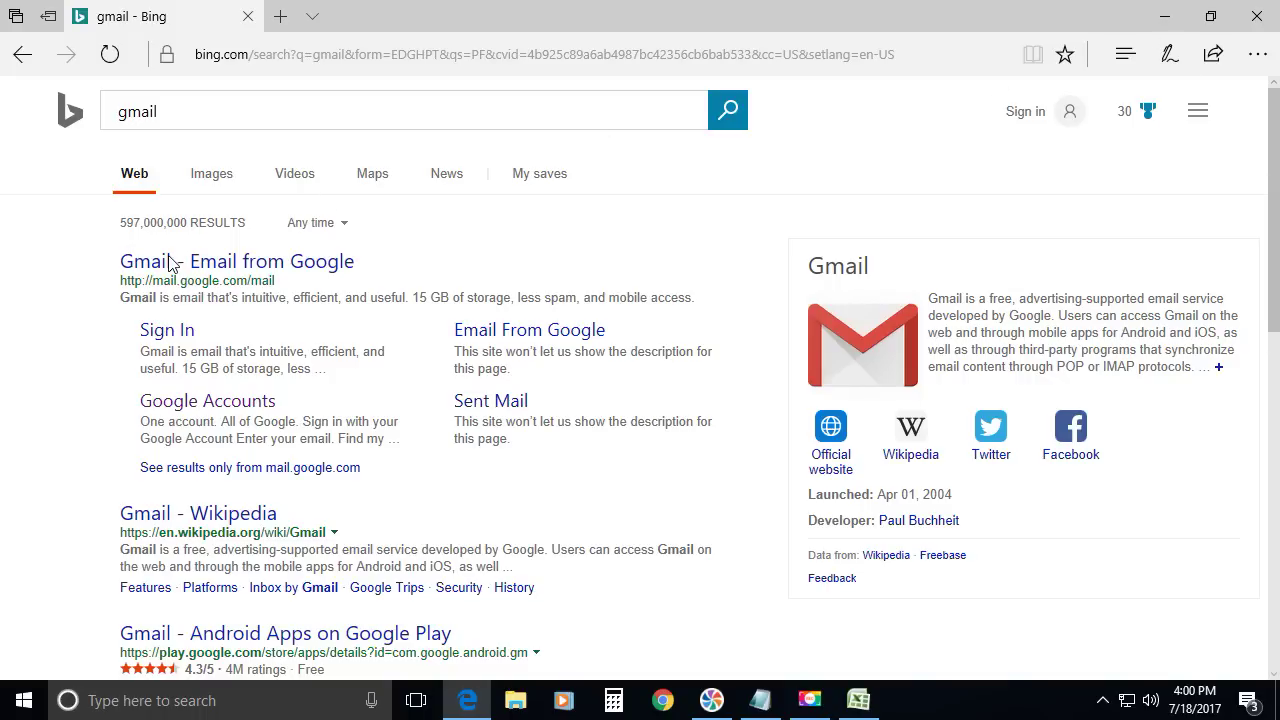
click(1257, 16)
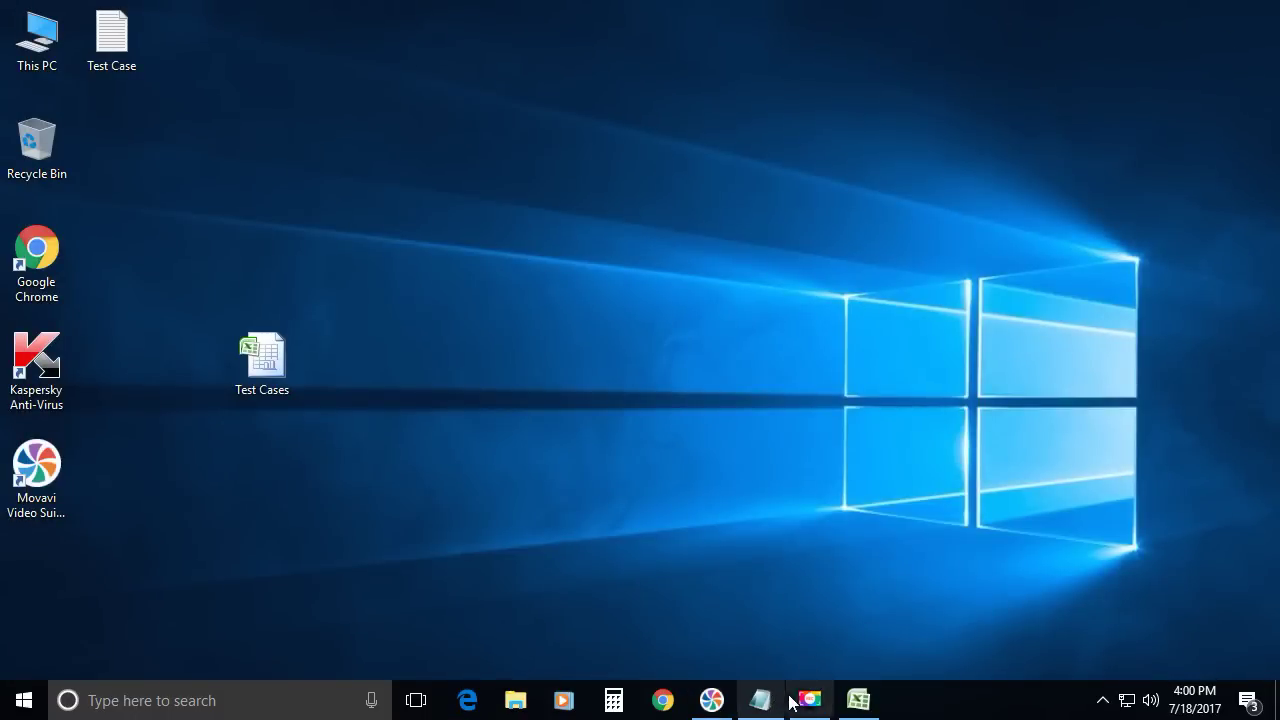
Step: Open Gmail in Chrome, clear the autofilled e-mail field, and minimize the sign-in window
click(658, 699)
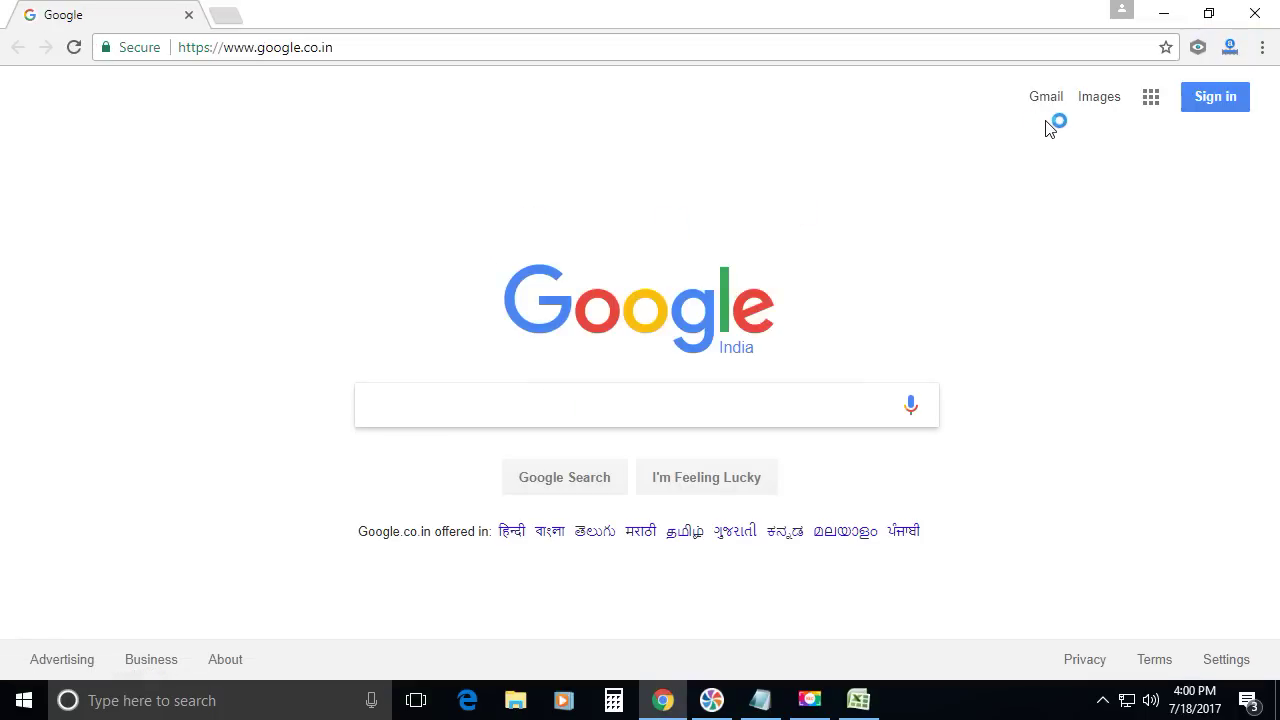
click(1049, 102)
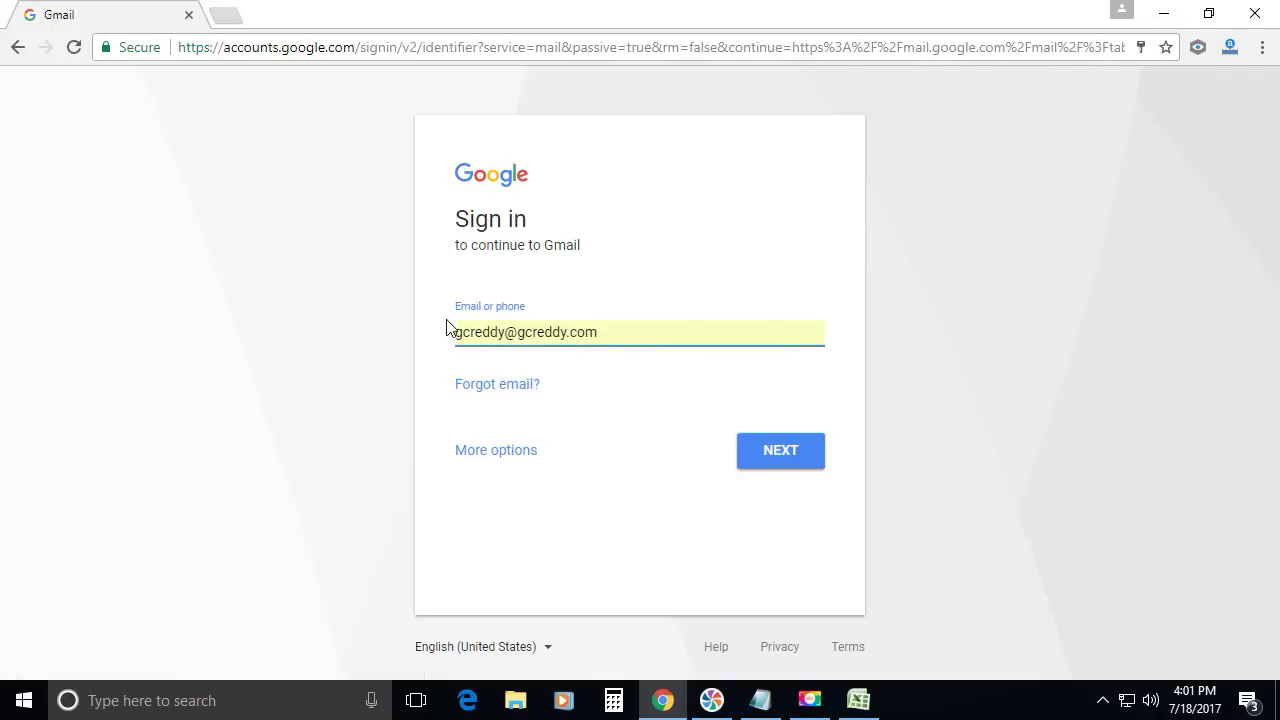
triple_click(627, 328)
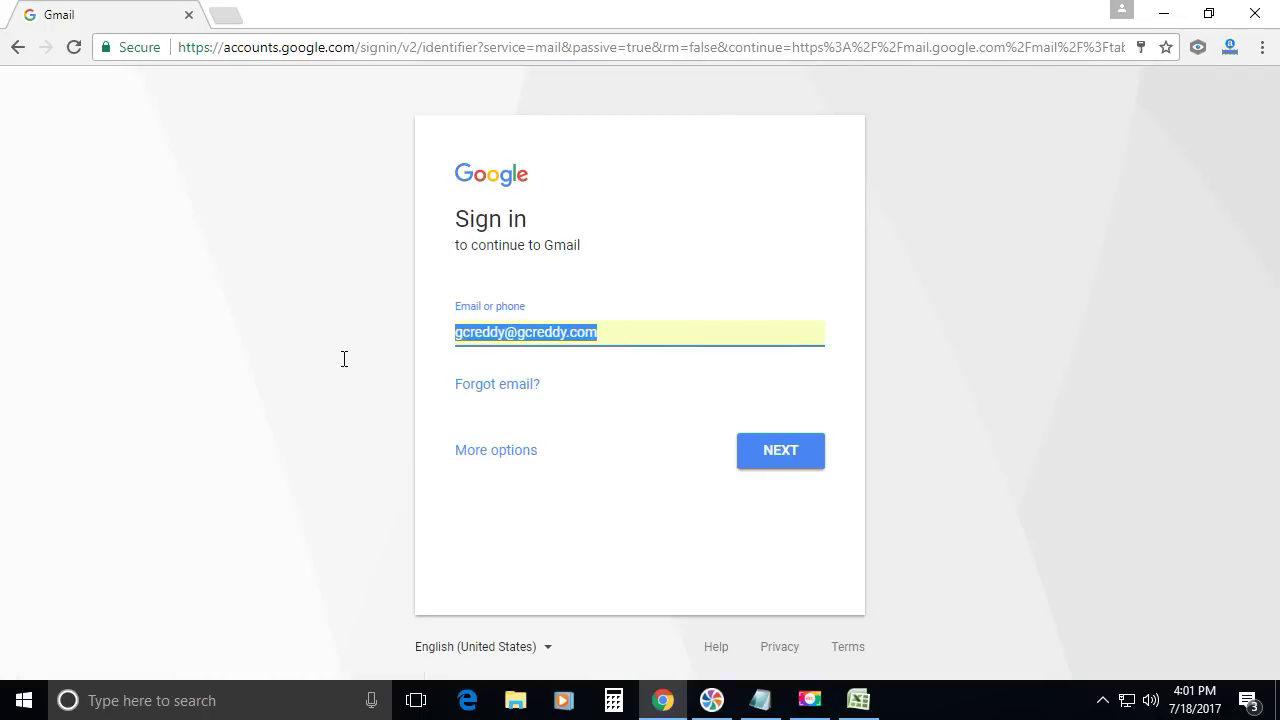
key(BackSpace)
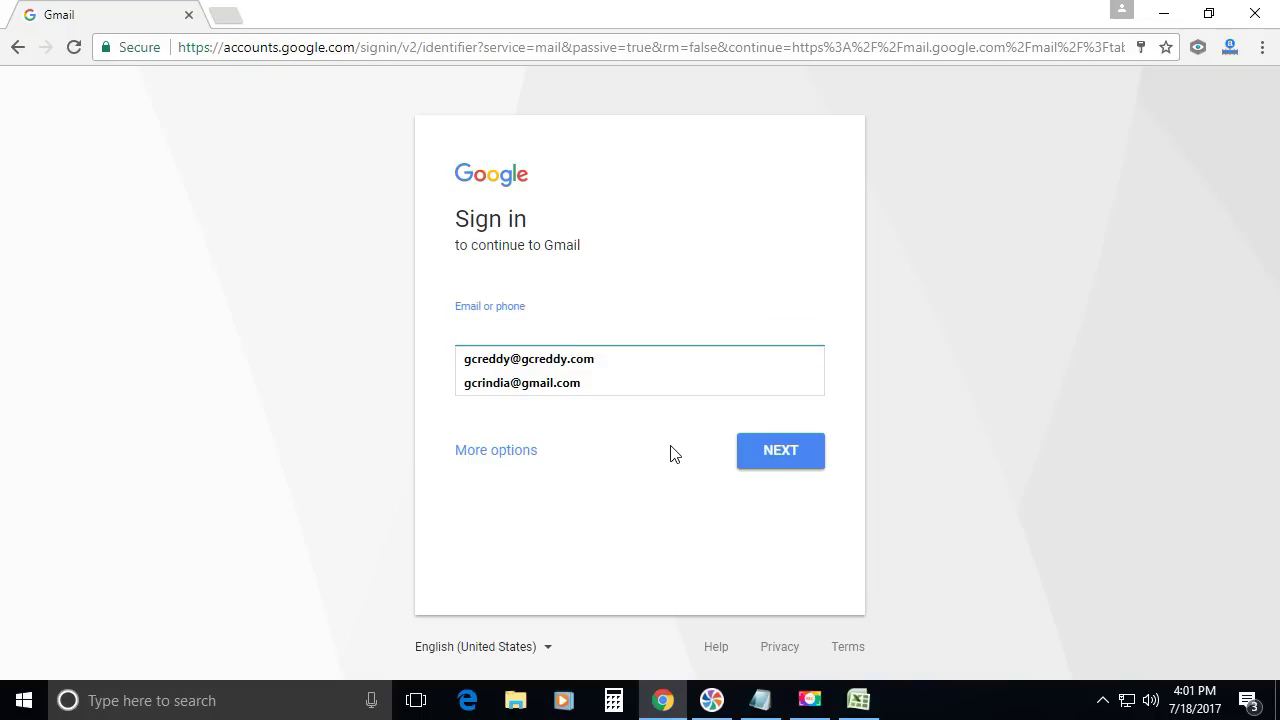
click(490, 452)
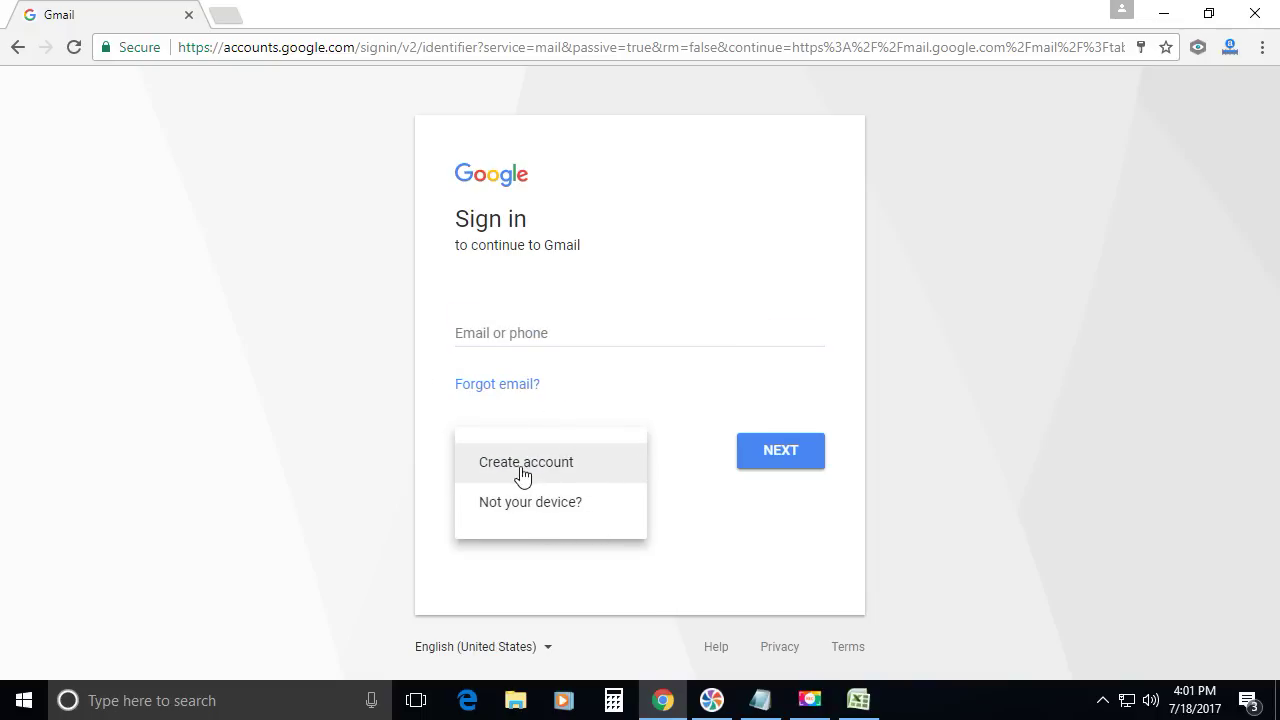
click(660, 482)
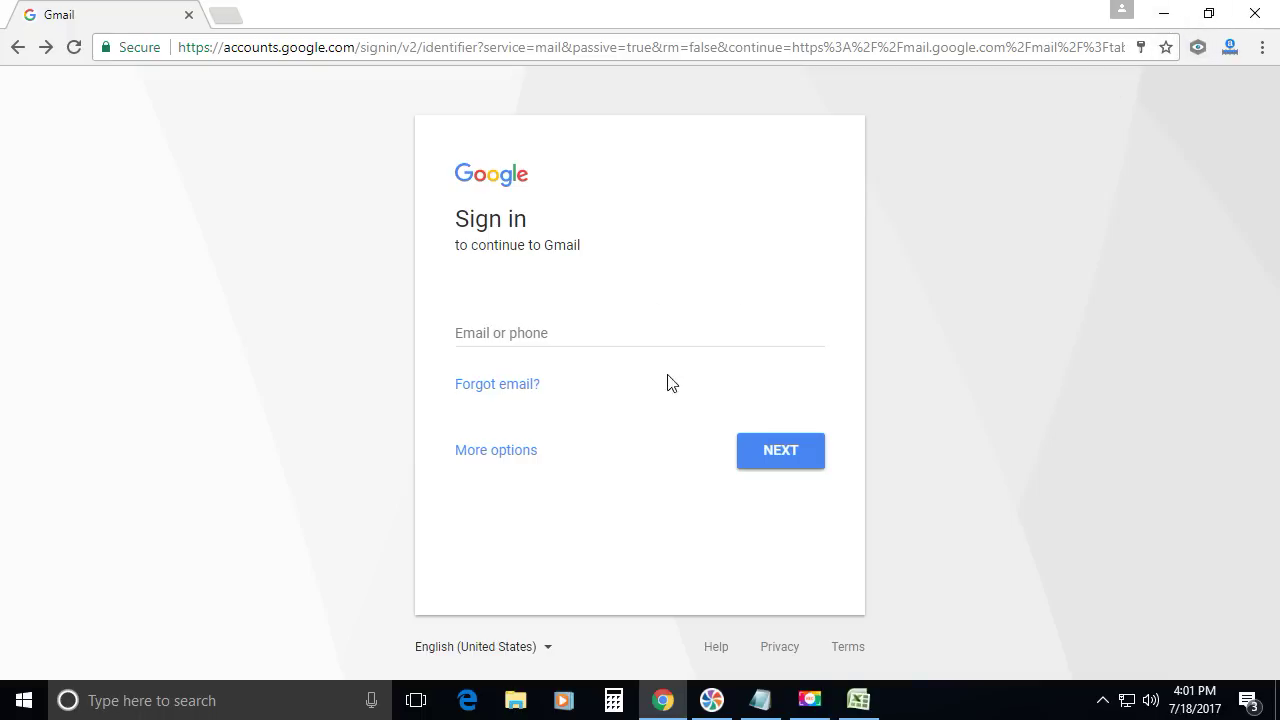
click(1150, 18)
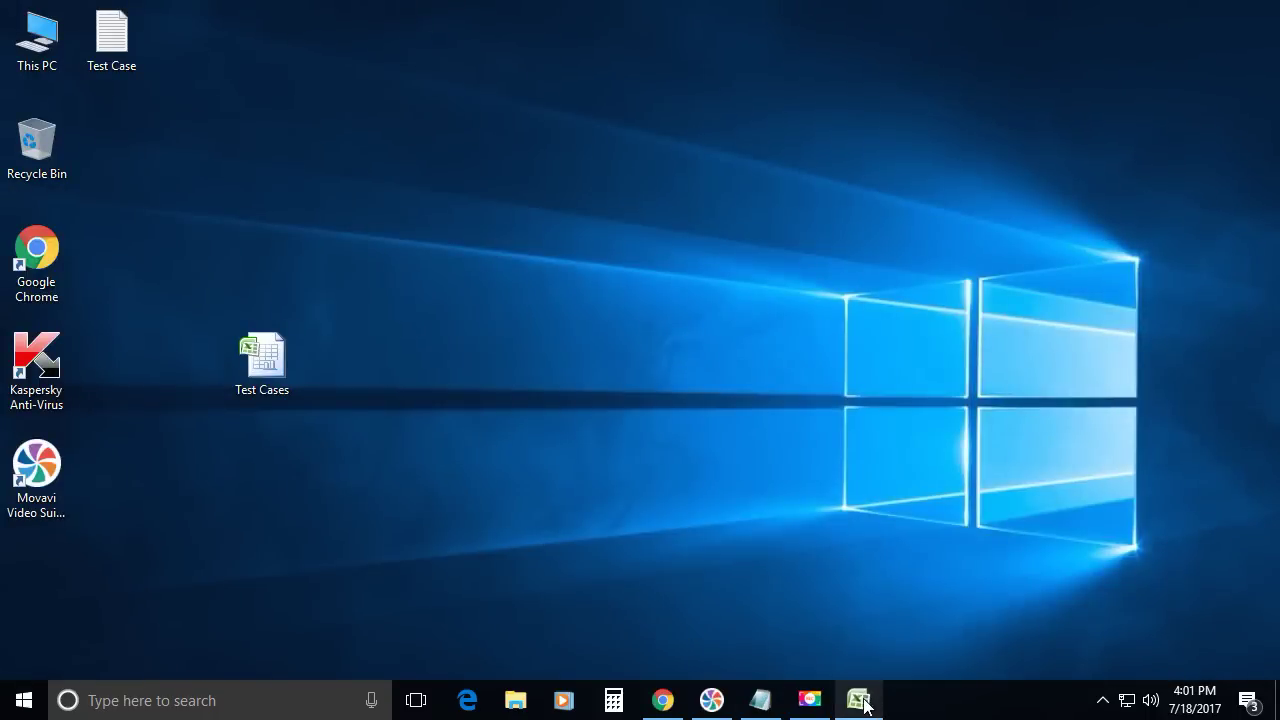
Step: Complete the ID in A2 as TC_U_001 and widen the Test Case Name column
click(862, 701)
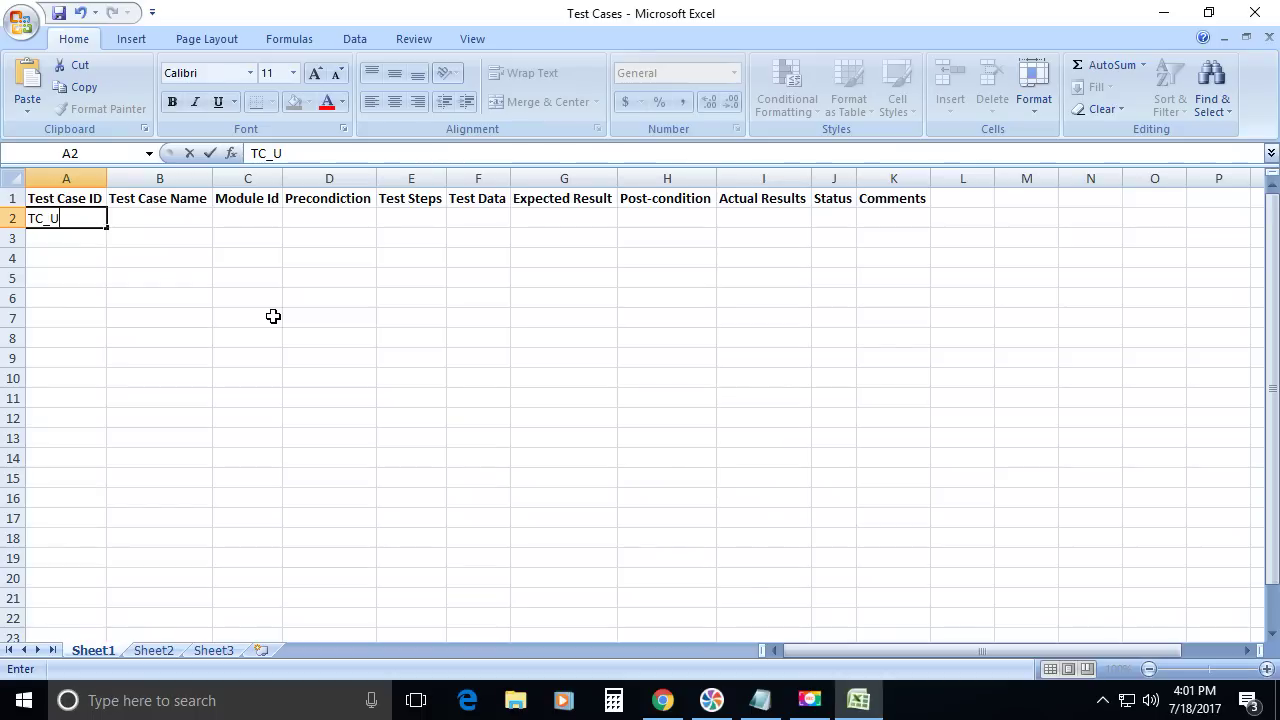
text(_001)
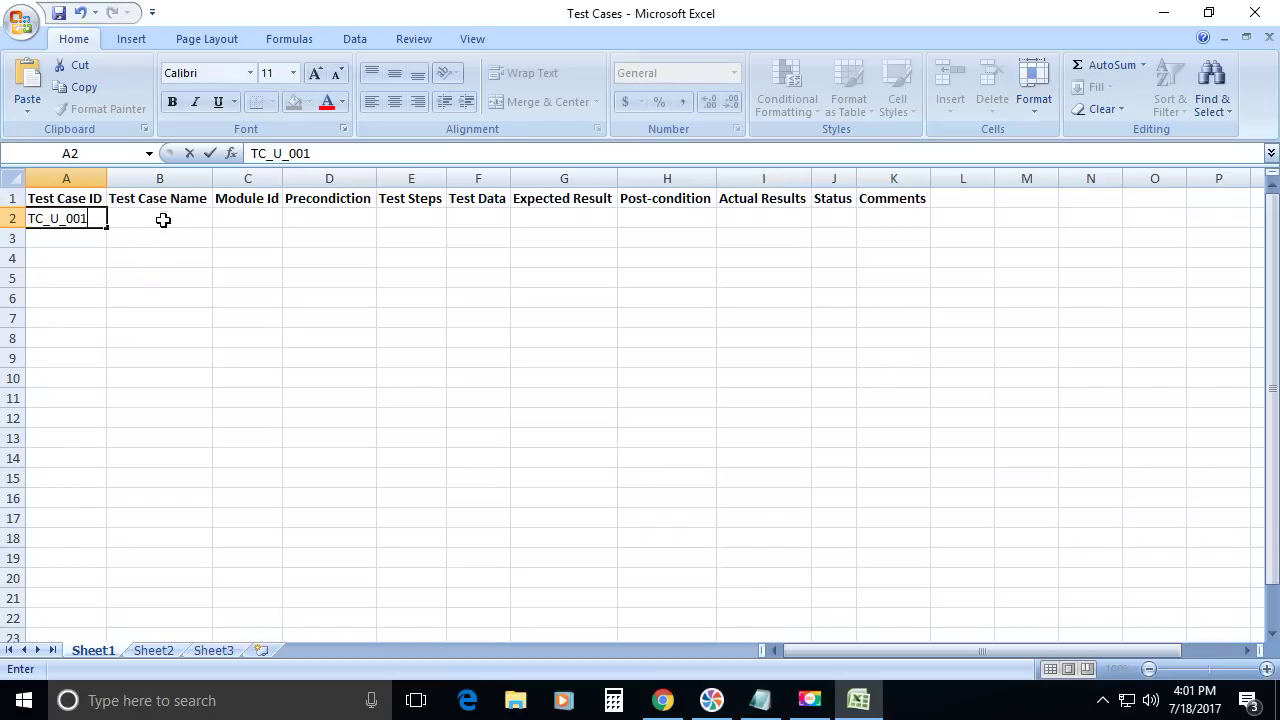
click(169, 215)
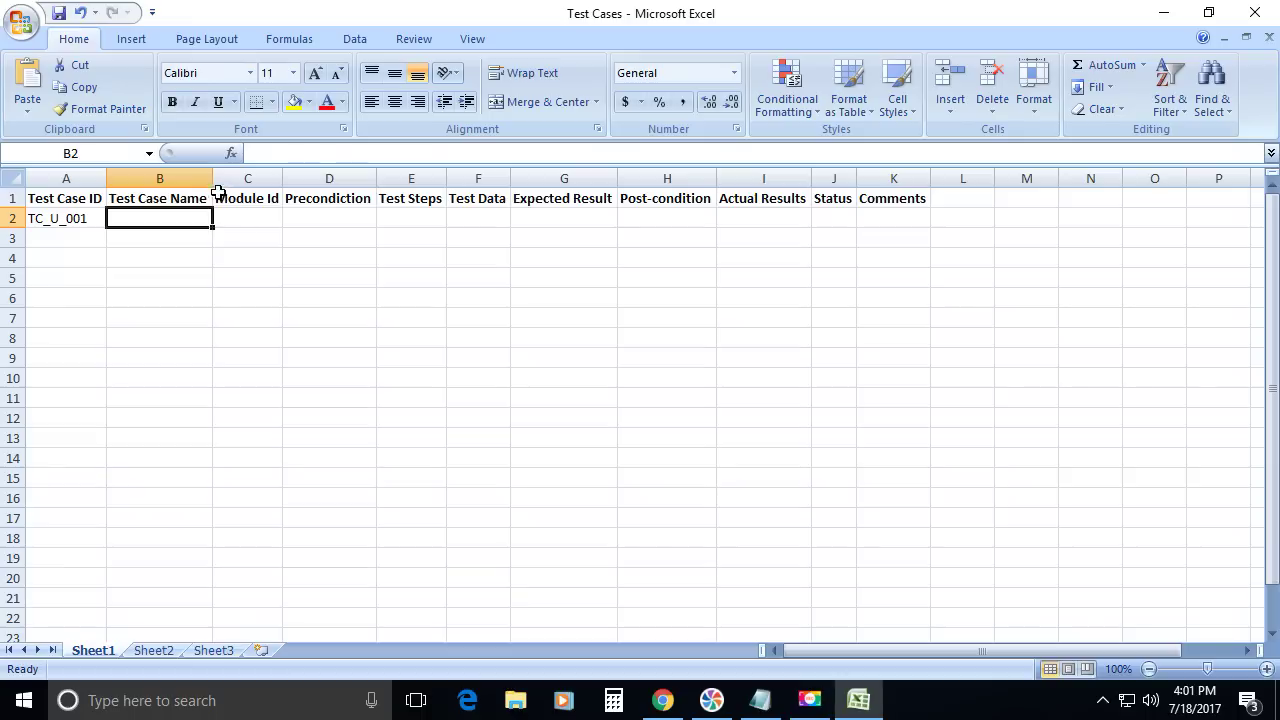
drag(212, 171, 301, 171)
Step: Enter 'Login to Gmail with valied Email and Password' in B2, split over two lines with Alt+Enter
double_click(165, 217)
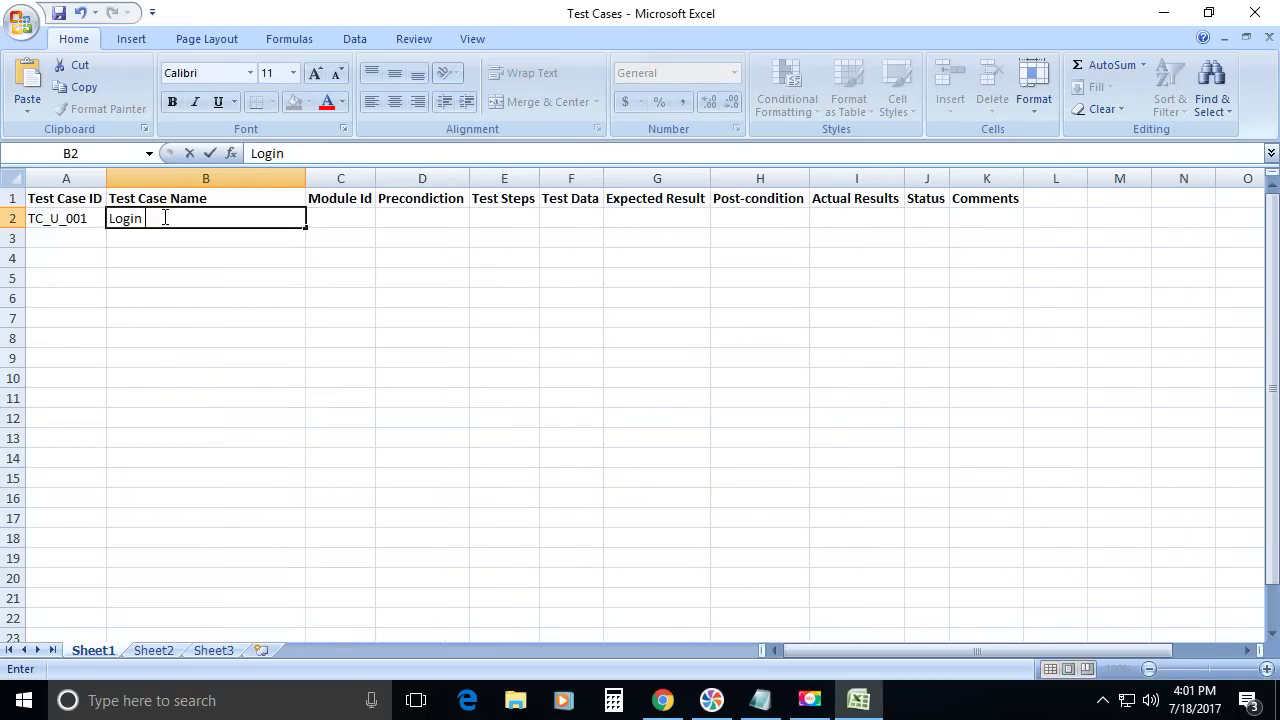
text(Login to Gmail with valied)
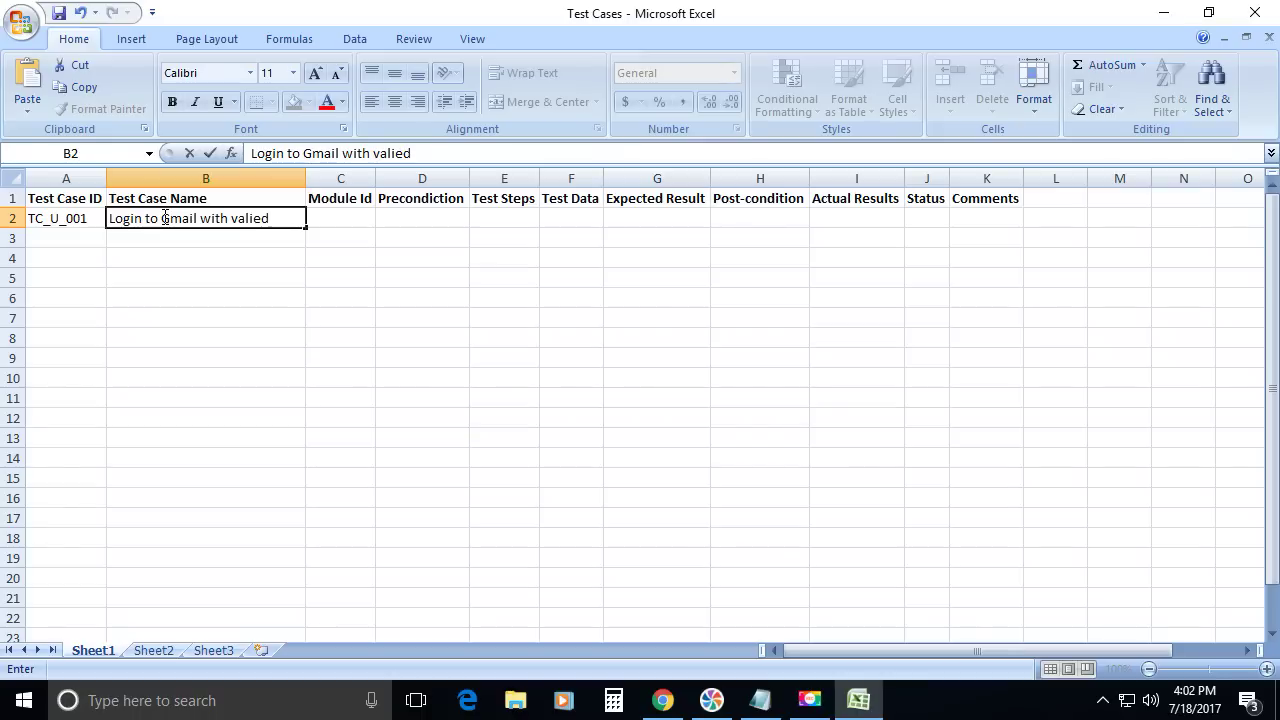
key(alt+Return)
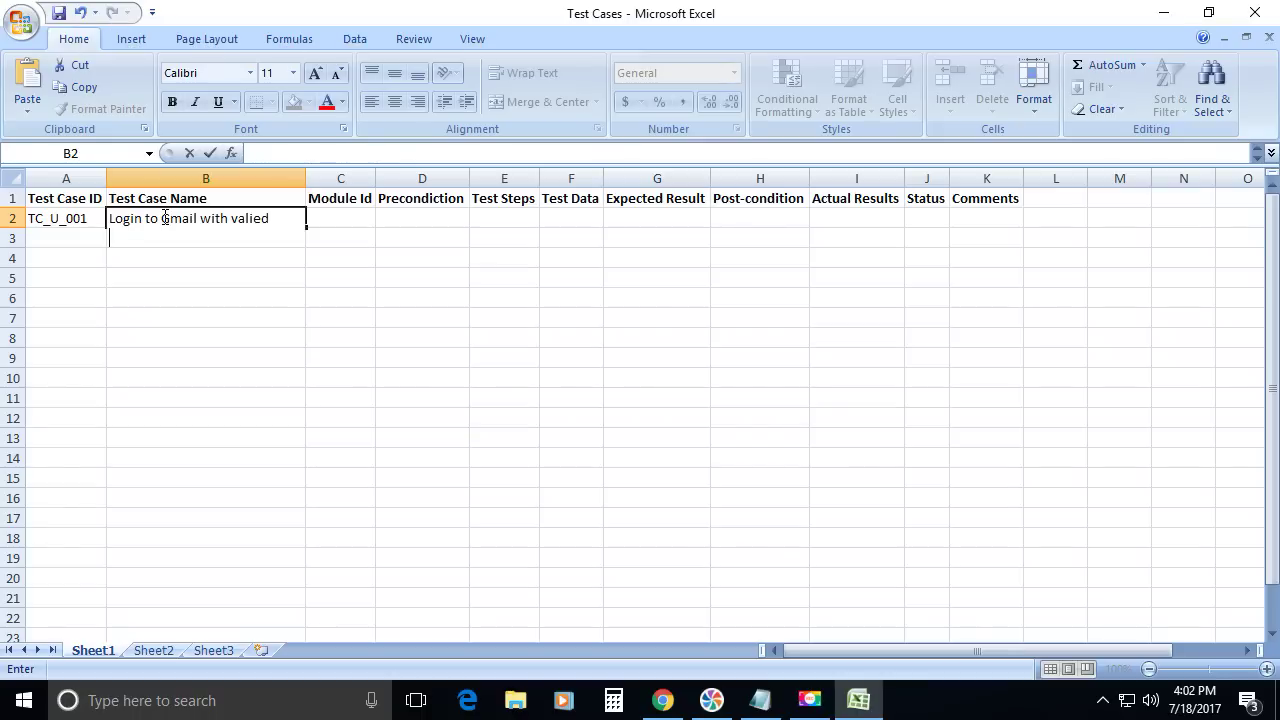
text(Email)
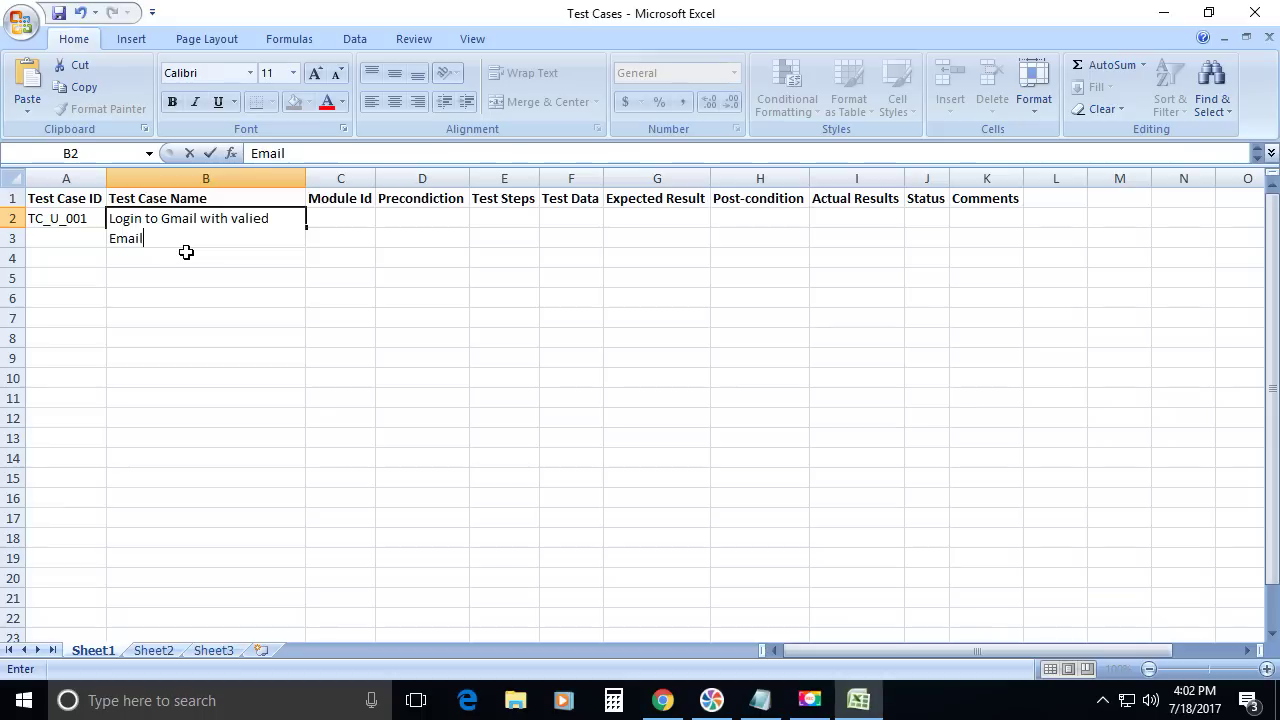
text( and )
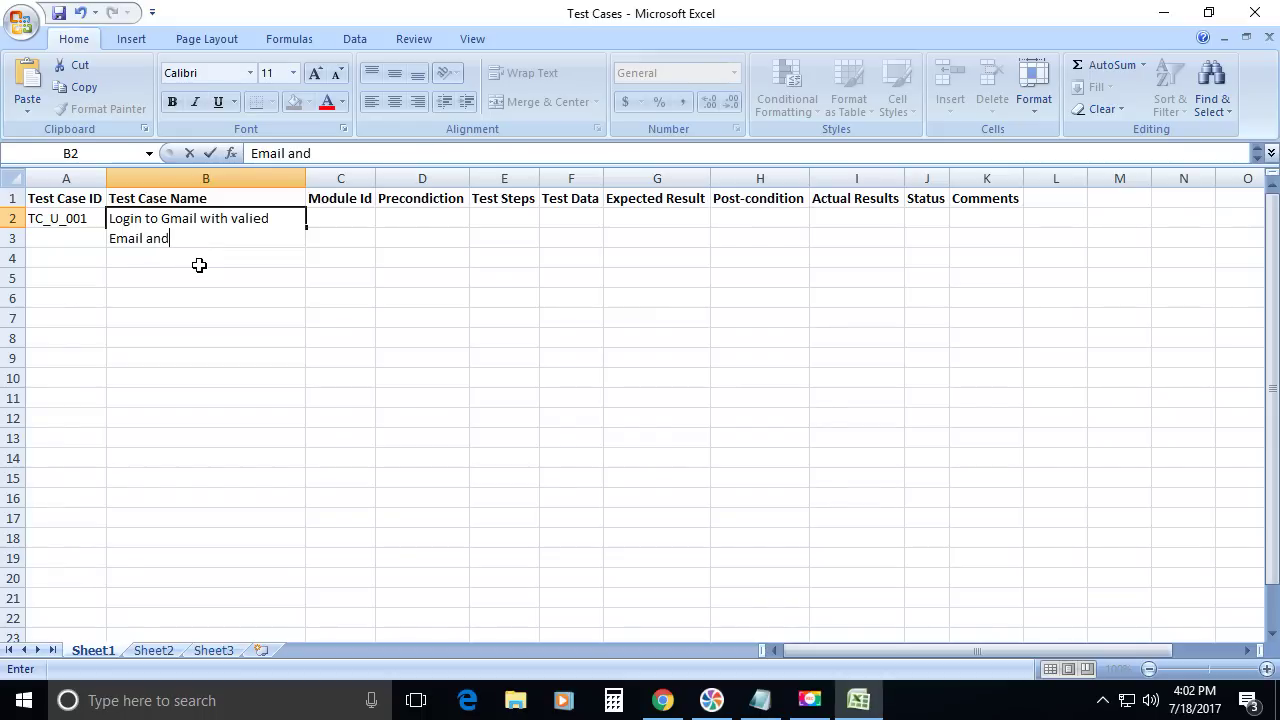
text(Pass)
text(word)
click(337, 220)
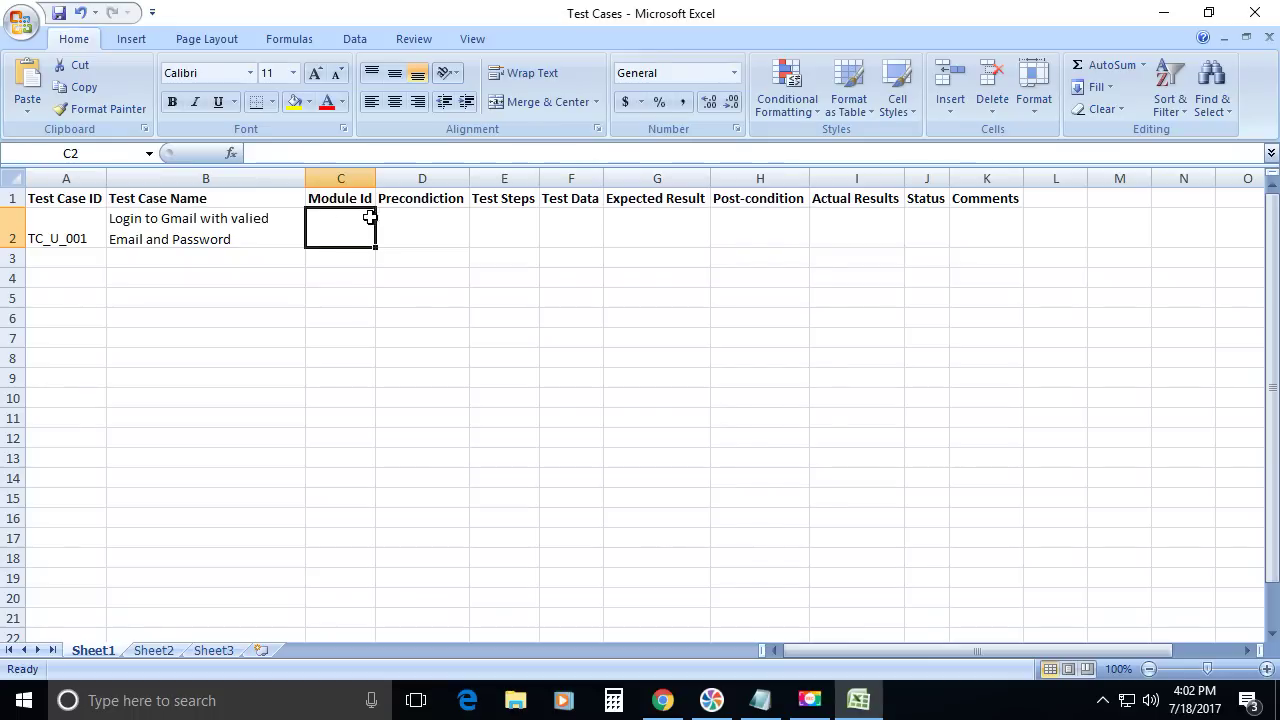
Step: Enter 'User' as the Module Id in cell C2
double_click(343, 235)
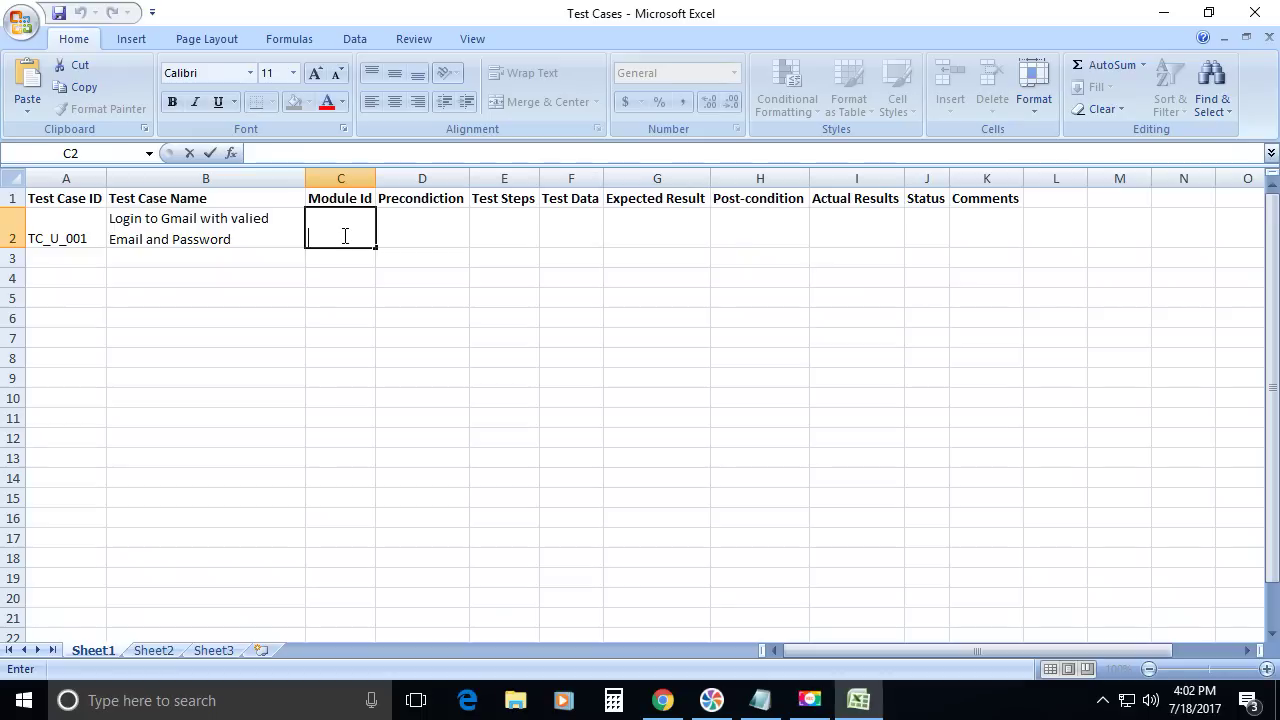
text(I)
text(User)
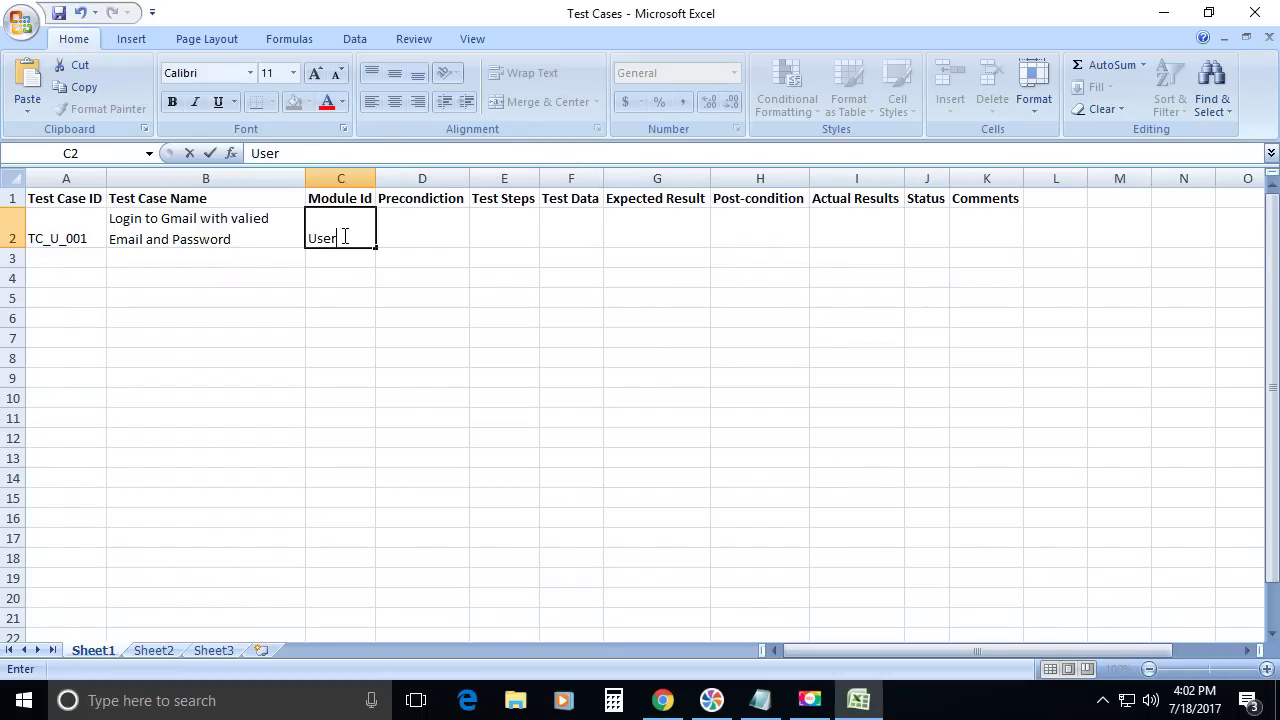
click(426, 224)
Step: Widen column D, autofit column B, and enter 'Valid Gmail id and Password' in D2
drag(467, 183, 545, 180)
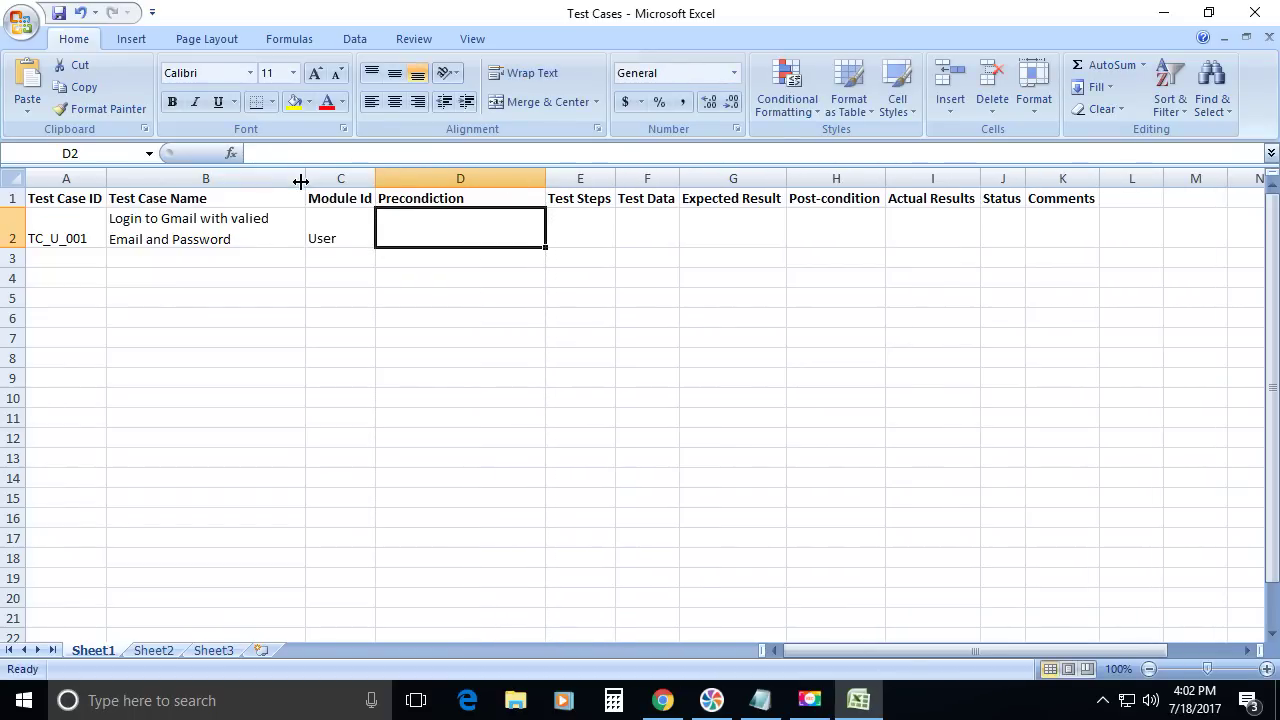
double_click(305, 180)
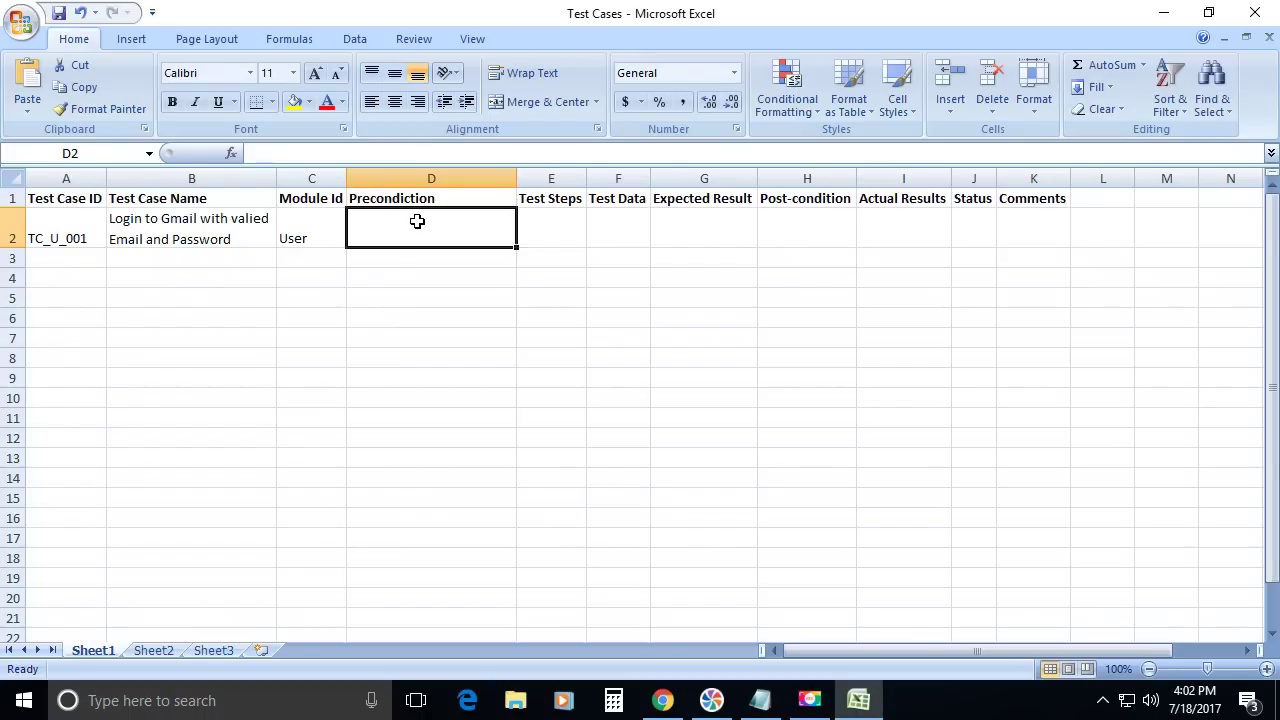
double_click(364, 241)
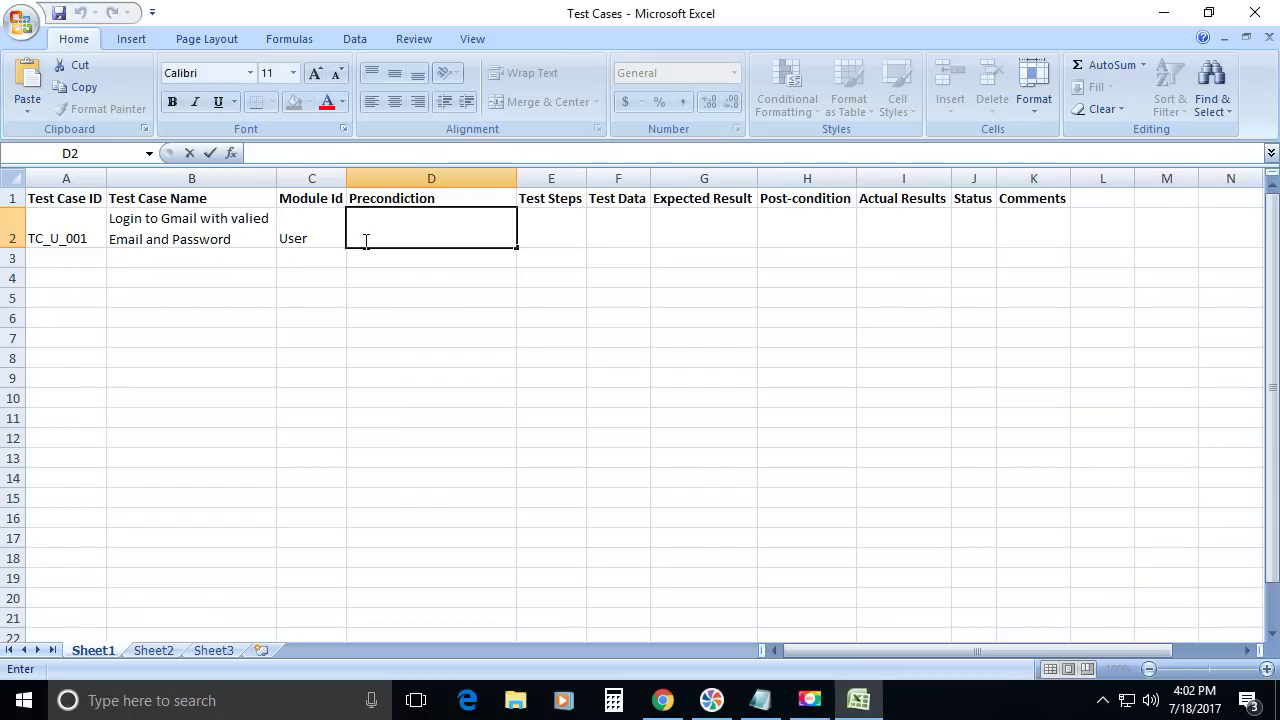
text(Valid Gmail)
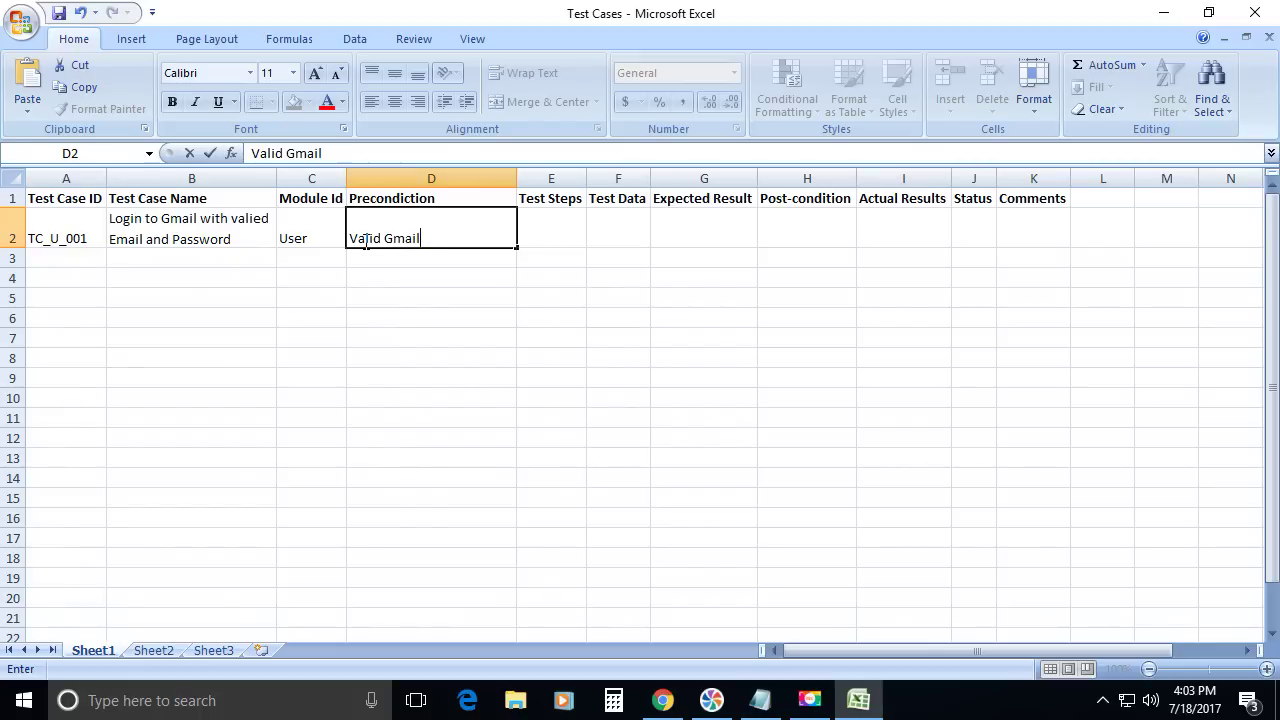
text( id and Password)
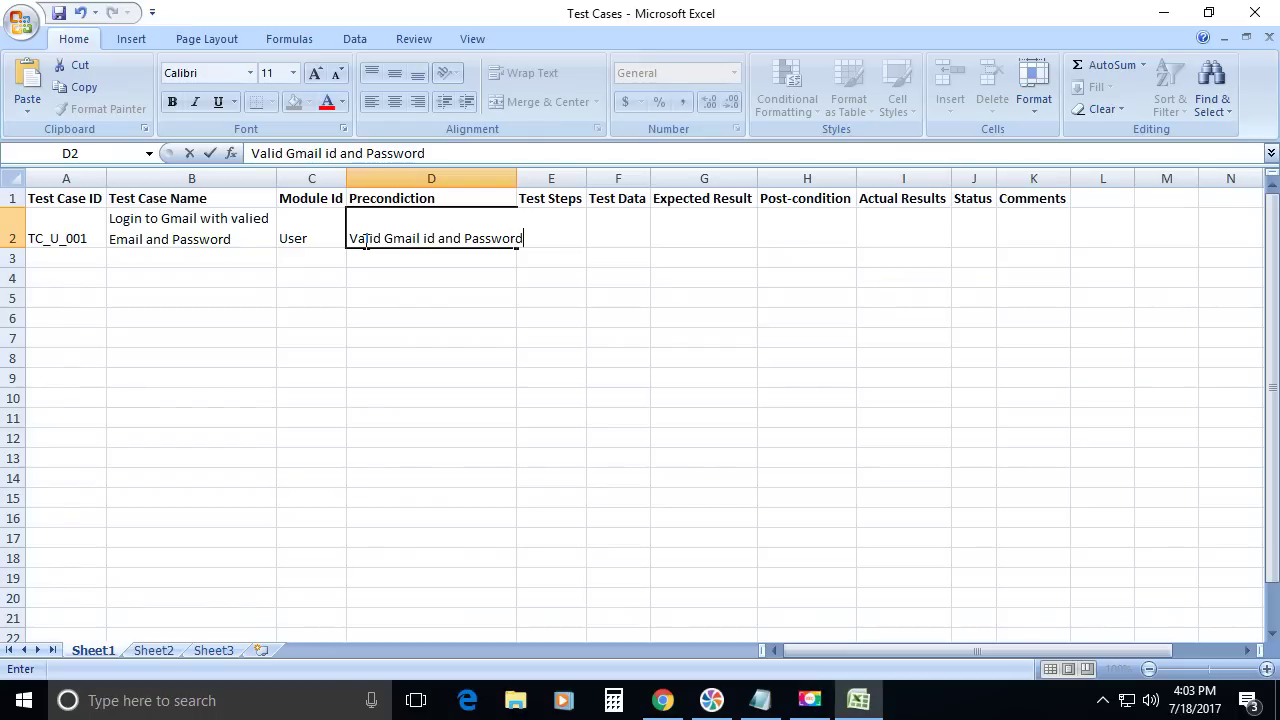
click(520, 180)
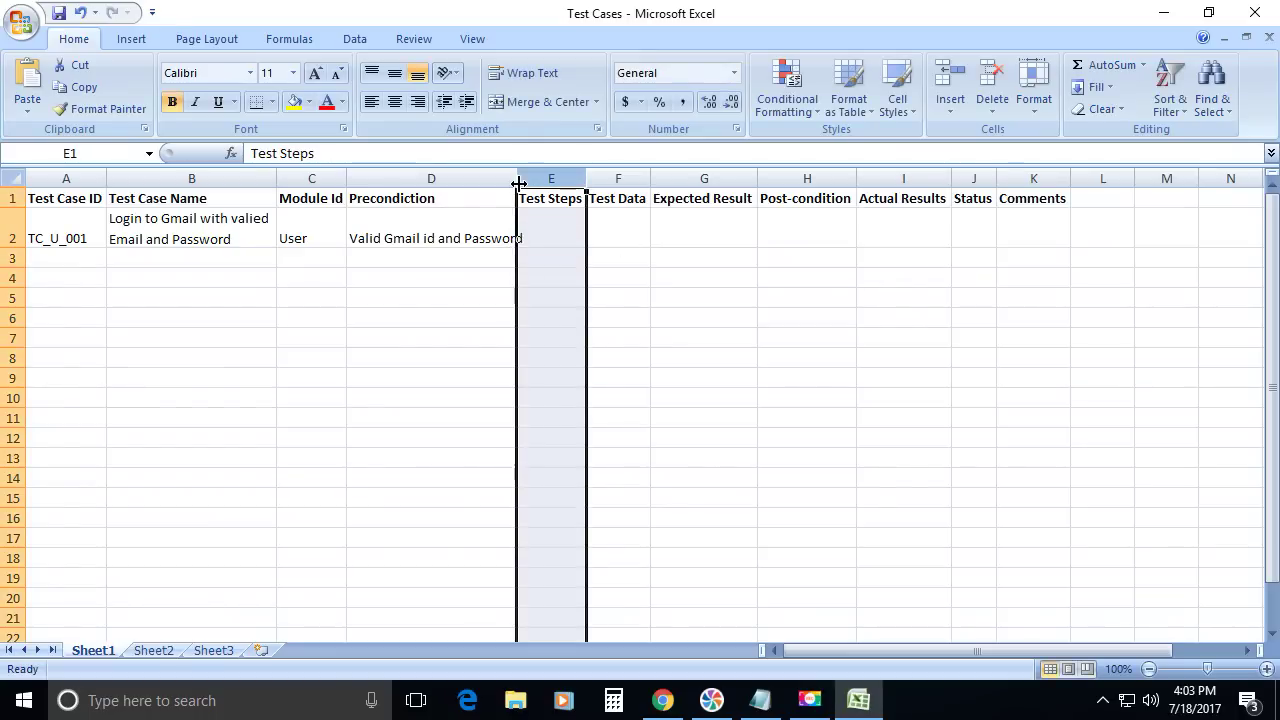
Step: Fit column D, widen Test Steps, and enter 'i) Launch the Browser and Navigate to gmail.com' in E2
double_click(518, 183)
click(694, 377)
drag(604, 180, 727, 180)
click(570, 219)
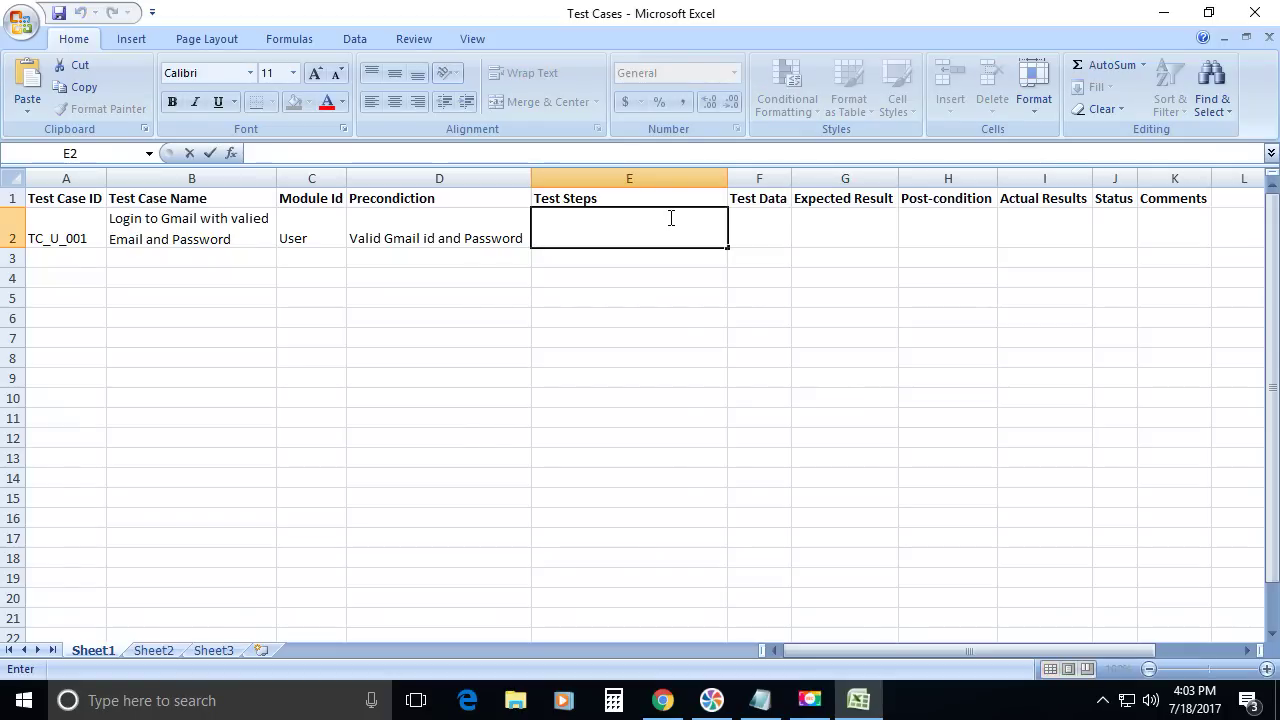
text(i) Launc)
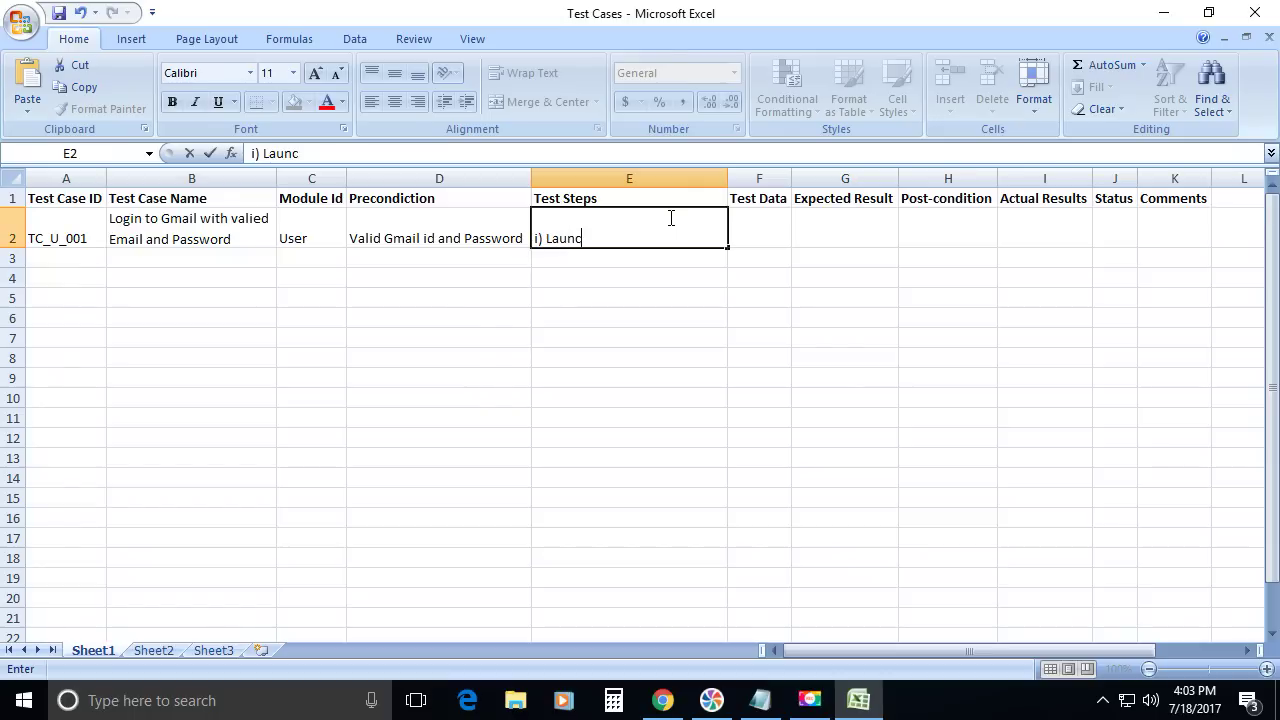
text(h the Browser)
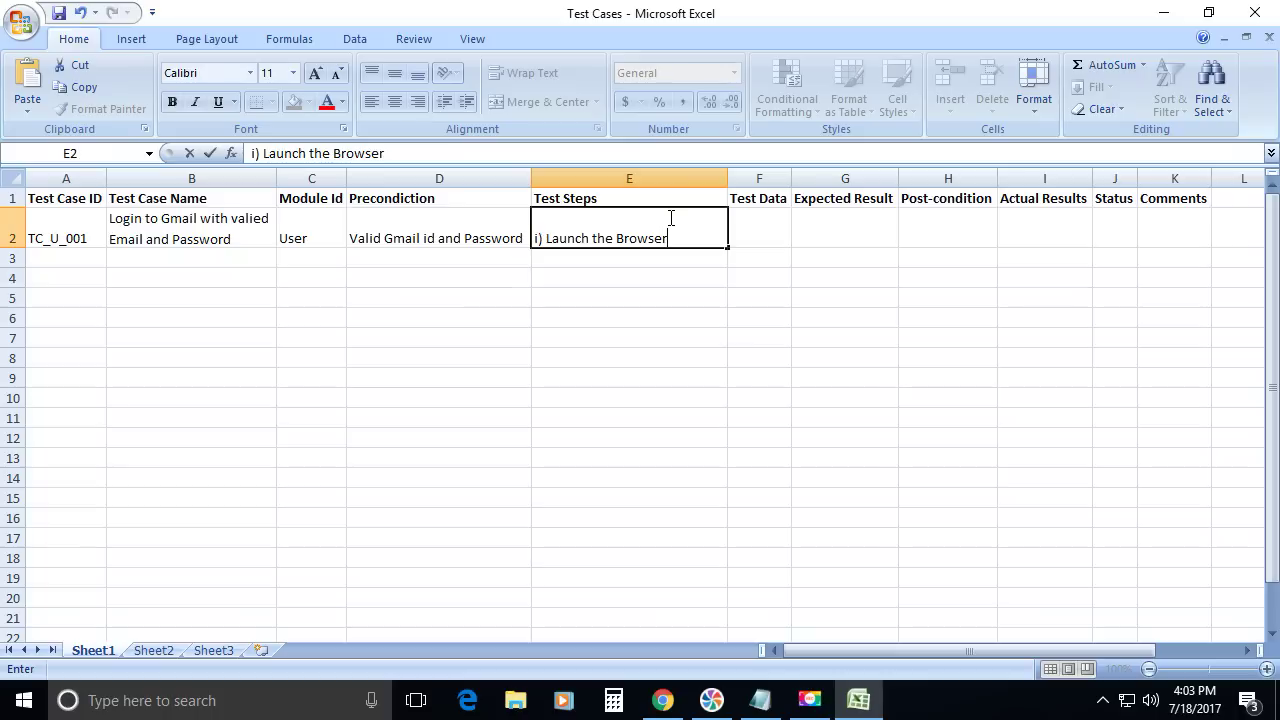
text( and Navigate)
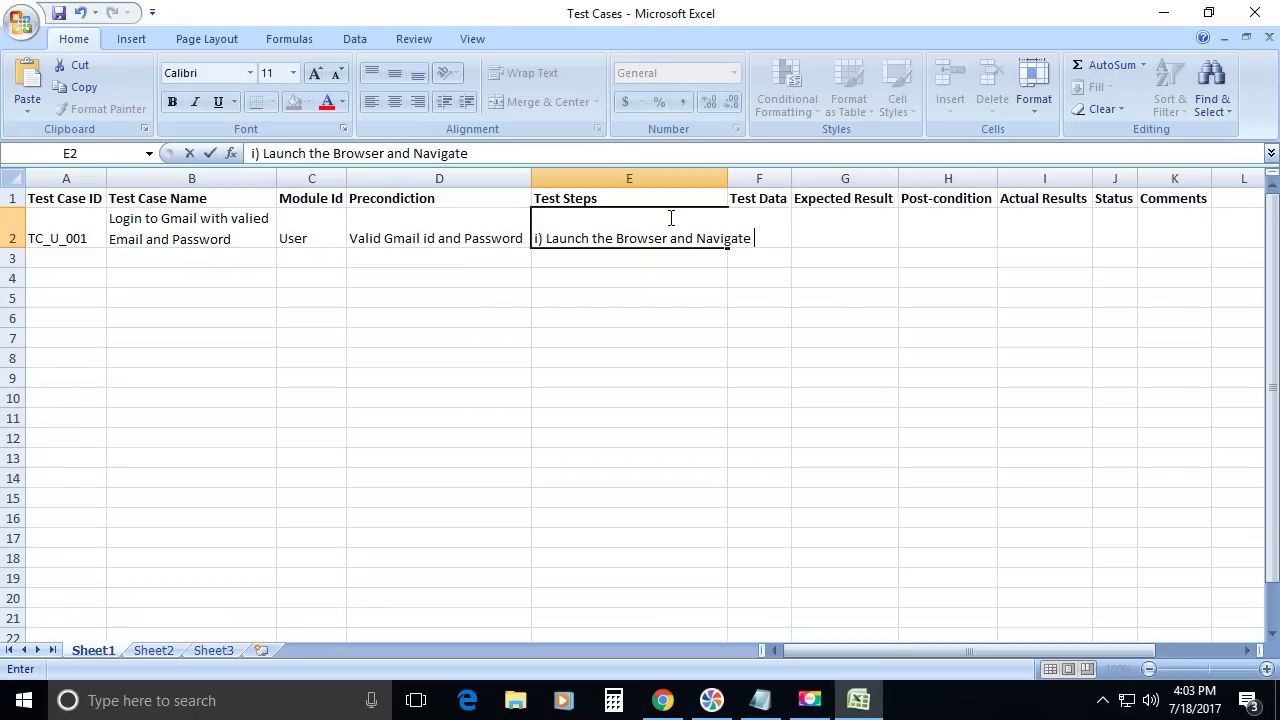
text( to gmail.com)
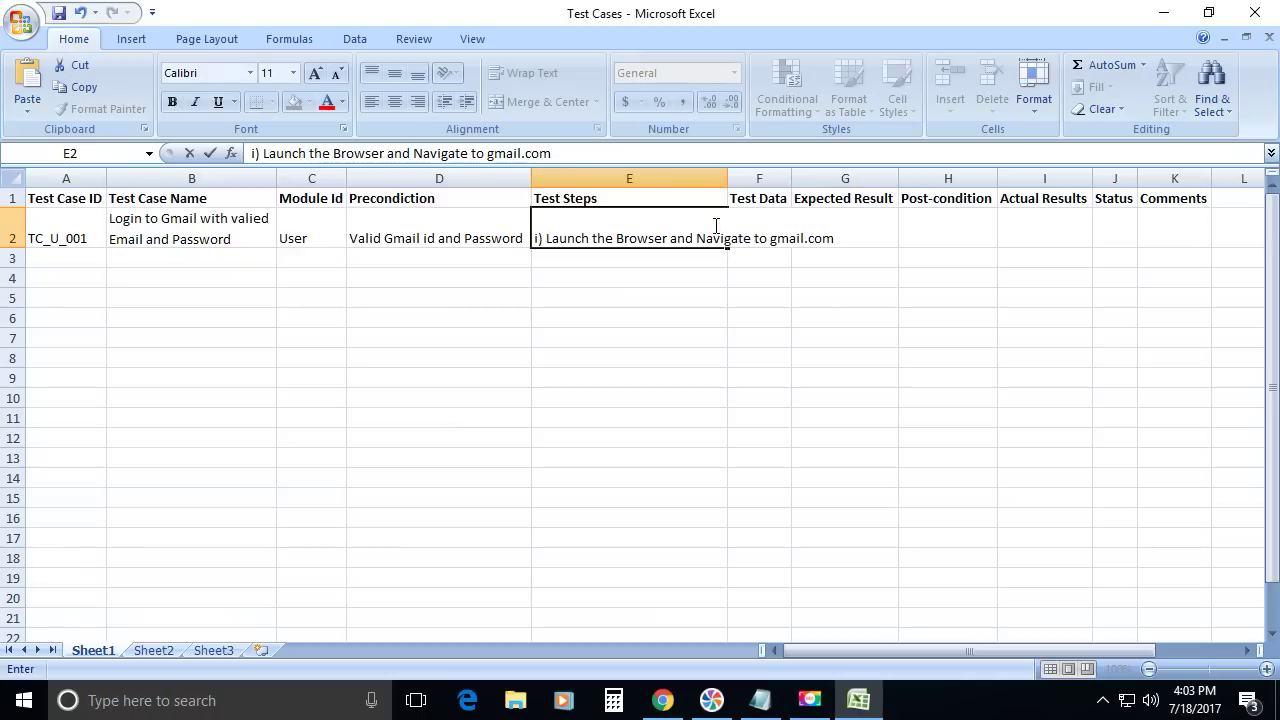
double_click(729, 178)
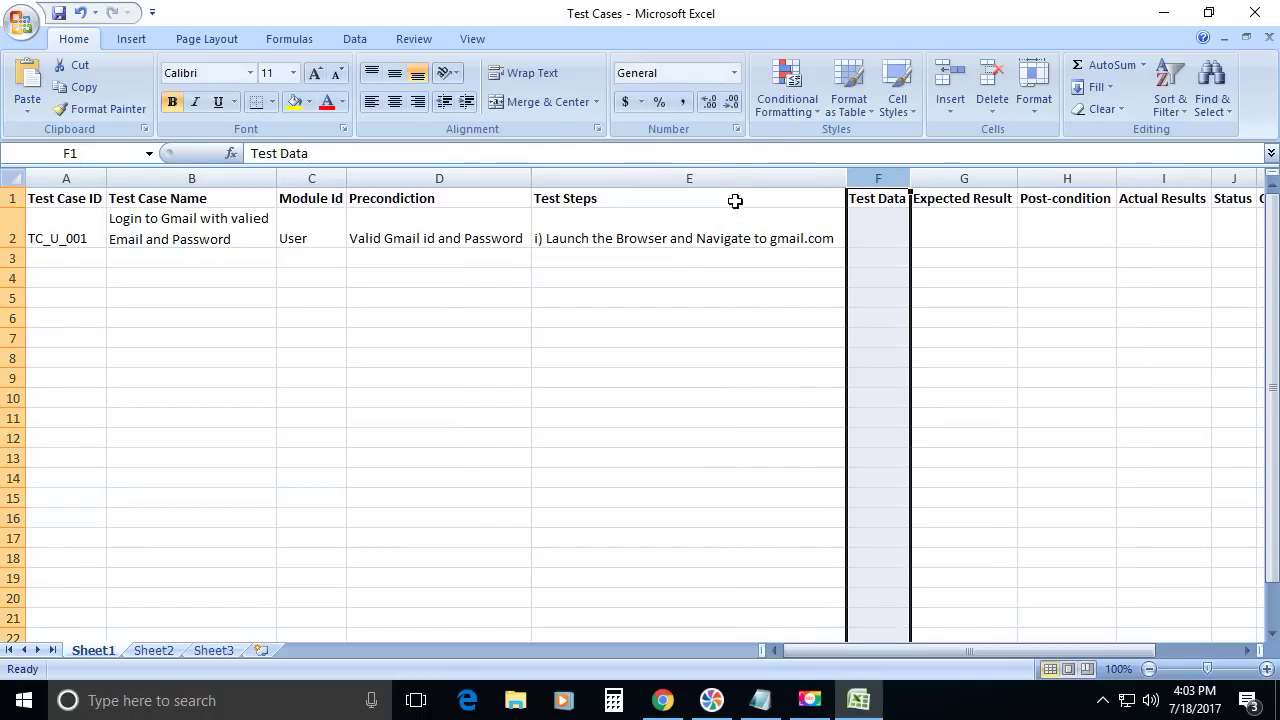
Step: Add 'ii) Write/Type valid Gmail id and Password' in E3, start 'iii)' in E4, and check Gmail's sign-in page
click(861, 235)
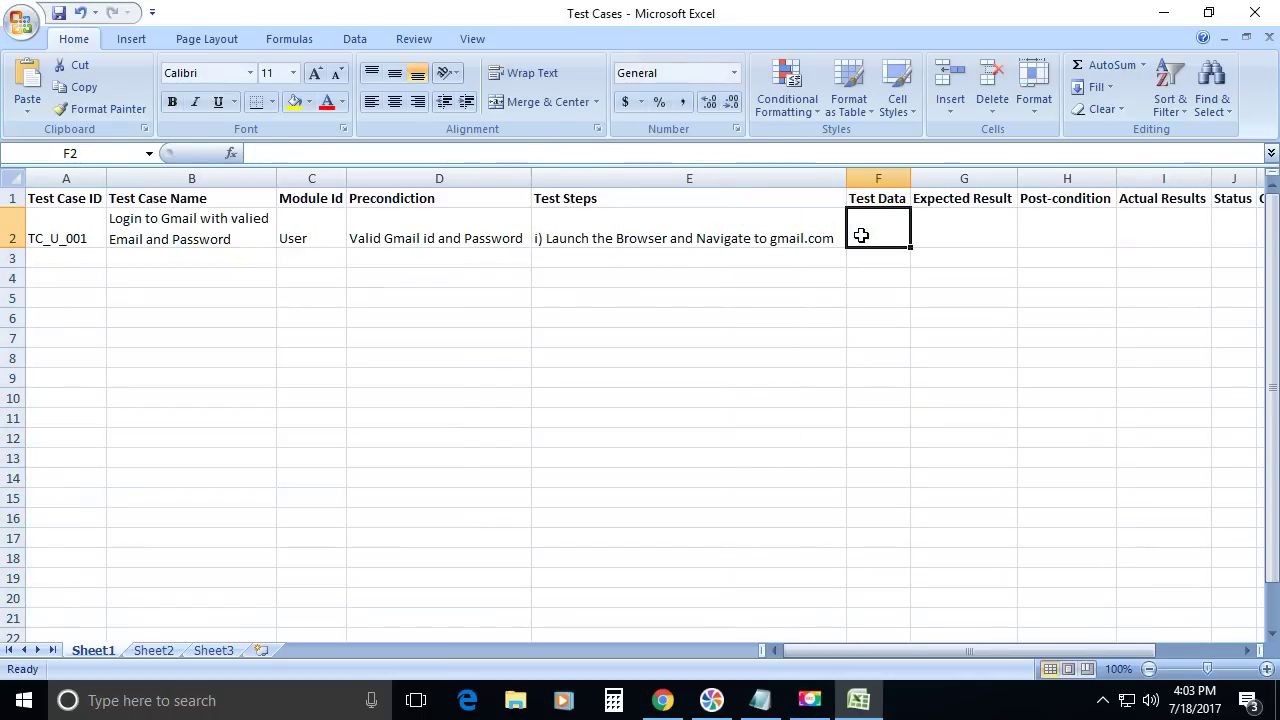
click(778, 262)
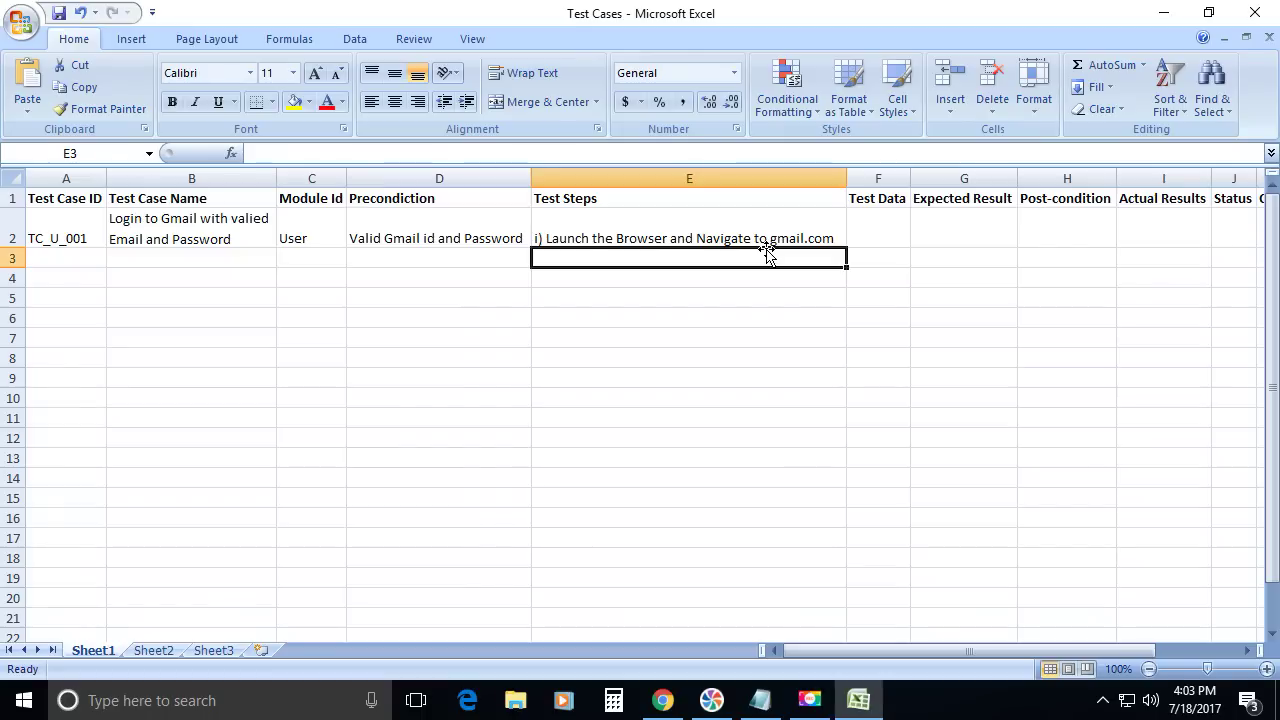
text(ii) Write/Type)
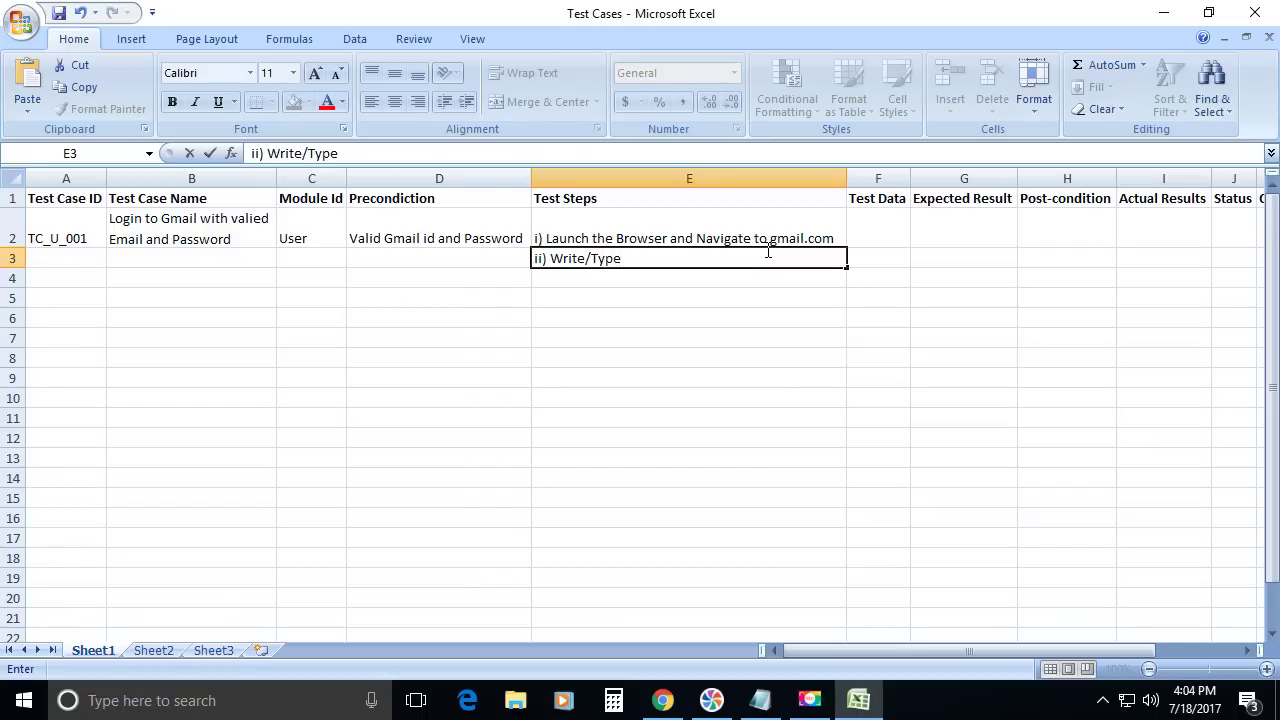
text( valid Gmail)
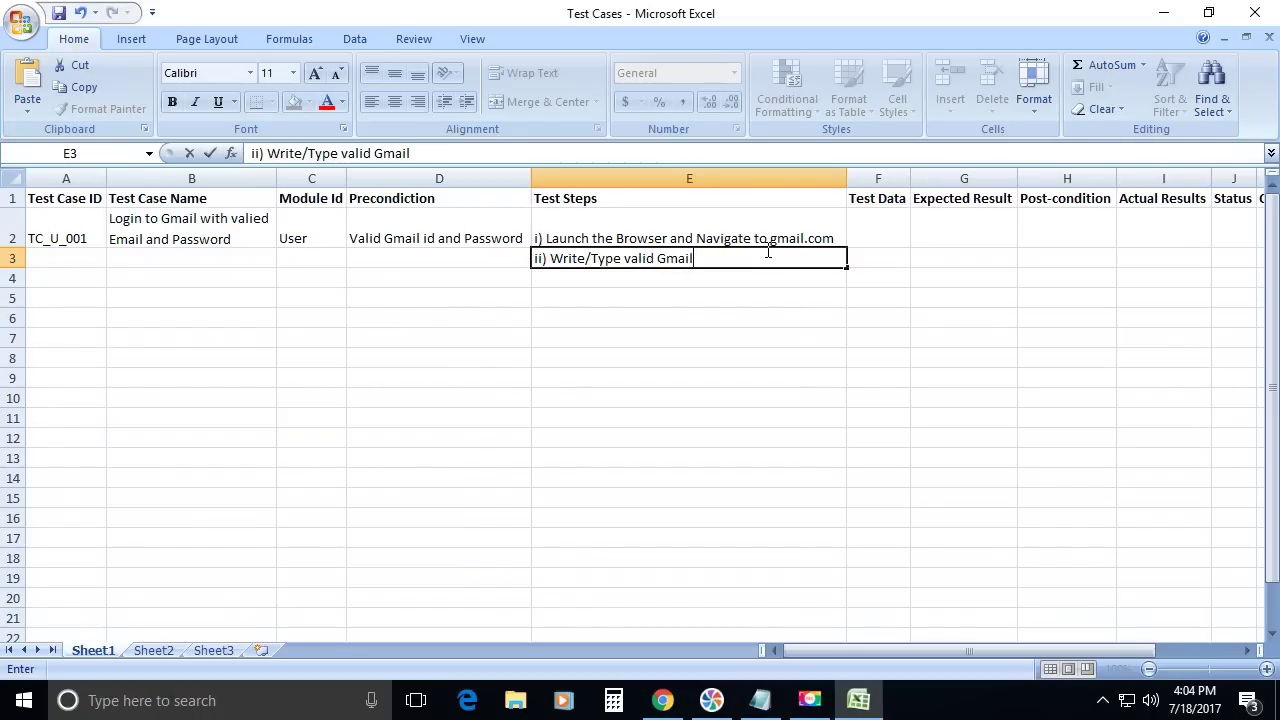
text( id and Passw)
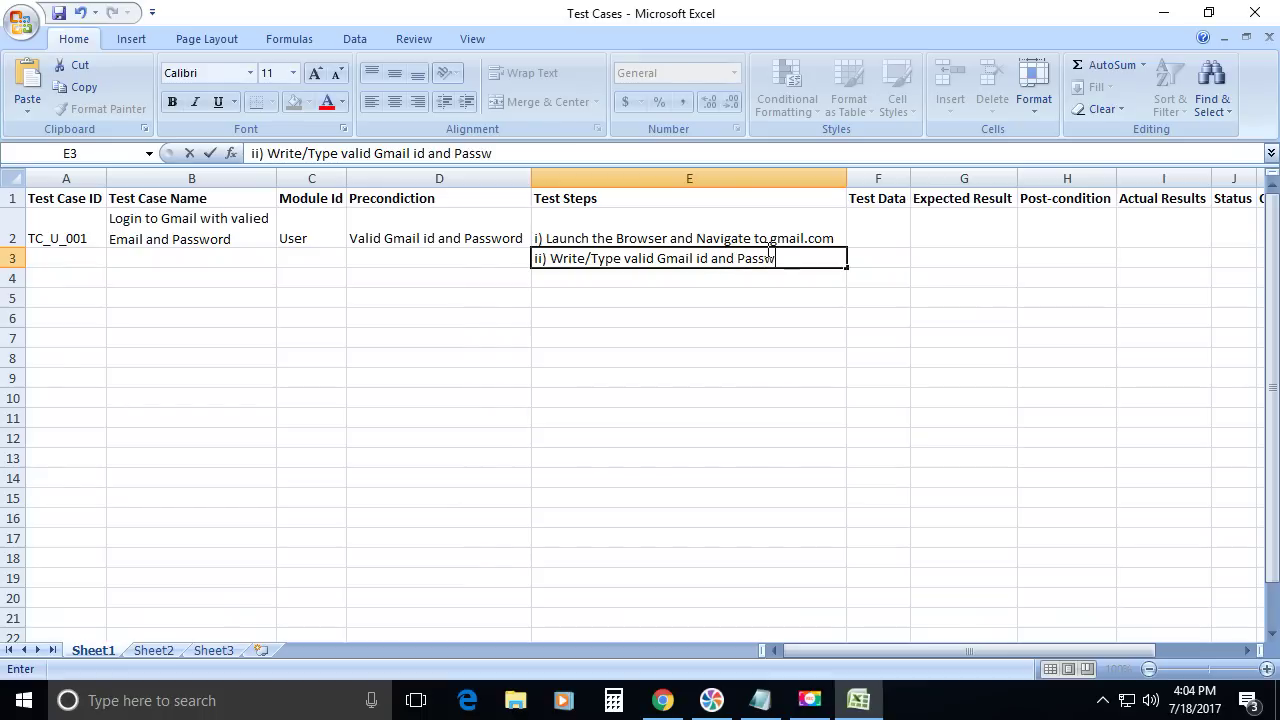
text(ord)
click(614, 280)
text(iii)
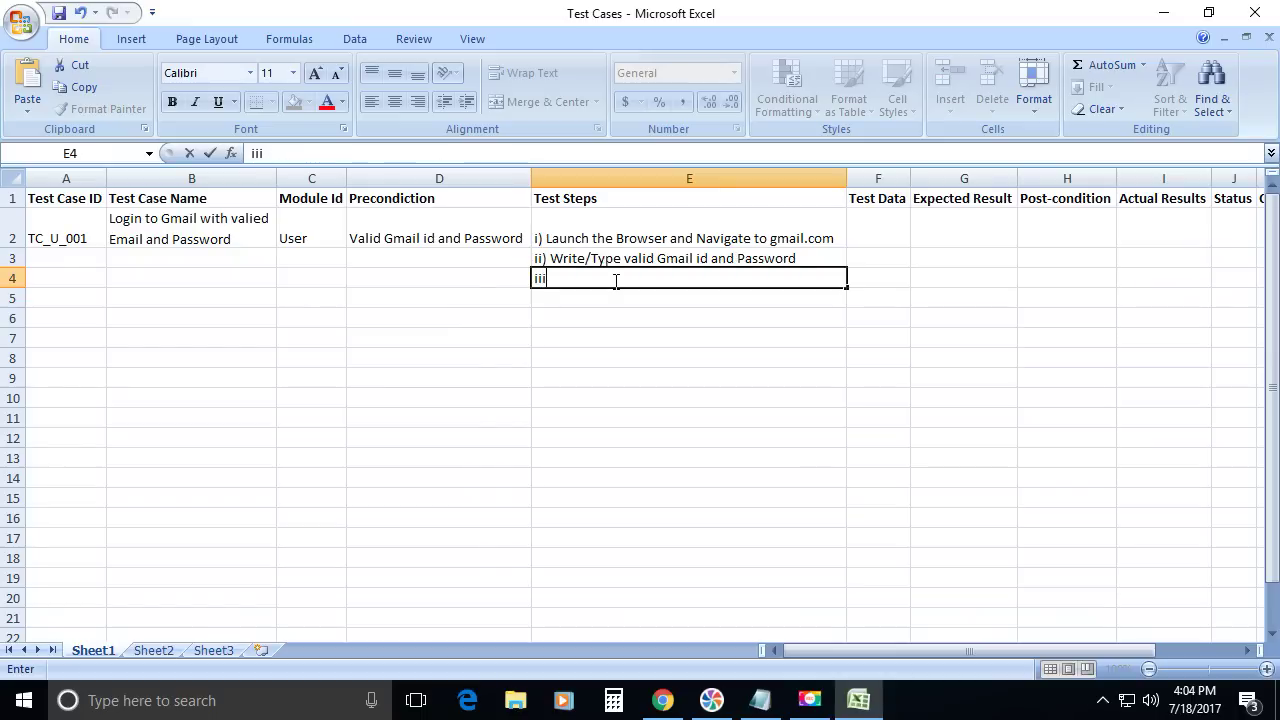
text())
click(662, 700)
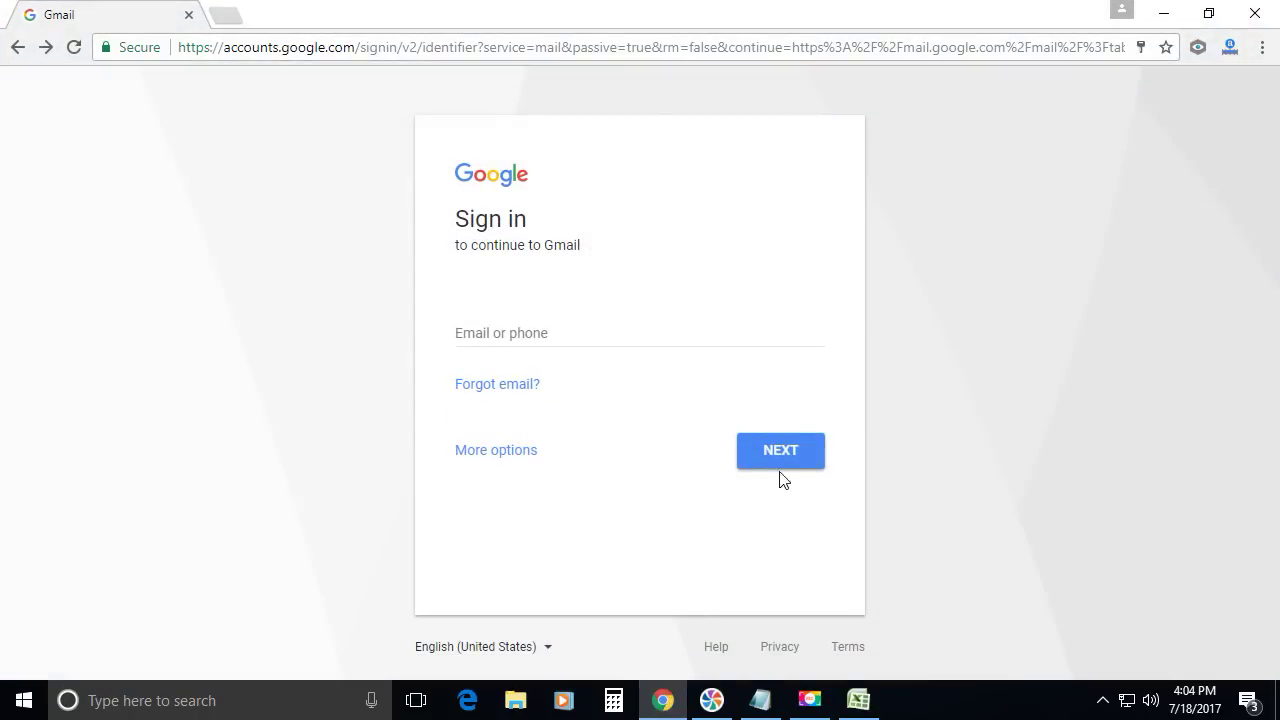
click(1164, 13)
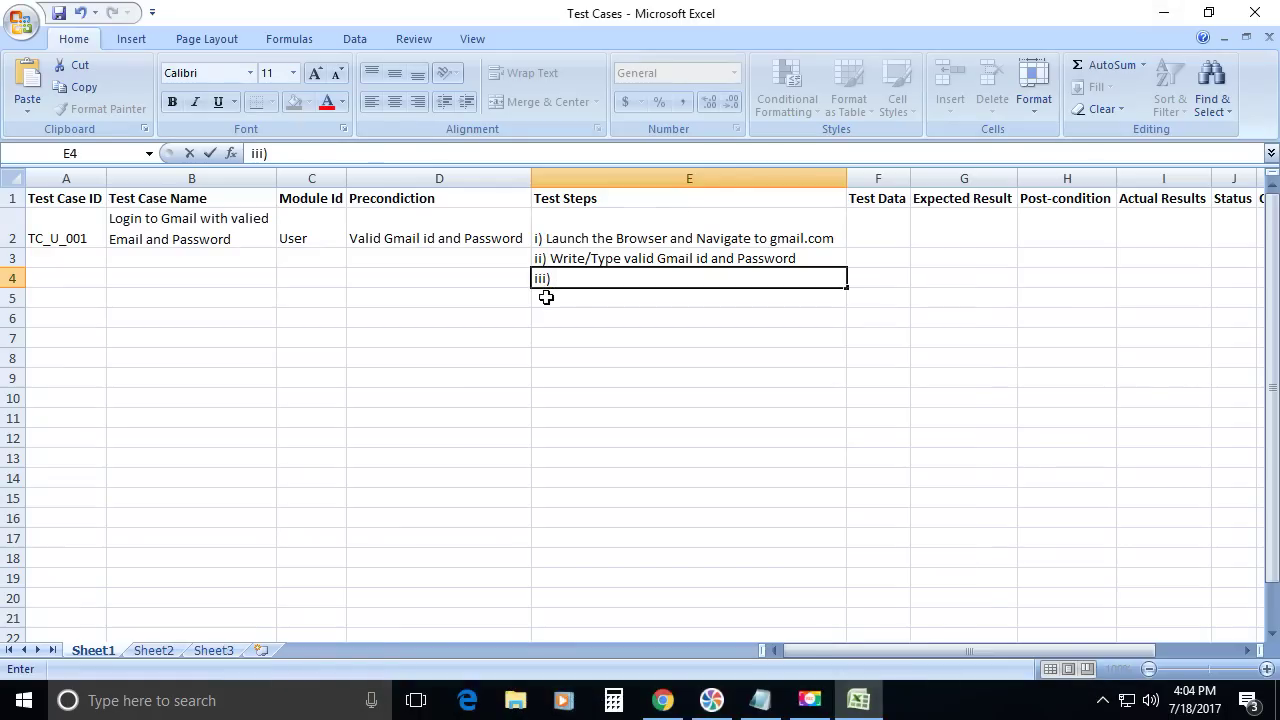
Step: Complete 'iii) Click on Next Button', add 'iv) Write/Type valid Password', and start 'v) Click "Sign In Button'
text(Click on)
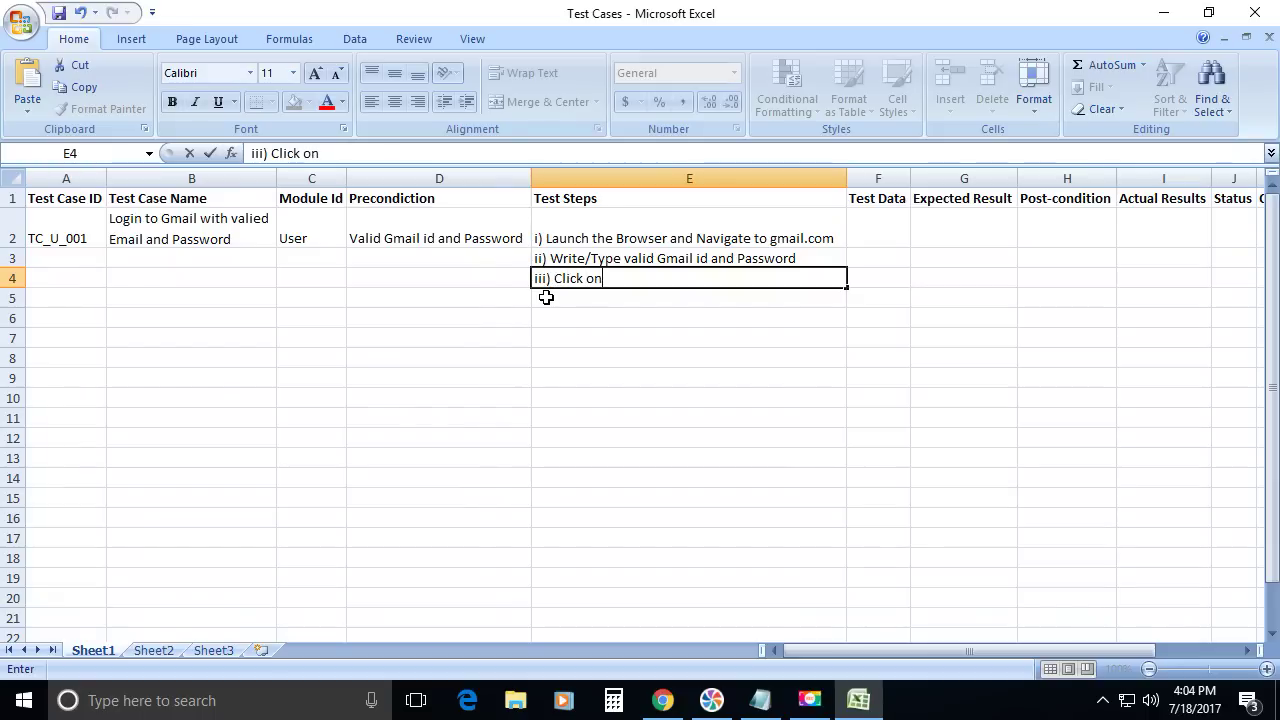
text( Next )
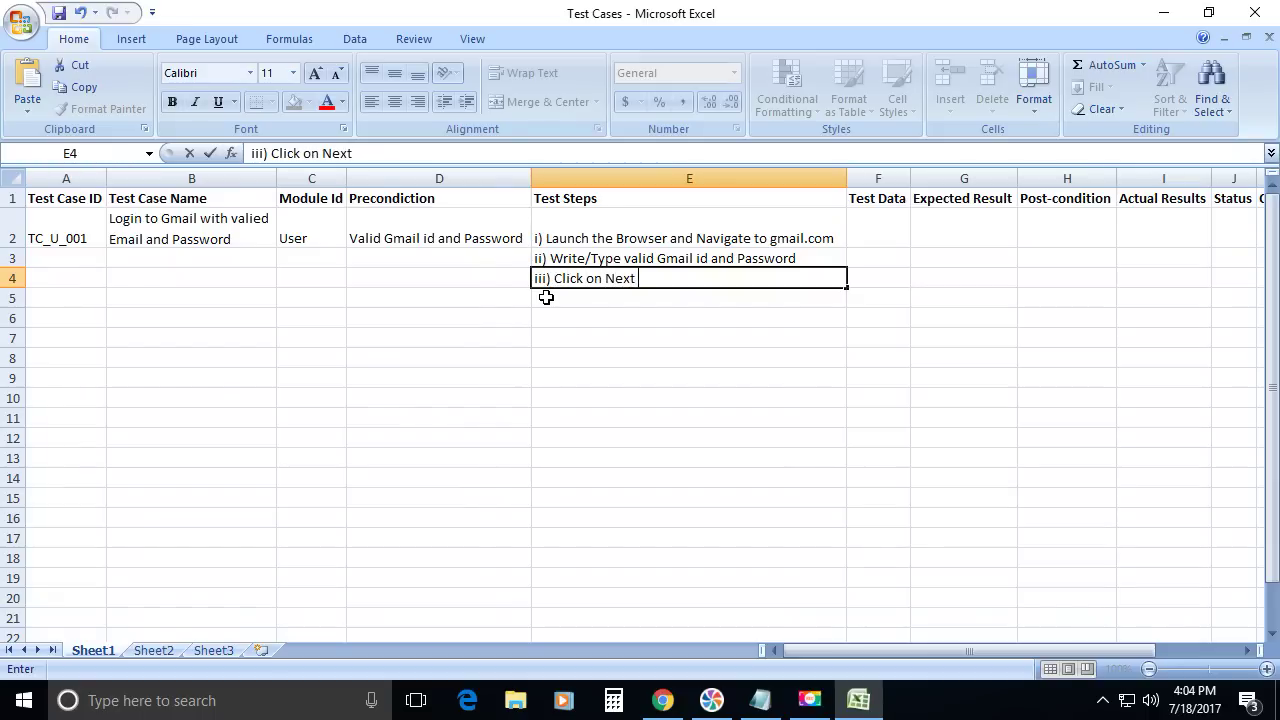
text(Butt)
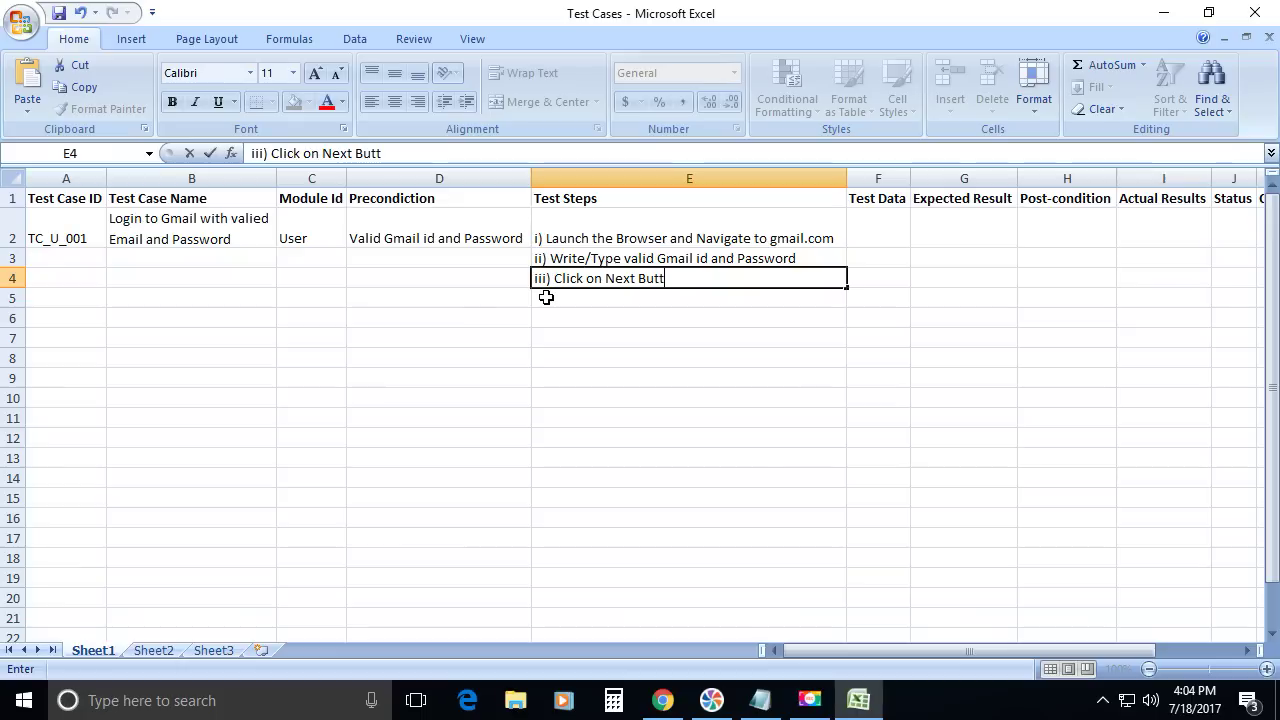
text(on)
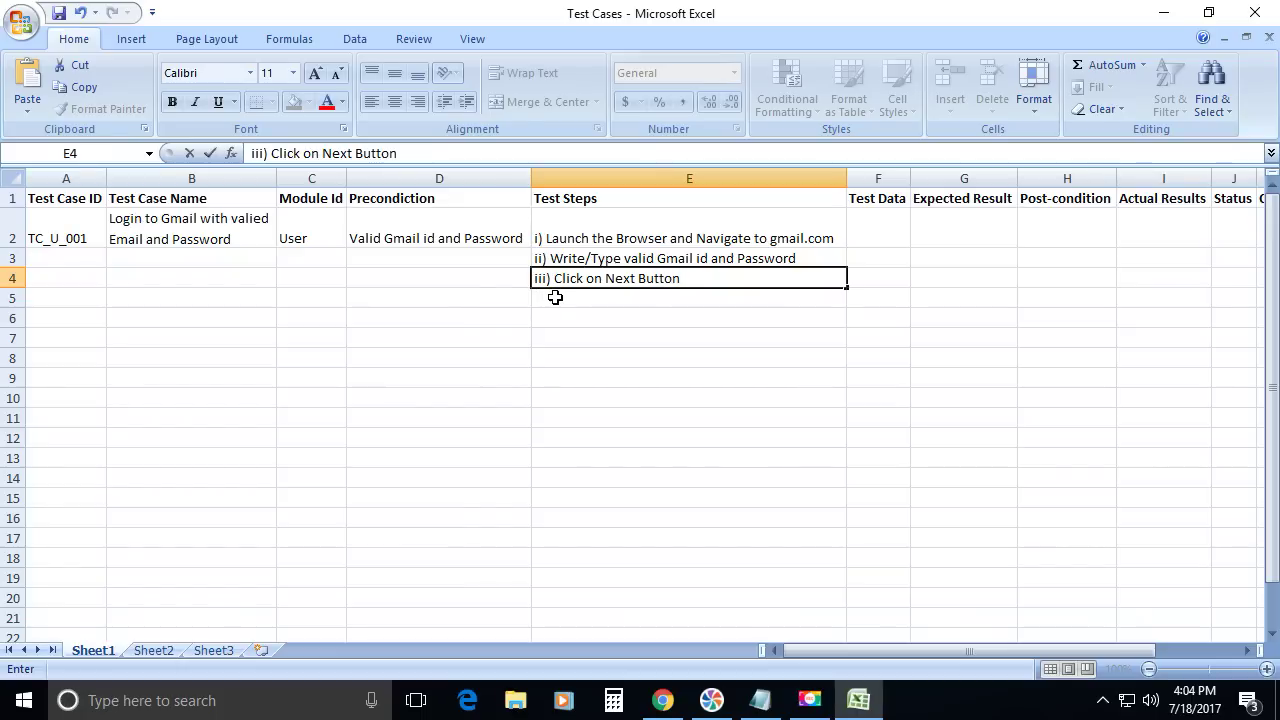
click(644, 294)
text(iv)
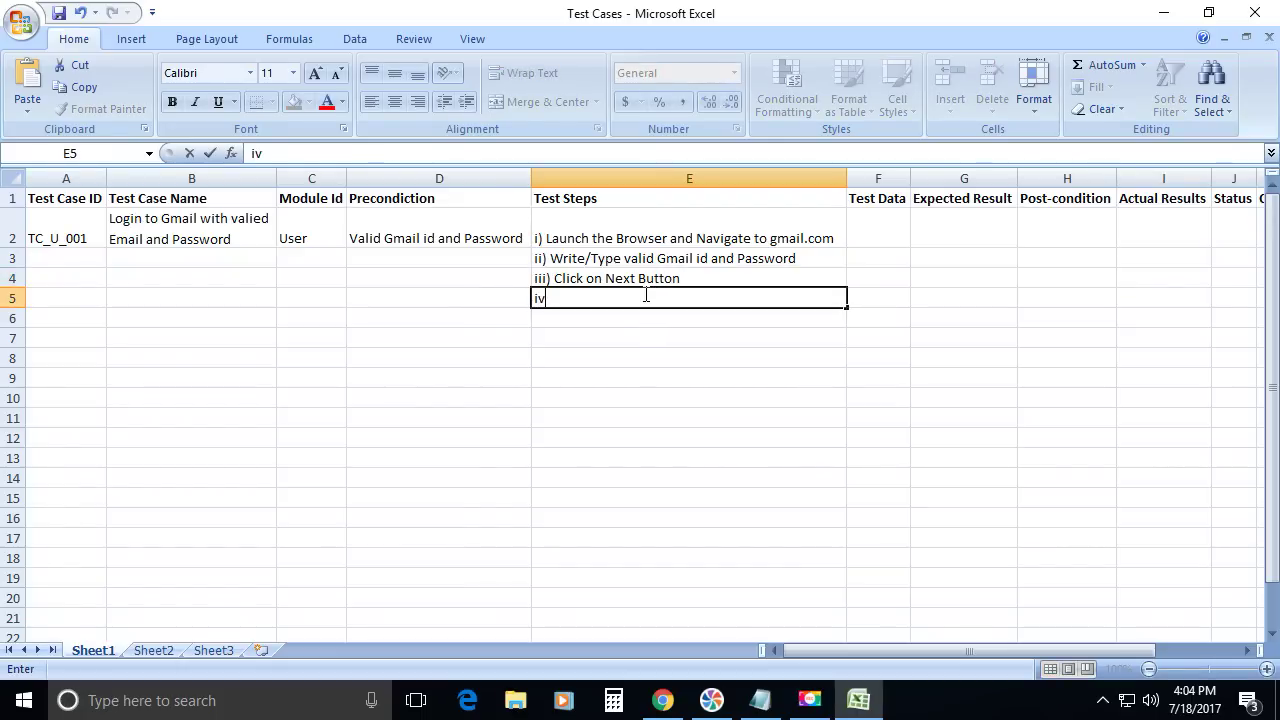
text() E)
key(BackSpace)
text(Write/Type)
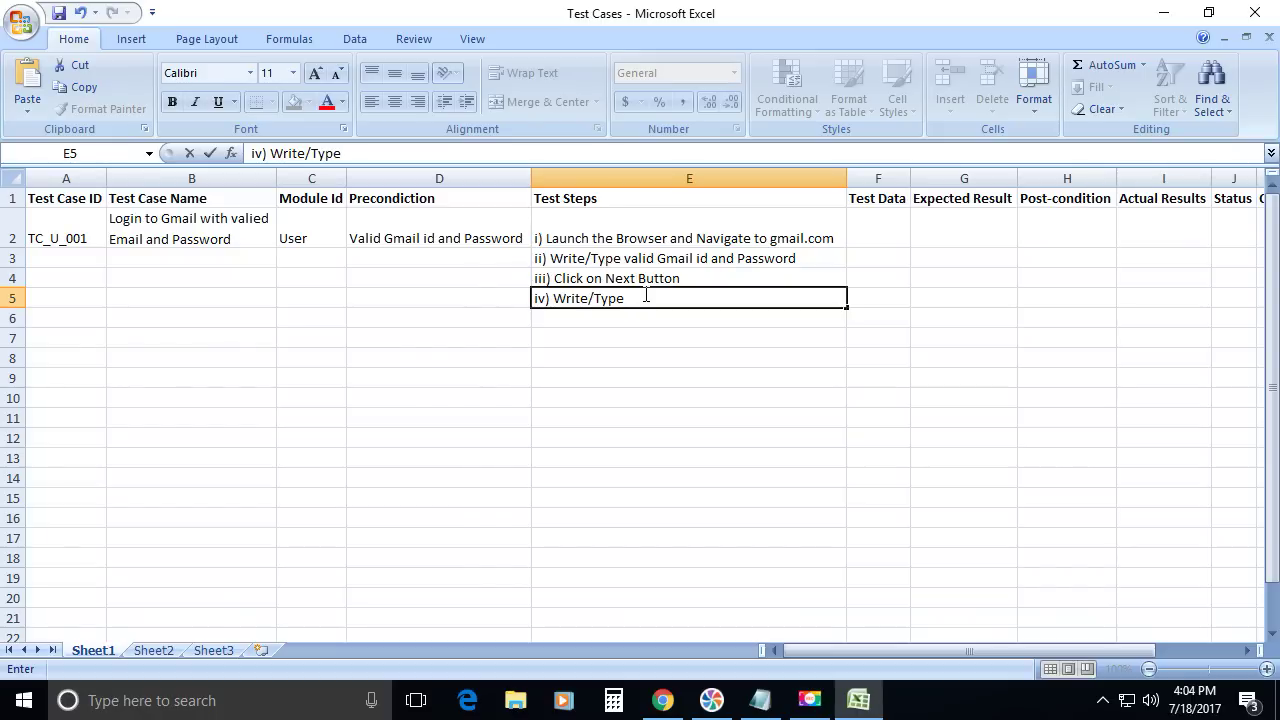
text( valid Password)
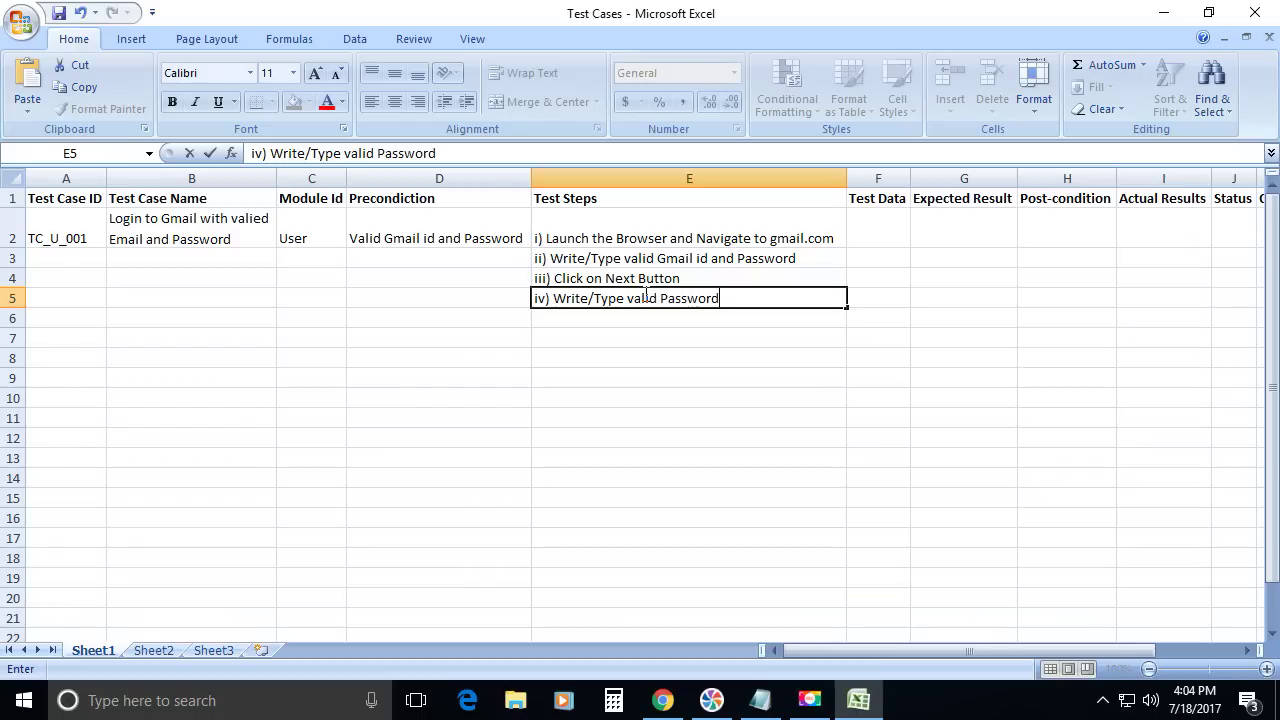
click(641, 325)
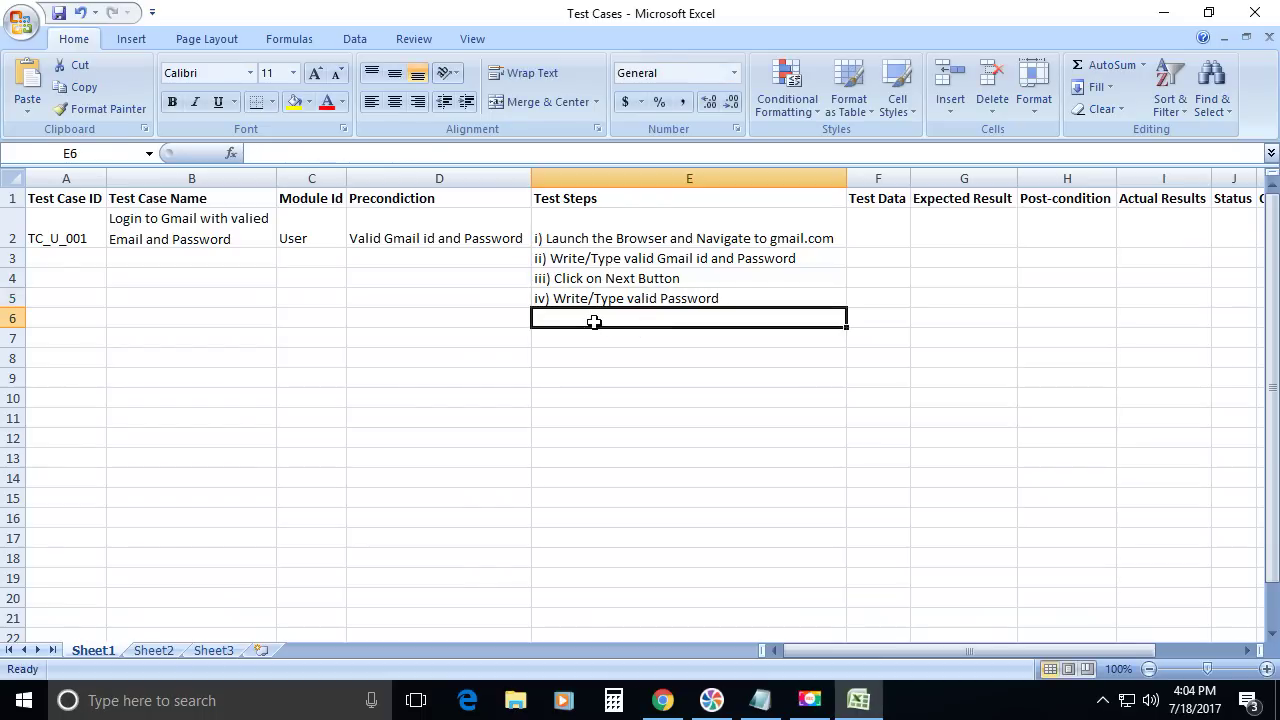
text(v)
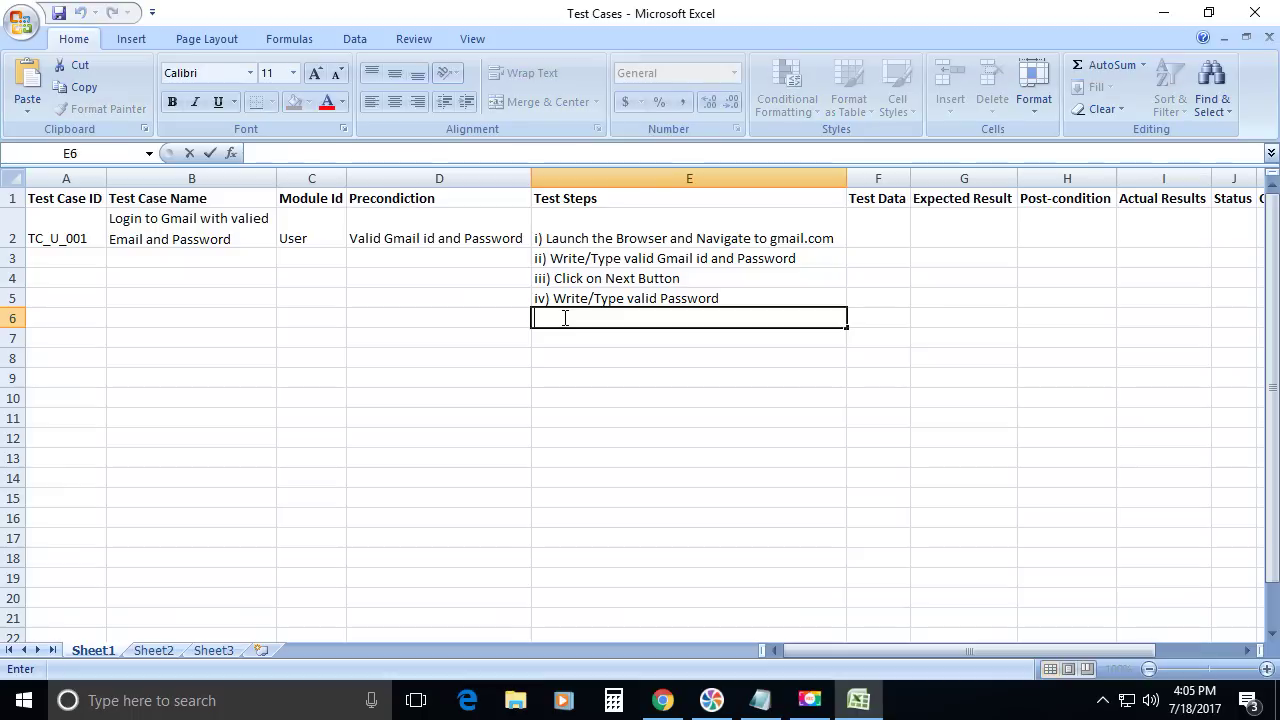
text())
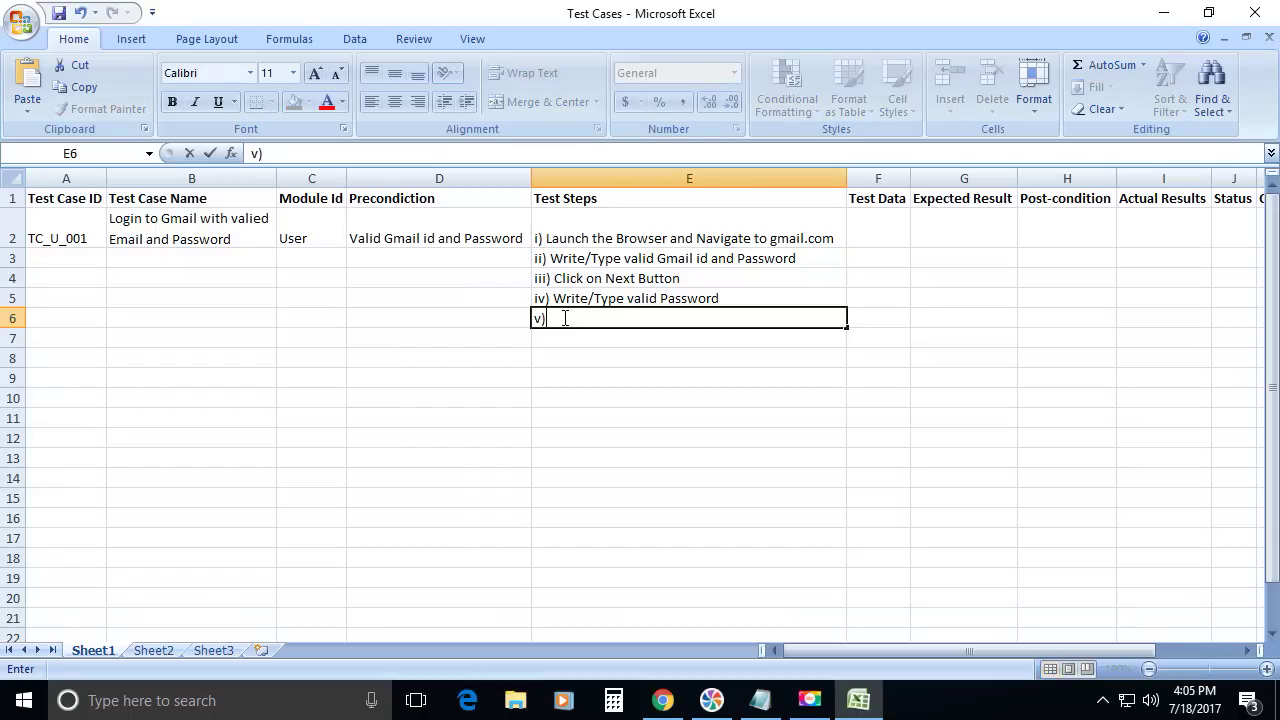
text( Click "Sign In)
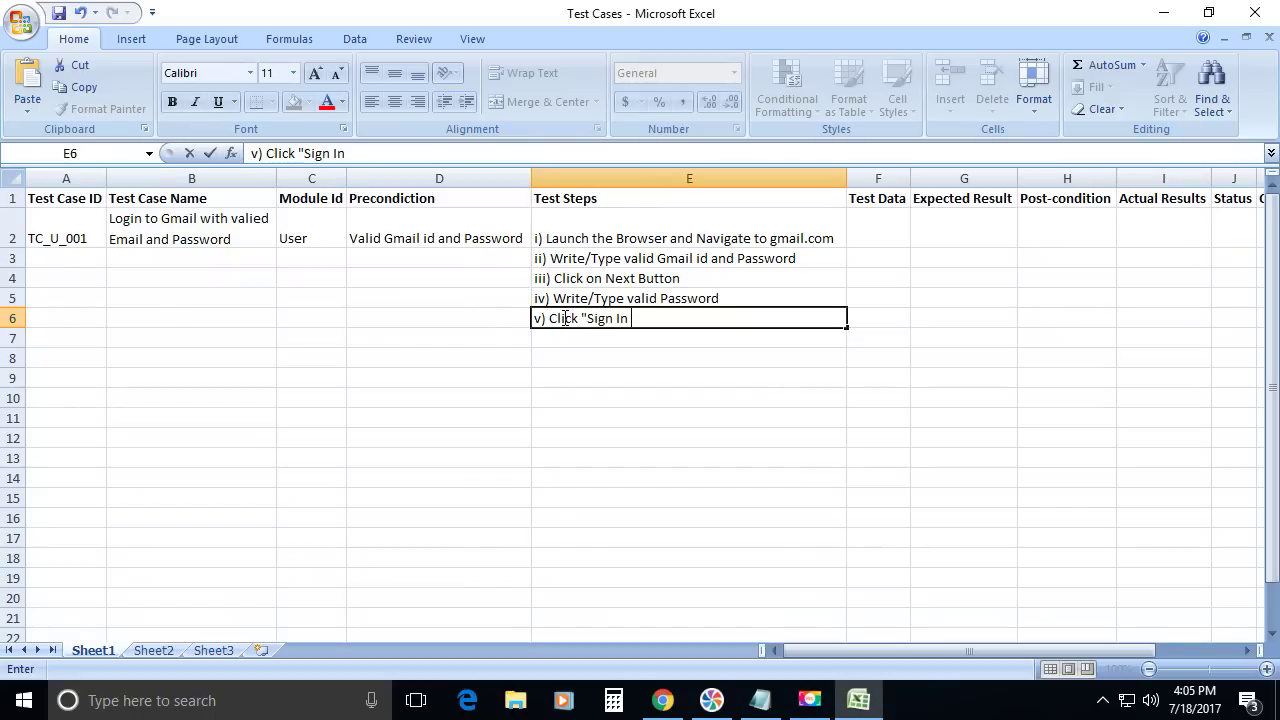
text( Button)
Step: Commit step v in E6 and sign in to Gmail with the account email and password
click(682, 334)
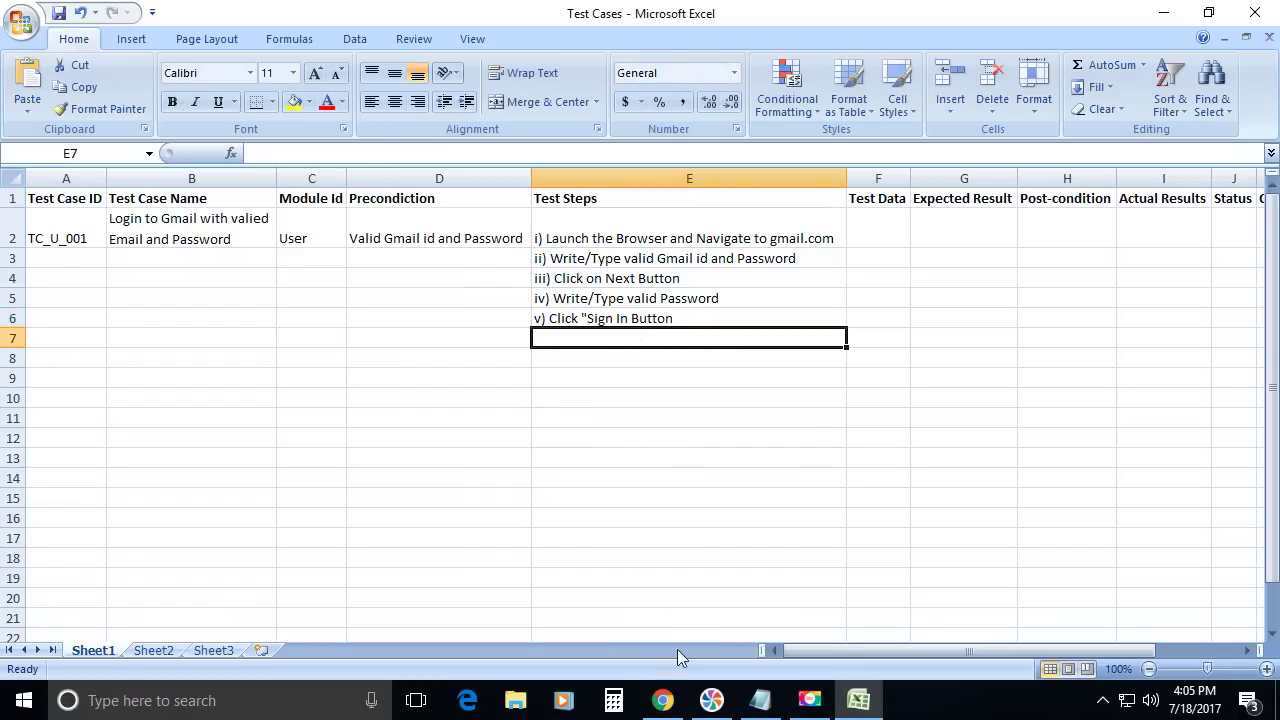
click(663, 700)
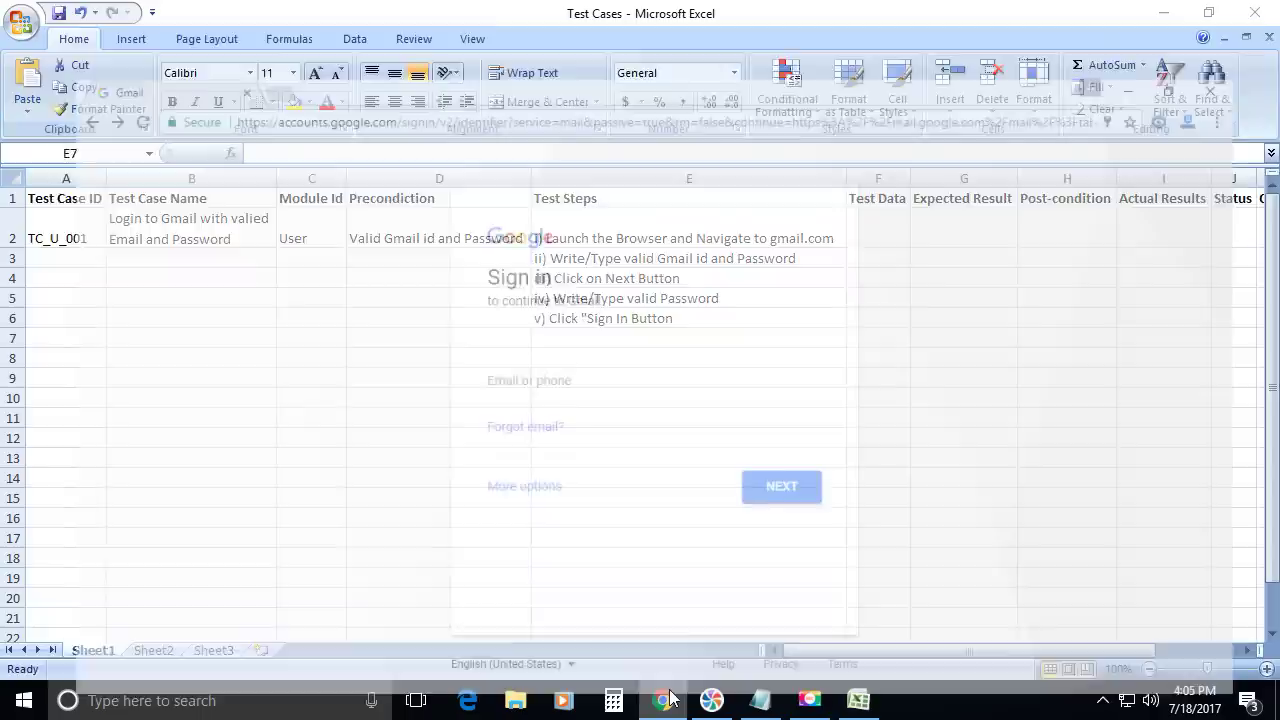
click(570, 334)
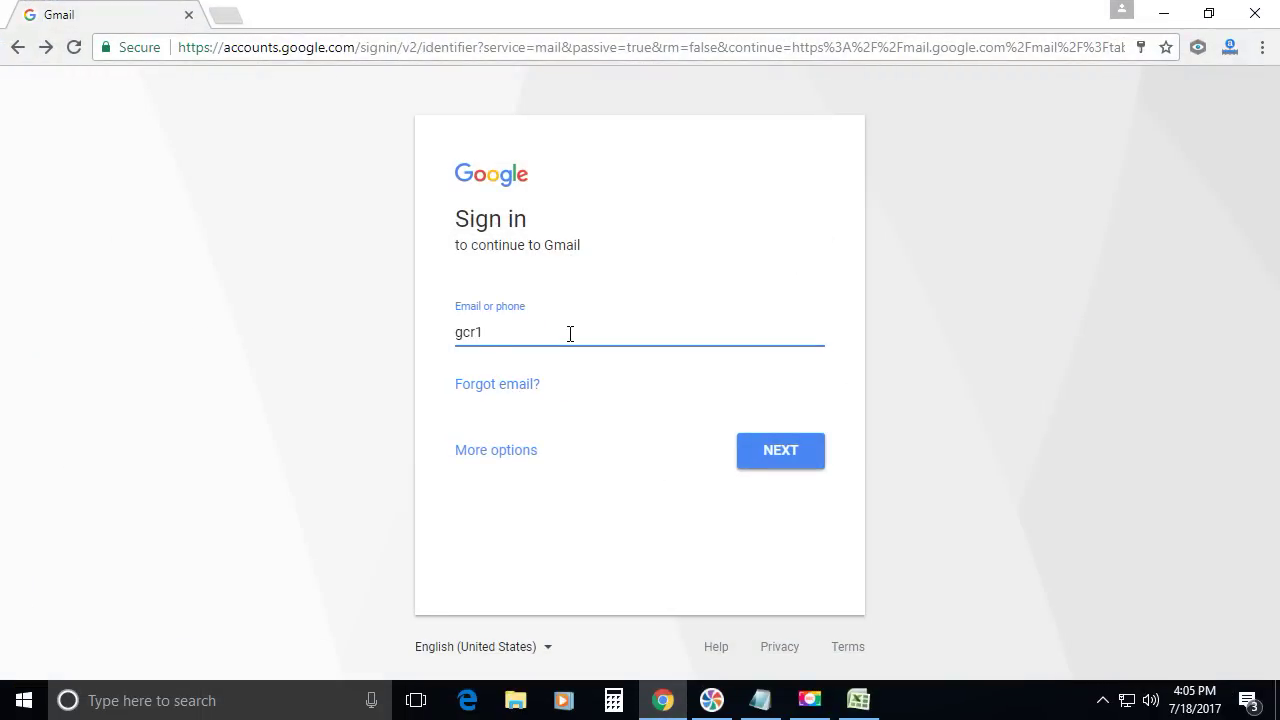
click(762, 456)
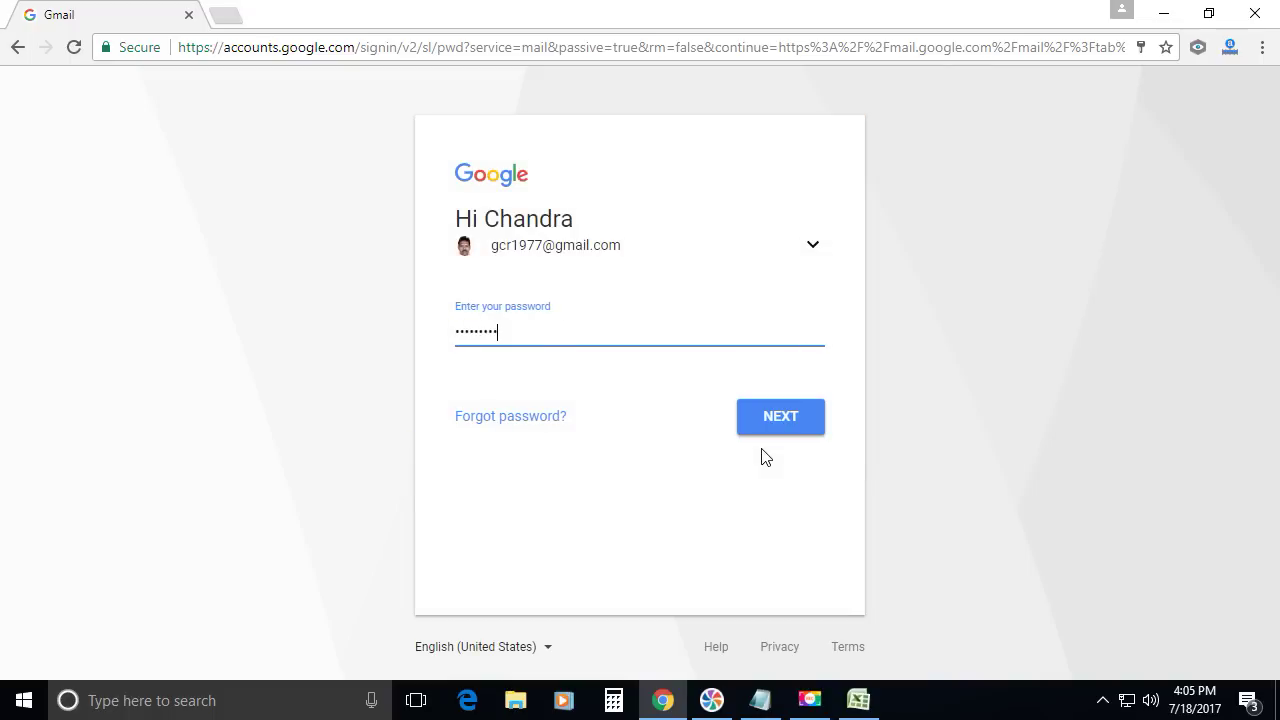
key(BackSpace)
key(BackSpace)
key(BackSpace)
key(BackSpace)
key(BackSpace)
key(BackSpace)
key(BackSpace)
key(BackSpace)
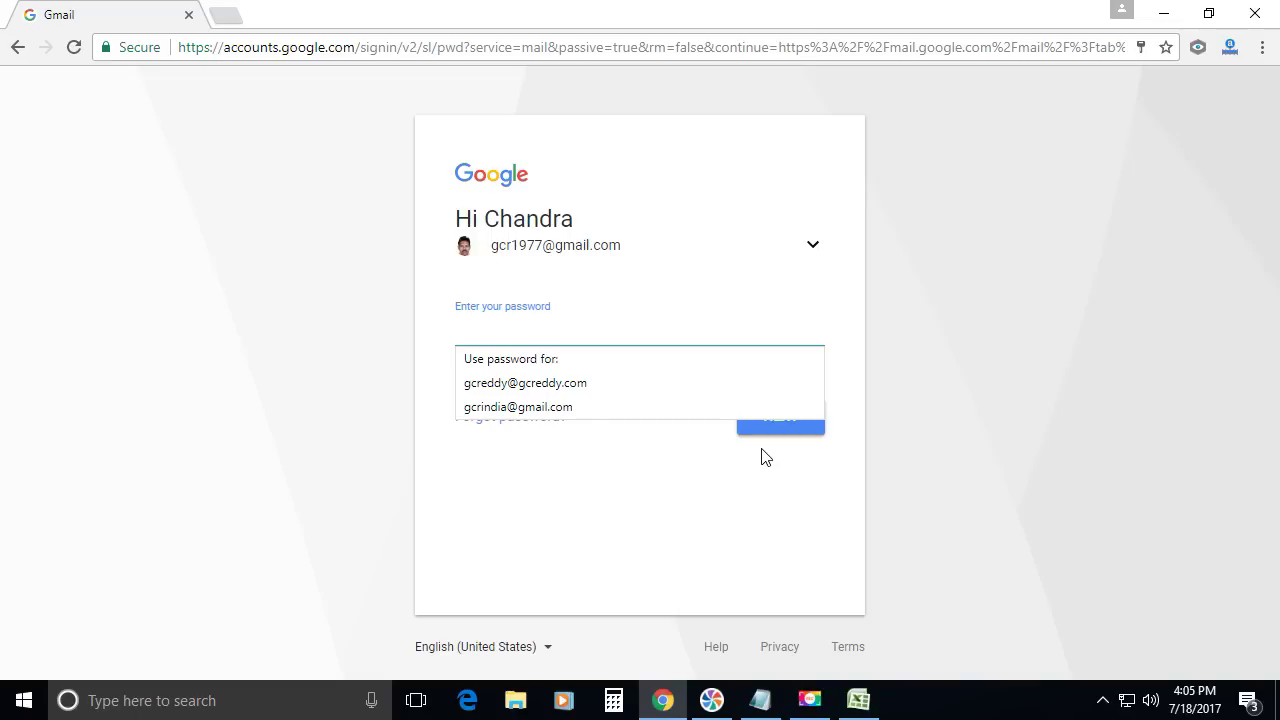
text(•••••••)
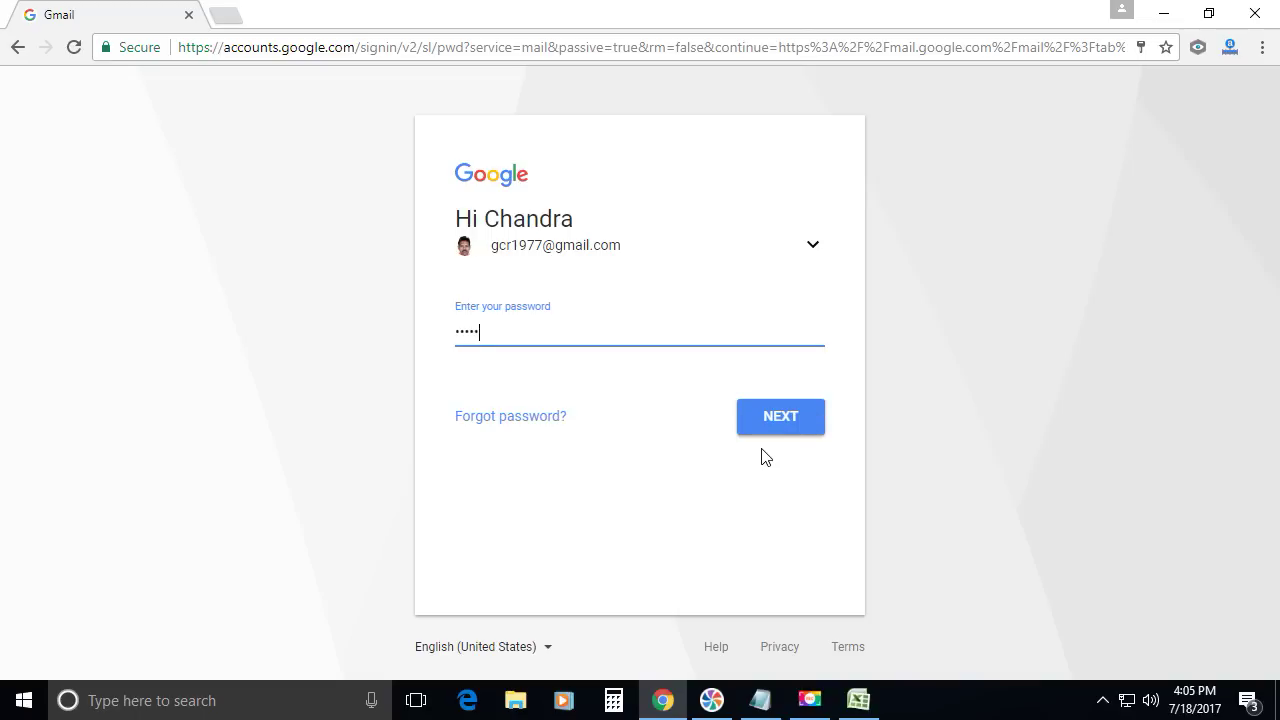
text(••••)
click(761, 413)
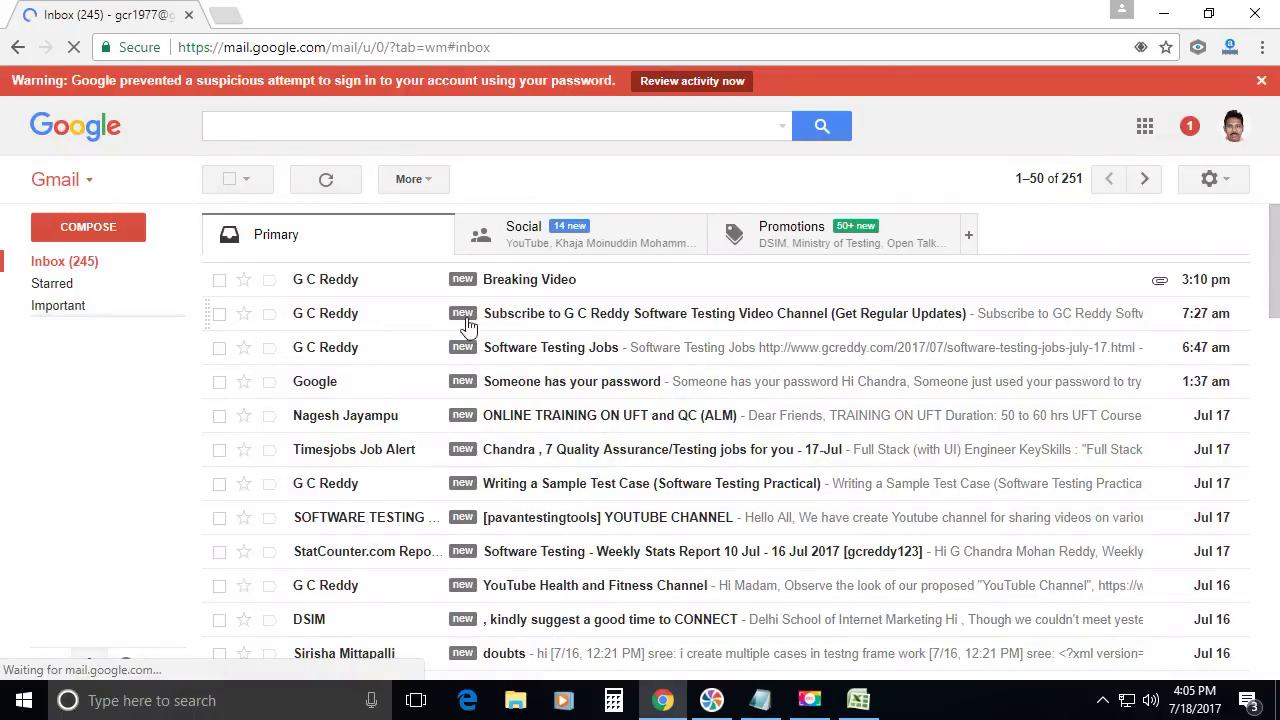
Step: Select and delete all 50 conversations on the first inbox page, then return to Excel
click(227, 180)
click(466, 182)
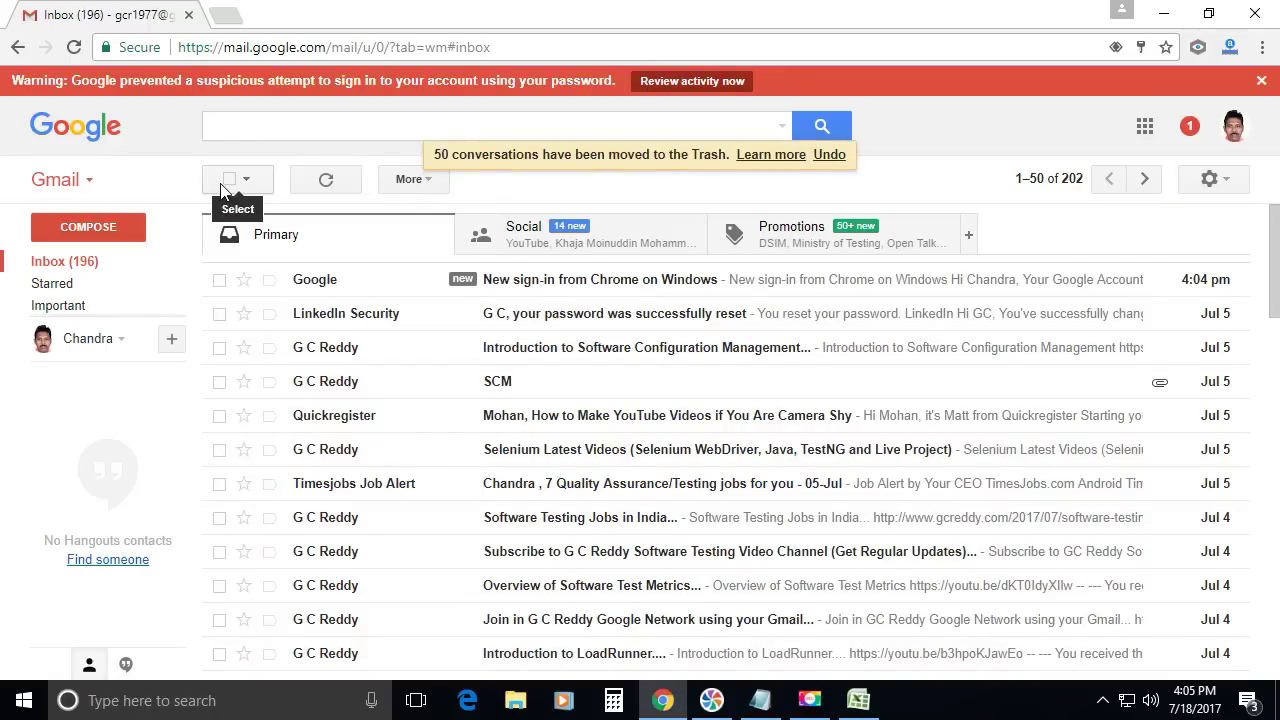
click(1163, 14)
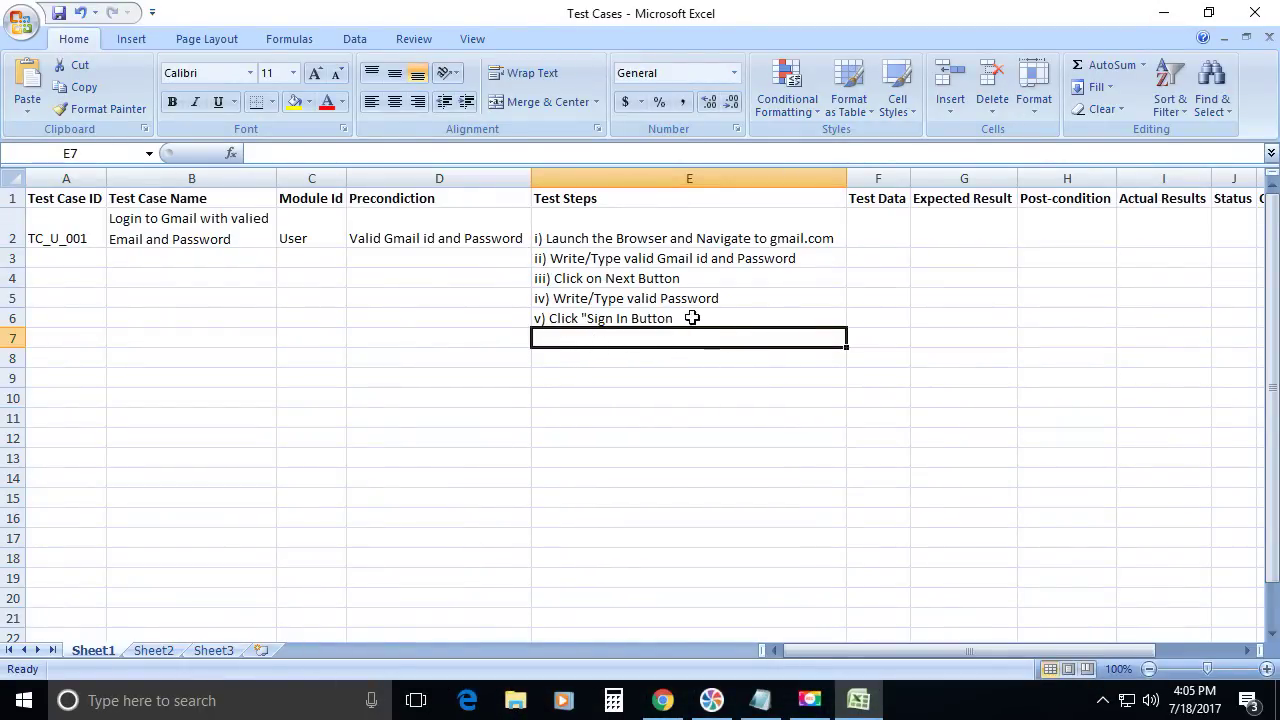
Step: Change step v to 'Click "Next" Button' and put quotes around Next in step iii
double_click(597, 318)
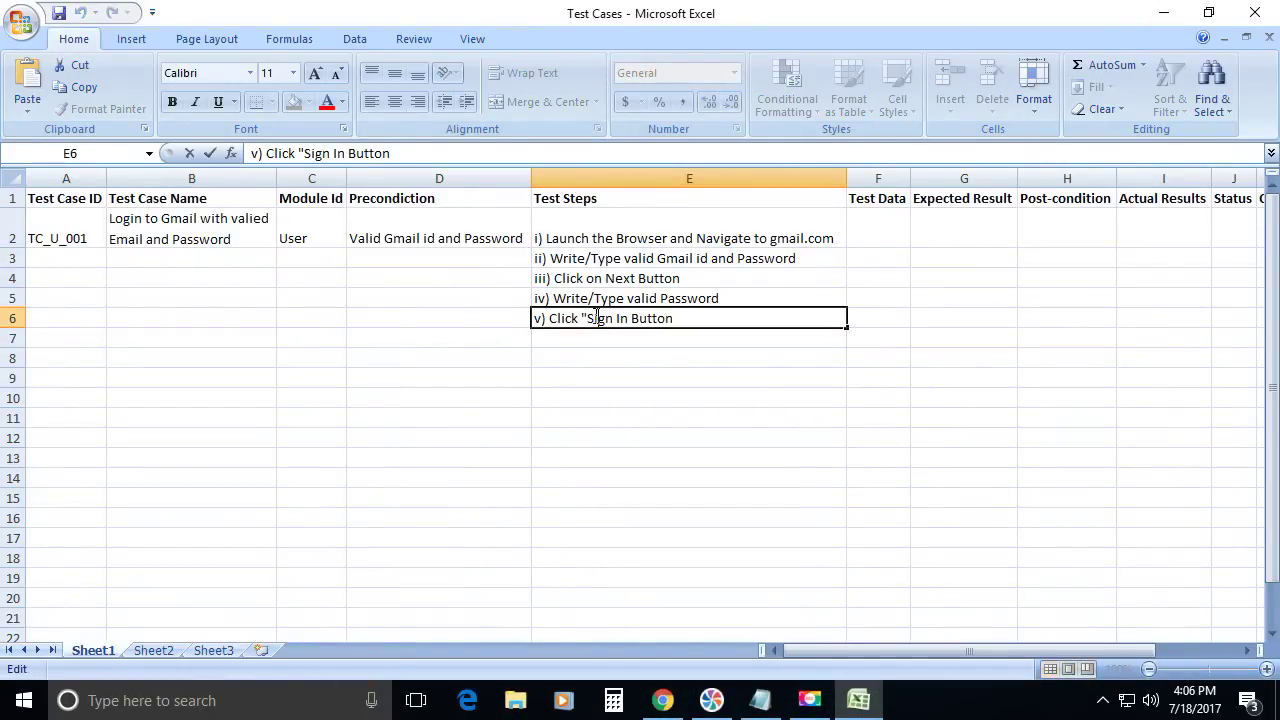
drag(587, 318, 629, 318)
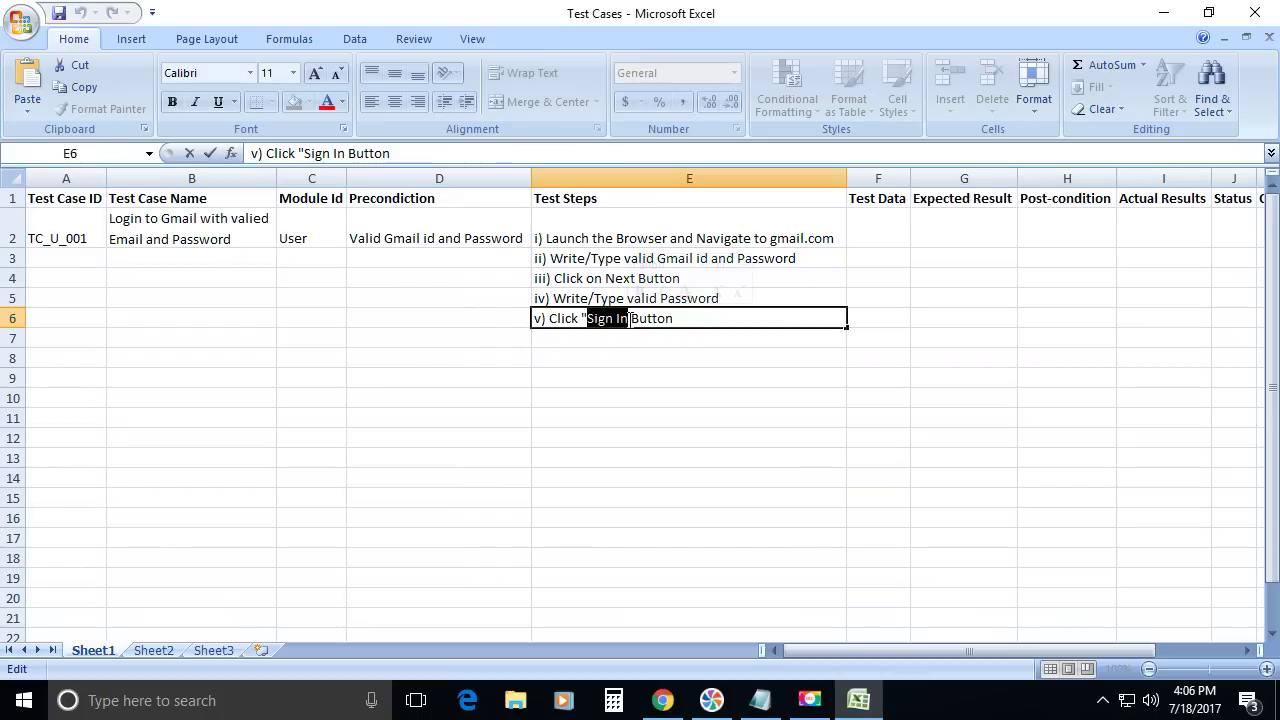
text(Next)
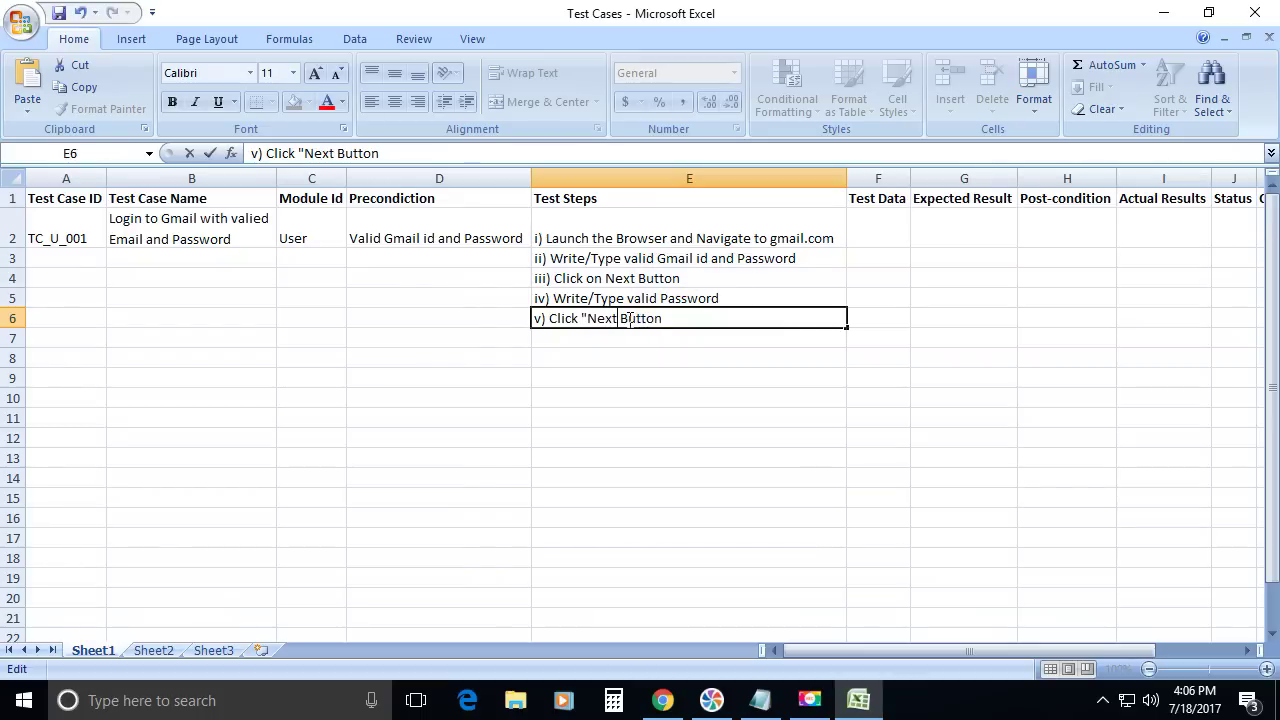
text(")
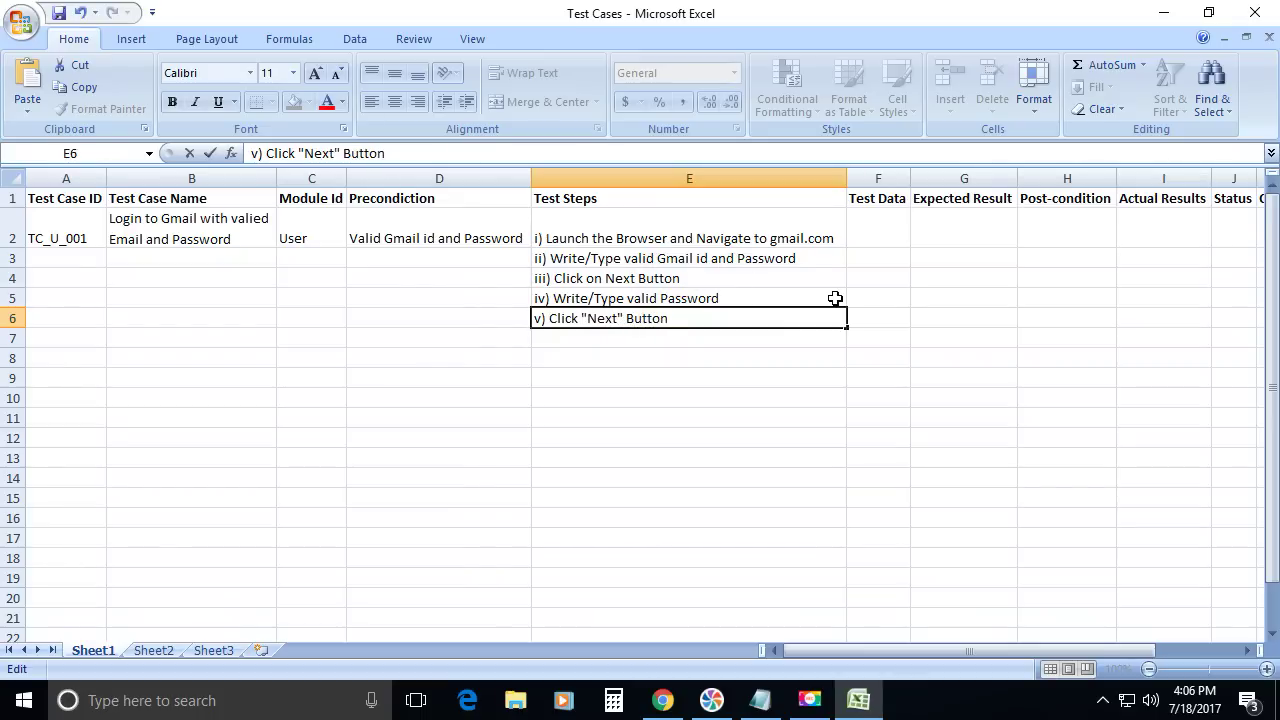
click(835, 298)
double_click(607, 279)
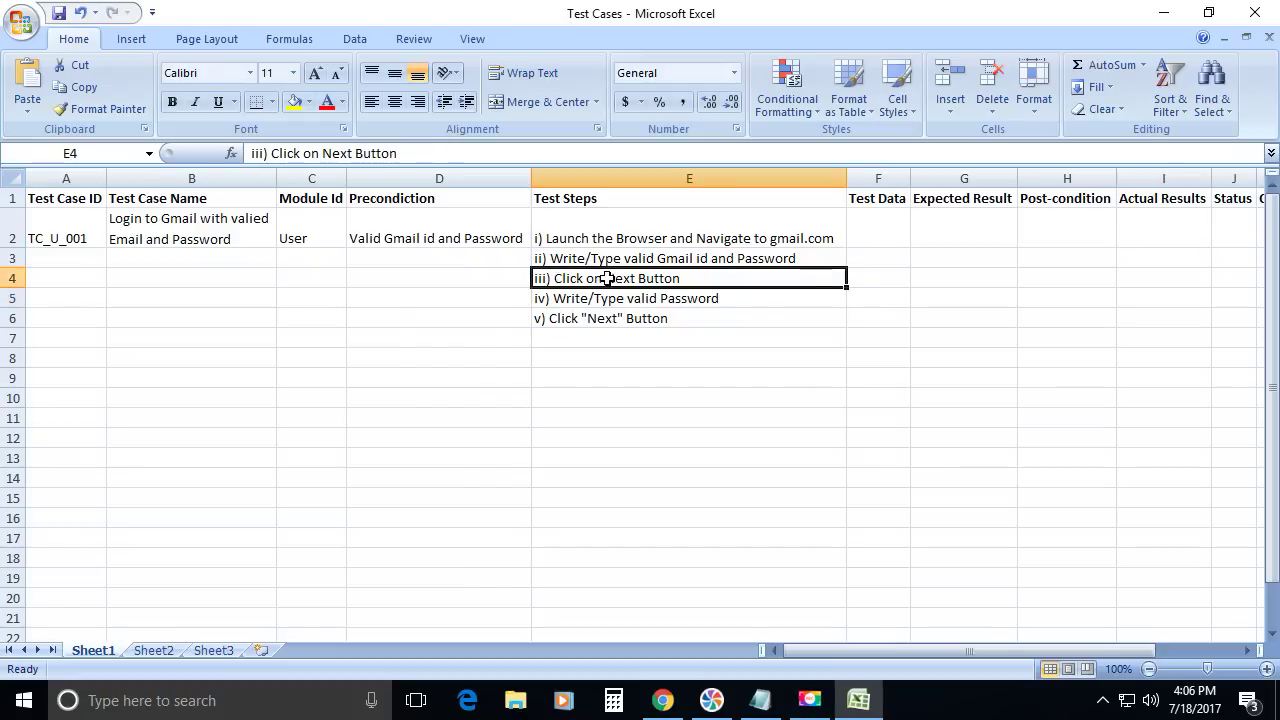
text(")
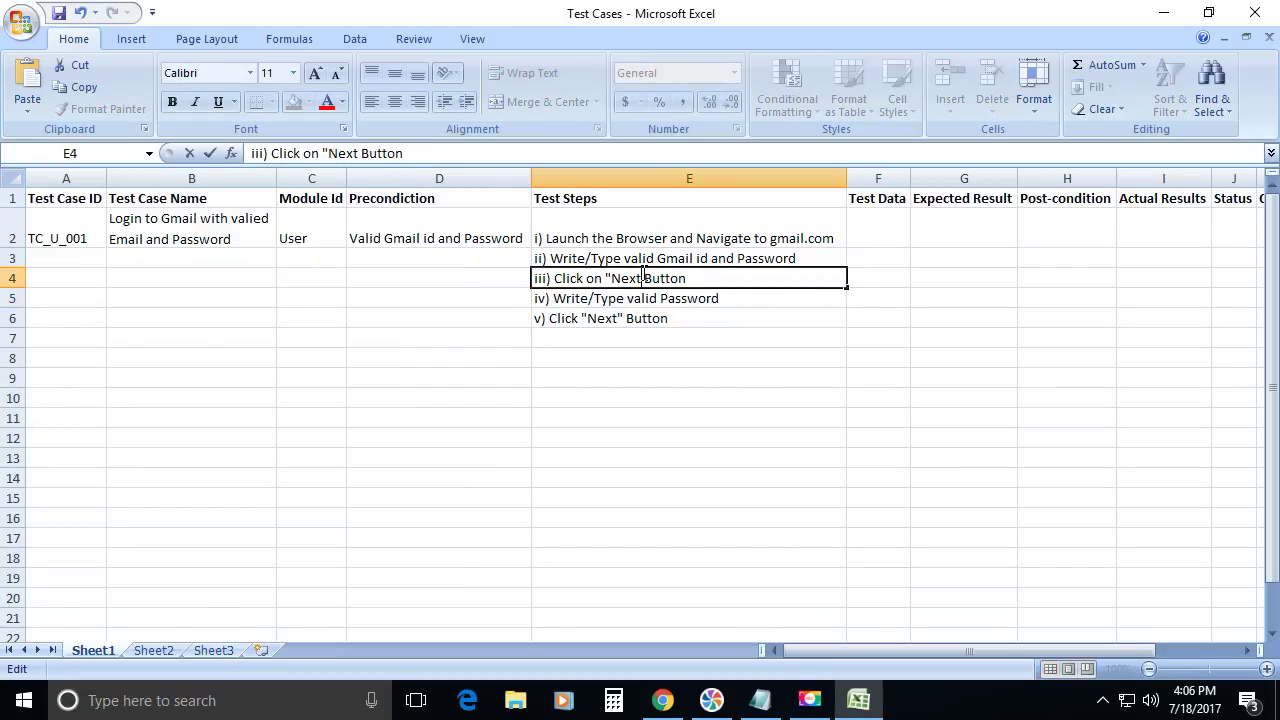
click(645, 279)
text(")
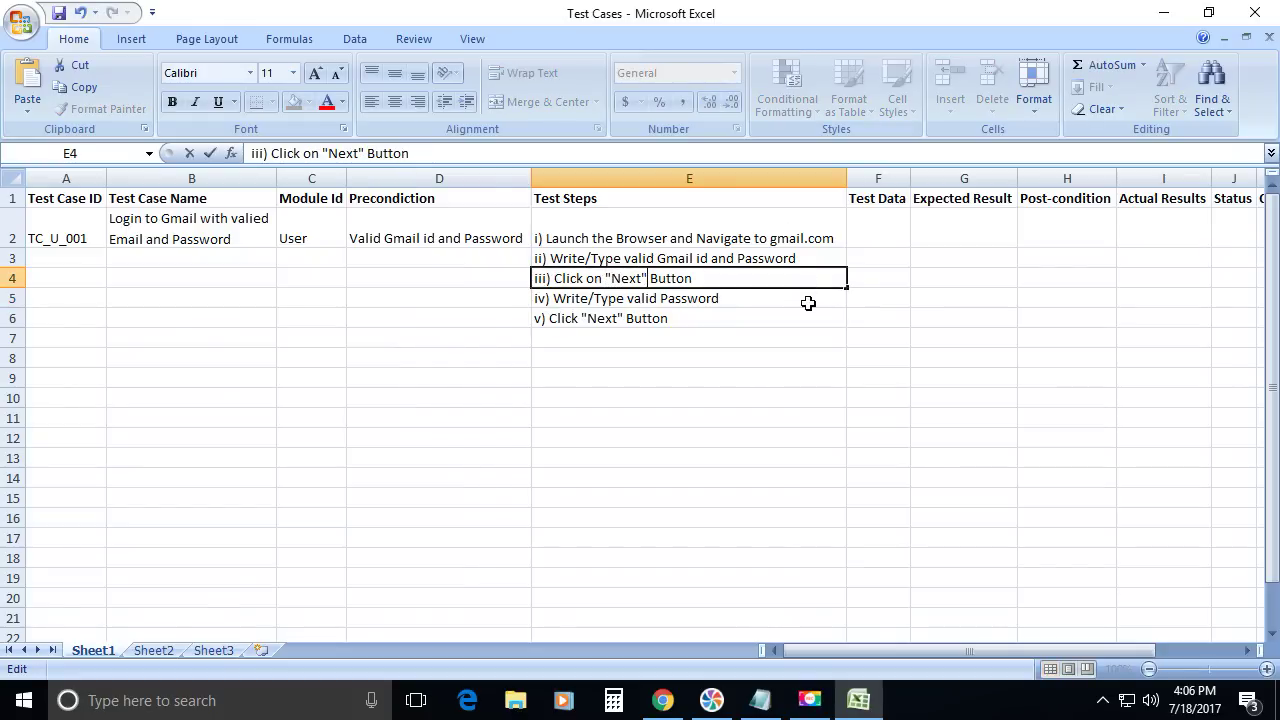
key(Return)
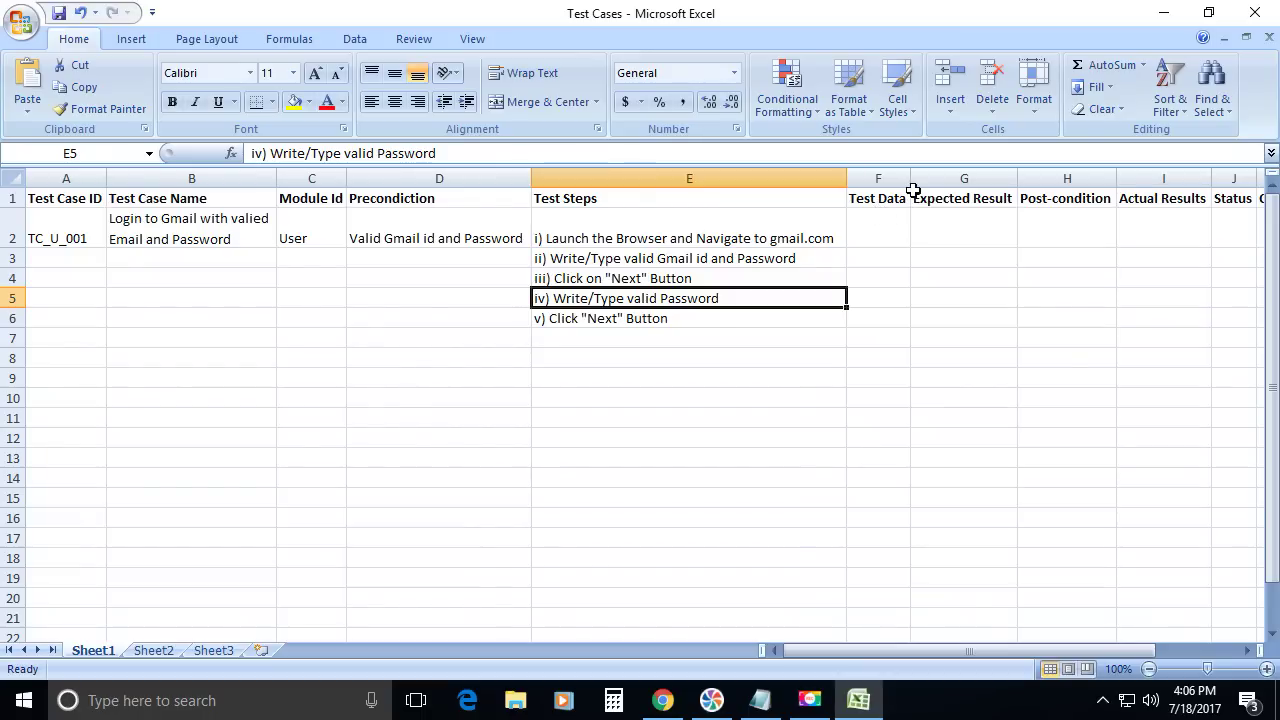
Step: Widen the Test Data column and delete ' and Password' from step ii in E3
drag(910, 178, 1020, 198)
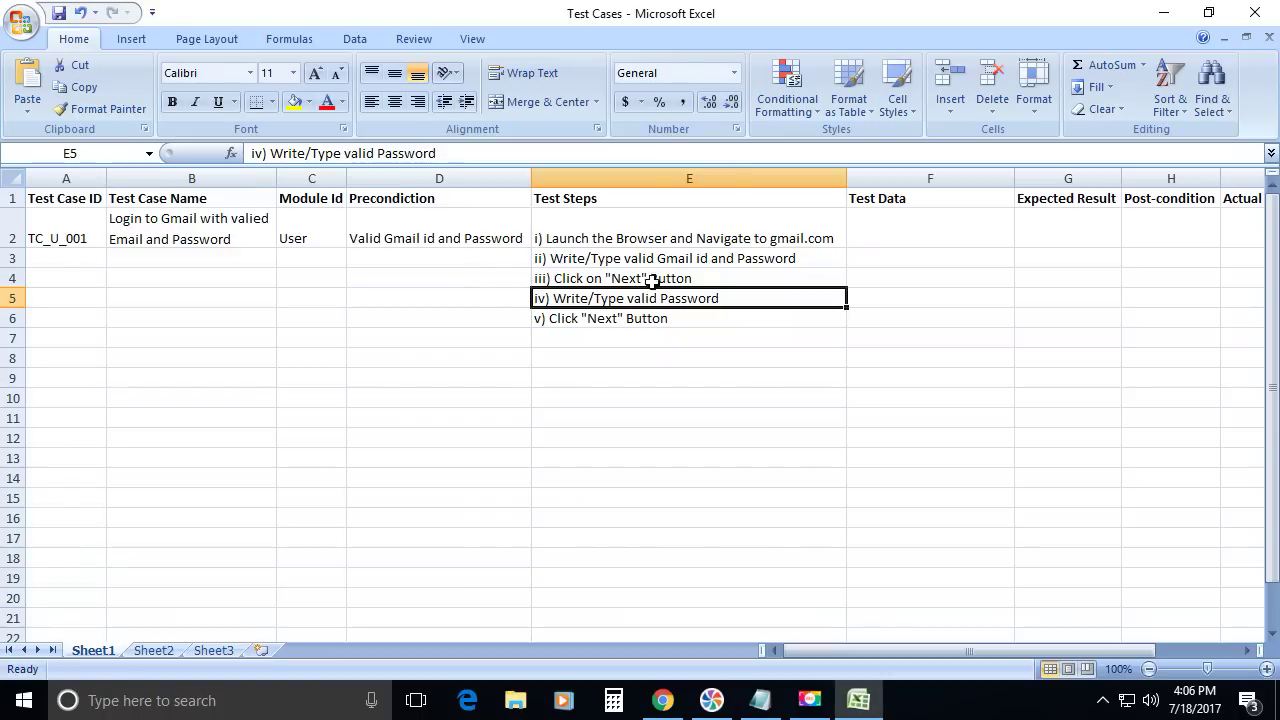
click(877, 258)
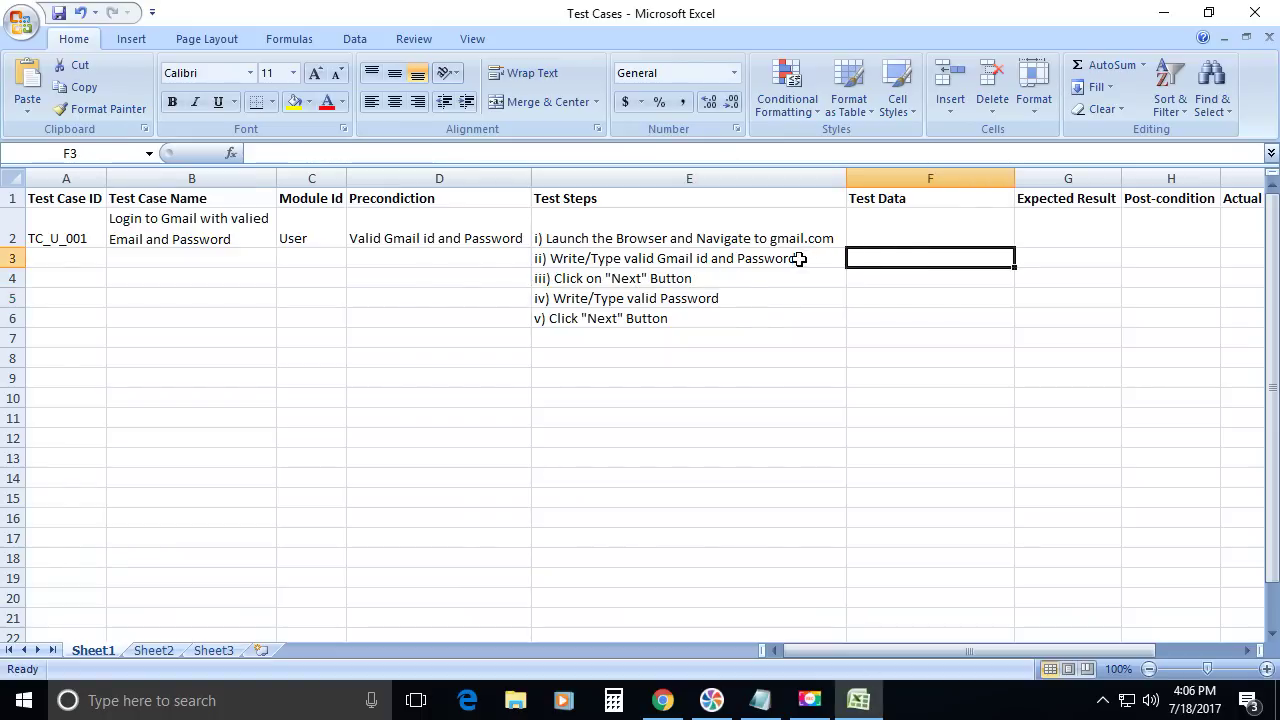
click(714, 258)
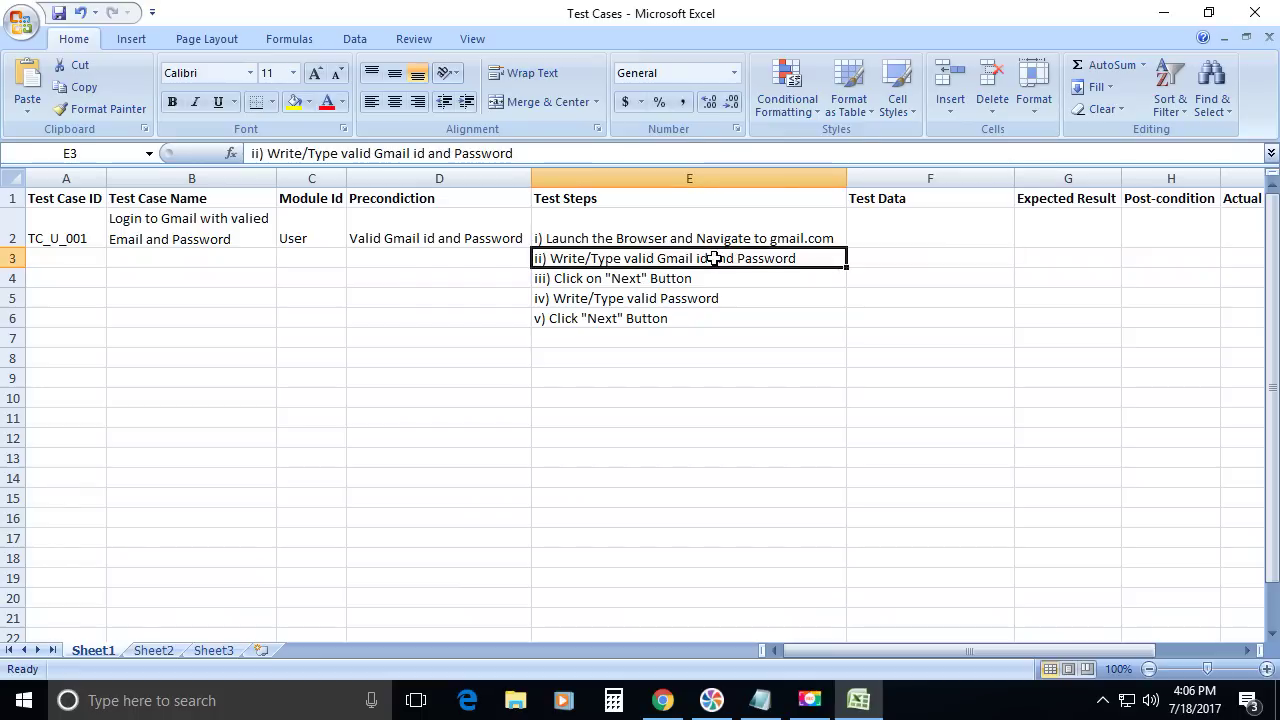
double_click(710, 258)
drag(709, 259, 800, 260)
key(BackSpace)
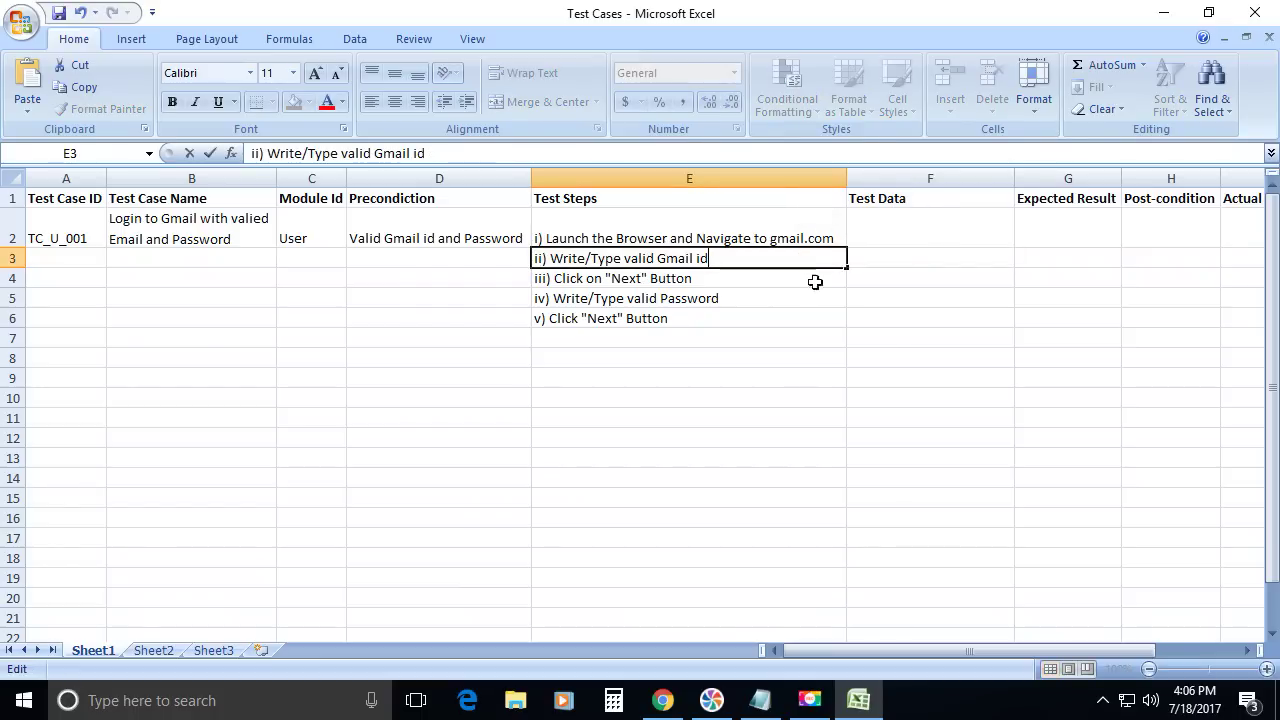
click(866, 343)
click(728, 293)
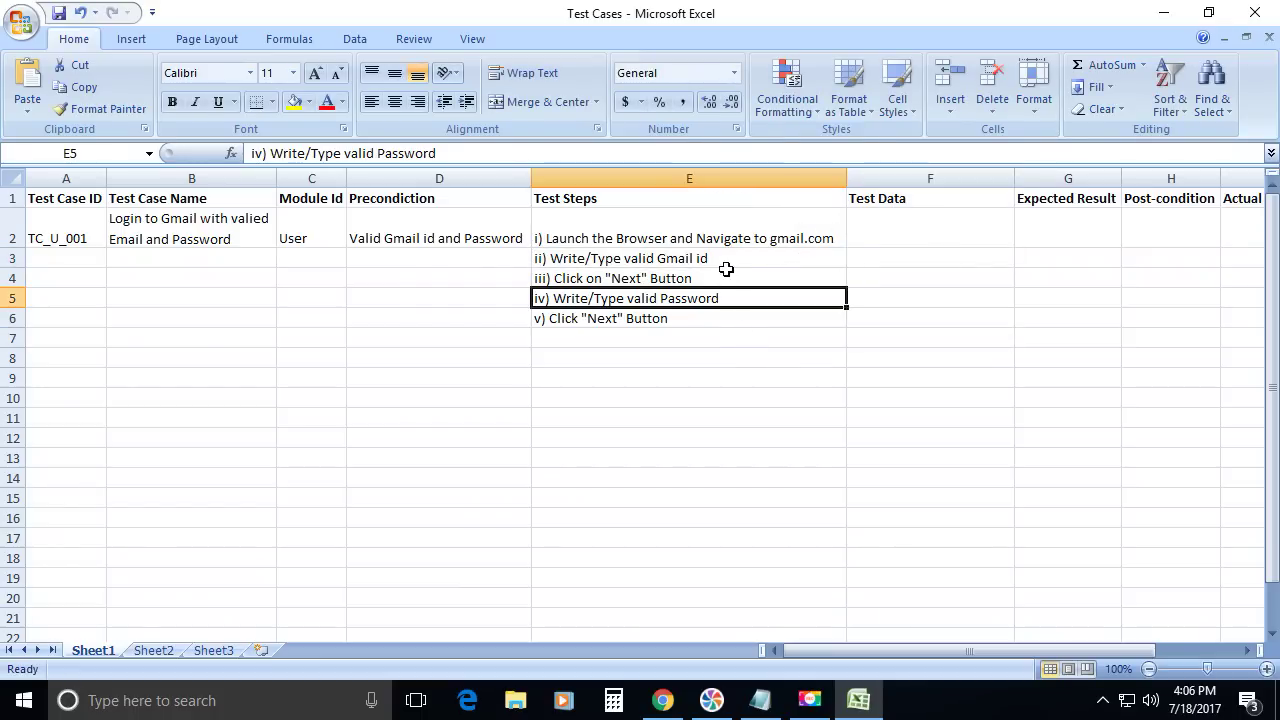
click(862, 238)
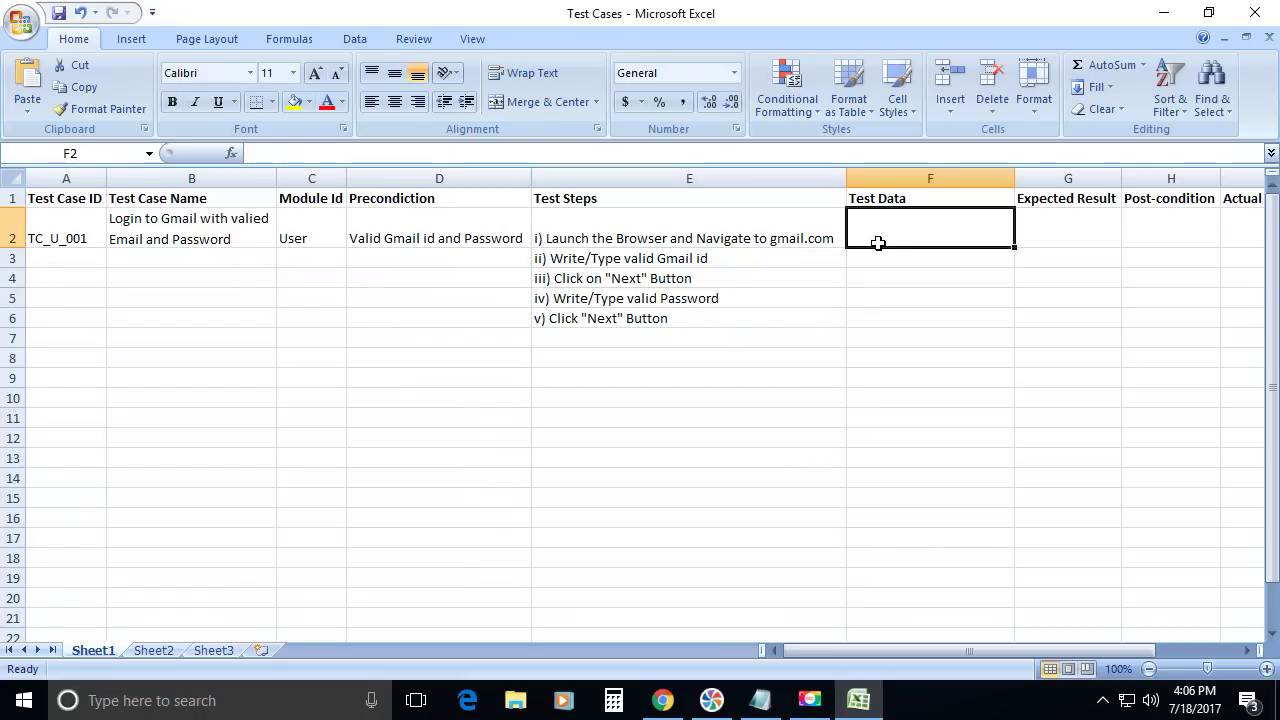
Step: Enter the Gmail id in F3 and the account password in F5, then autofit column F
click(870, 262)
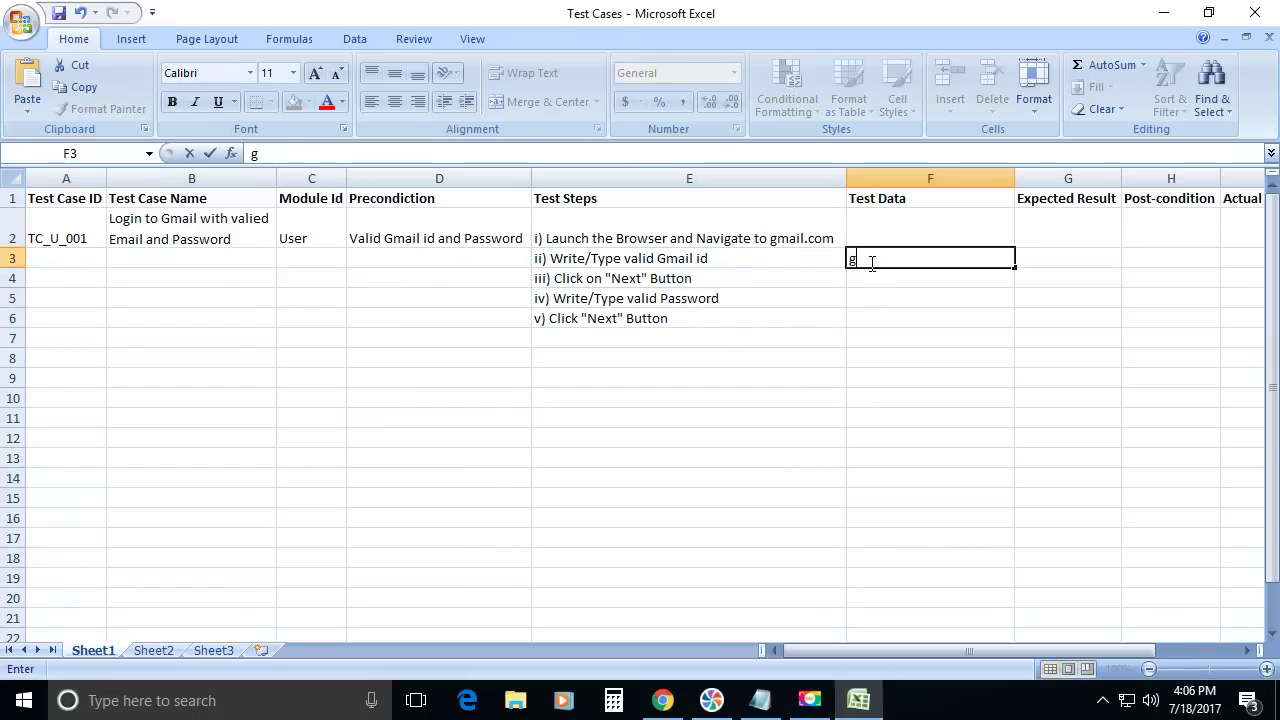
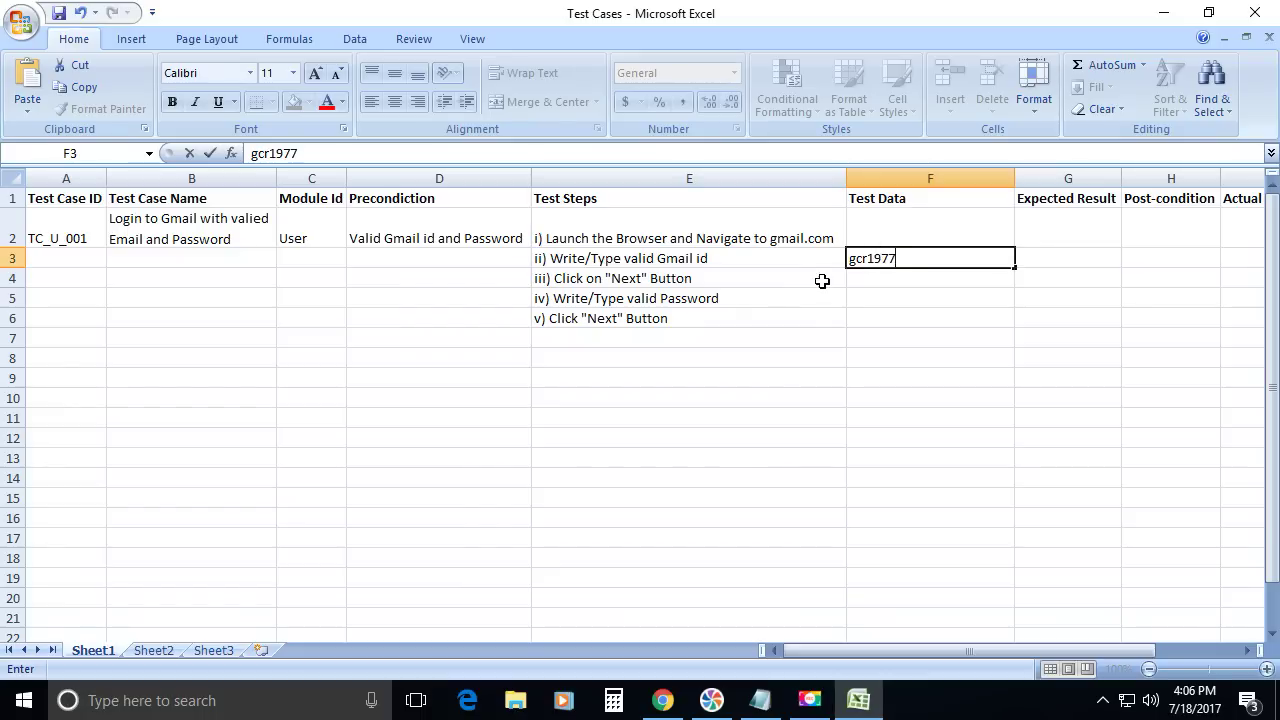
click(917, 283)
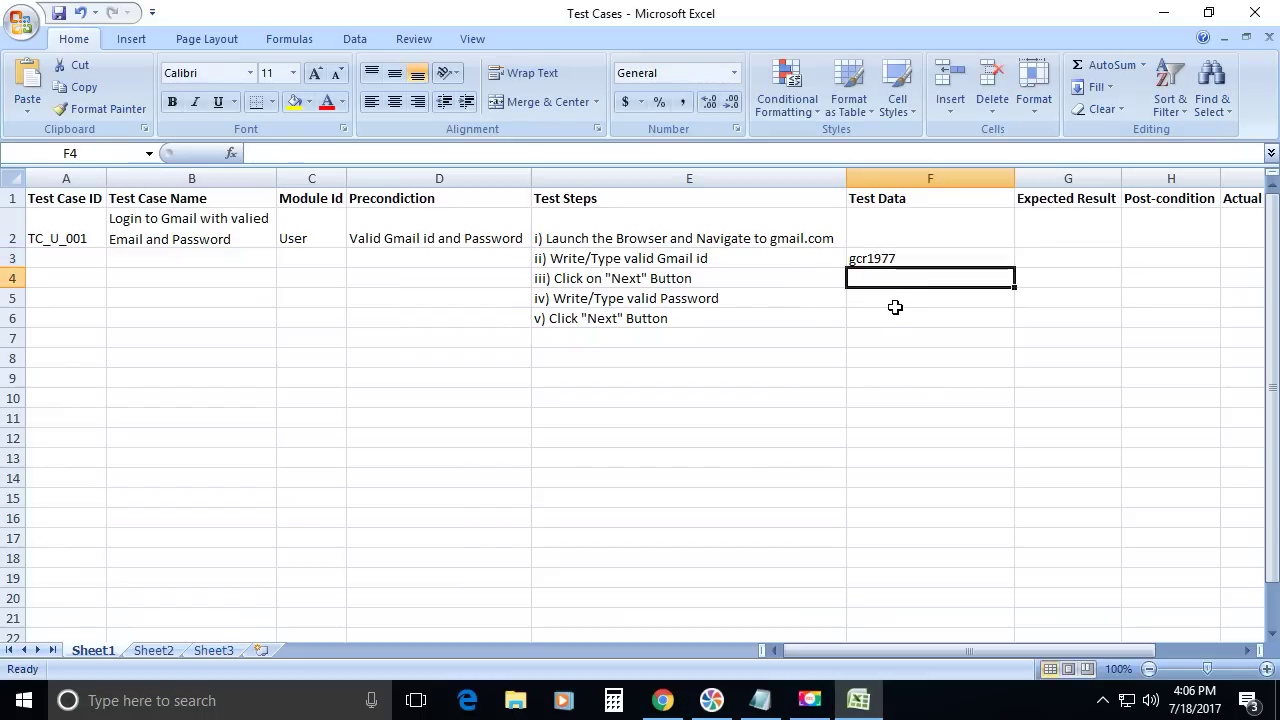
click(895, 306)
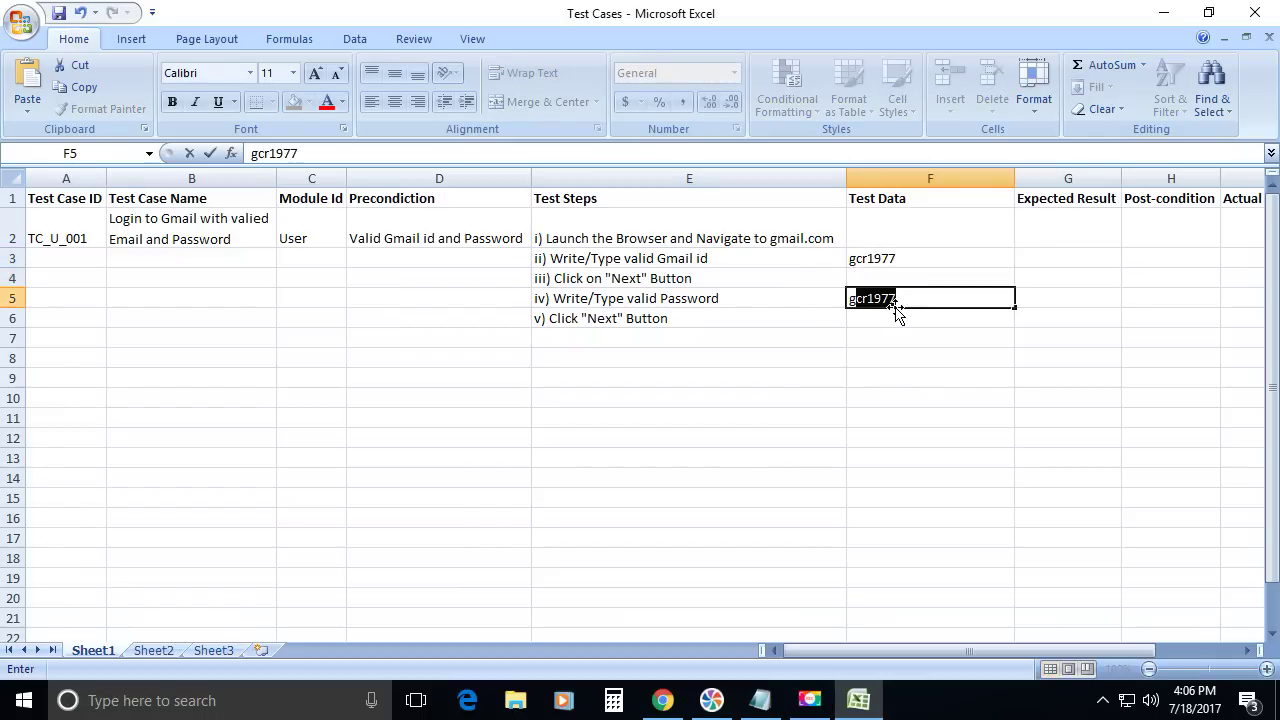
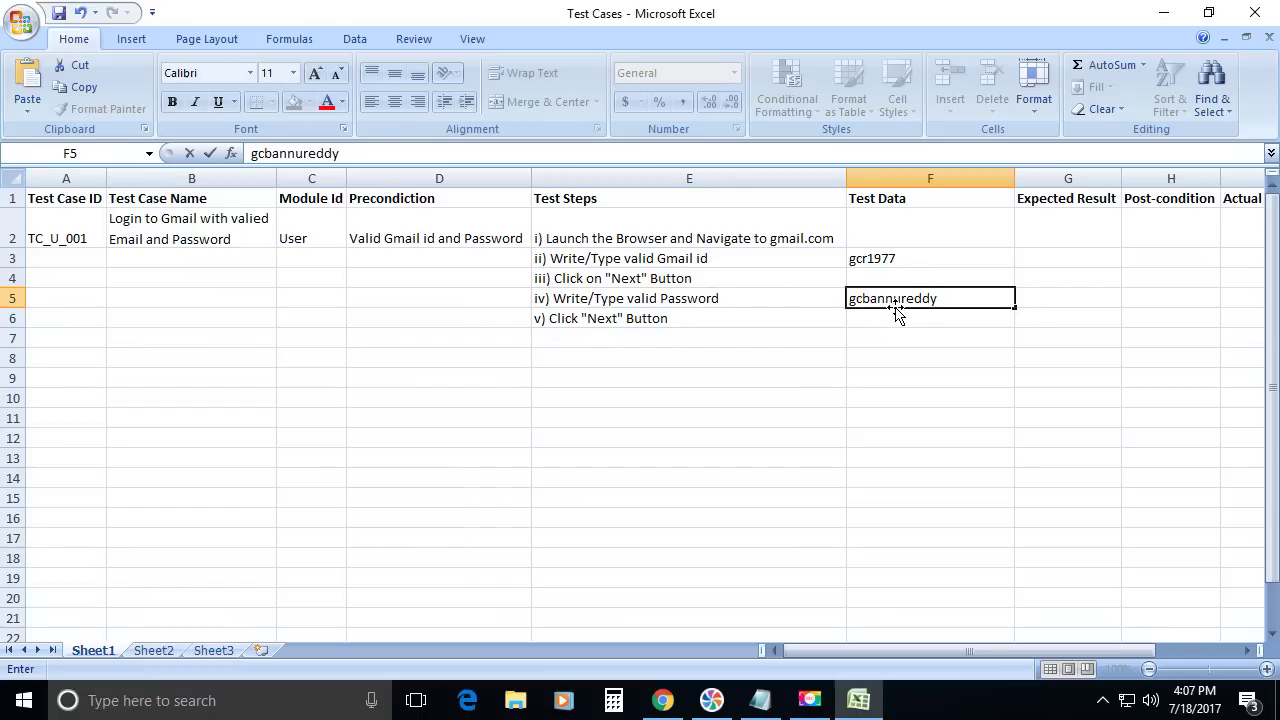
key(Return)
click(1058, 282)
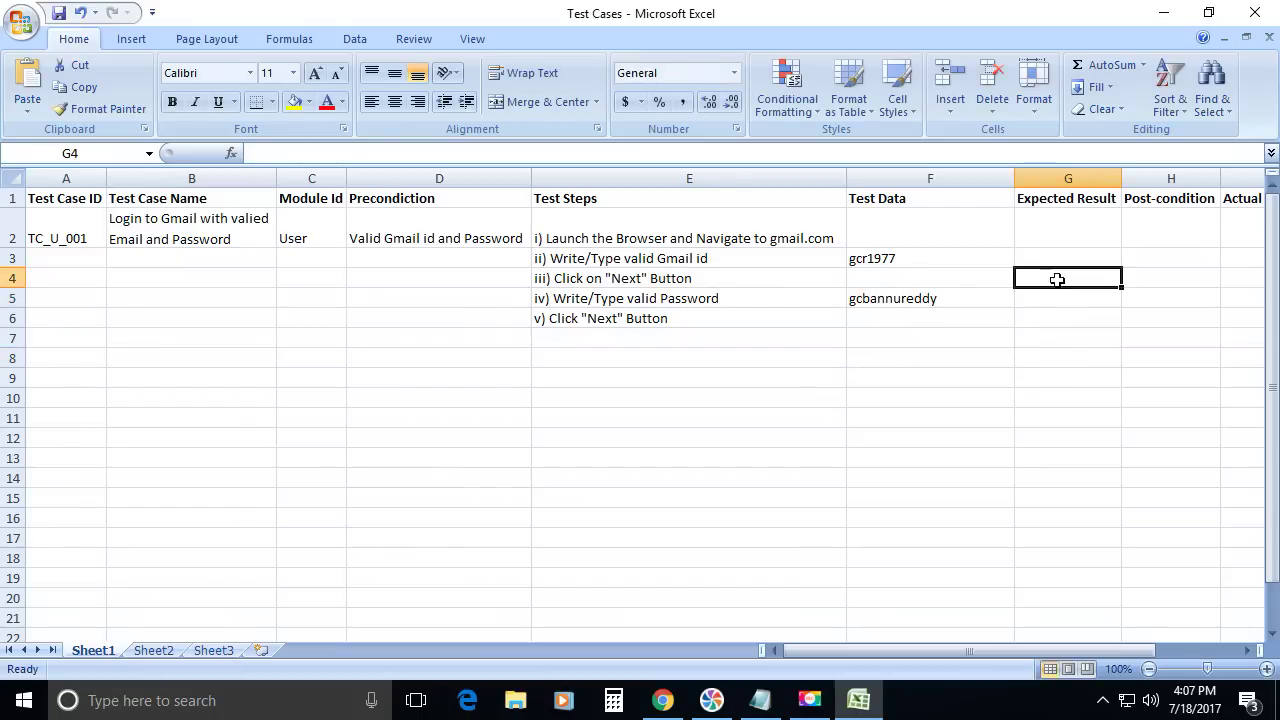
double_click(1014, 175)
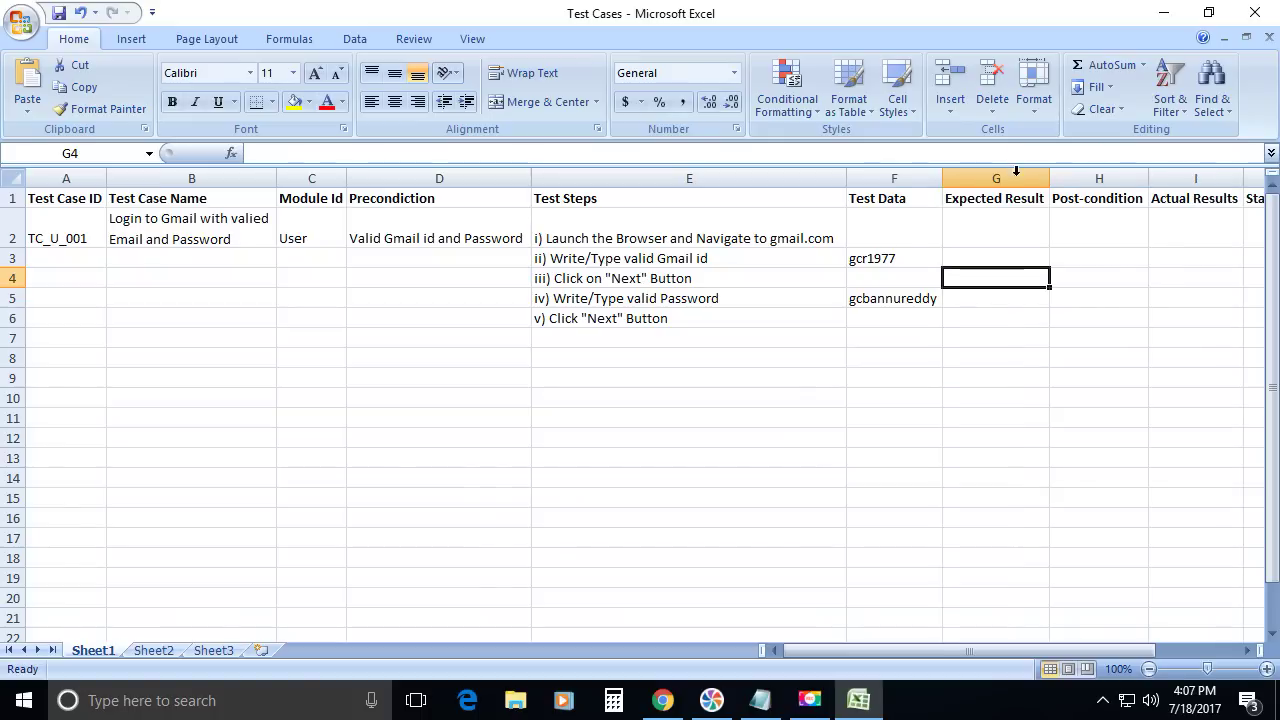
Step: Widen Expected Result column G, leave G2 unchanged, and reselect it for the next entry
drag(837, 651, 983, 655)
drag(797, 179, 1012, 180)
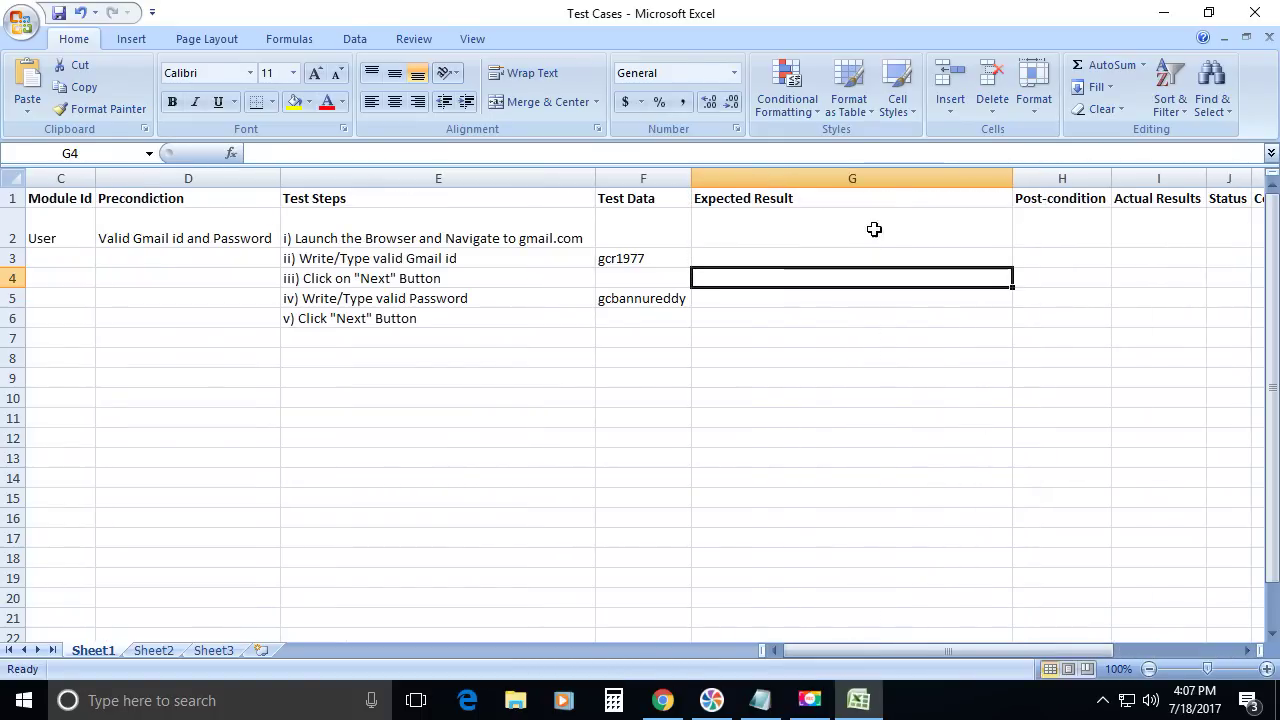
click(772, 224)
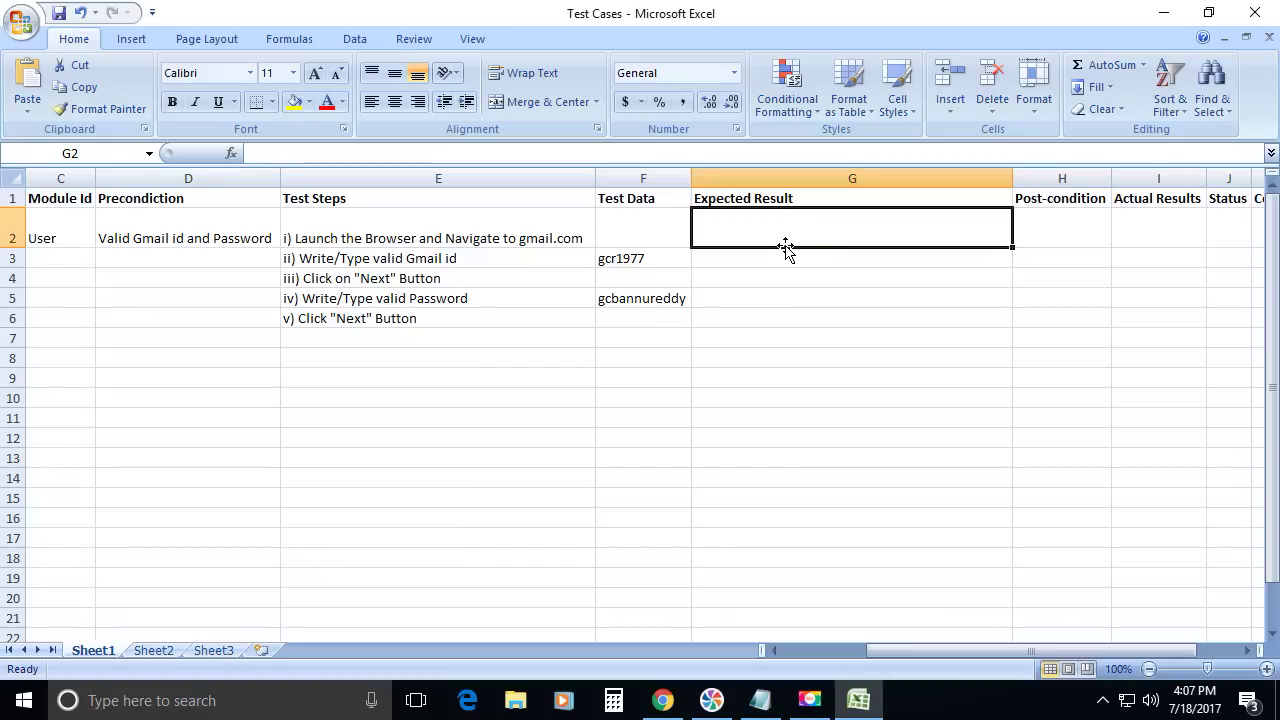
double_click(731, 239)
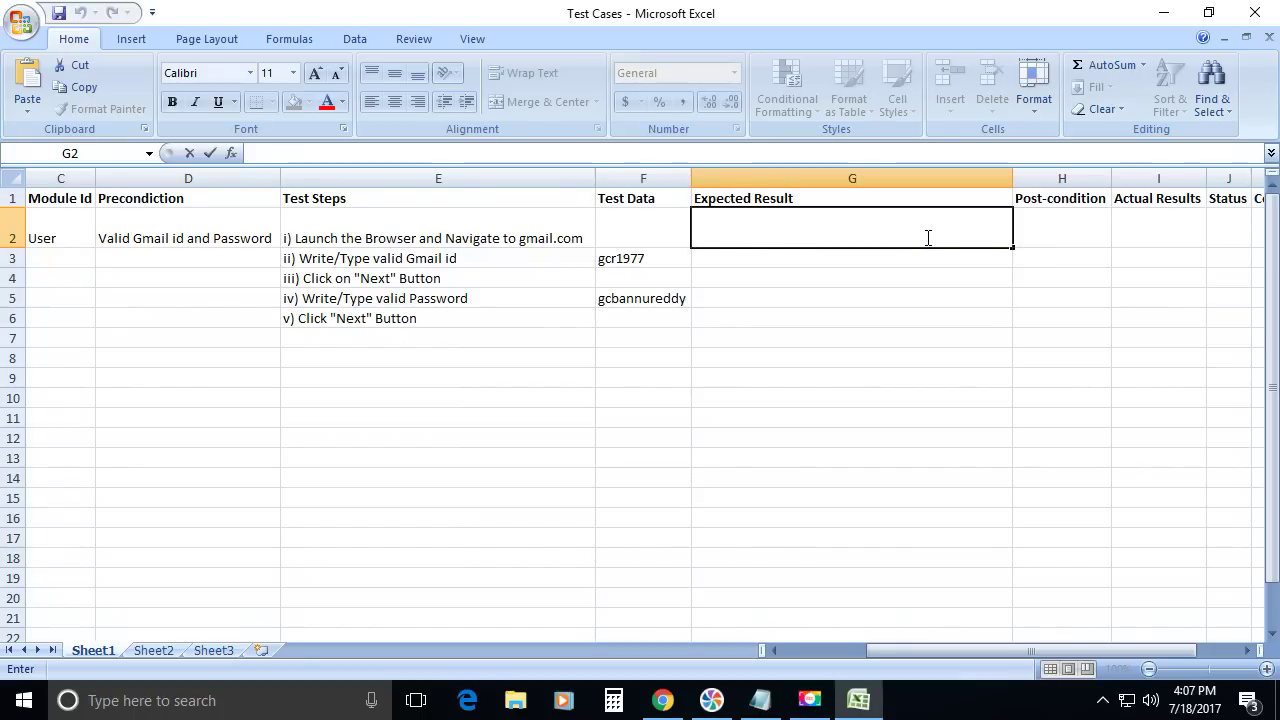
click(1058, 234)
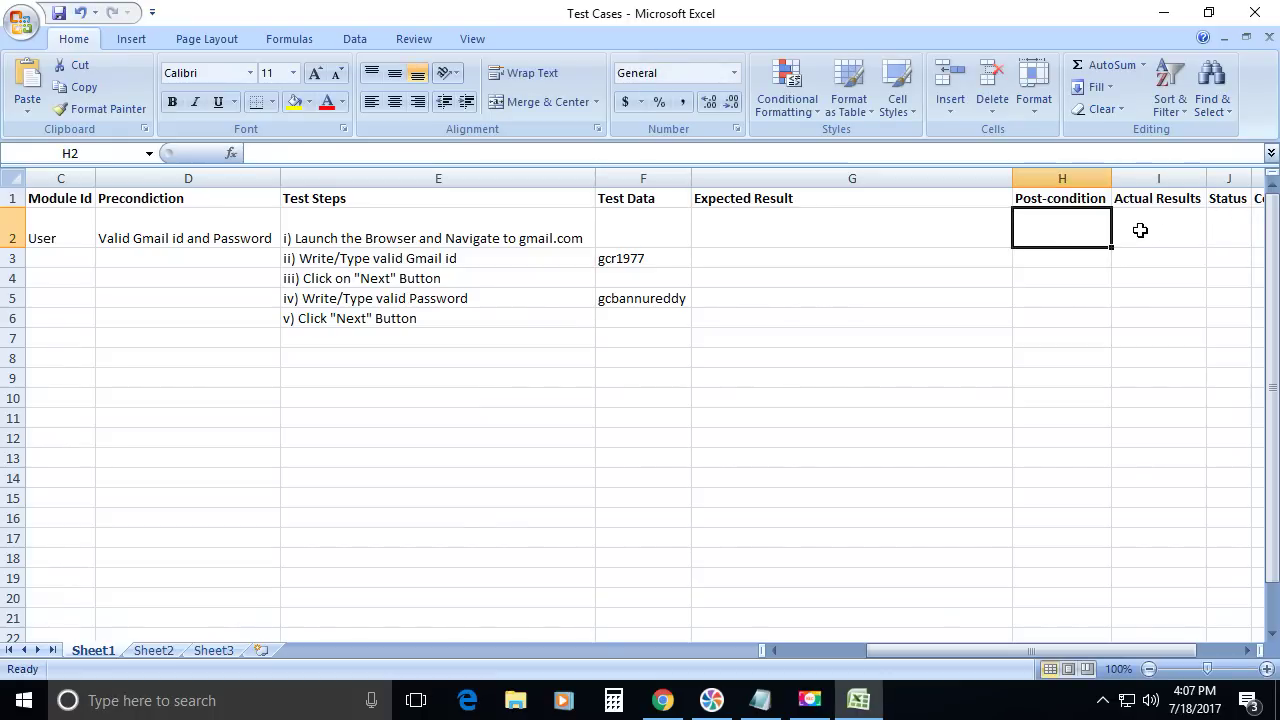
click(828, 229)
click(1176, 215)
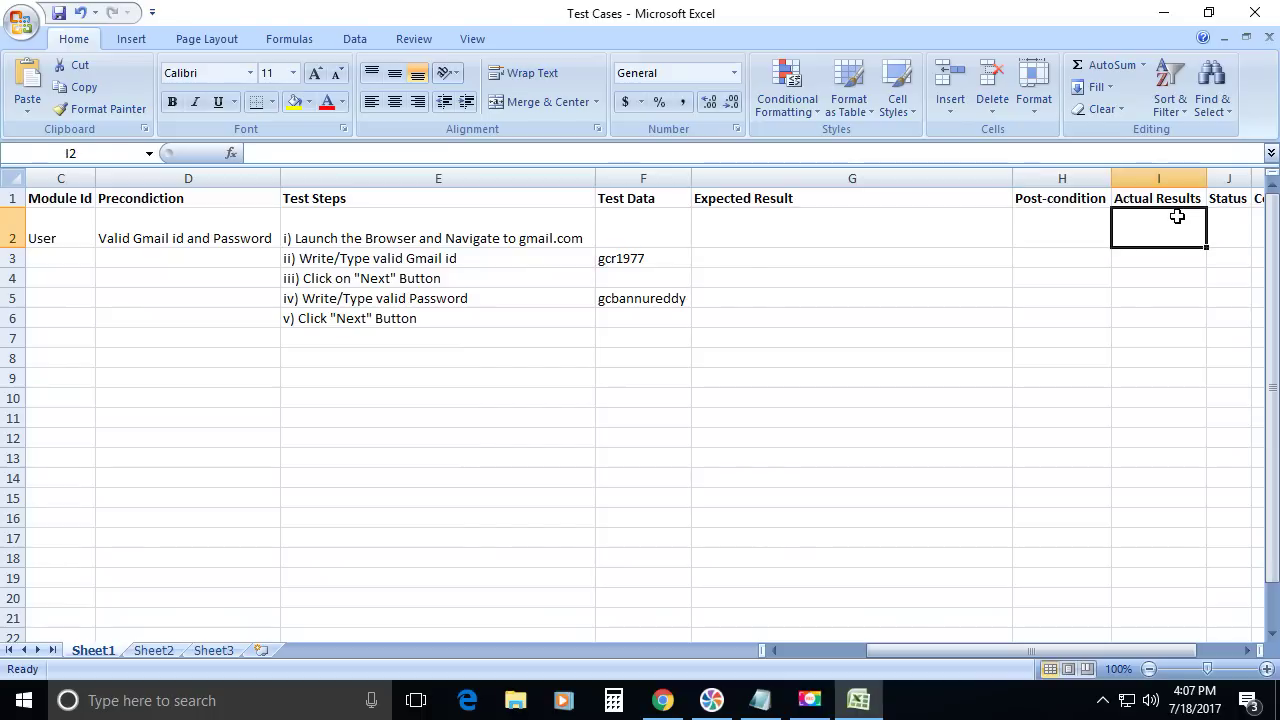
click(802, 217)
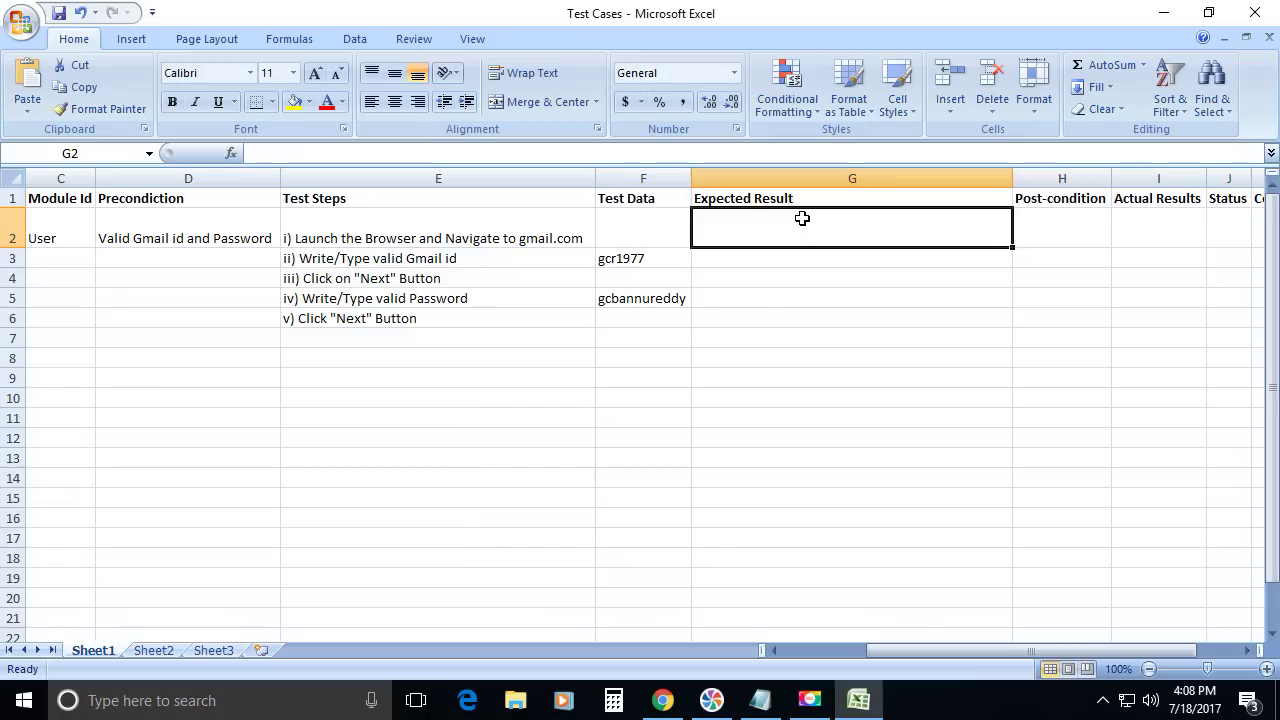
Step: Type 'i) Gmail Home Page Opened' into cell G2 and commit it
double_click(763, 229)
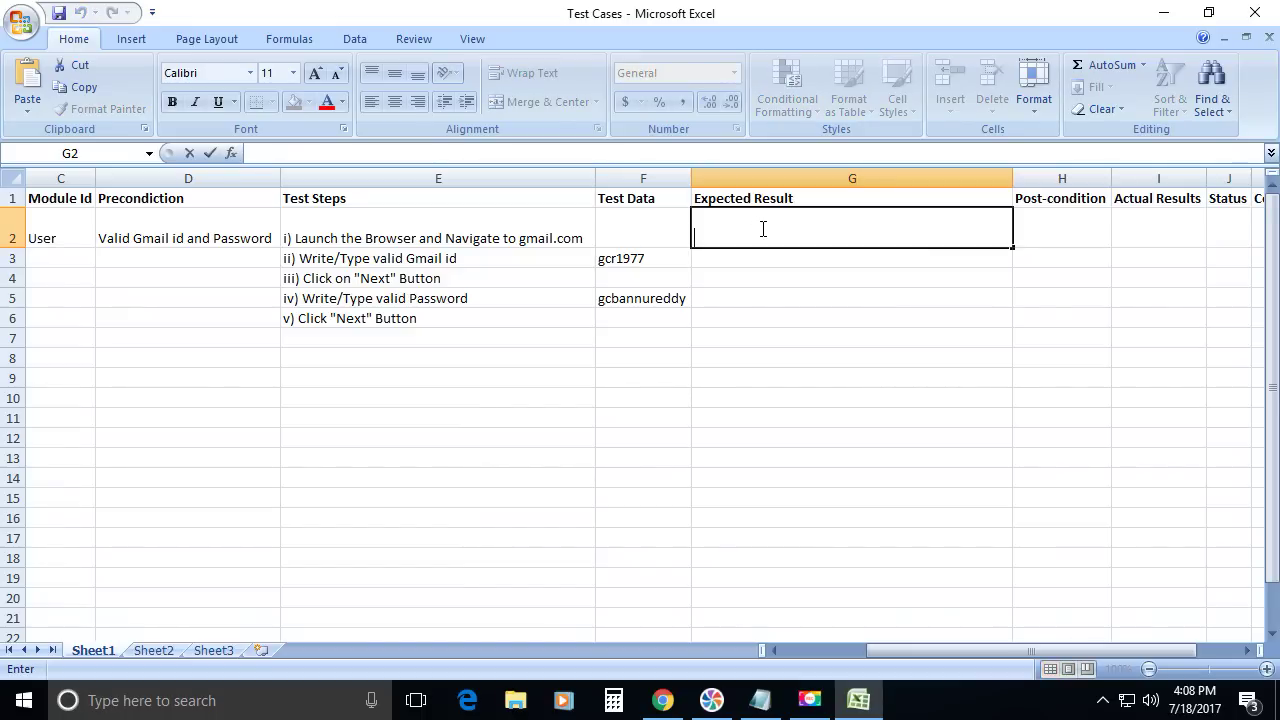
text(i) Gmail Home Pa)
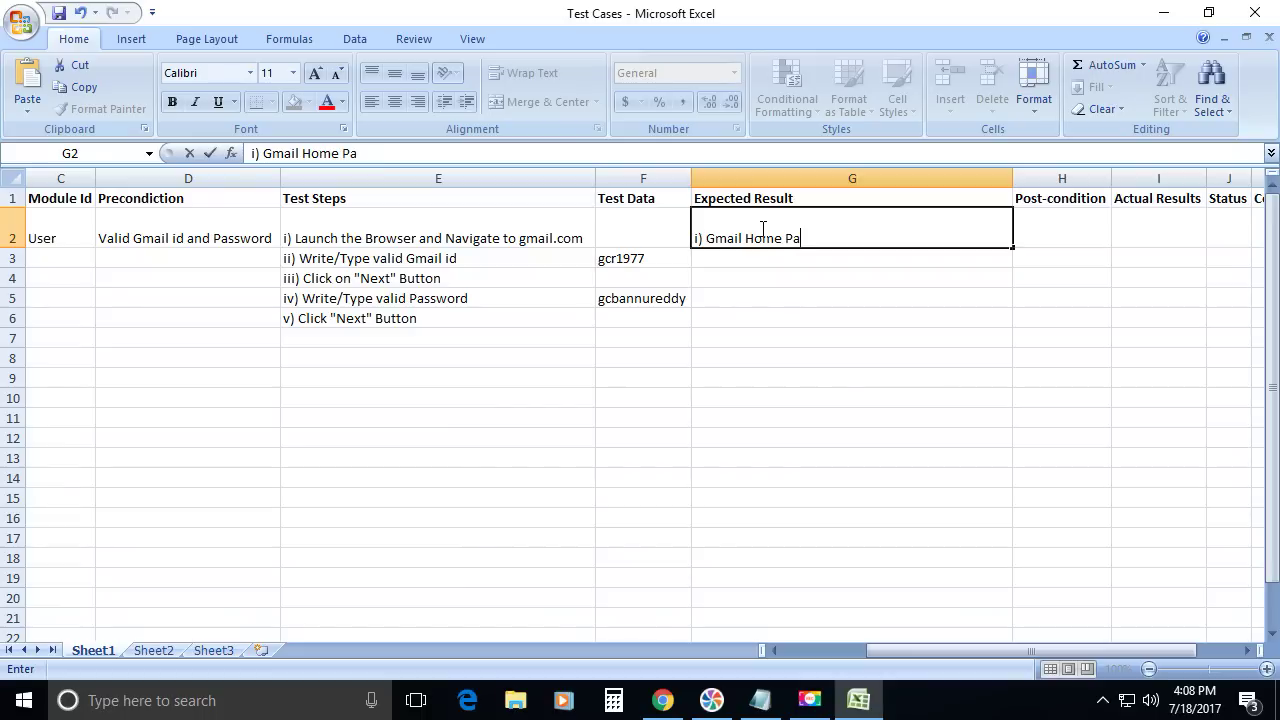
text(ge Opened)
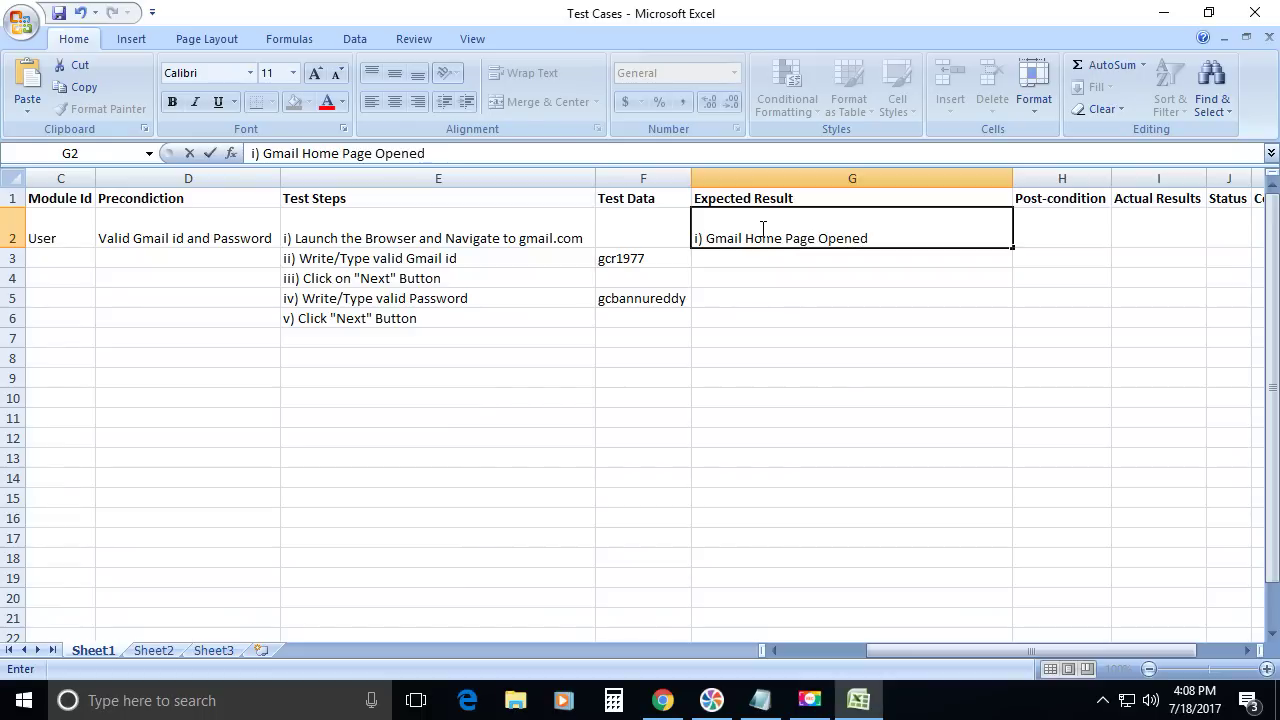
click(729, 262)
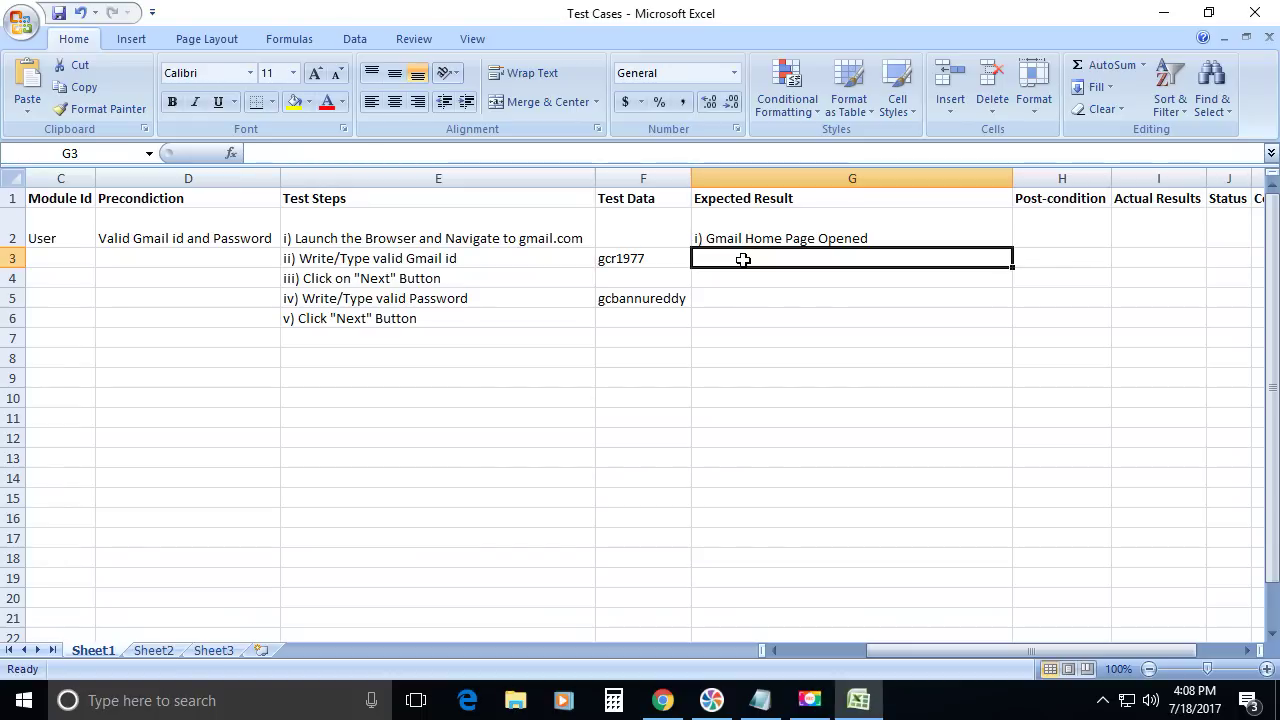
click(1185, 218)
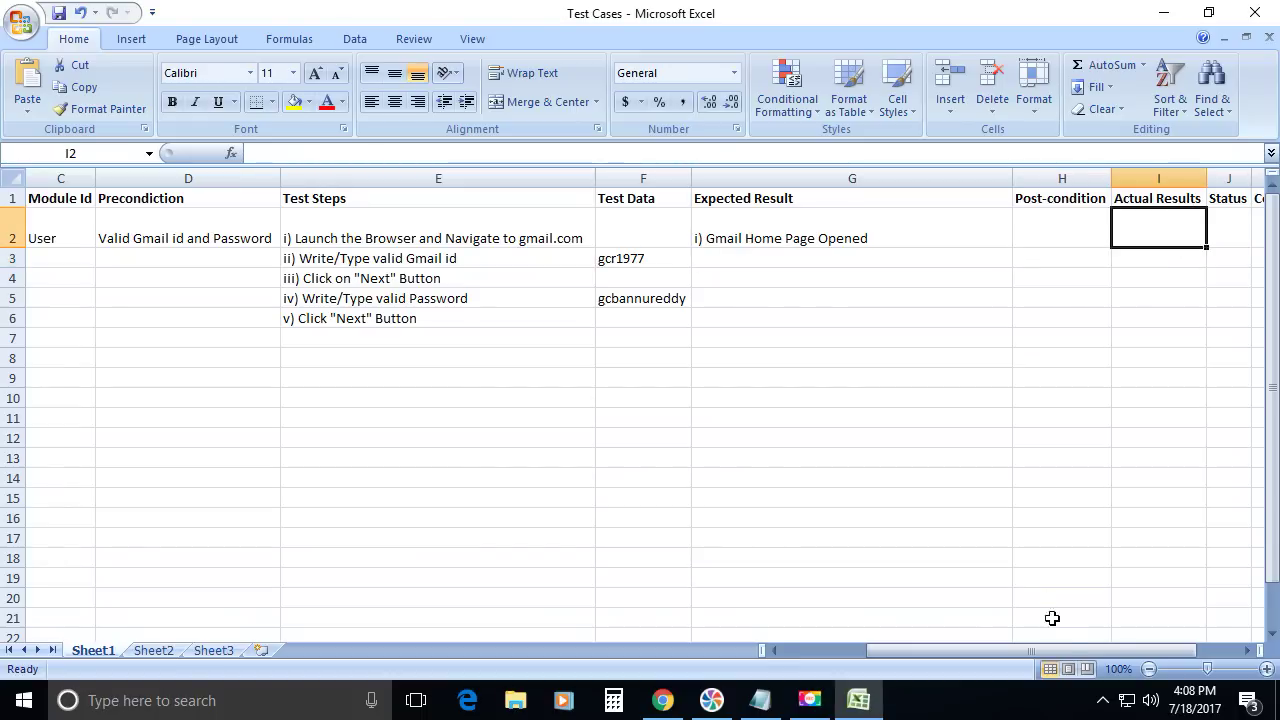
drag(1076, 648, 1118, 642)
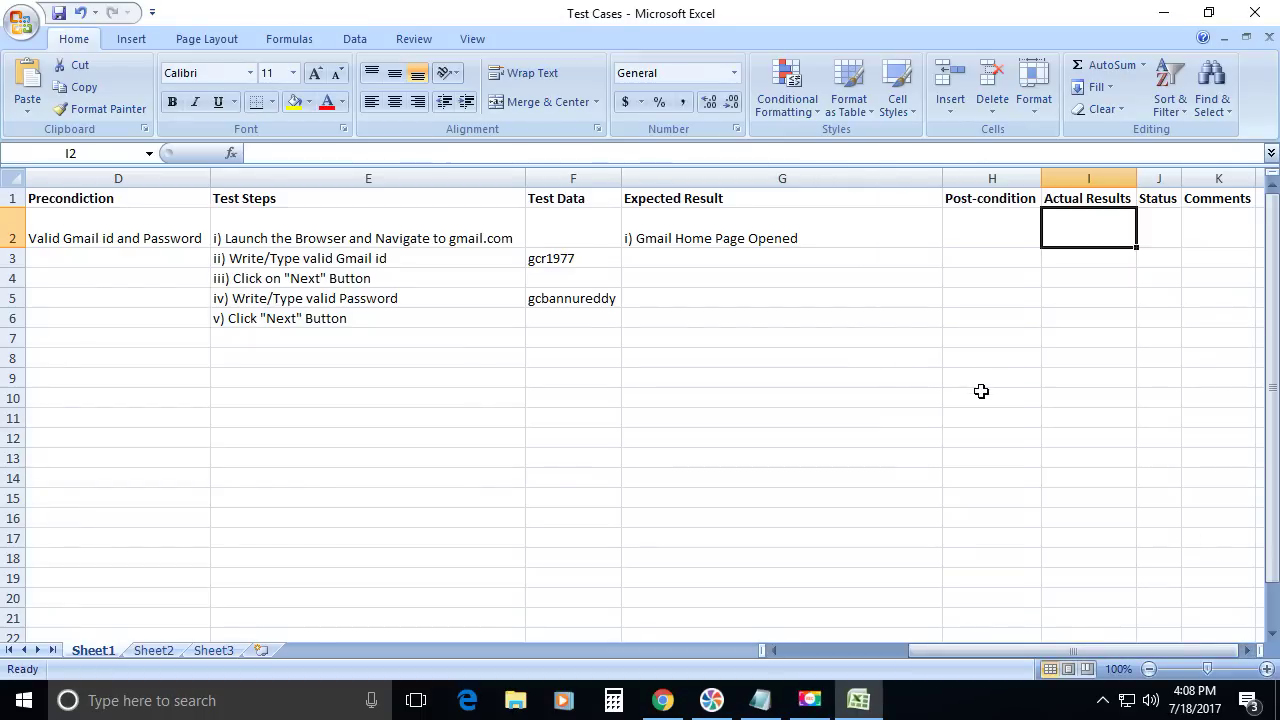
click(742, 217)
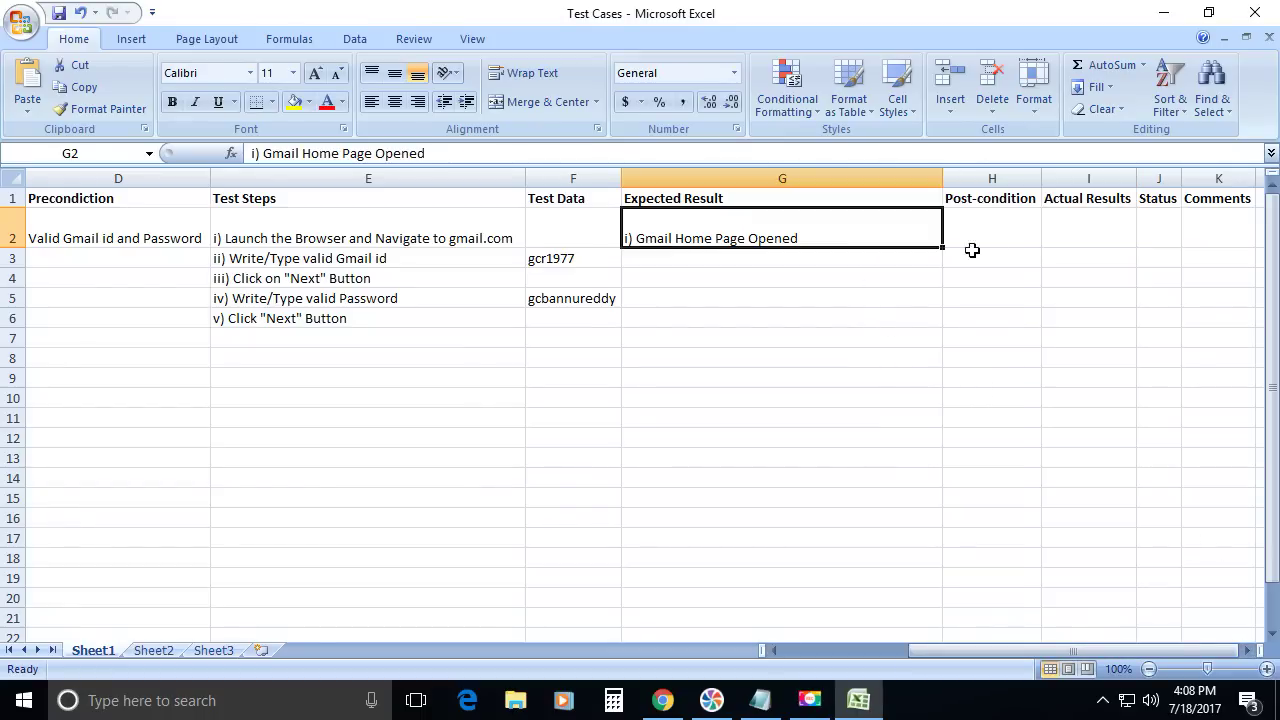
click(1069, 224)
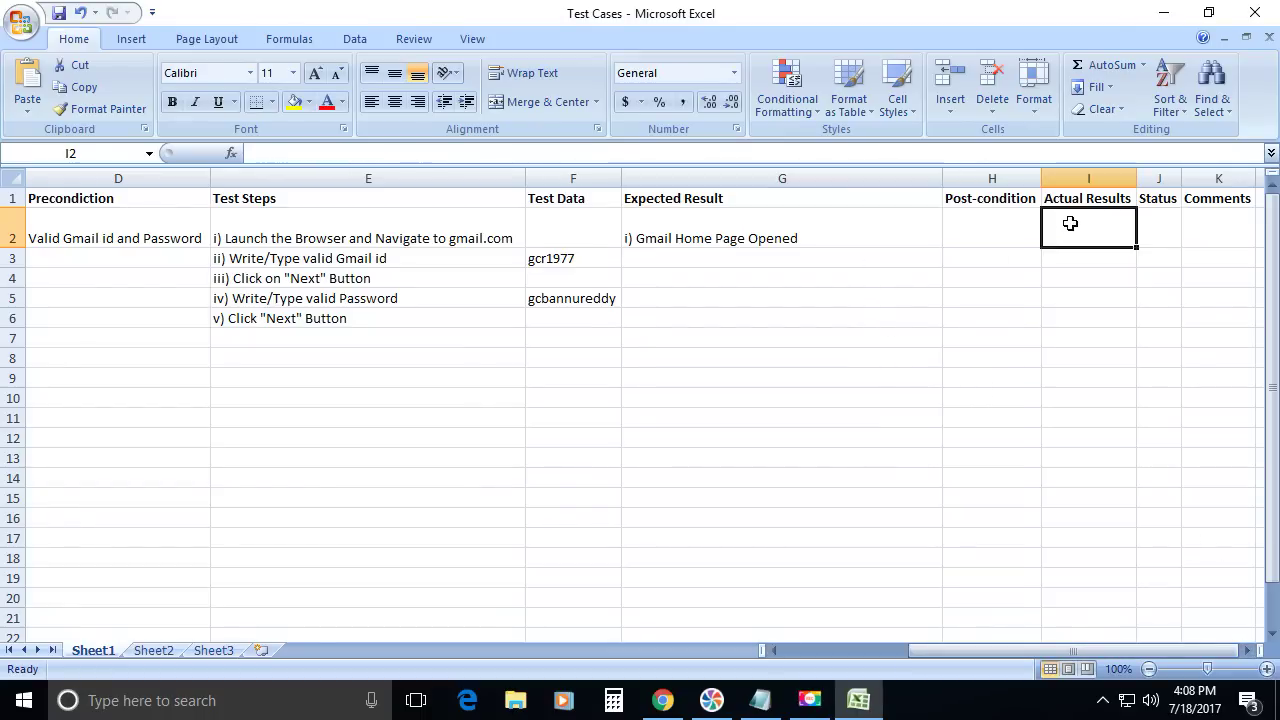
click(1164, 224)
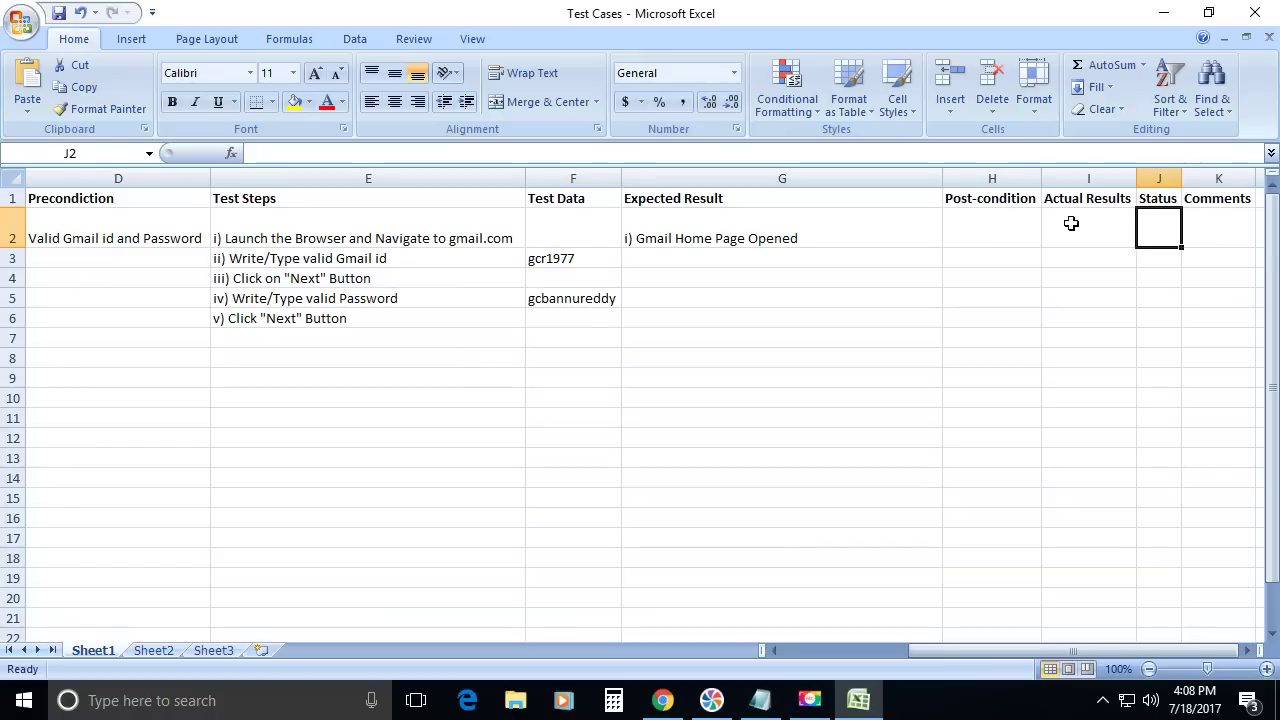
click(1104, 225)
click(734, 232)
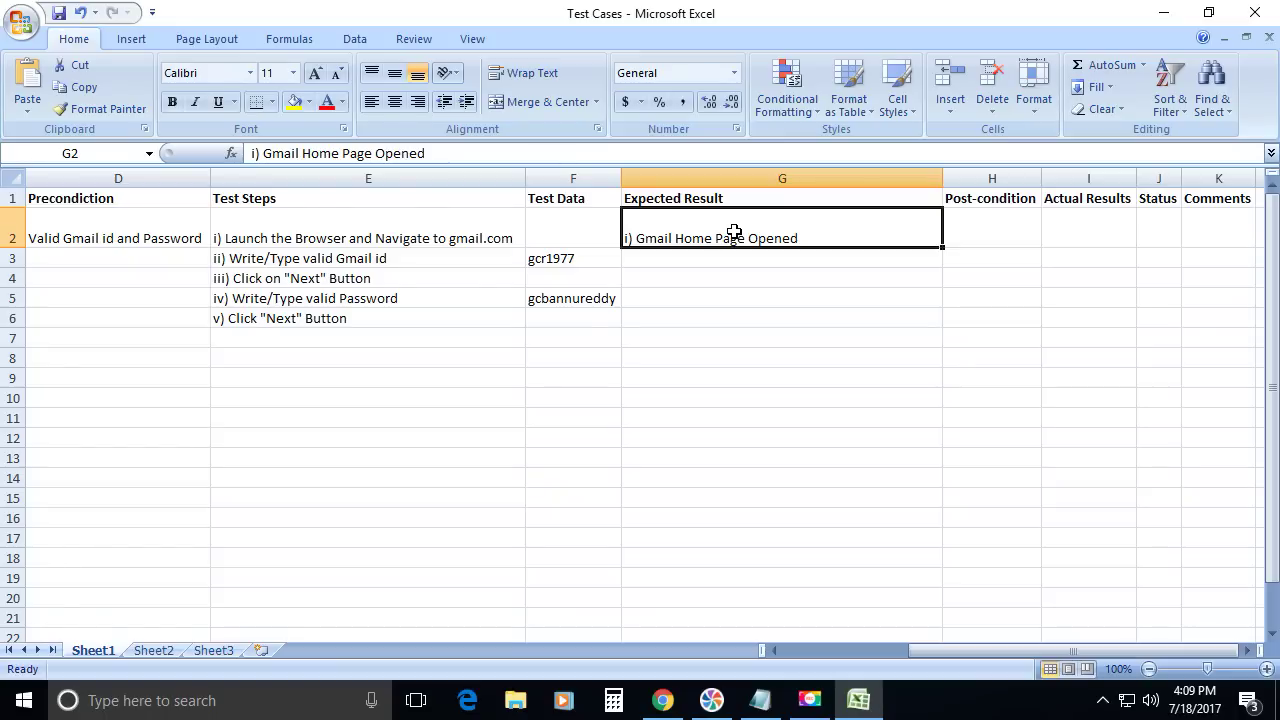
Step: Enter 'User Gmail Page' in the Post-condition cell H2
click(1082, 225)
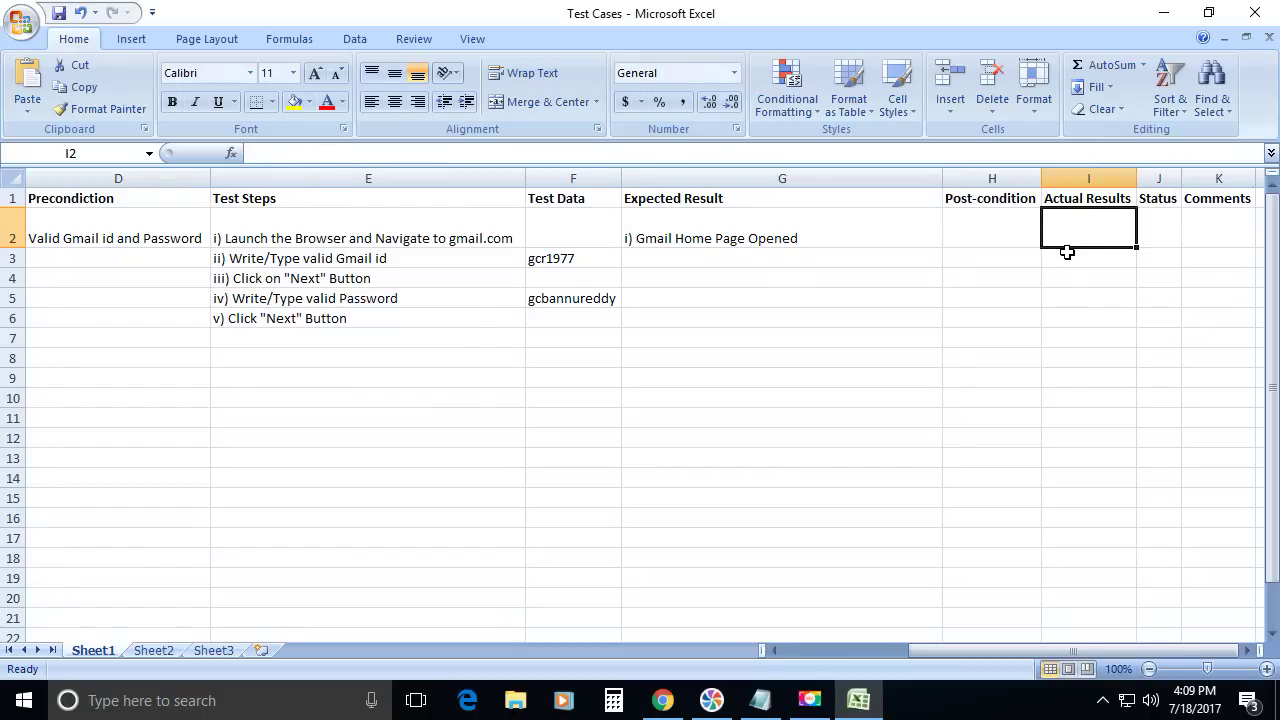
click(1172, 222)
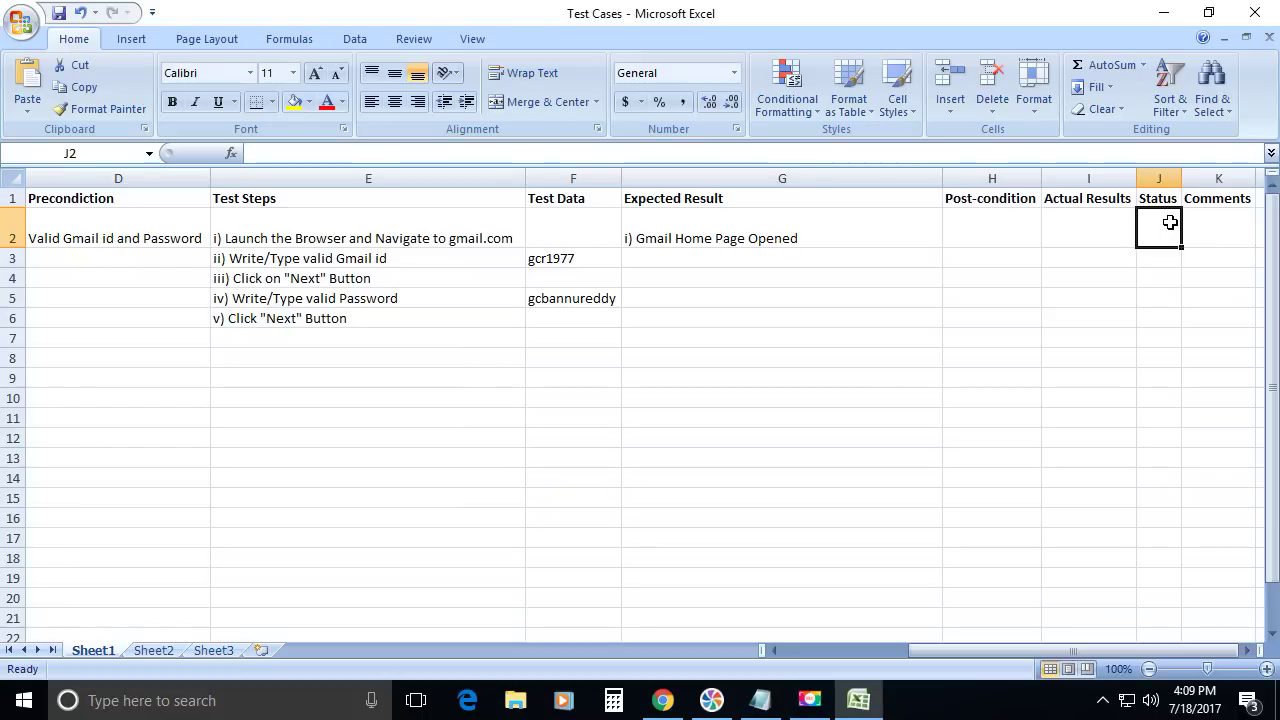
click(990, 224)
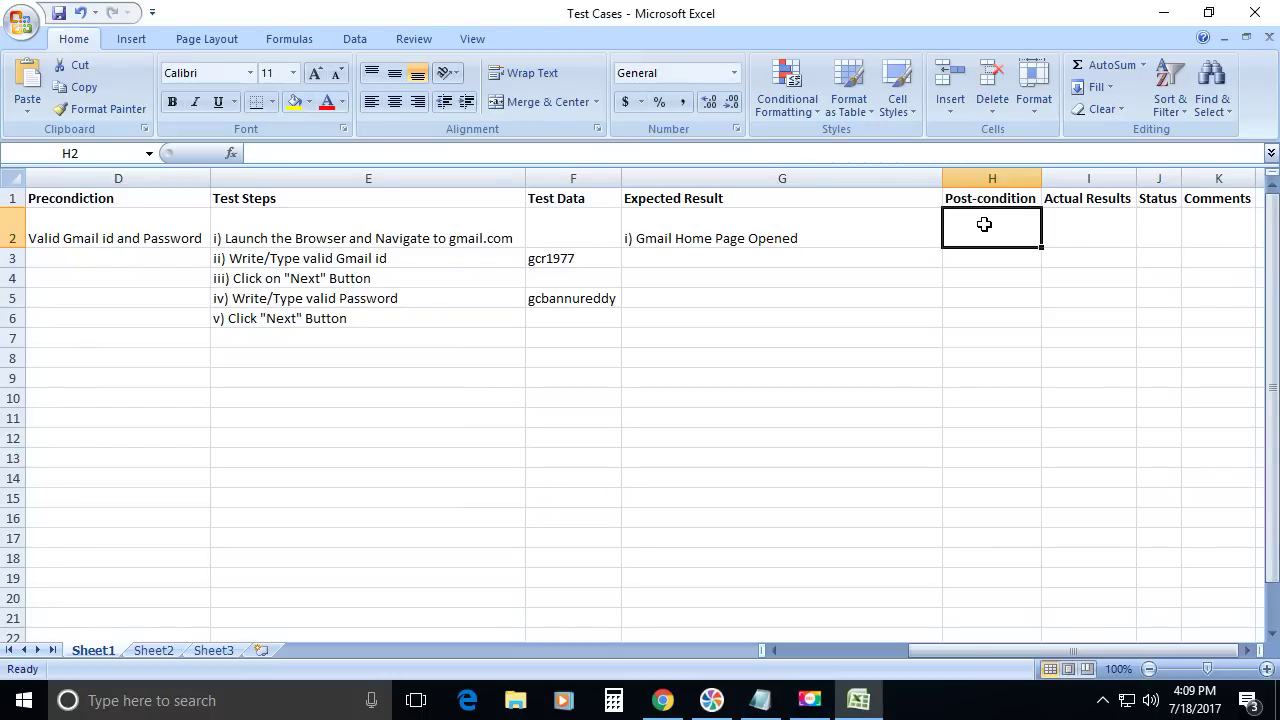
click(1053, 205)
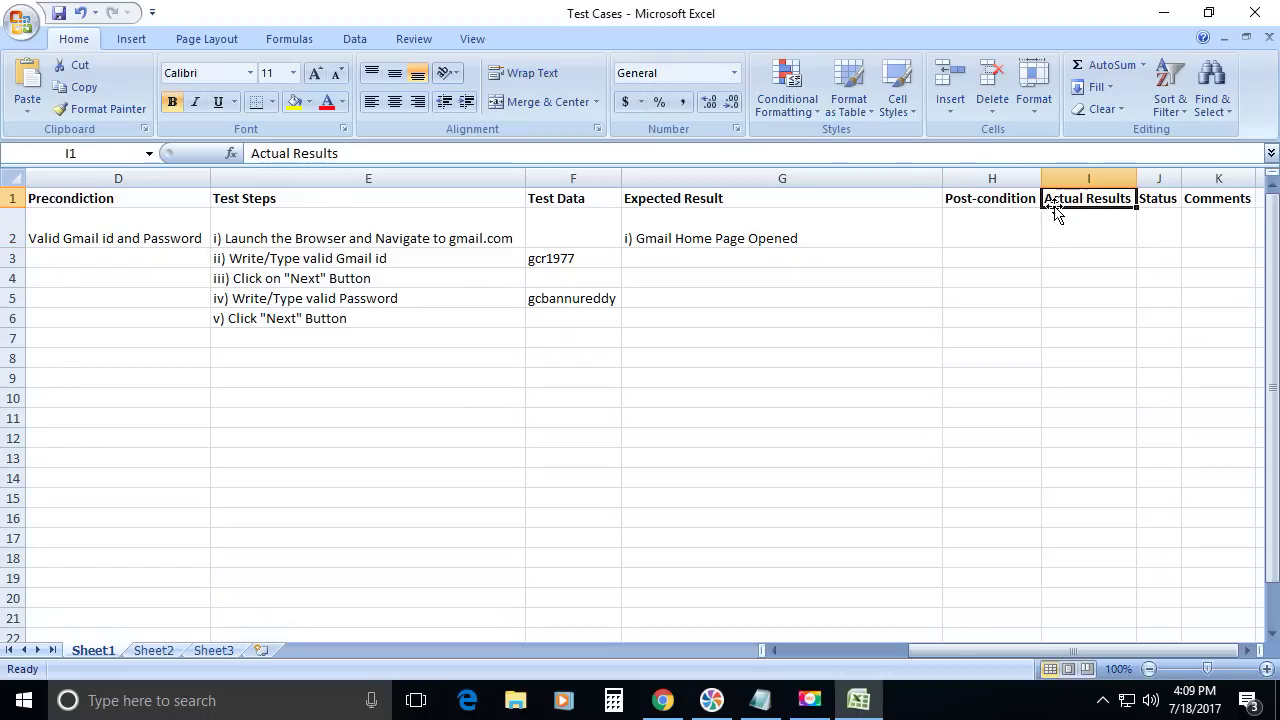
click(1188, 219)
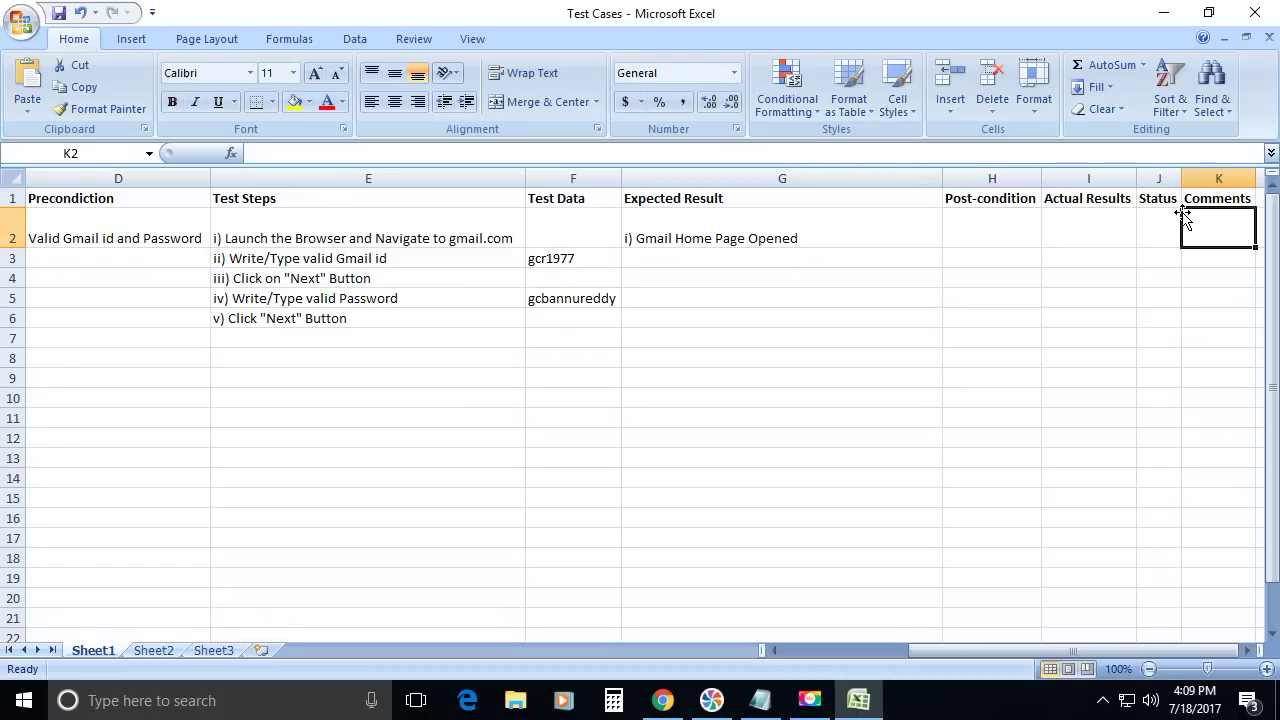
click(1161, 221)
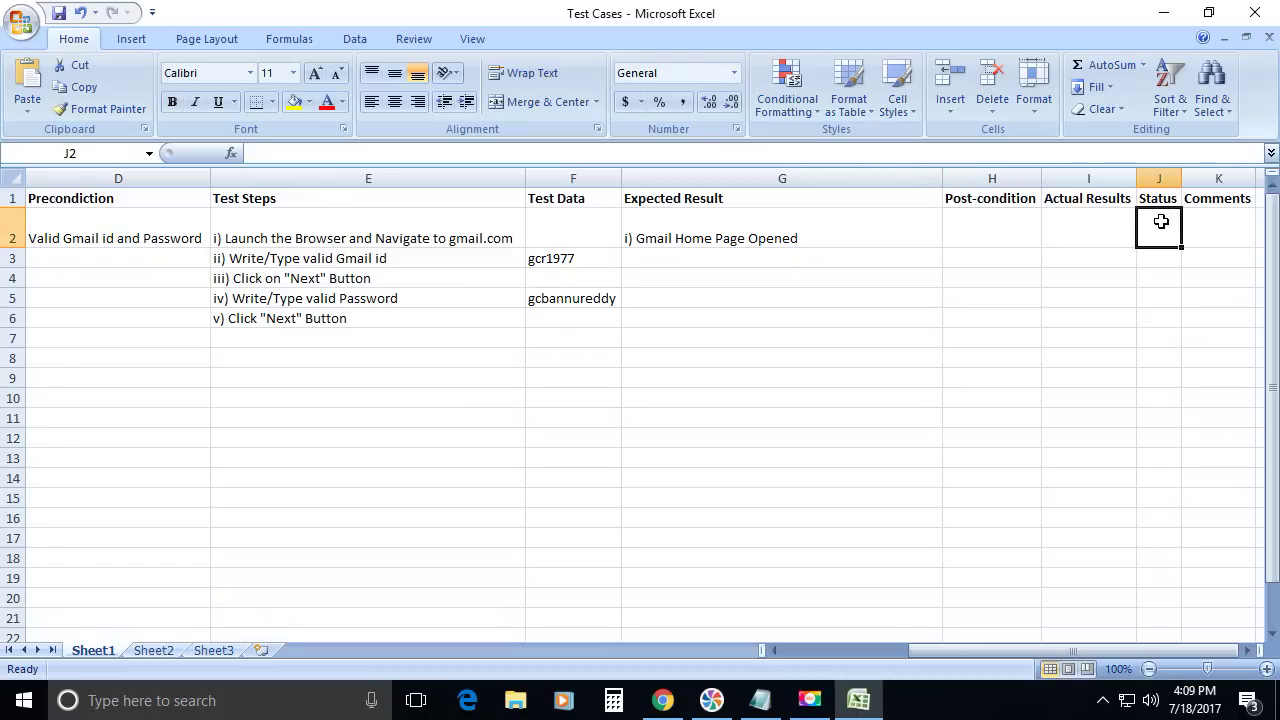
click(1027, 221)
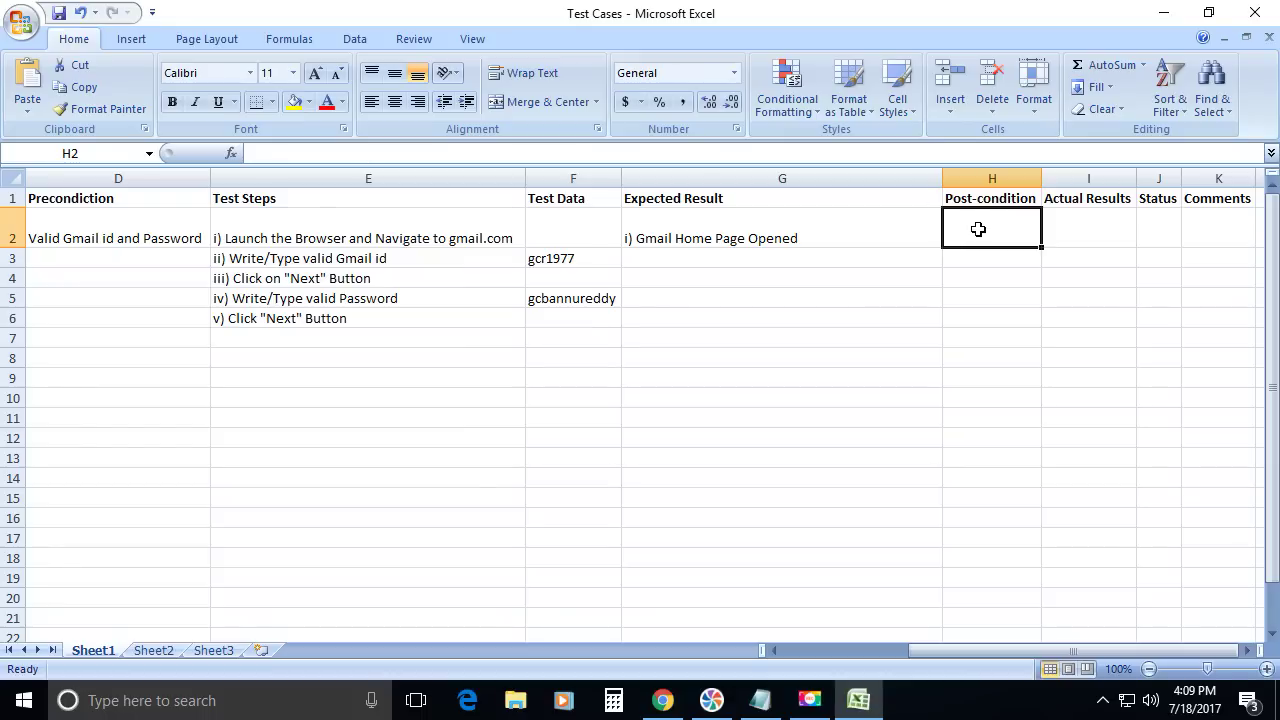
text(User)
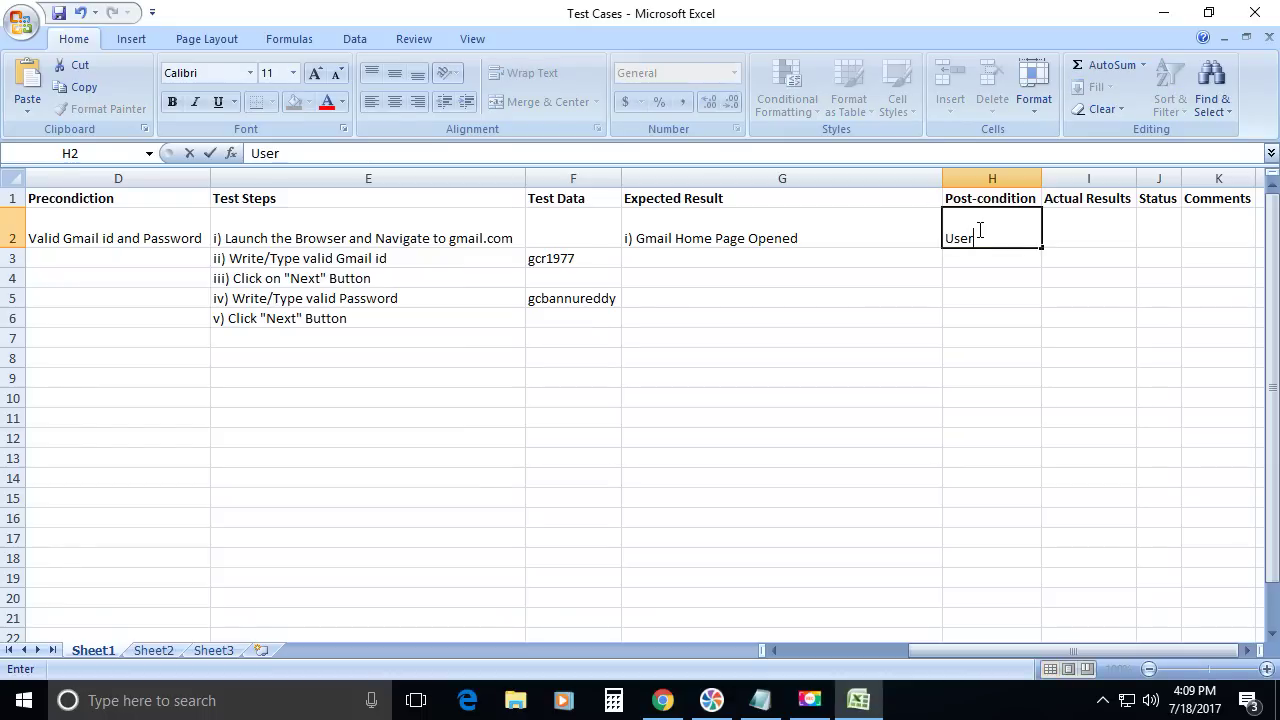
text( Gmail Page)
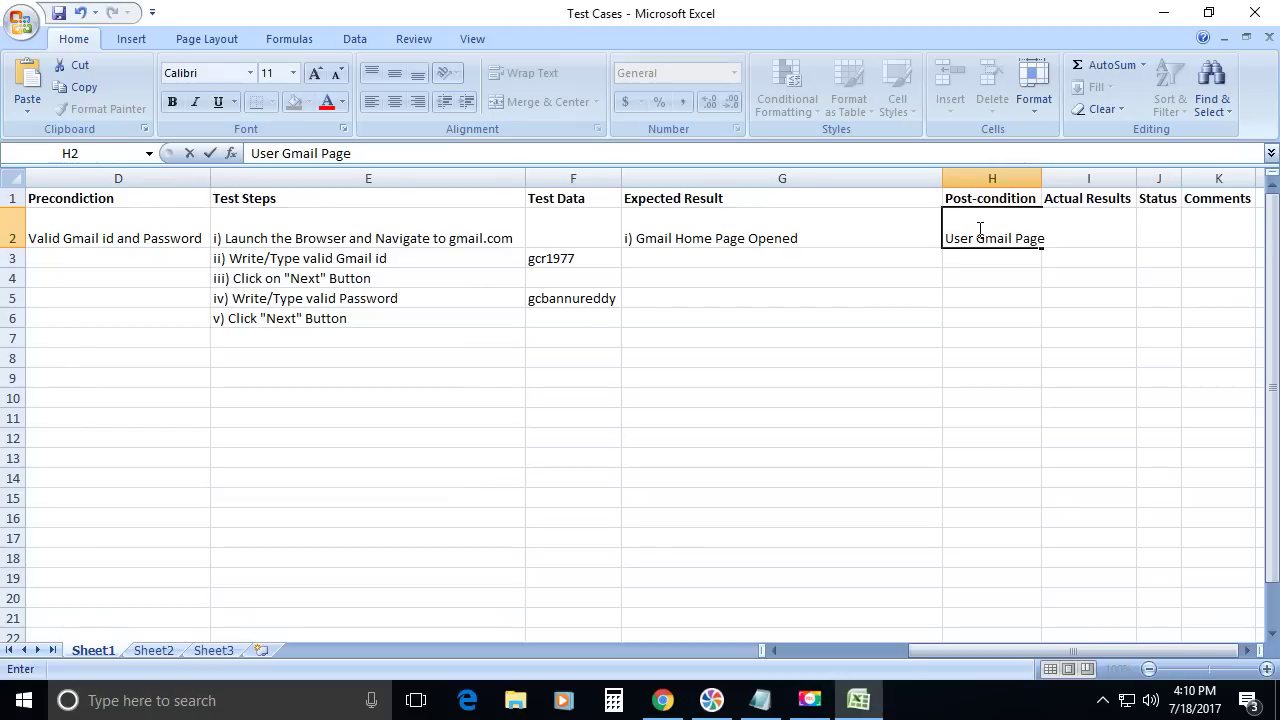
key(alt)
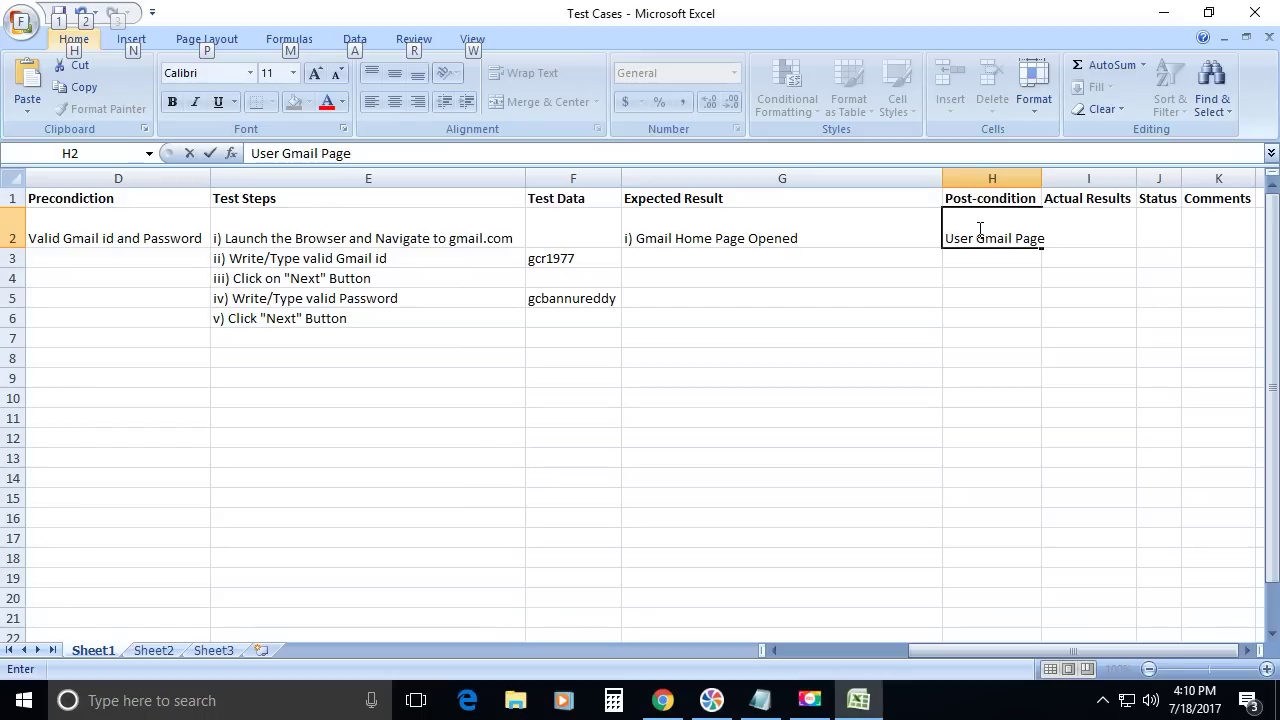
Step: Add 'opened' on a second line in H2 and widen column H to fit
double_click(1046, 237)
click(1047, 237)
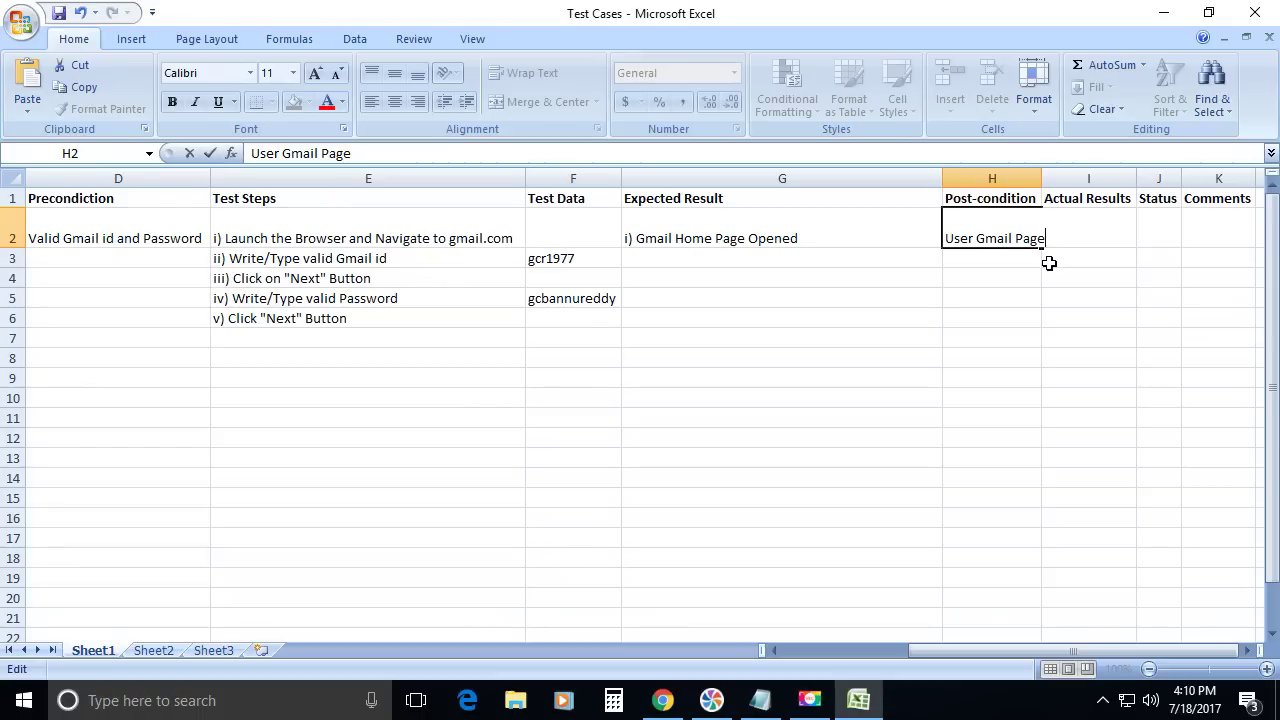
key(alt+Return)
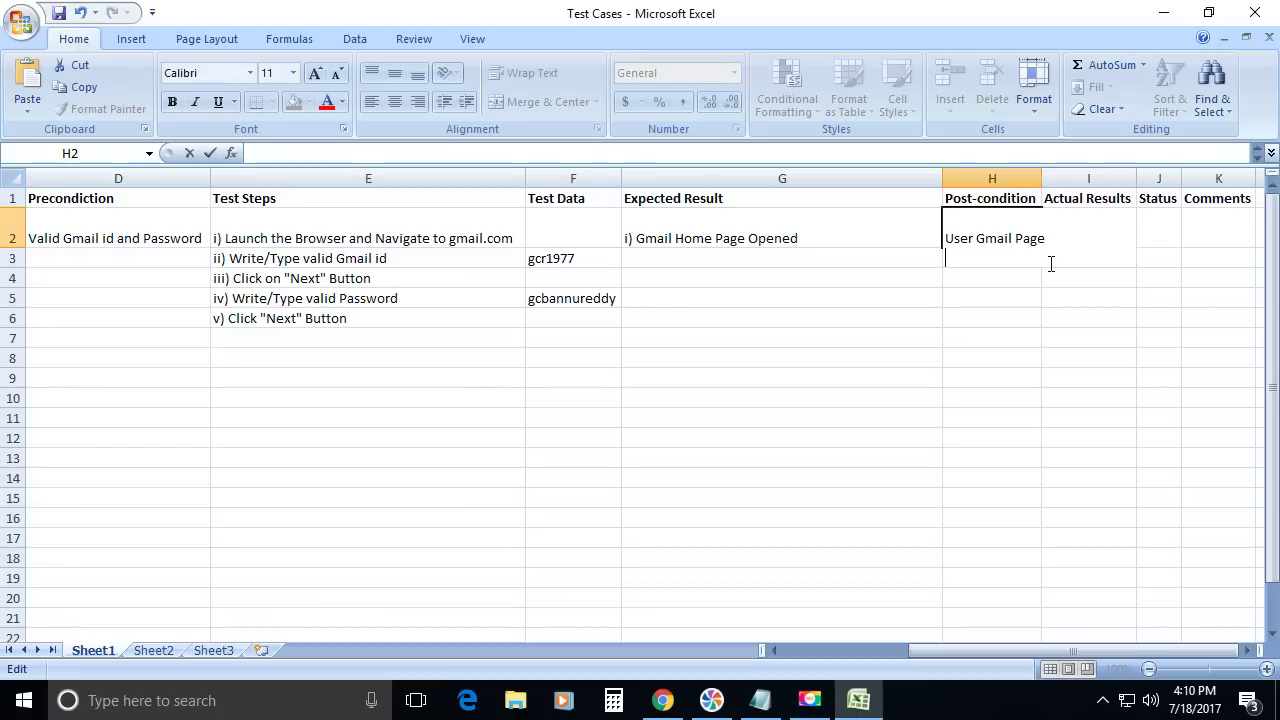
text(opened)
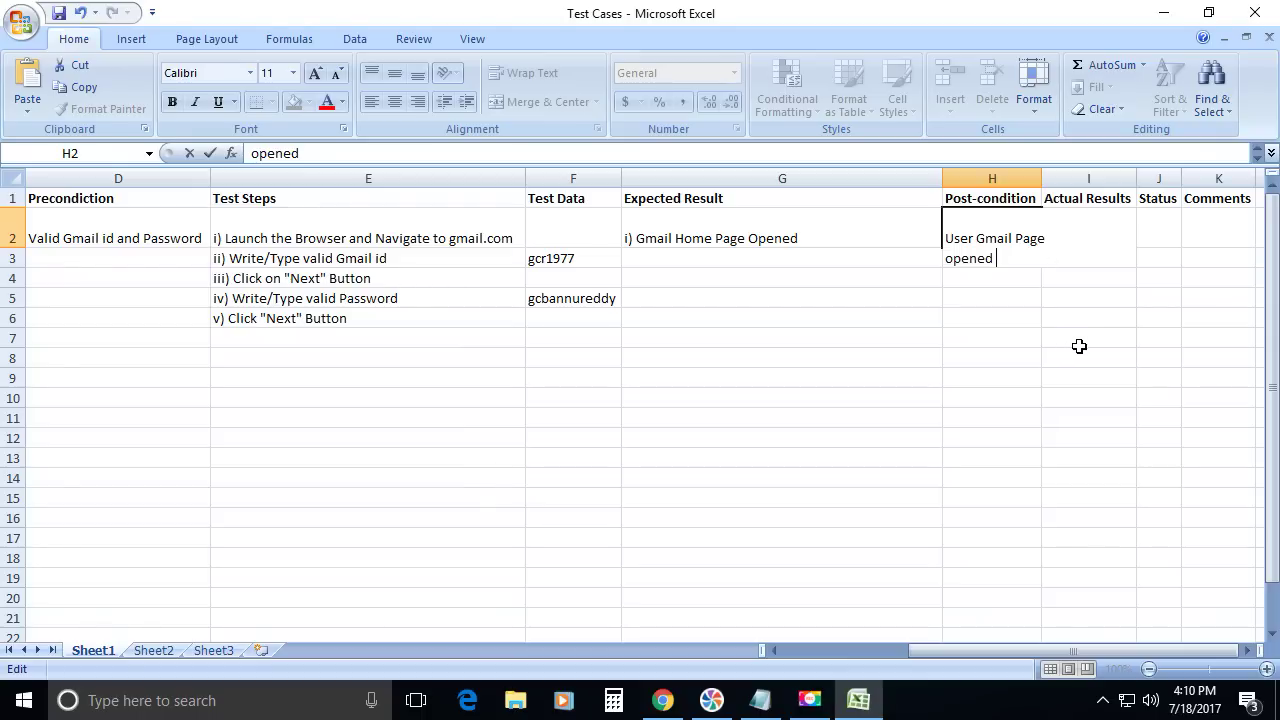
drag(1079, 346, 1041, 334)
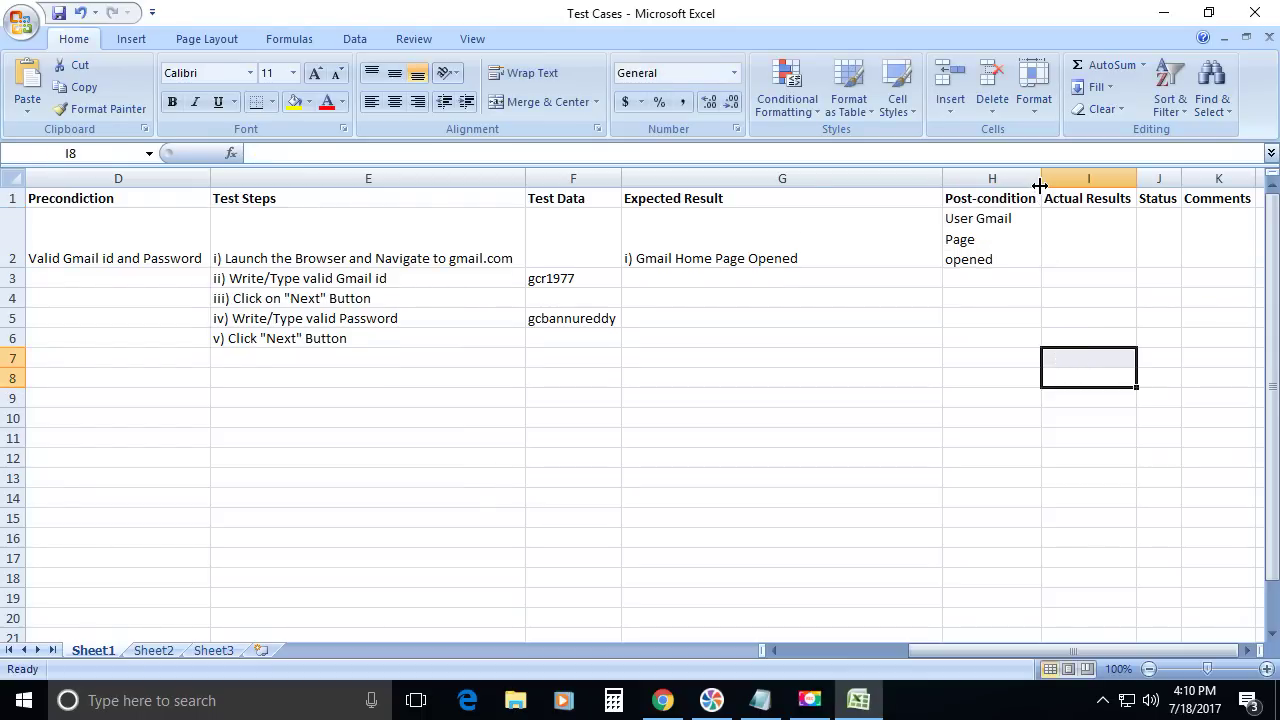
drag(1040, 182, 1061, 182)
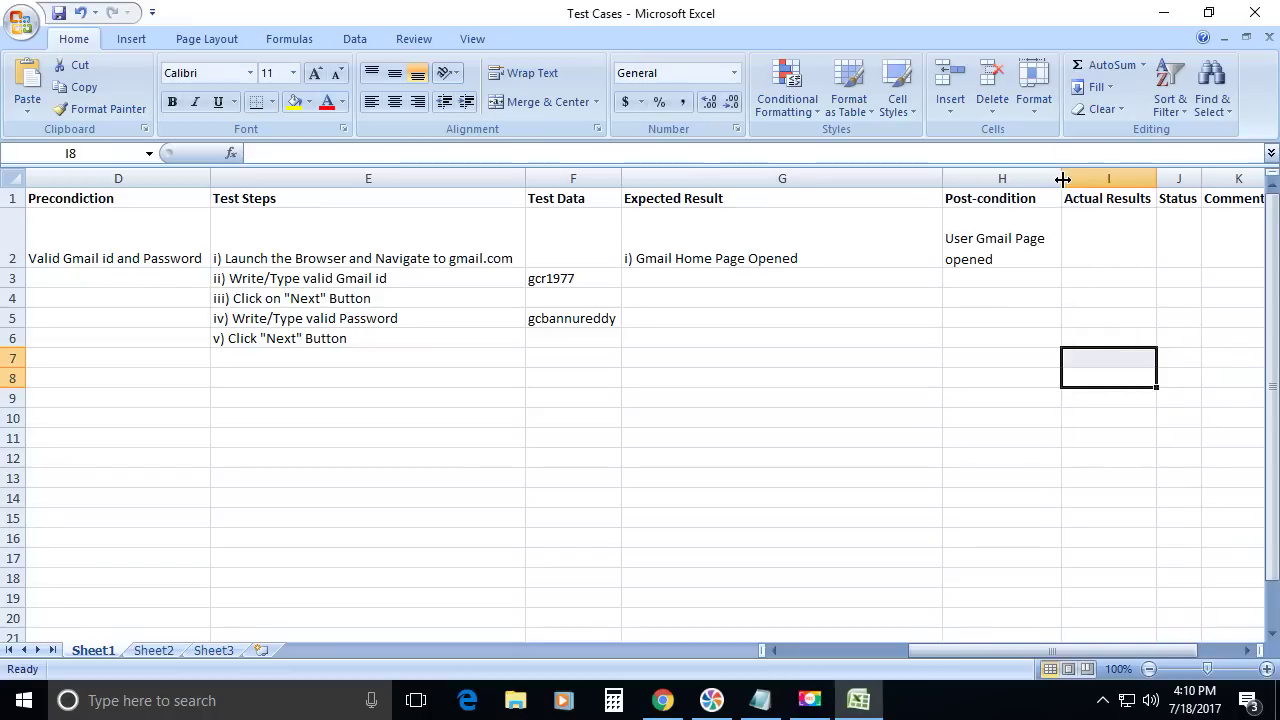
click(1027, 320)
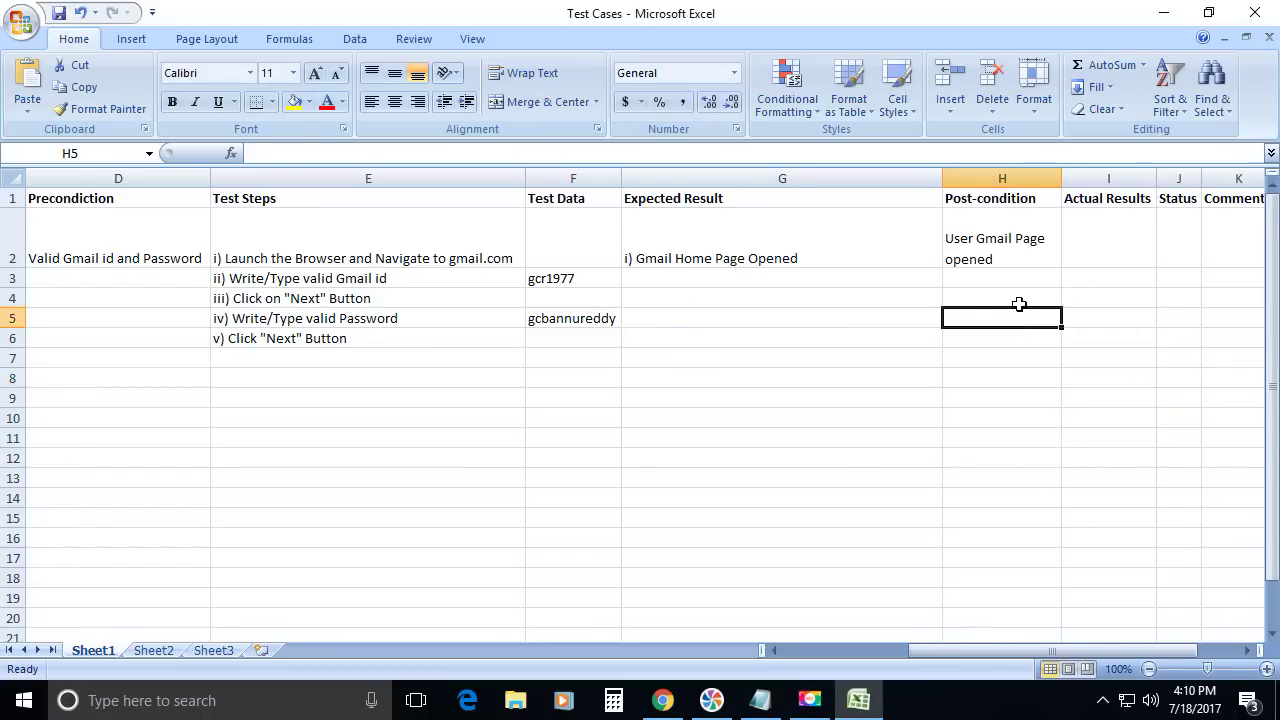
click(712, 290)
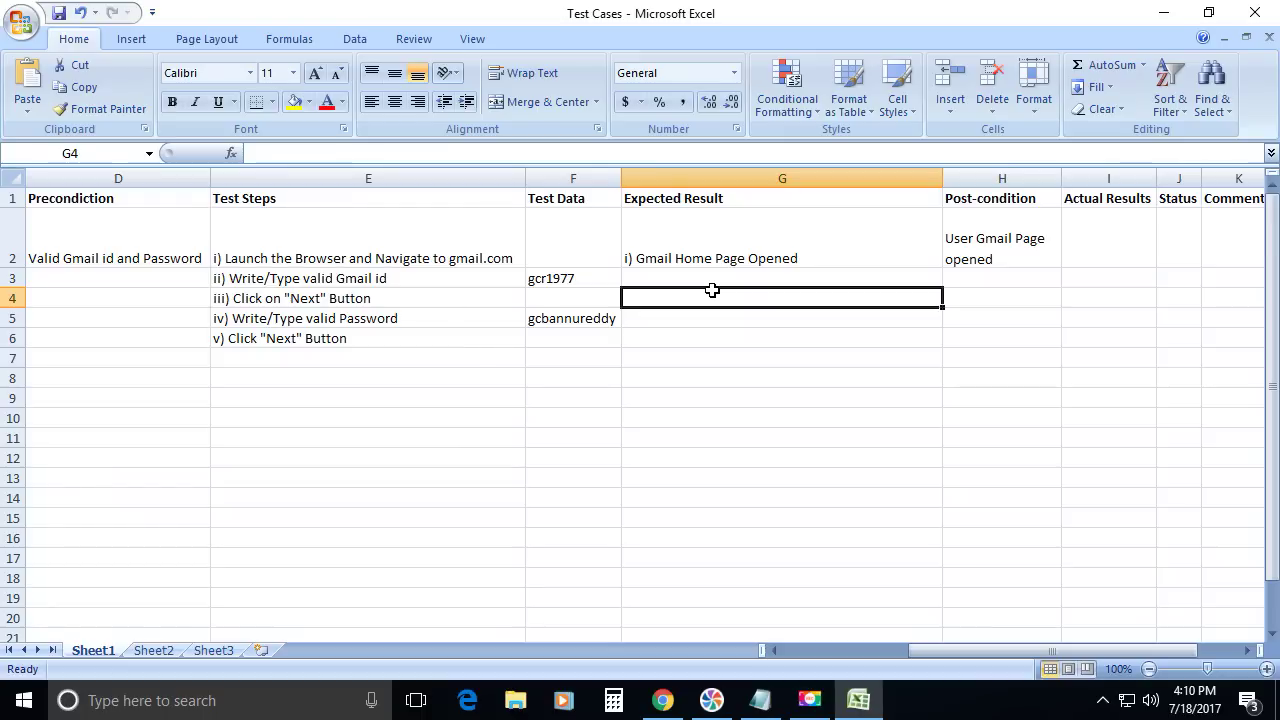
Step: Insert 'is' into G2's expected result and enter 'Gmail id is Entered' in G3
double_click(750, 256)
text(is)
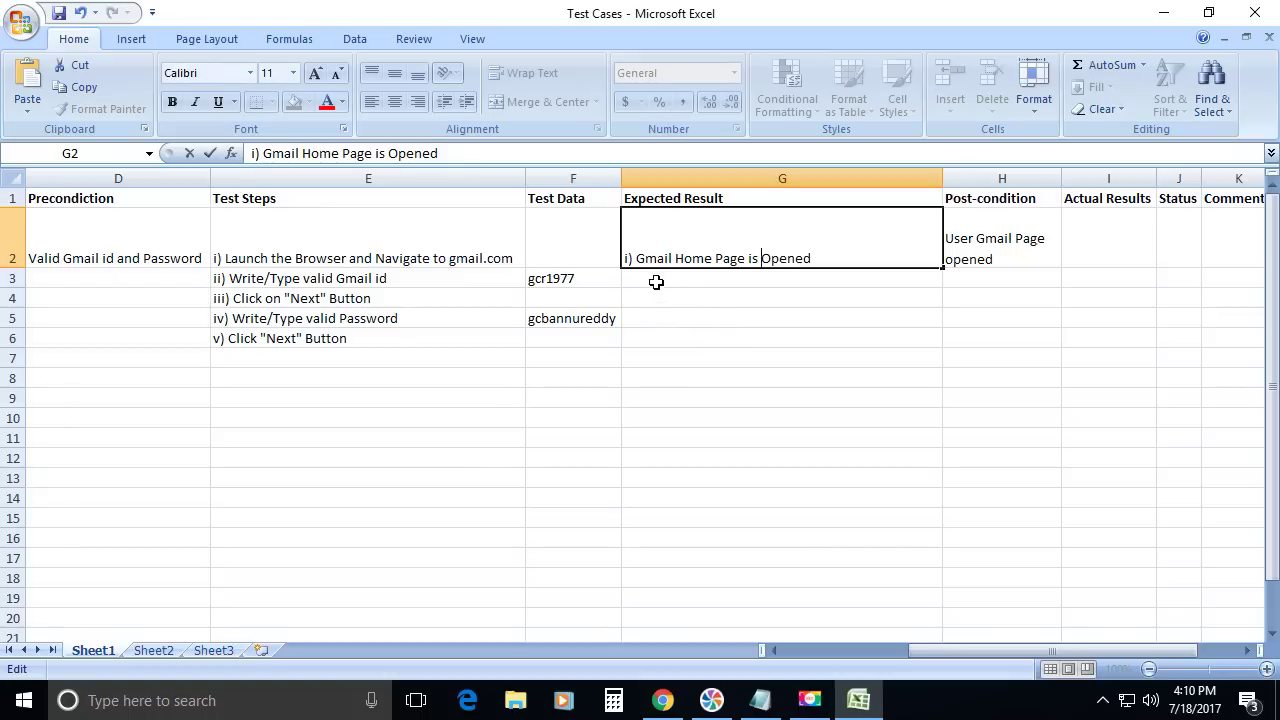
key(Return)
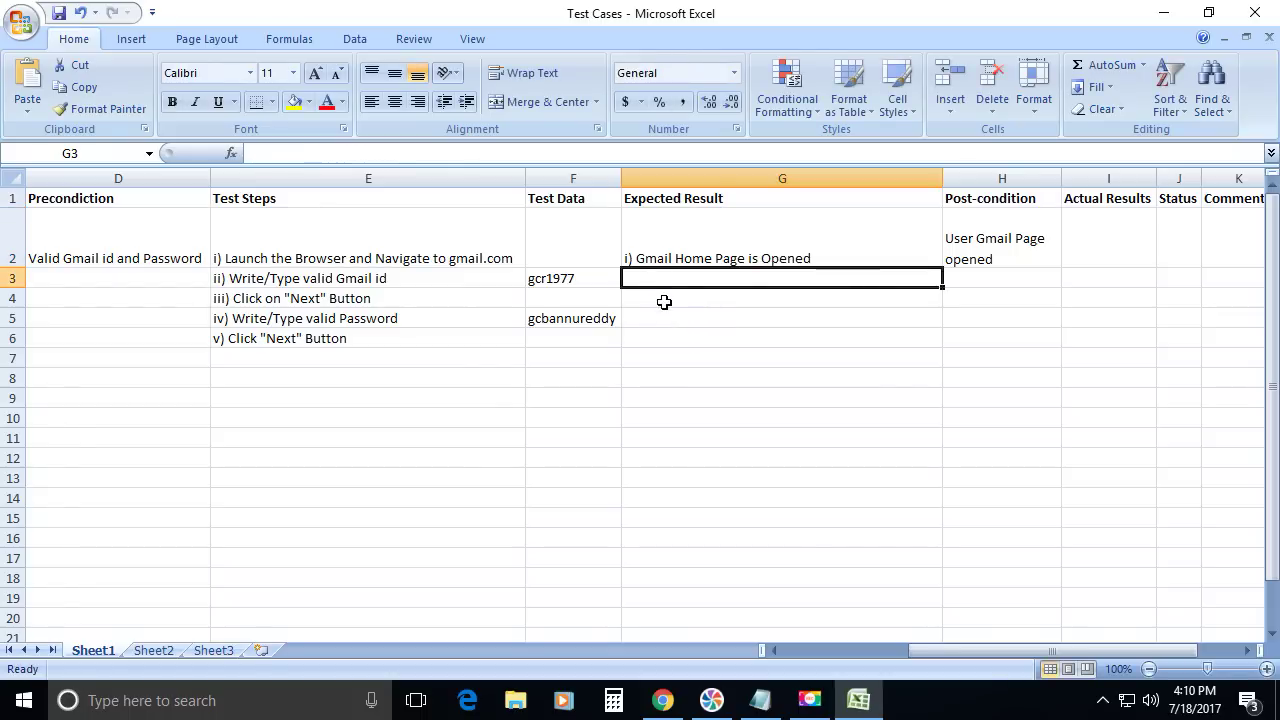
text(Gmai)
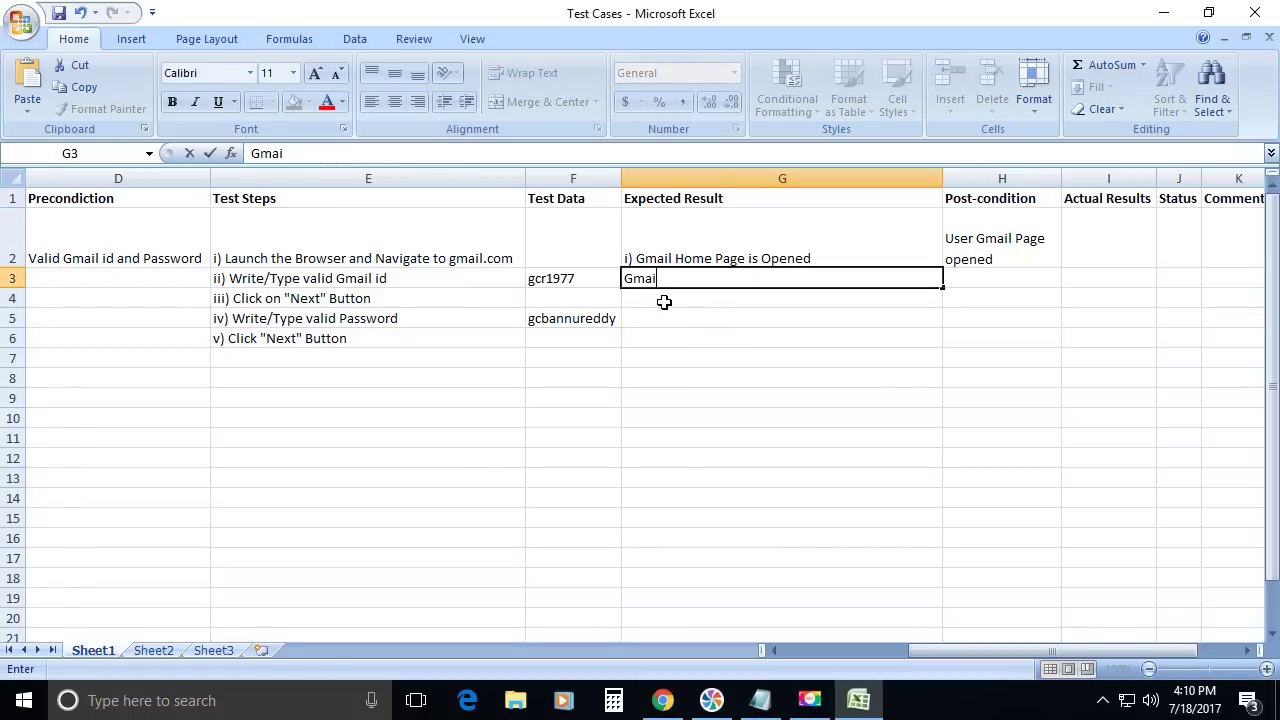
text(l id)
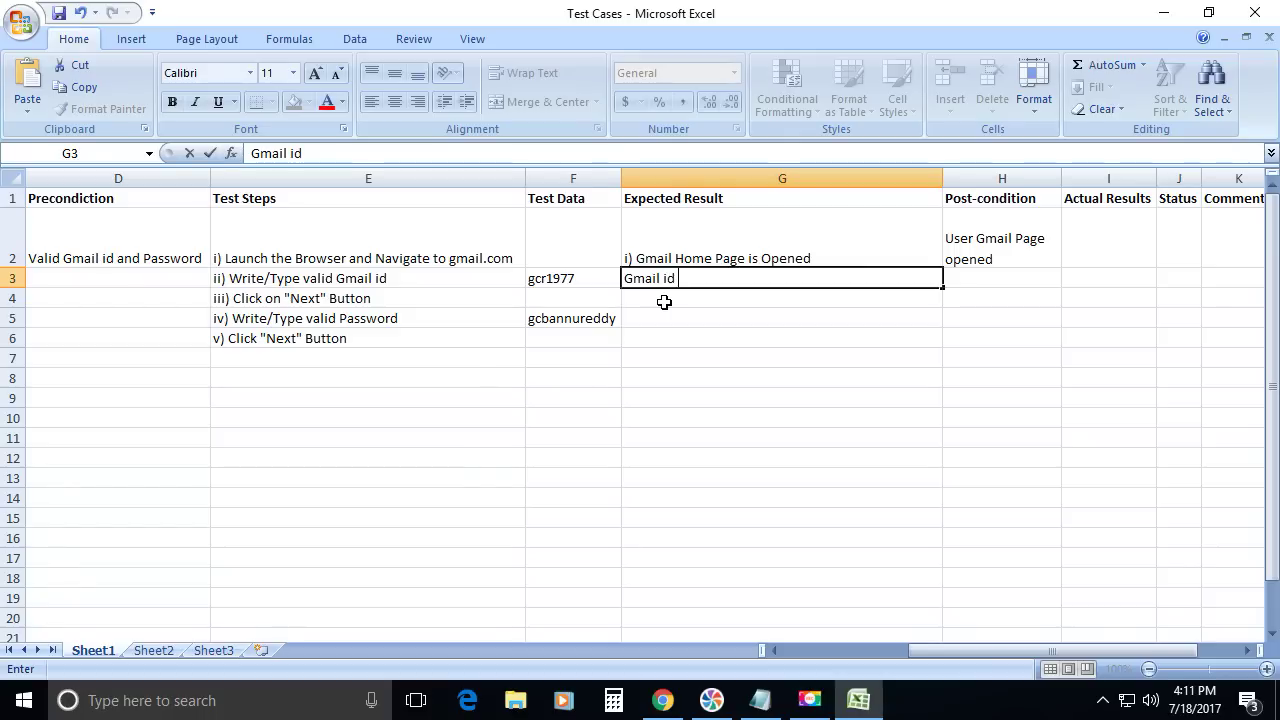
text( is E)
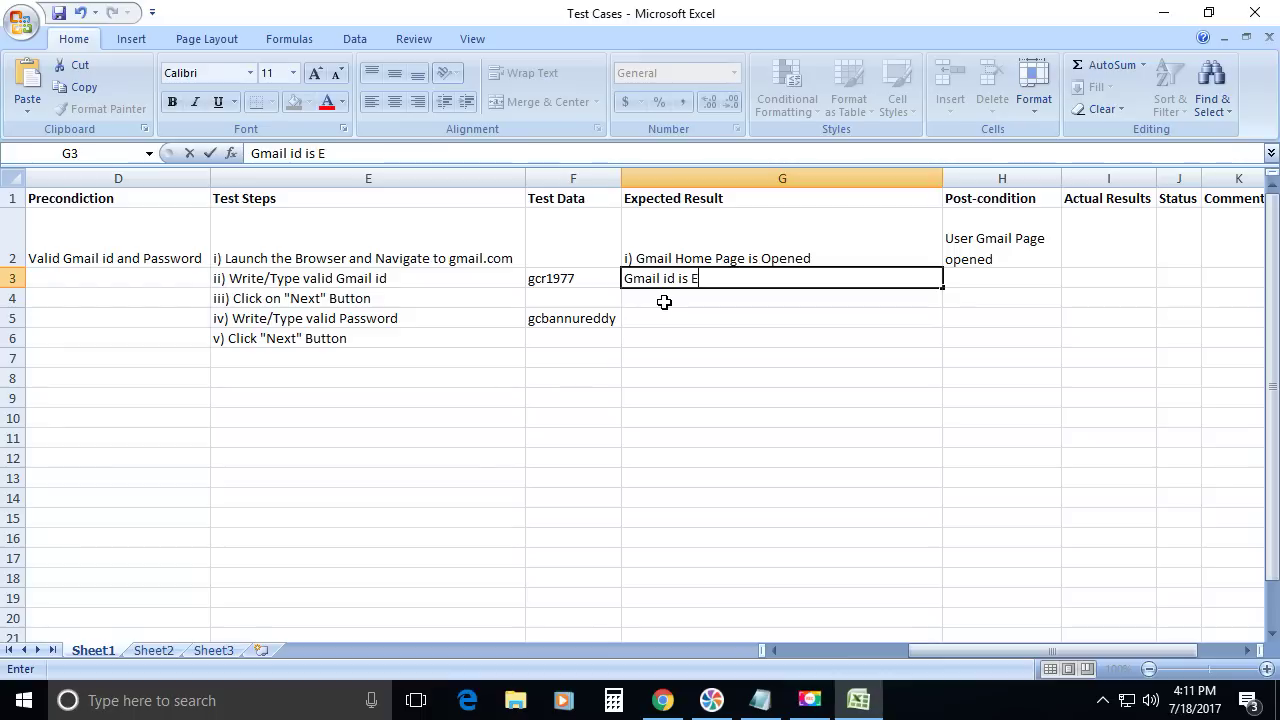
text(ntered)
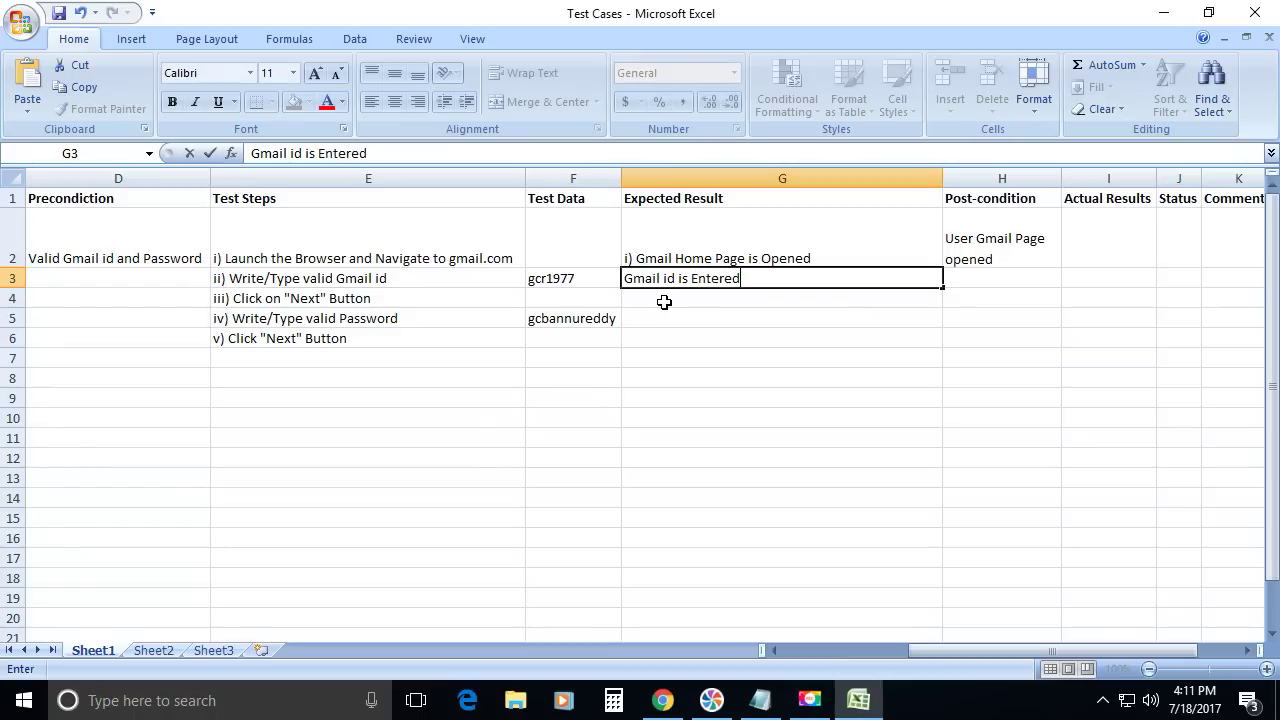
key(Return)
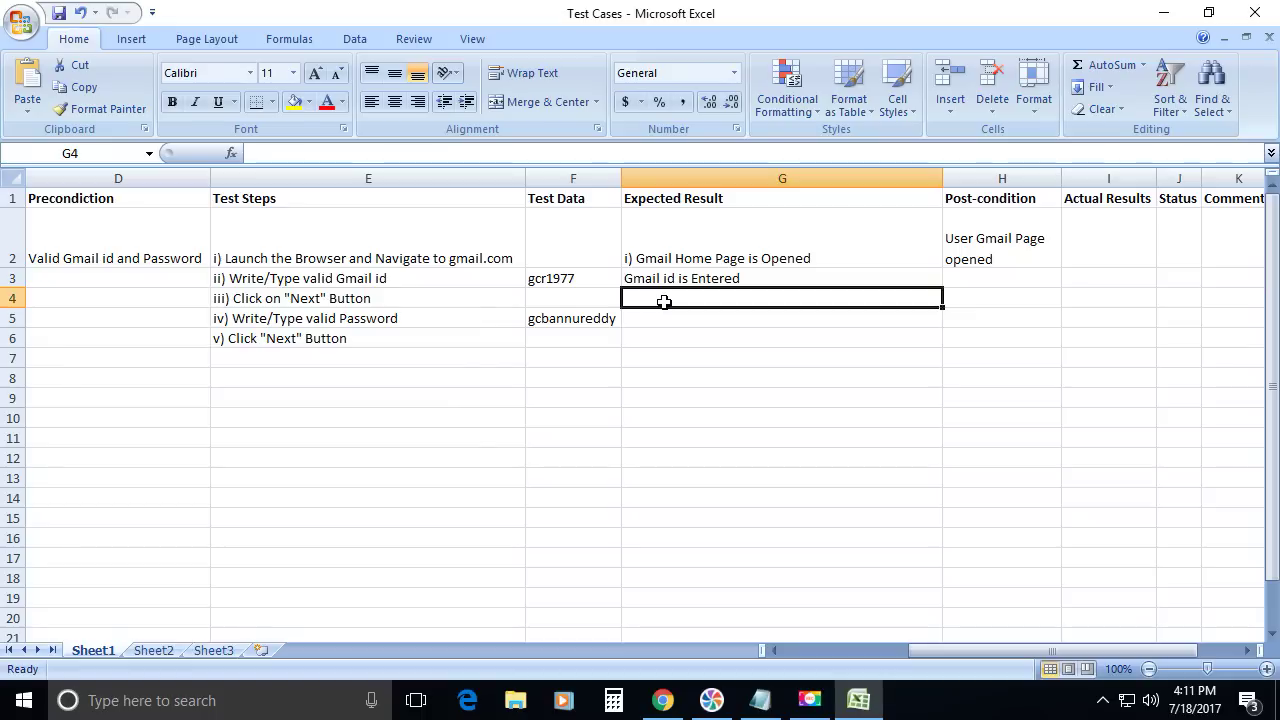
Step: Enter 'Another webpage is opened with an option to enter Password' in G4
text(A)
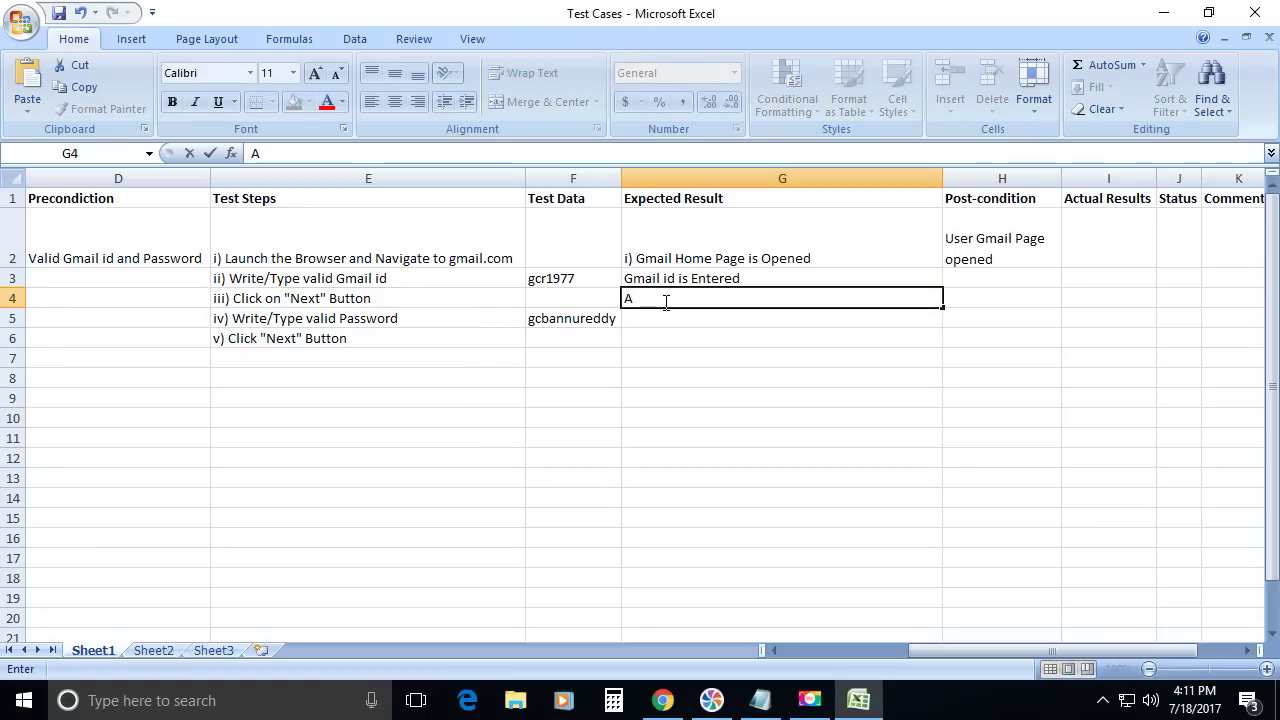
text(noth)
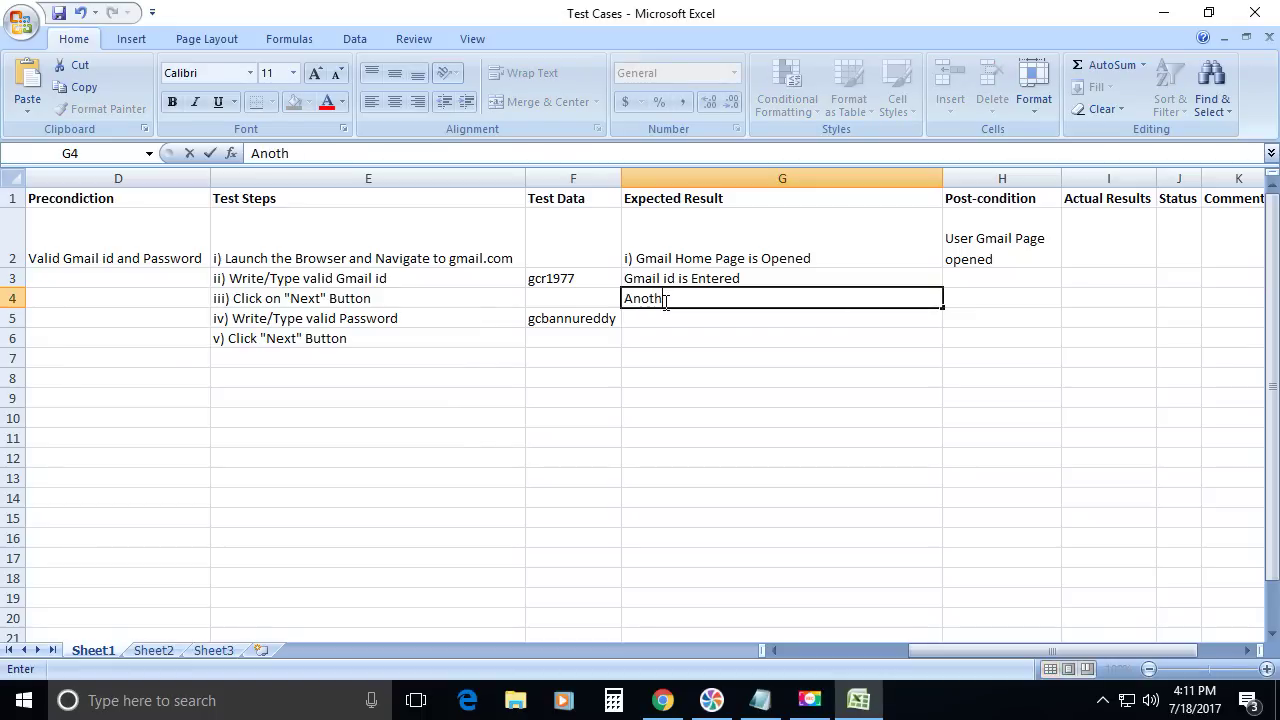
text(er web p)
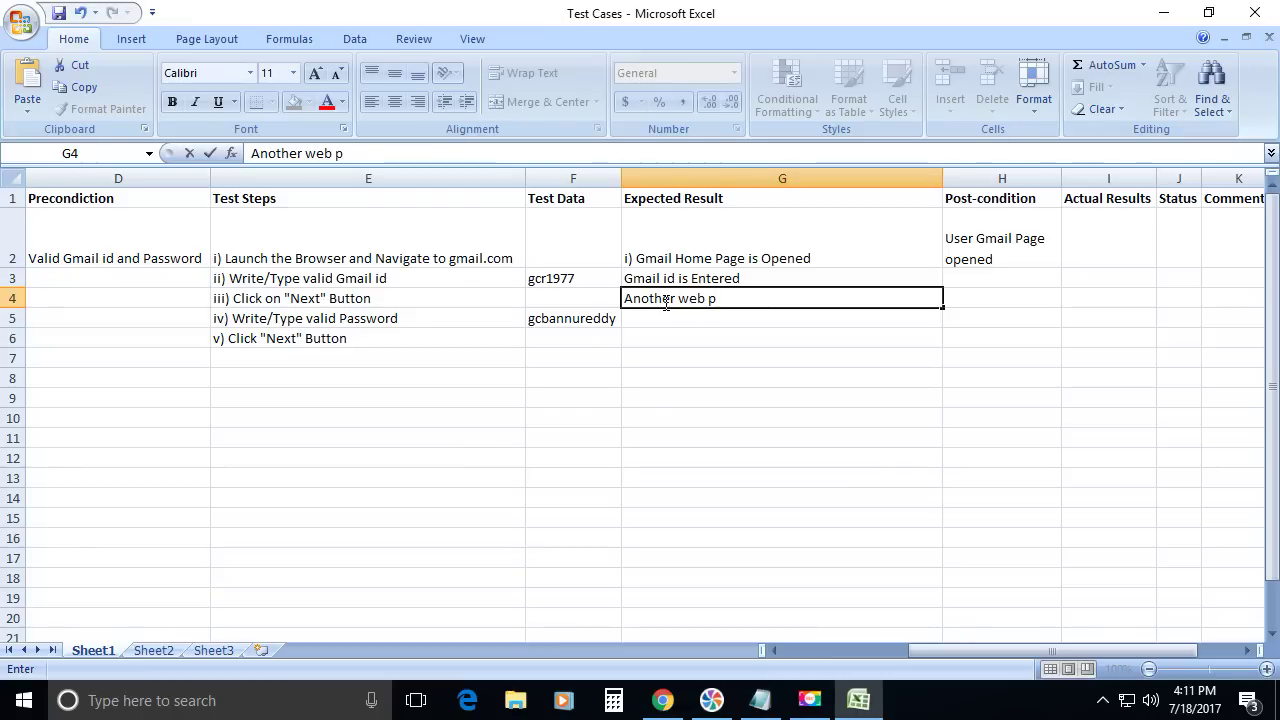
key(BackSpace)
text(page)
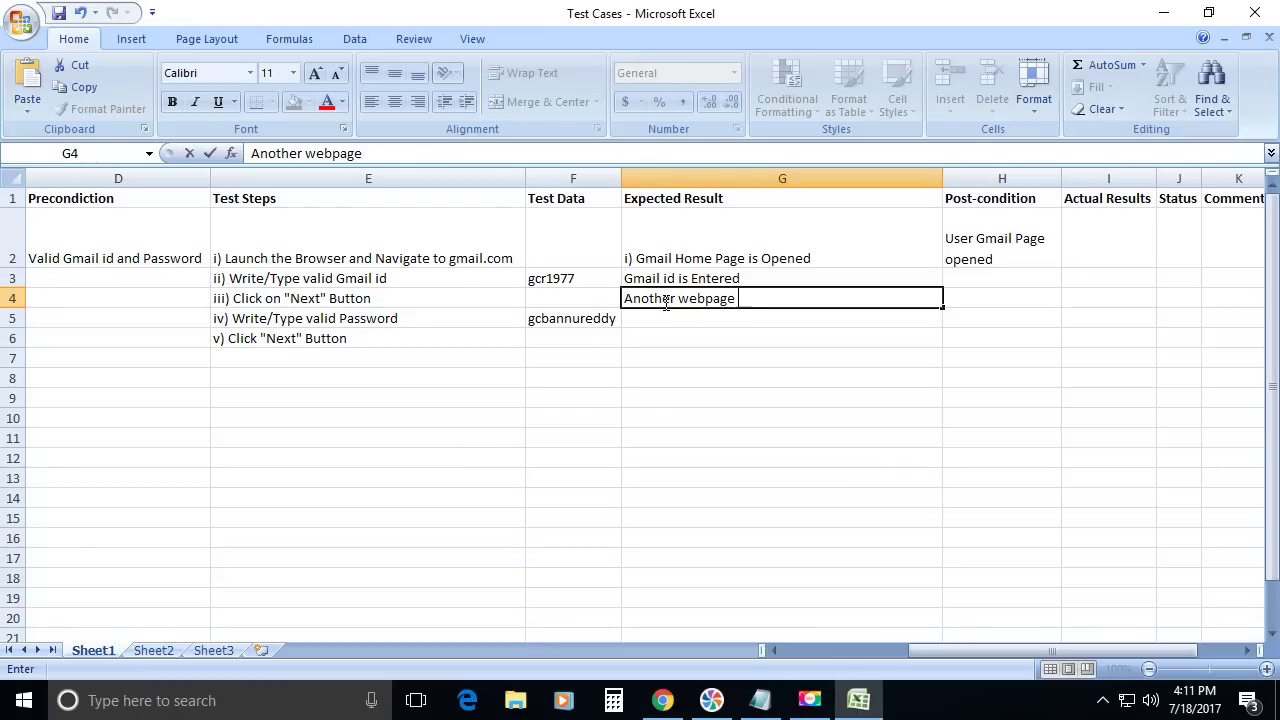
text( is opened)
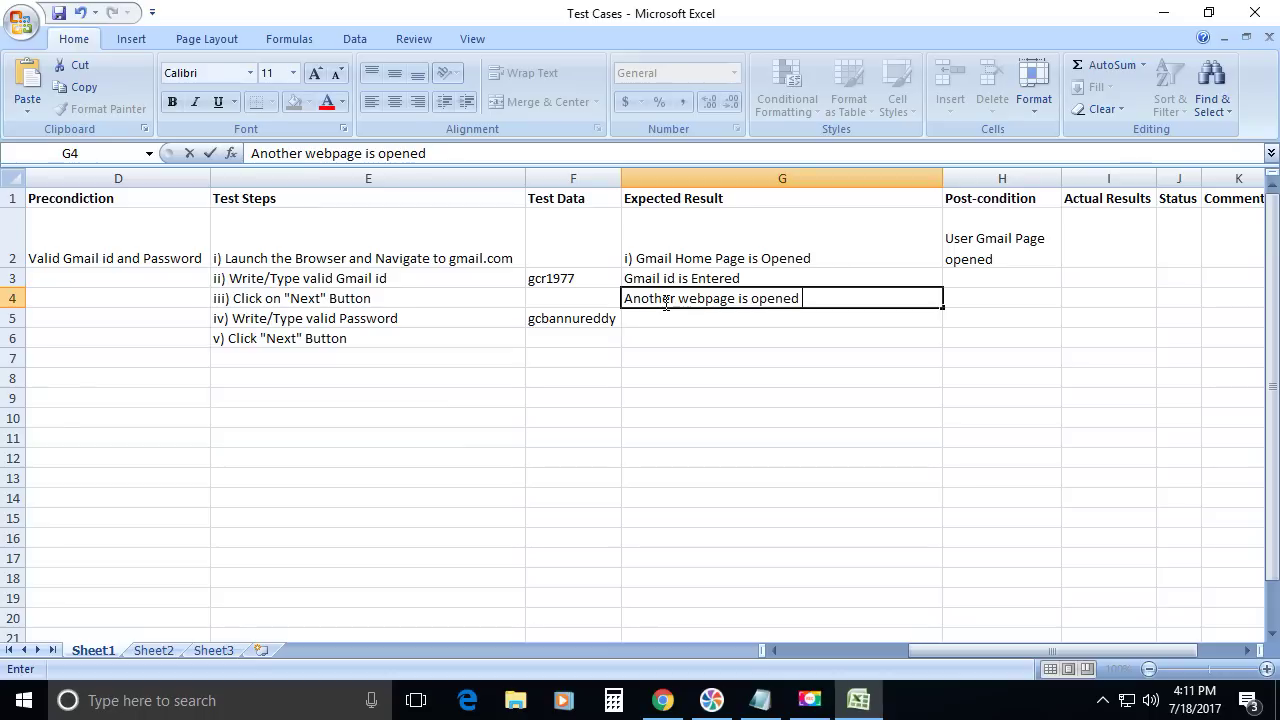
text(with an option )
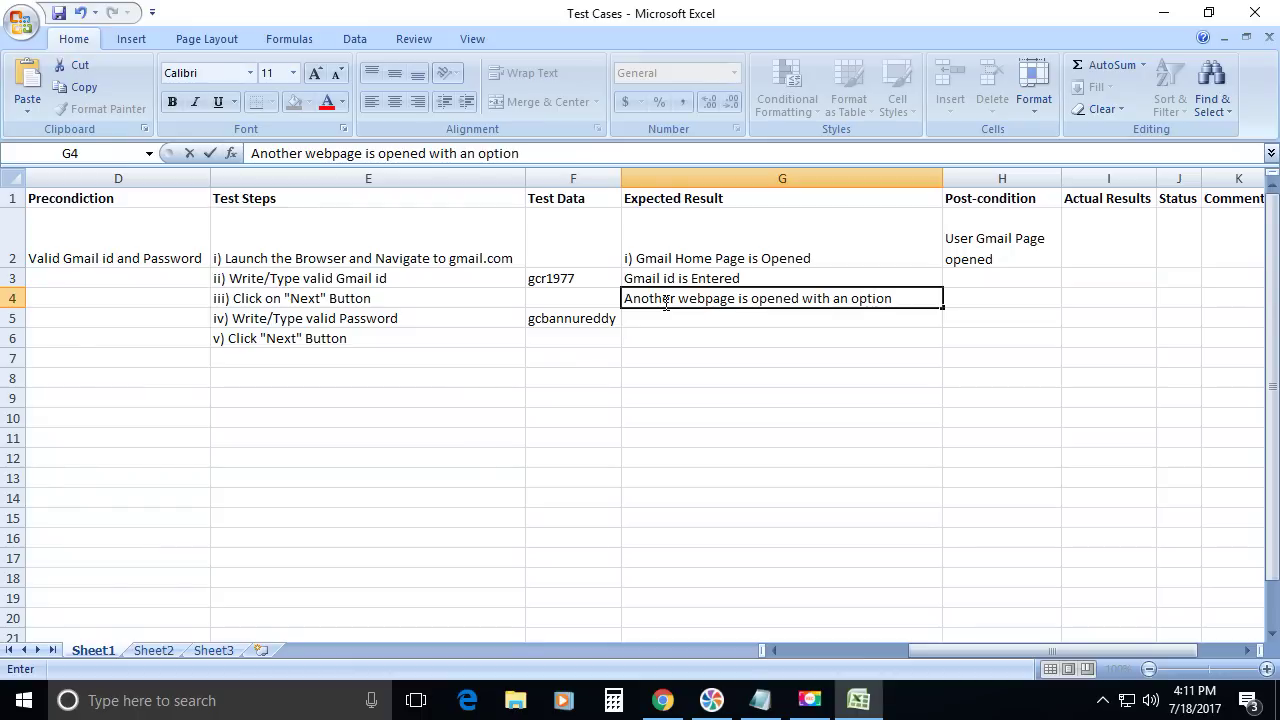
text(to enter Password)
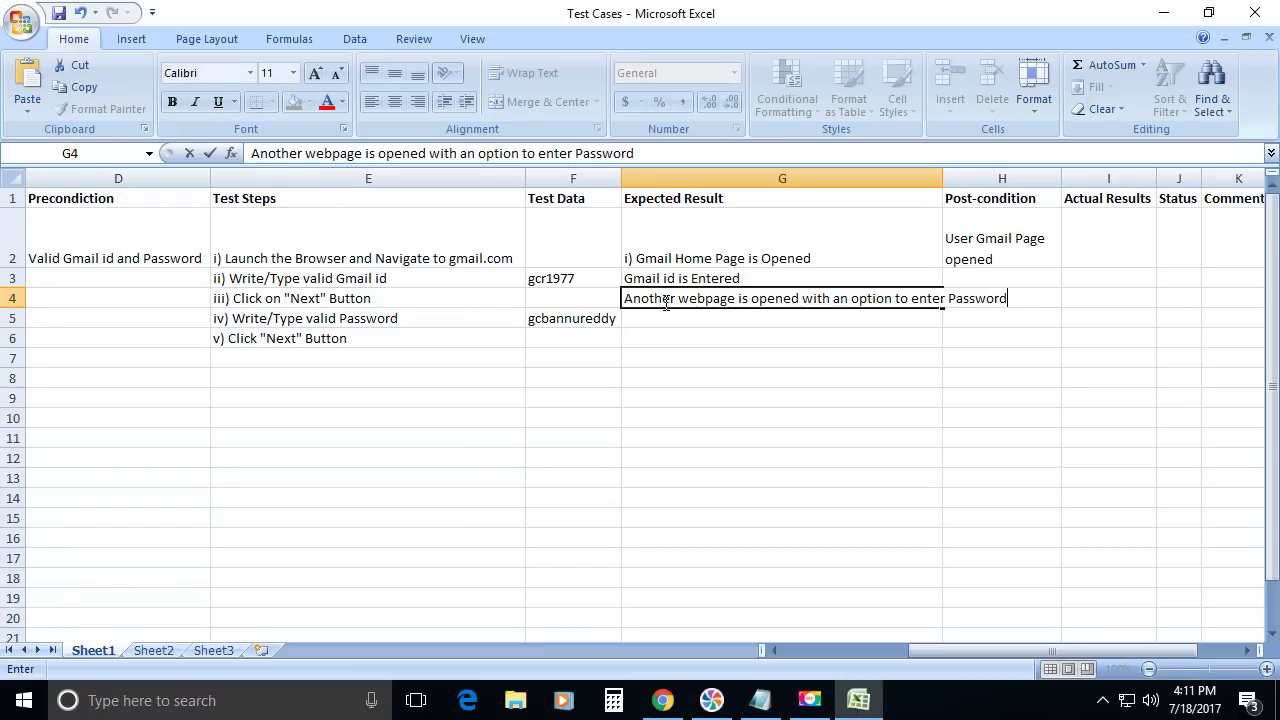
click(895, 372)
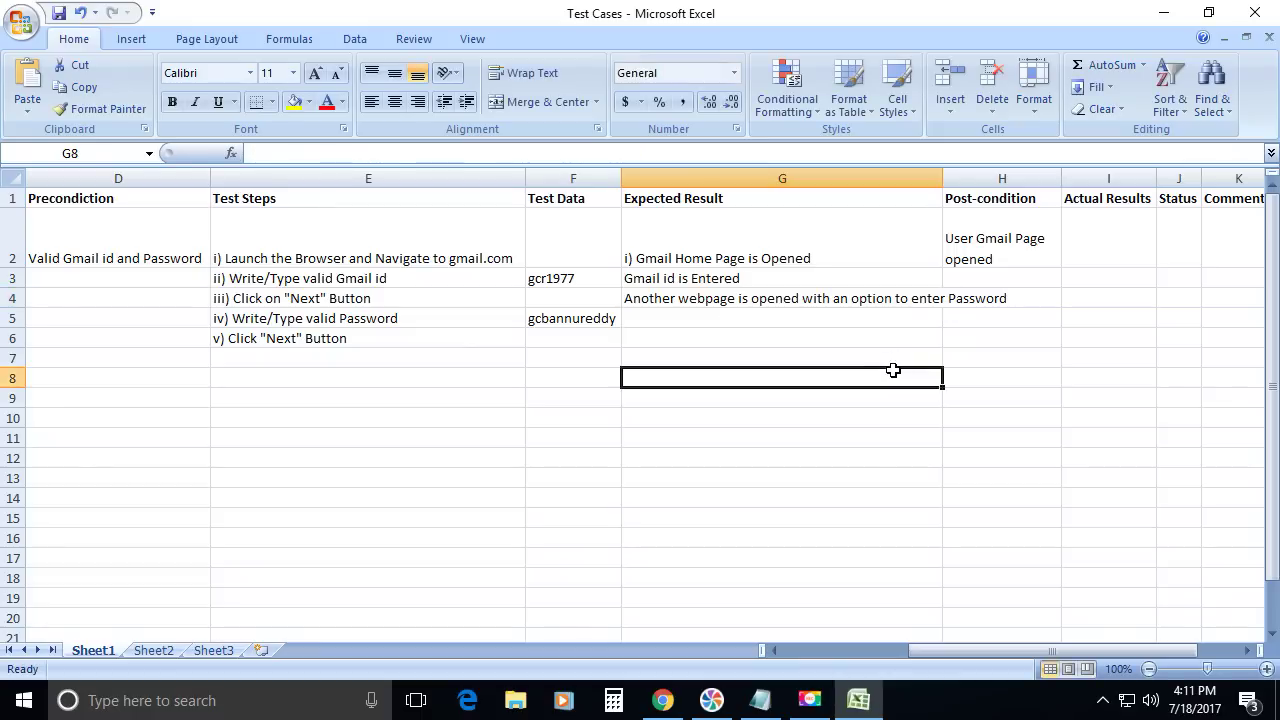
Step: Autofit column G and prefix the G3 and G4 expected results with 'ii)' and 'iii)'
double_click(943, 179)
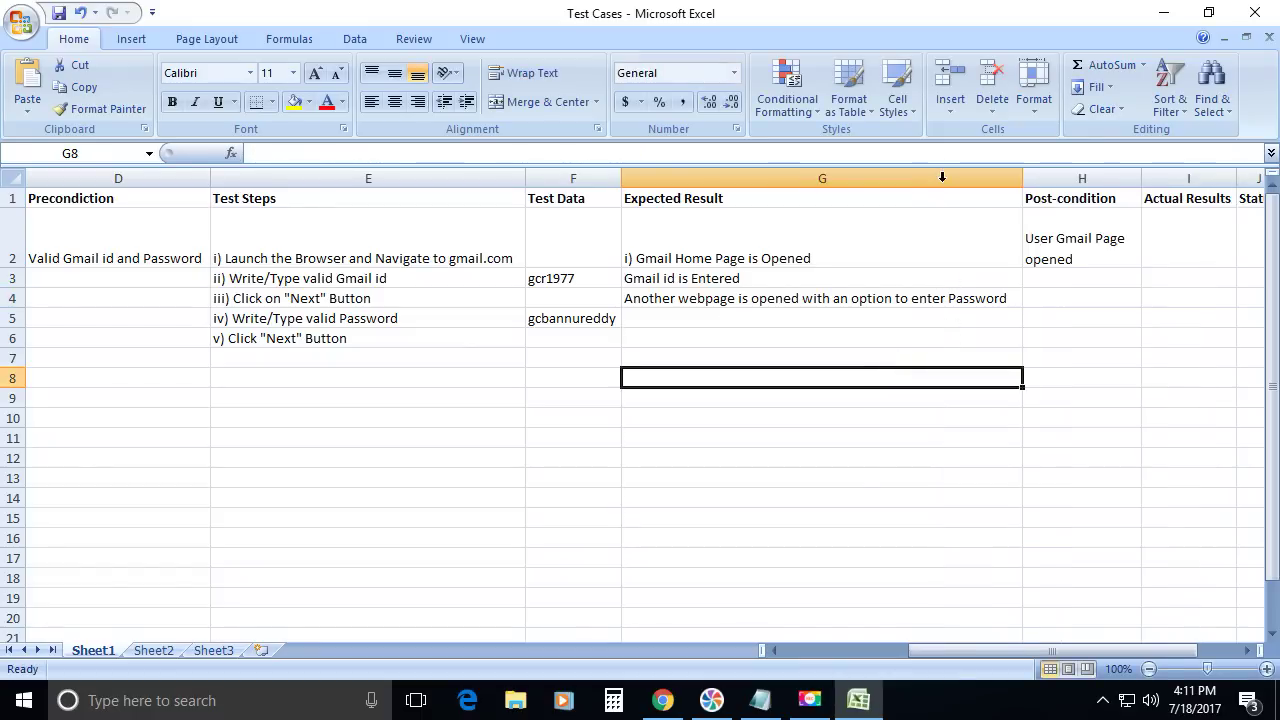
click(645, 317)
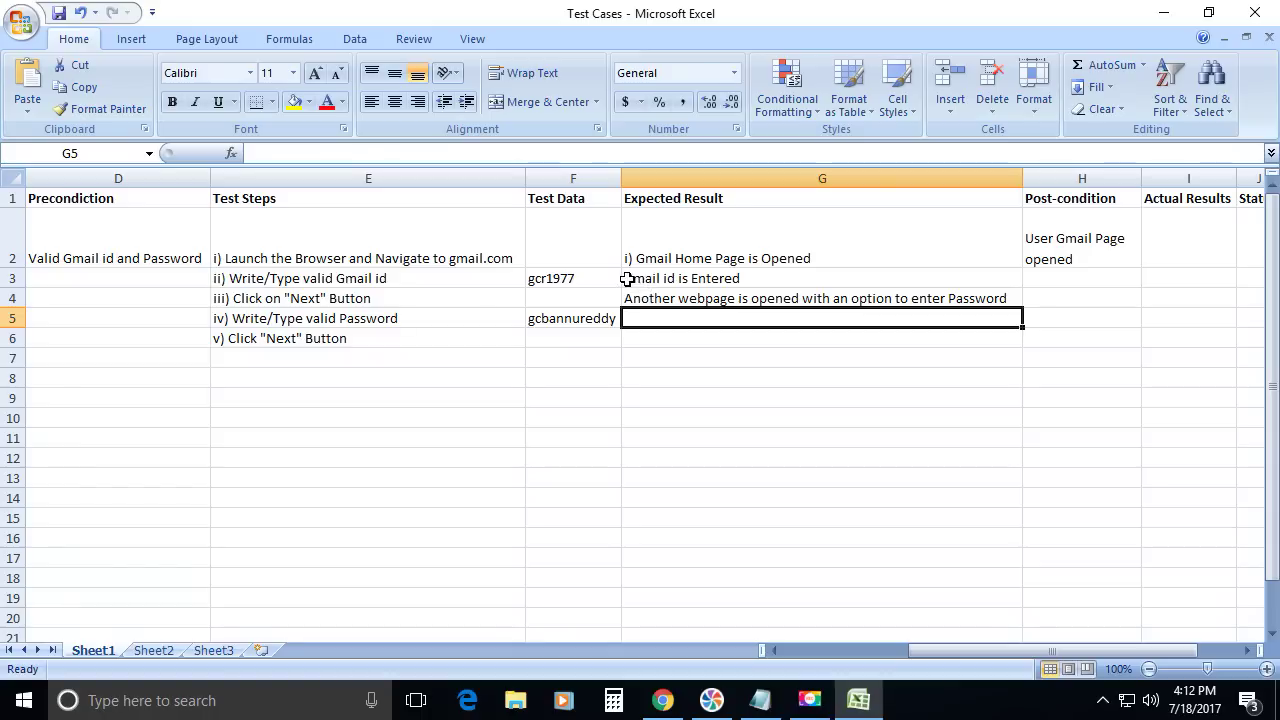
double_click(628, 281)
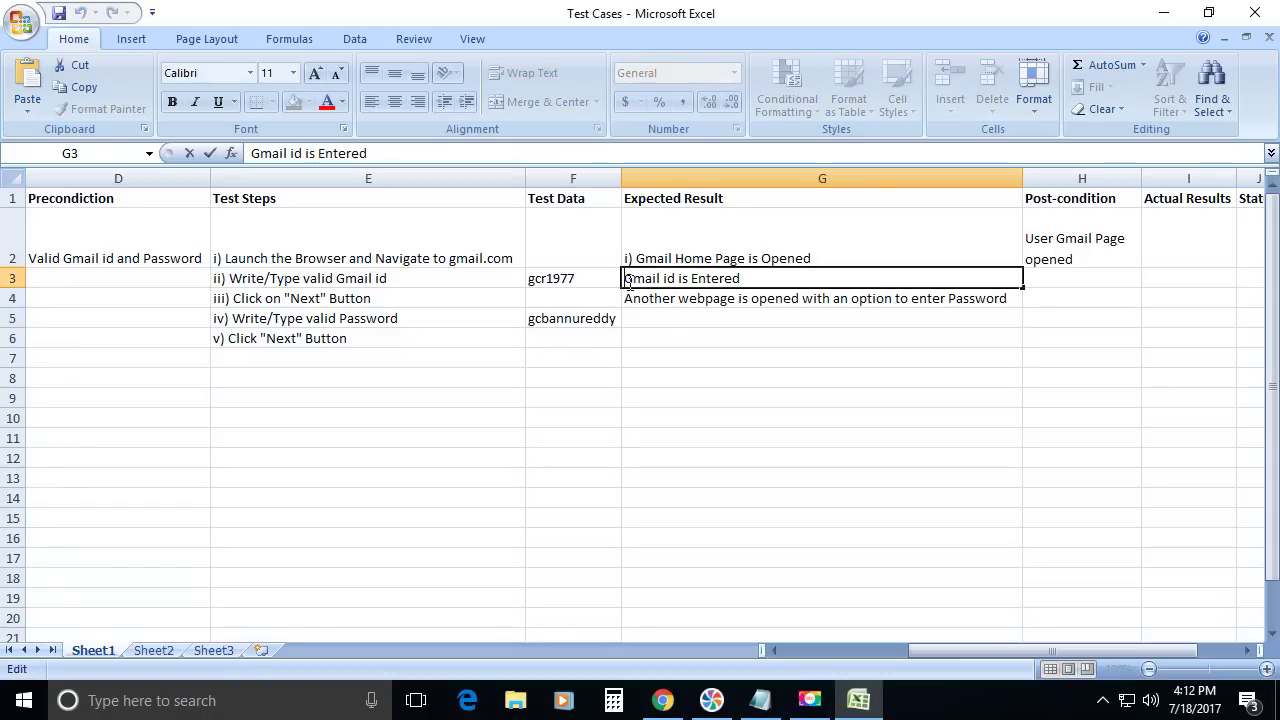
text(ii)
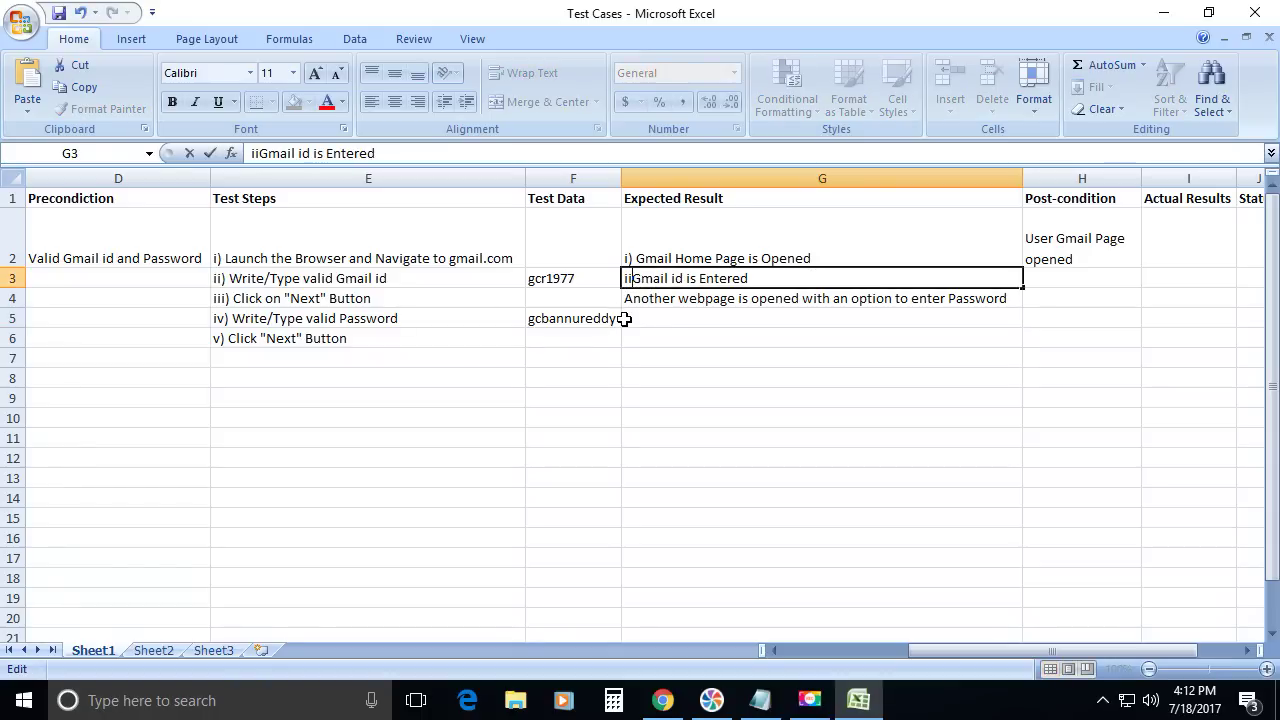
text())
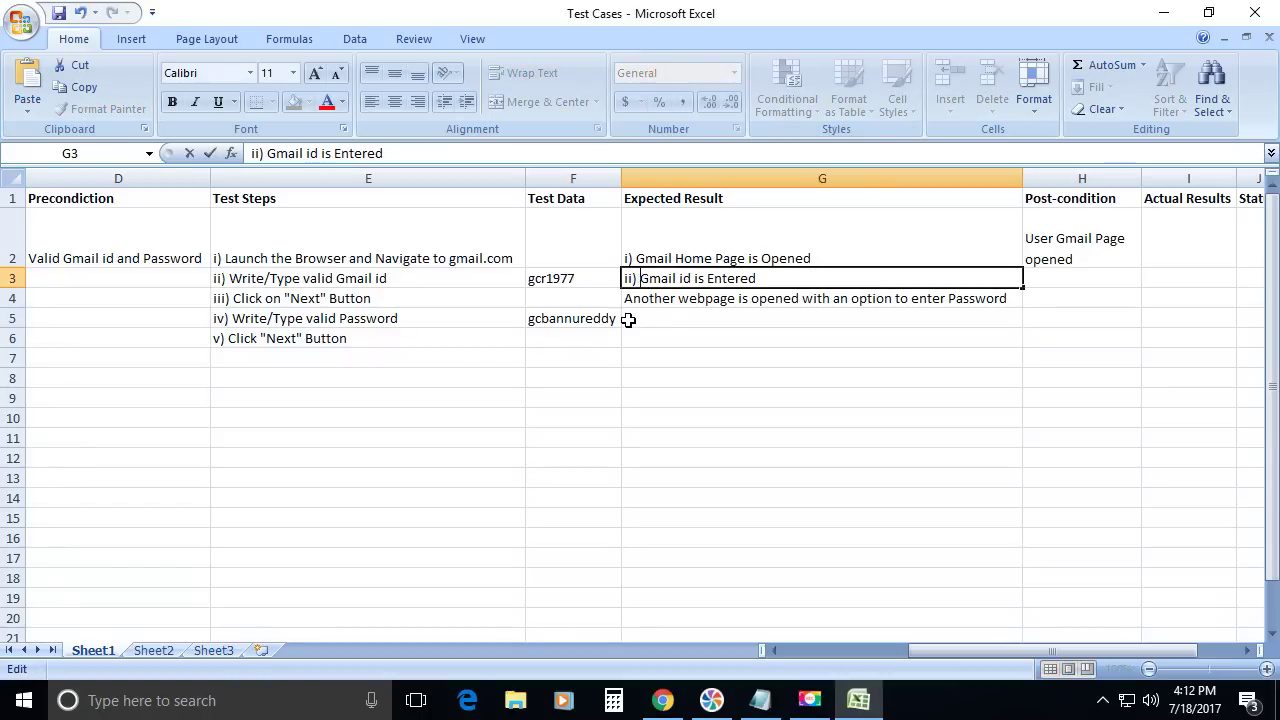
click(633, 299)
double_click(633, 299)
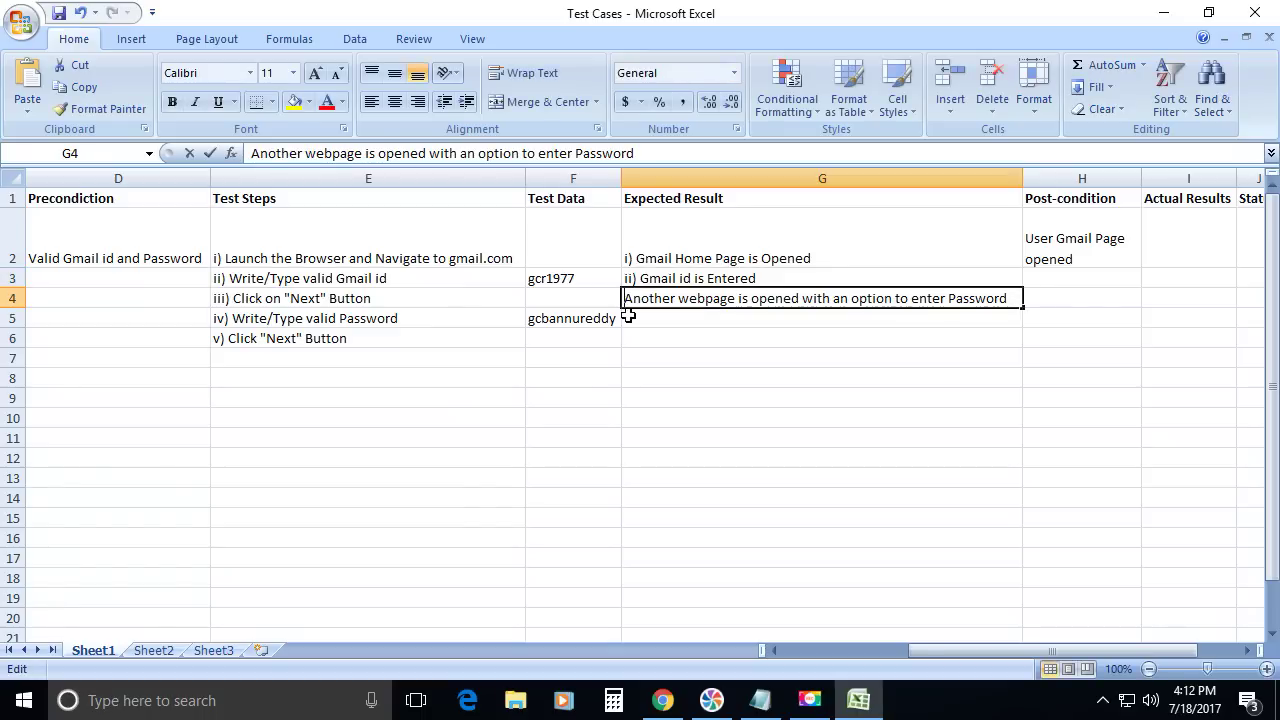
text(iii)
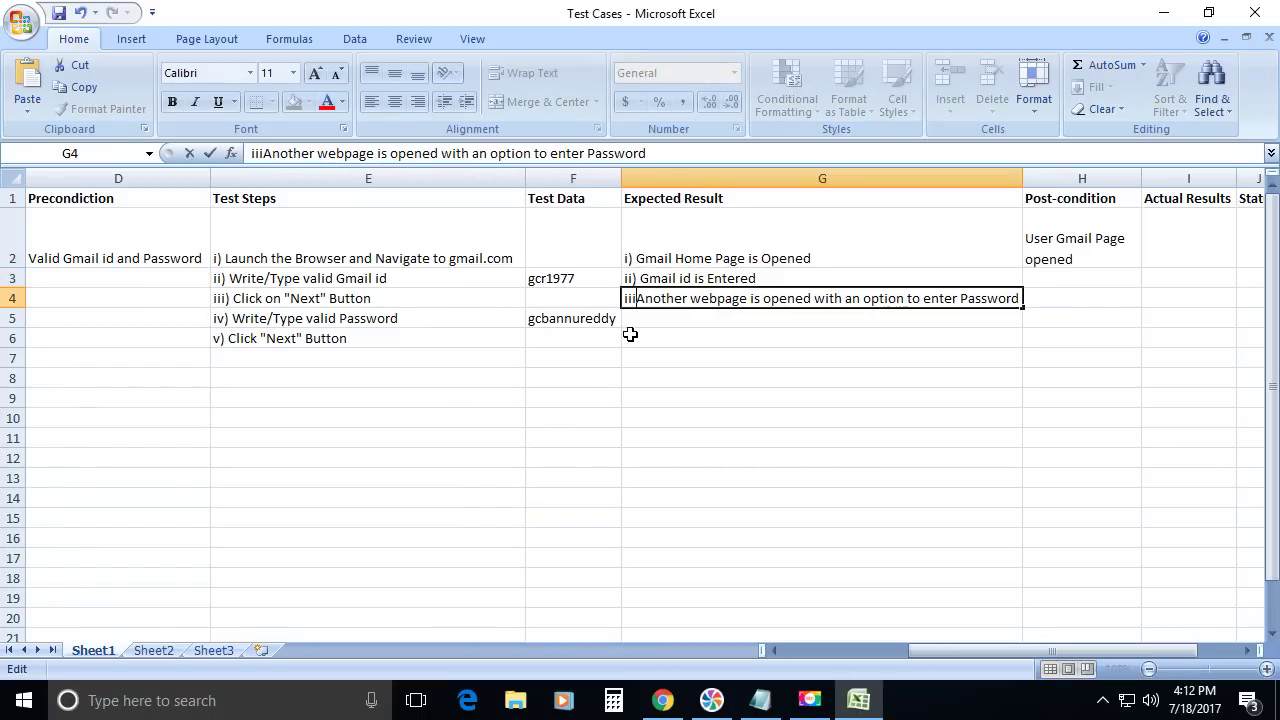
text())
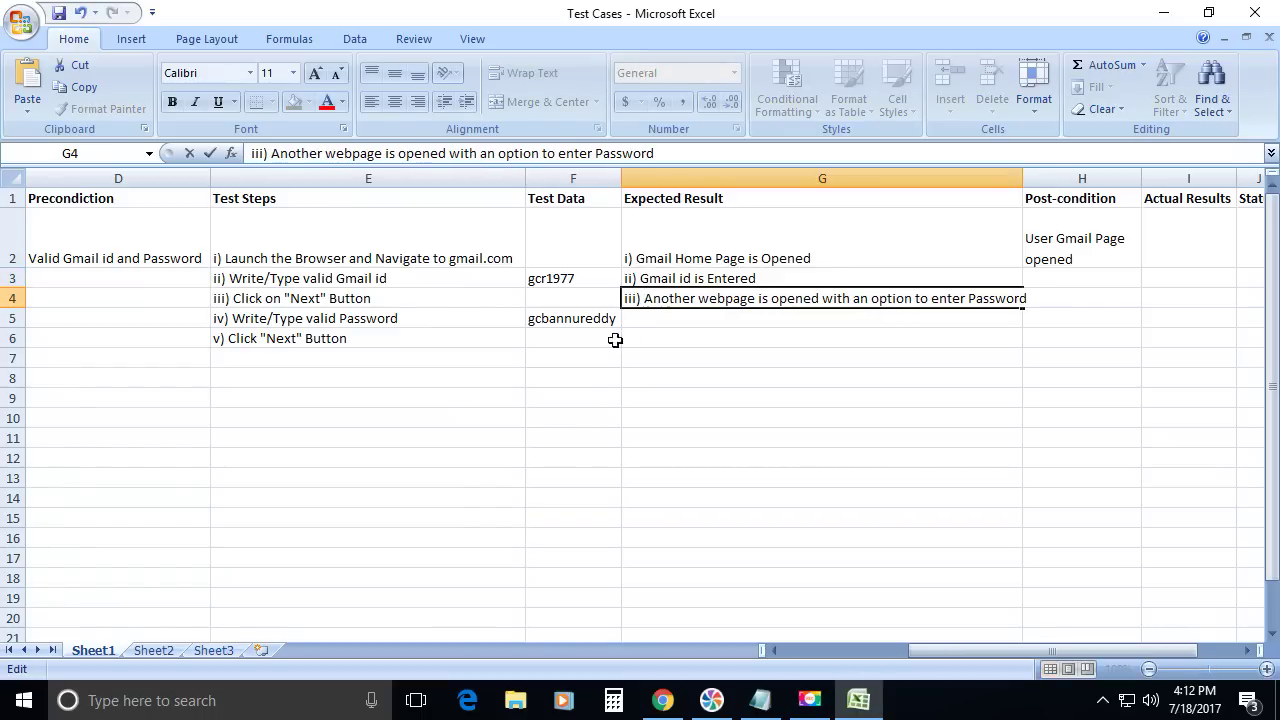
click(636, 318)
Step: Add 'iv) Password is Entered' in G5 and 'v) User email page is opened' in G6
text(i)
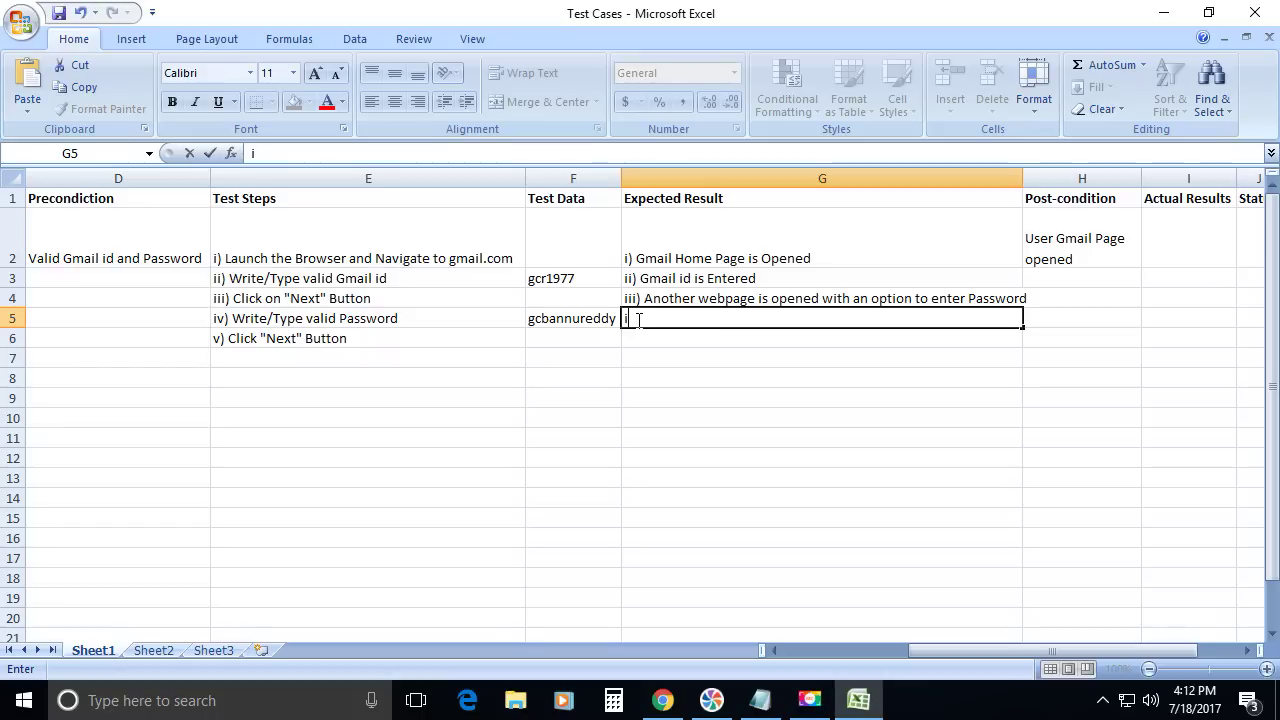
text(v) P)
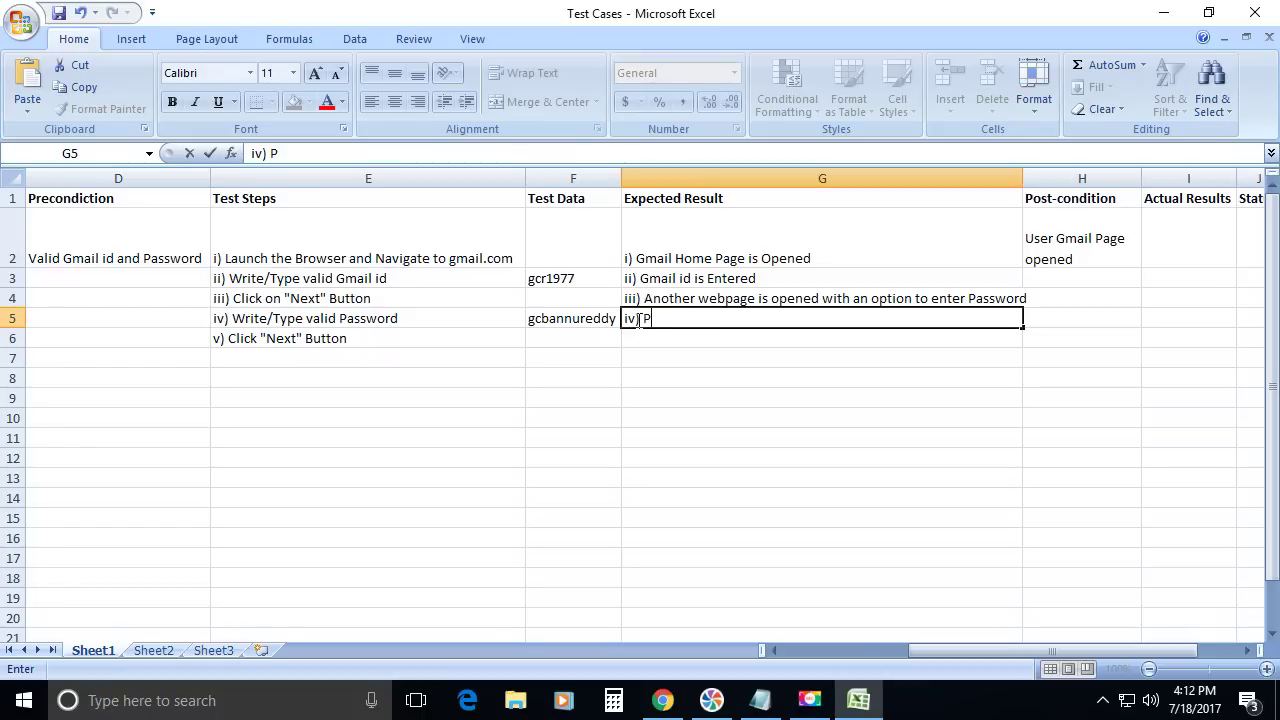
text(assword is)
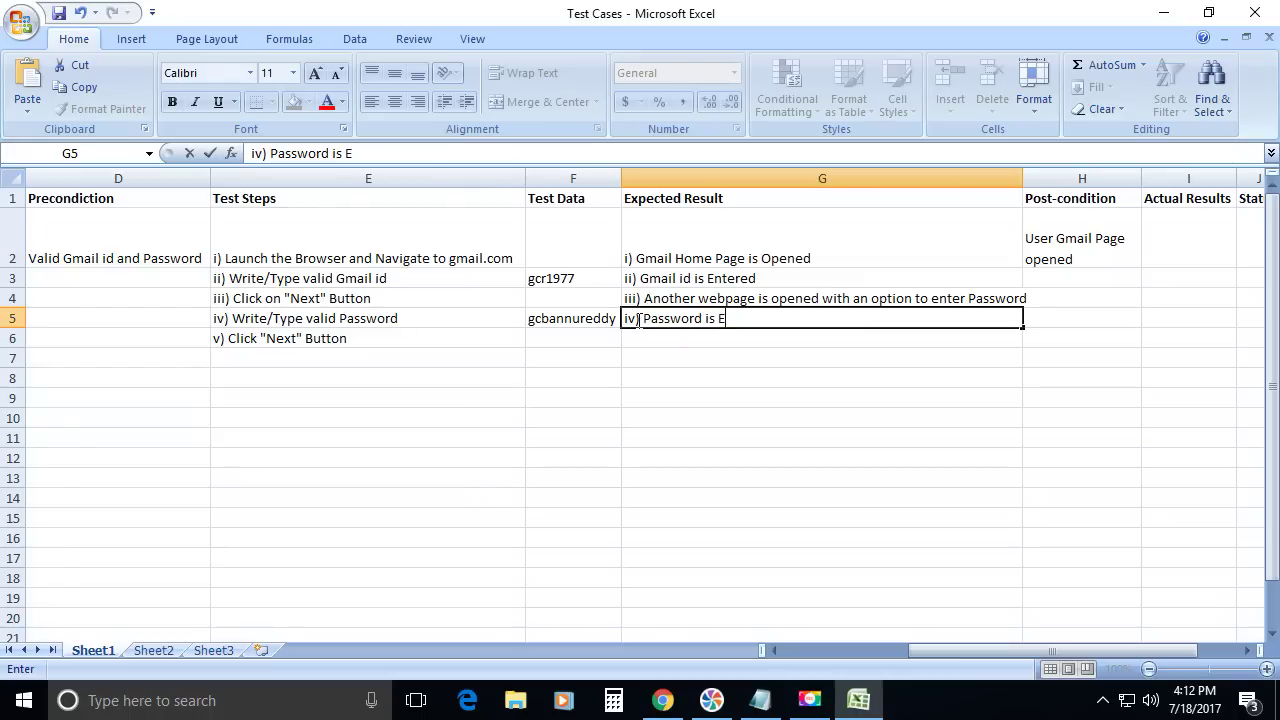
text(ed)
key(Return)
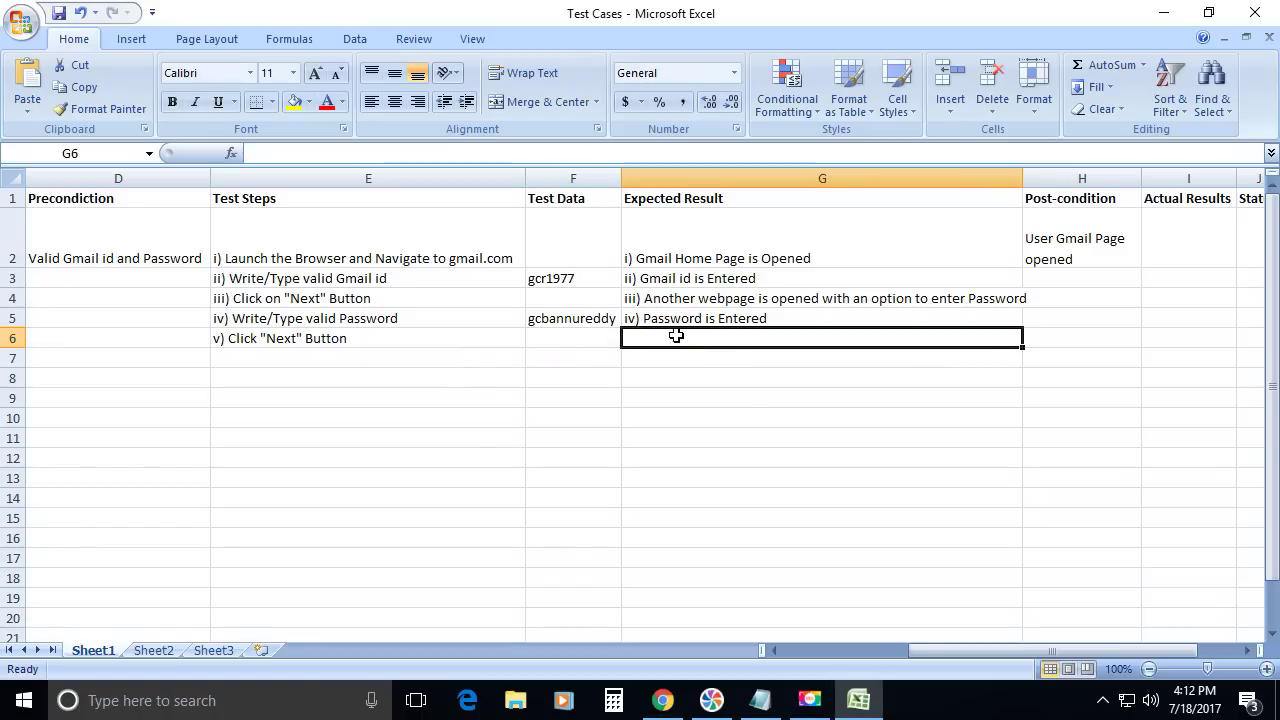
text(v))
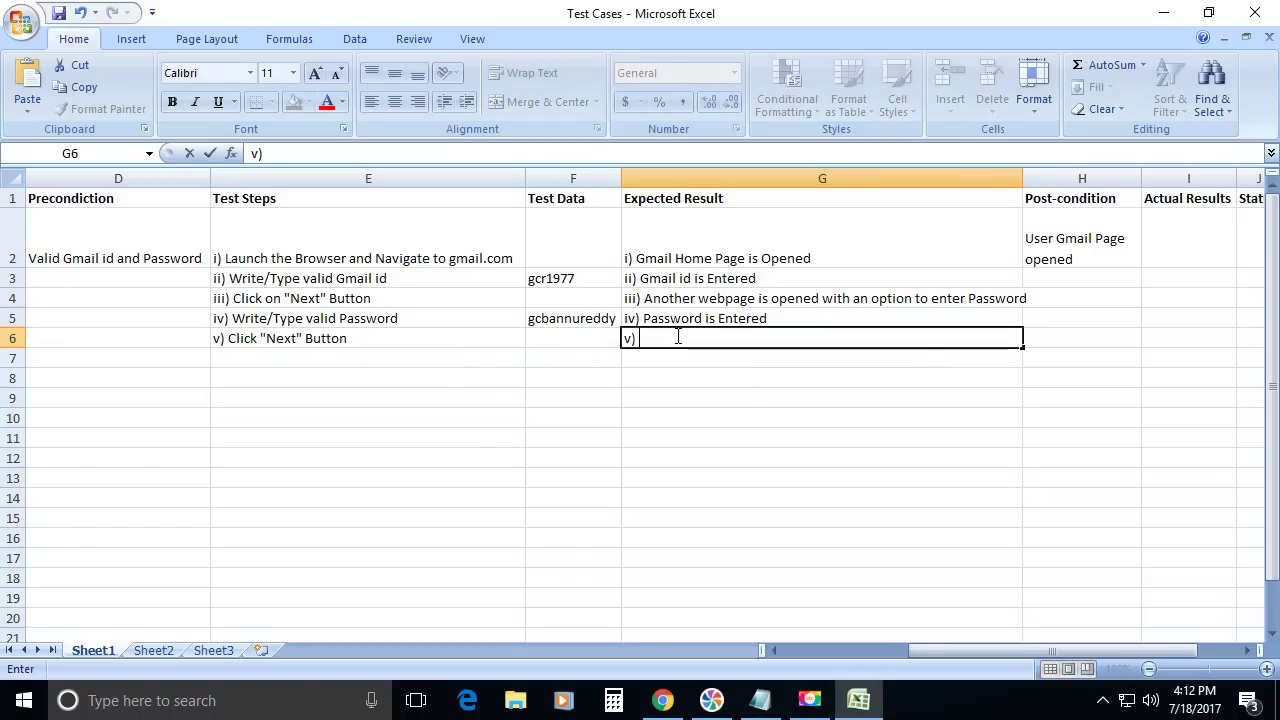
text( used)
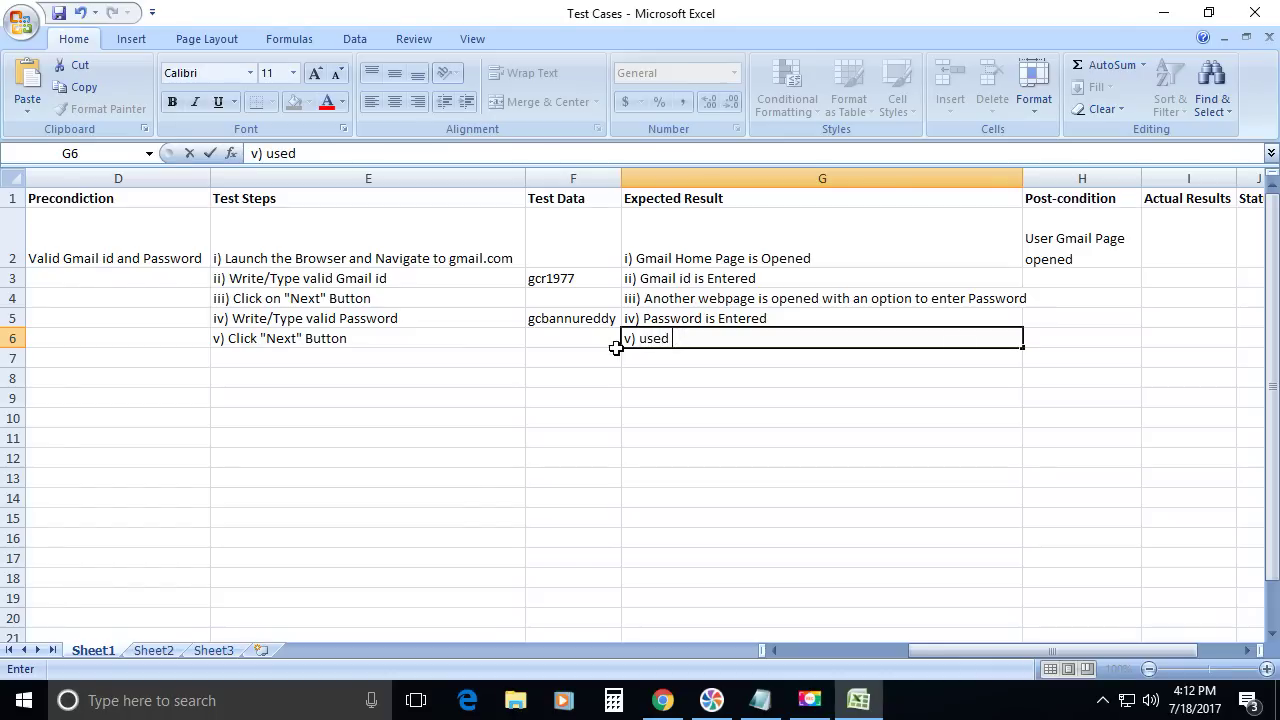
drag(644, 346, 652, 346)
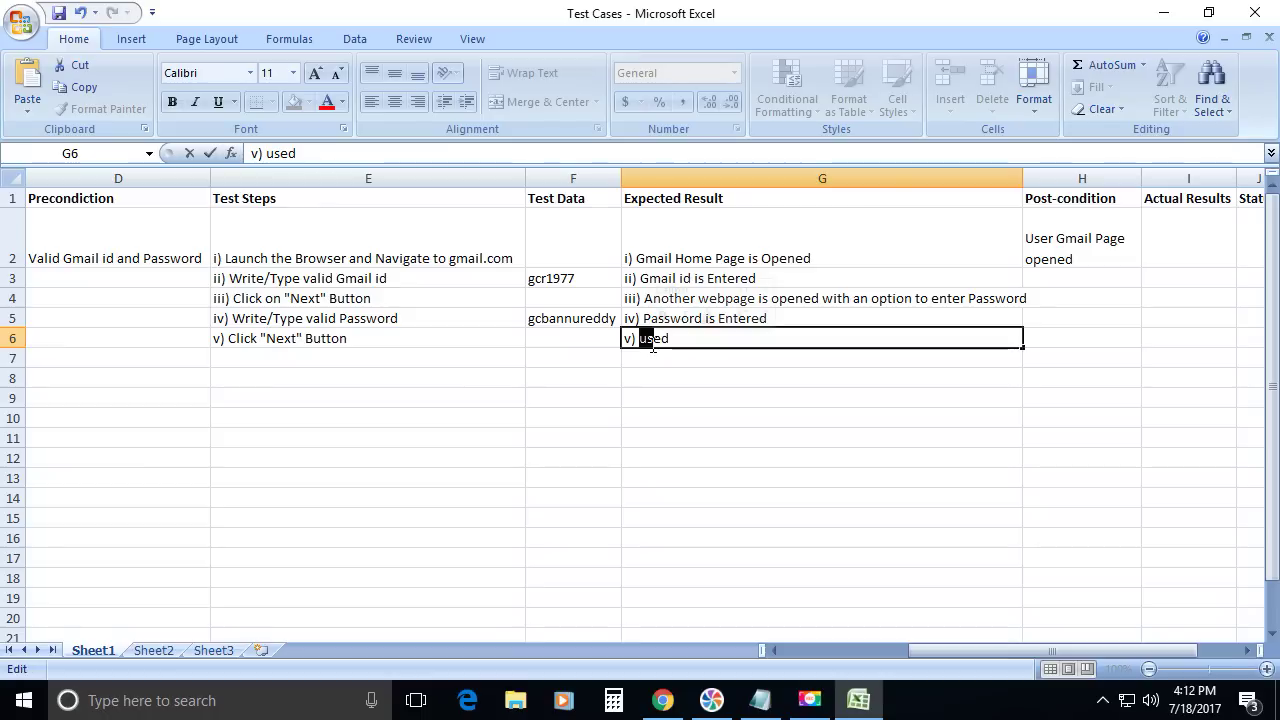
text(U)
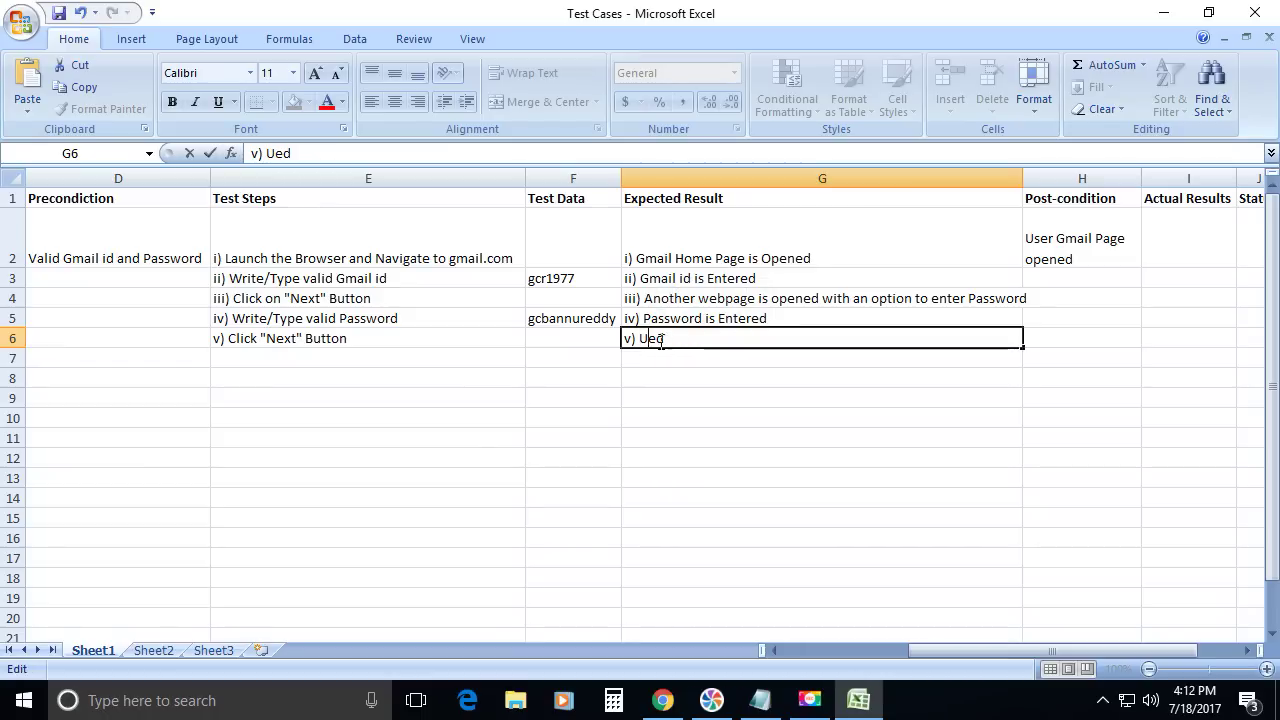
drag(648, 340, 681, 336)
text(ser)
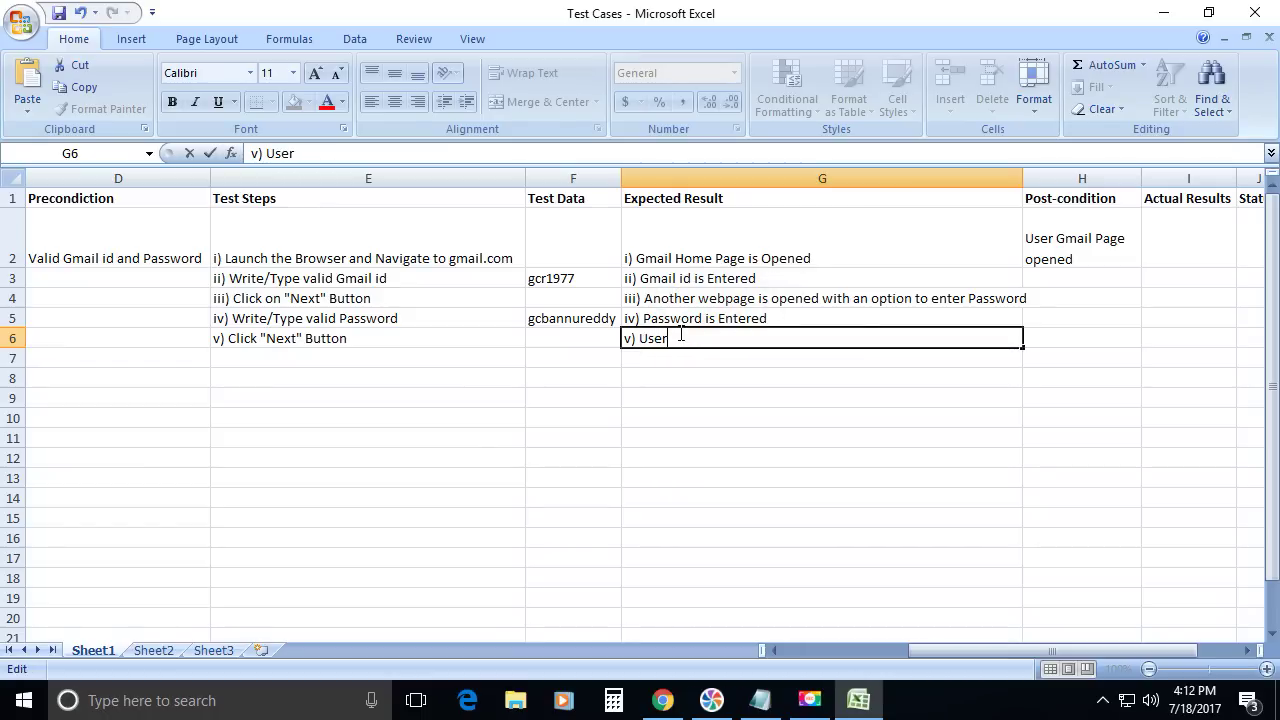
text( email page)
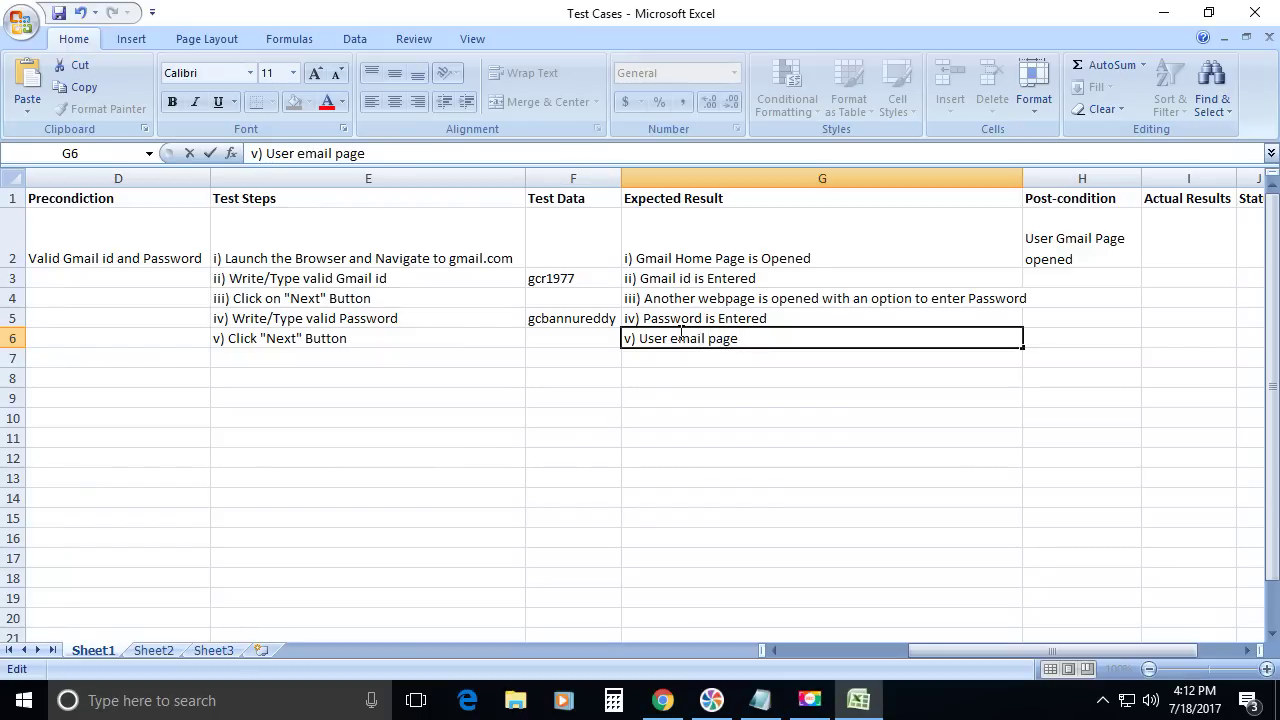
text( is opened)
click(756, 414)
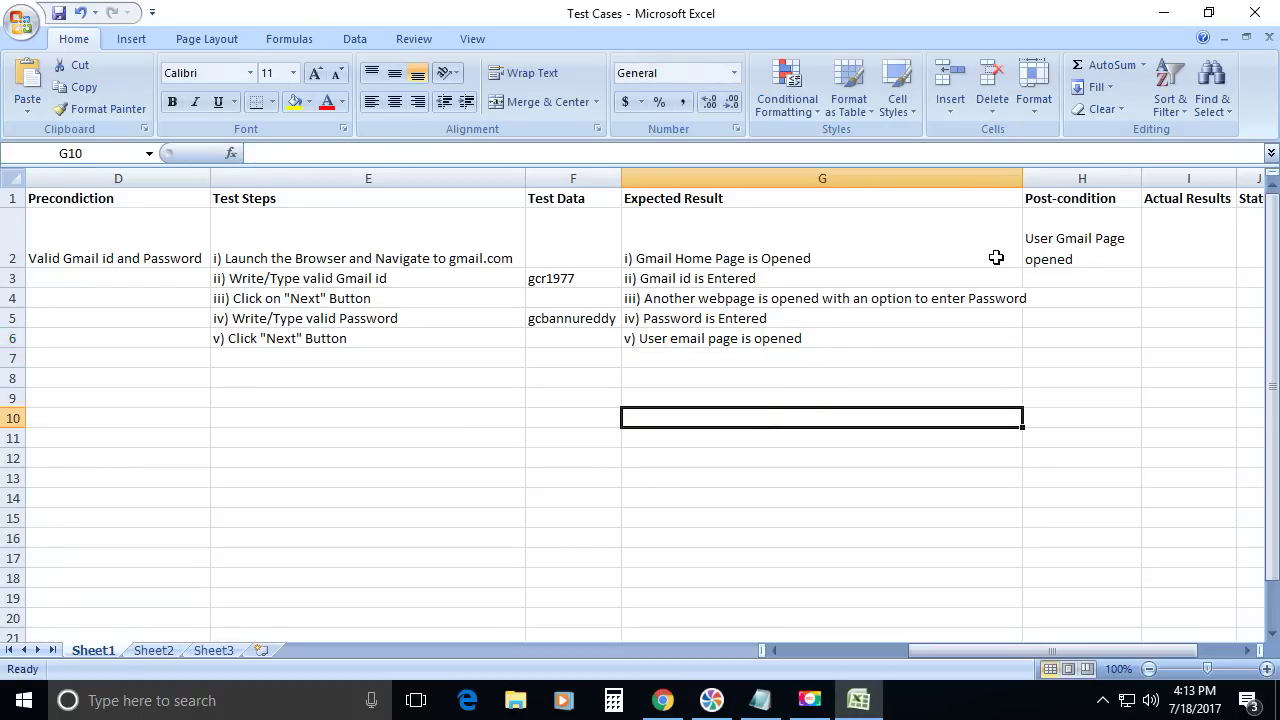
drag(946, 641, 974, 647)
click(1035, 244)
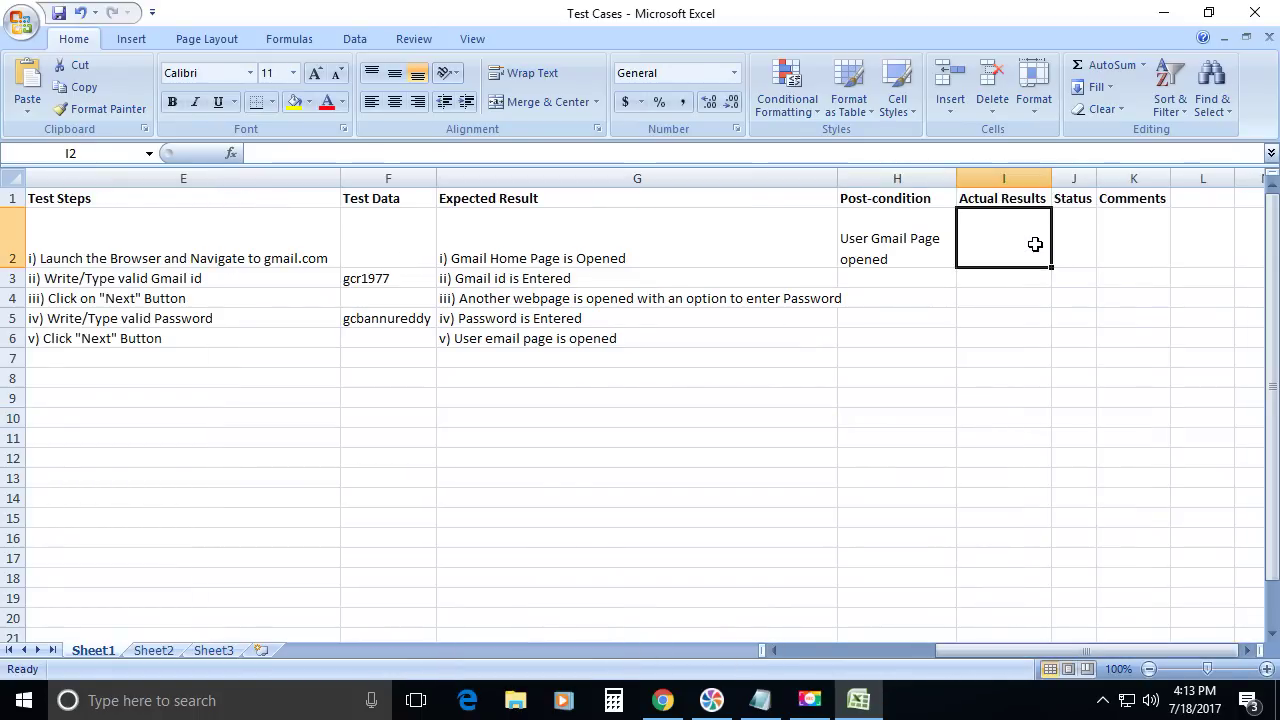
click(1077, 244)
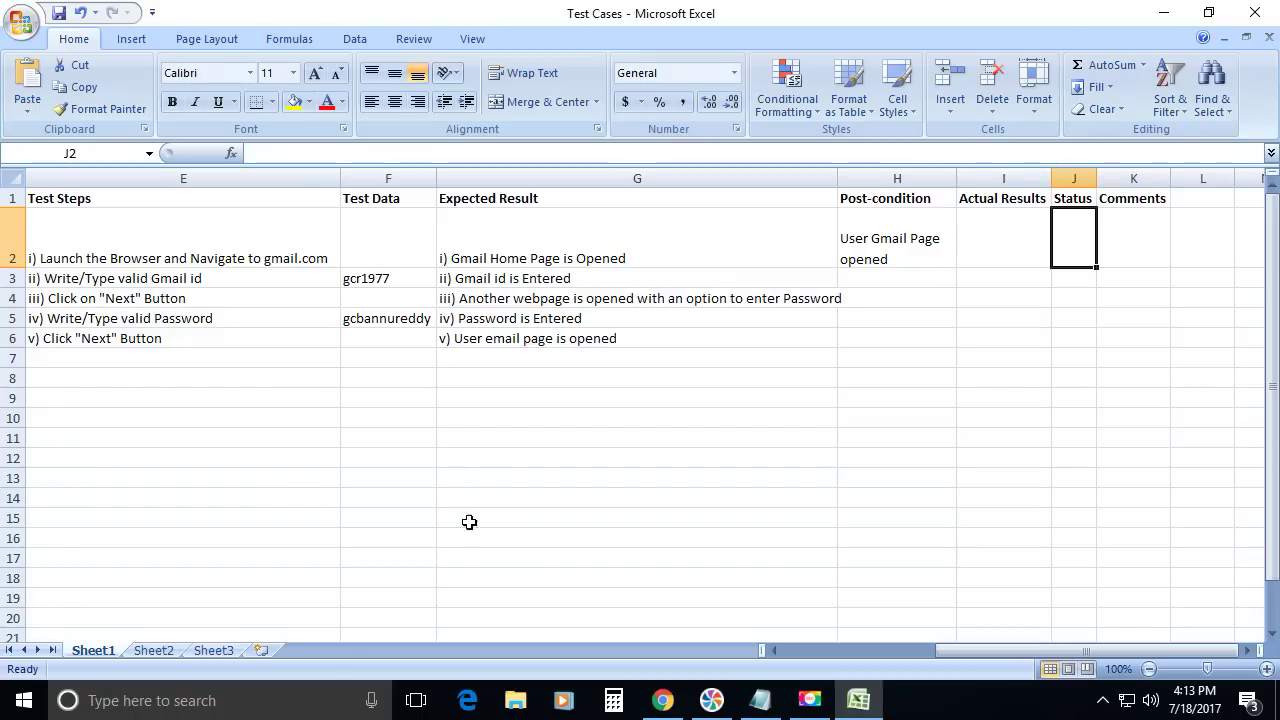
drag(1004, 650, 700, 645)
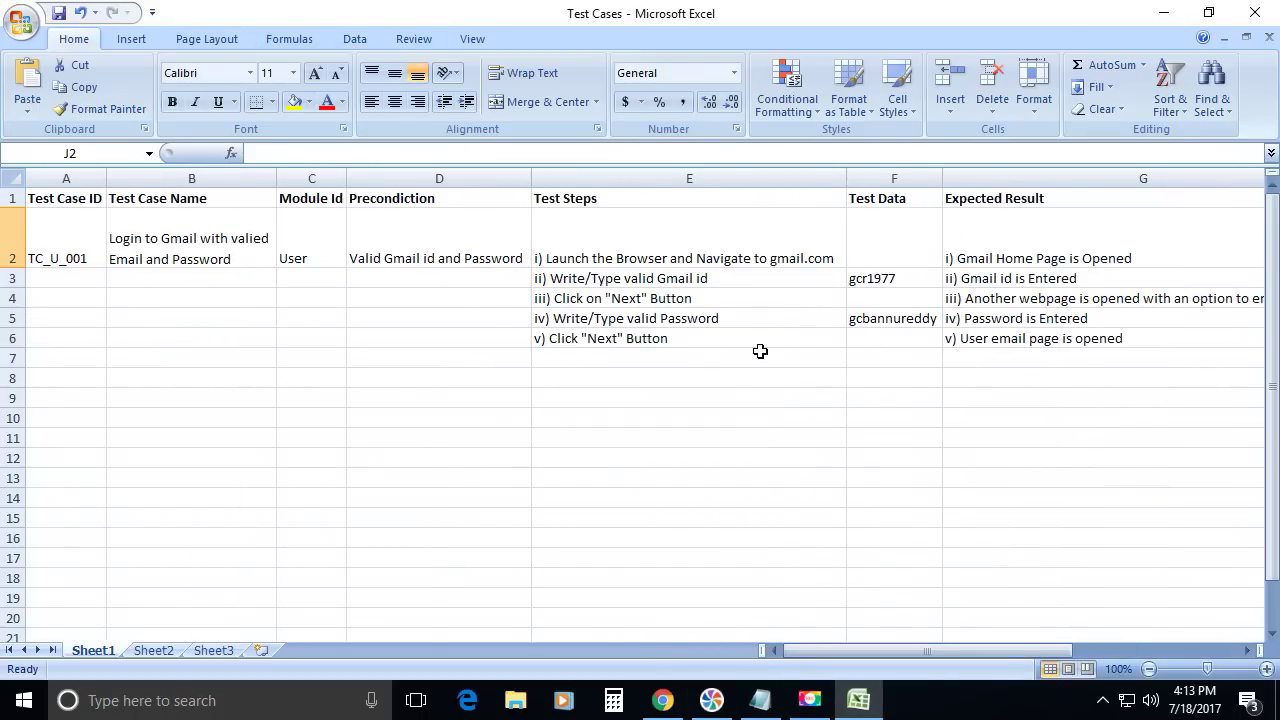
click(637, 255)
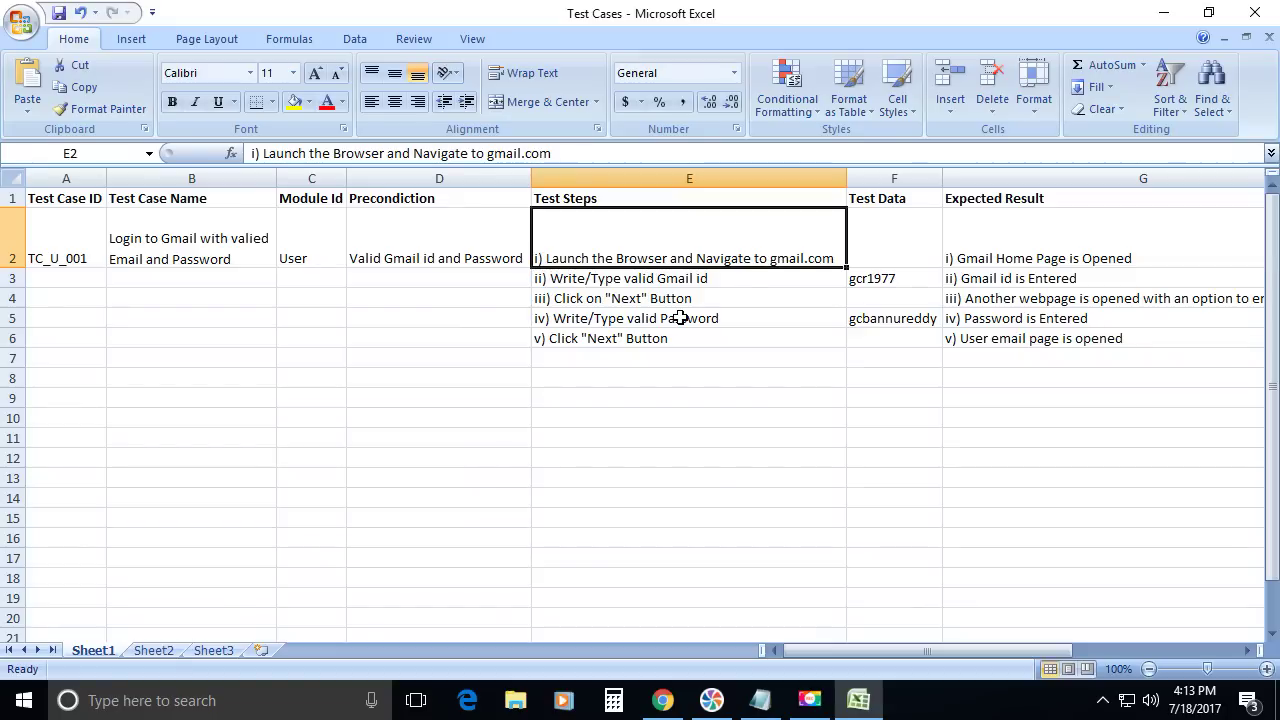
click(404, 254)
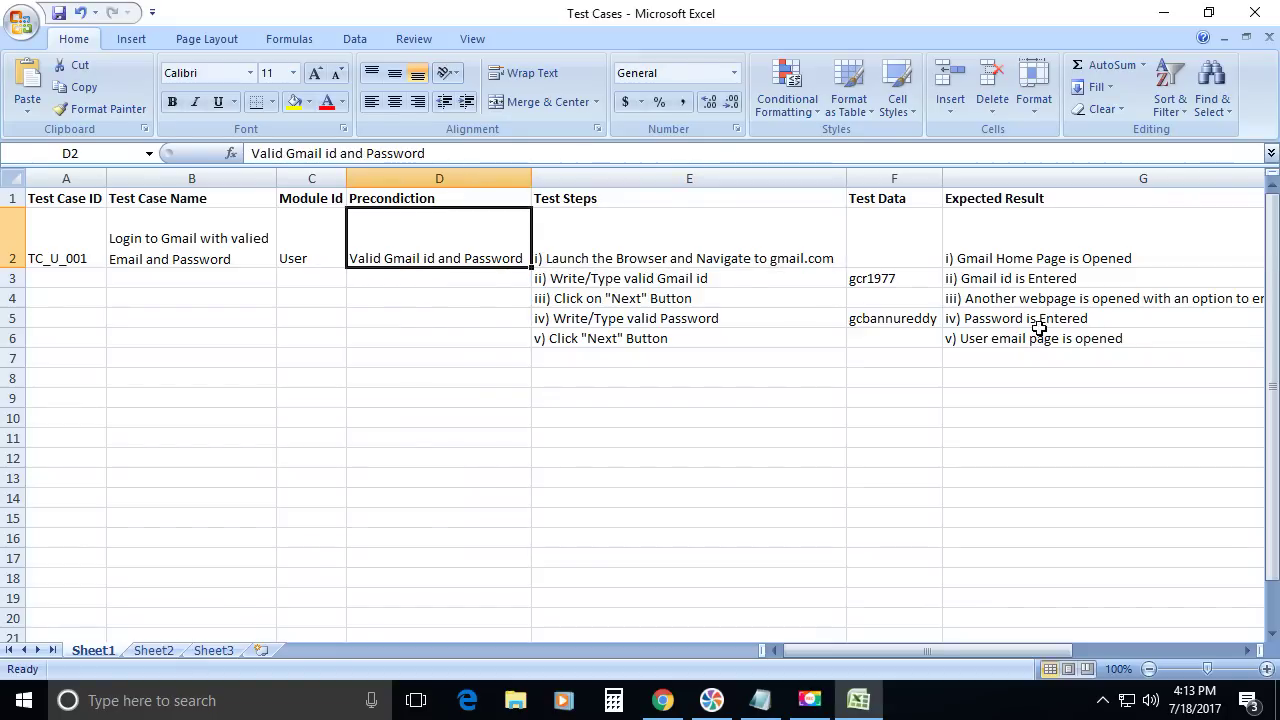
click(914, 284)
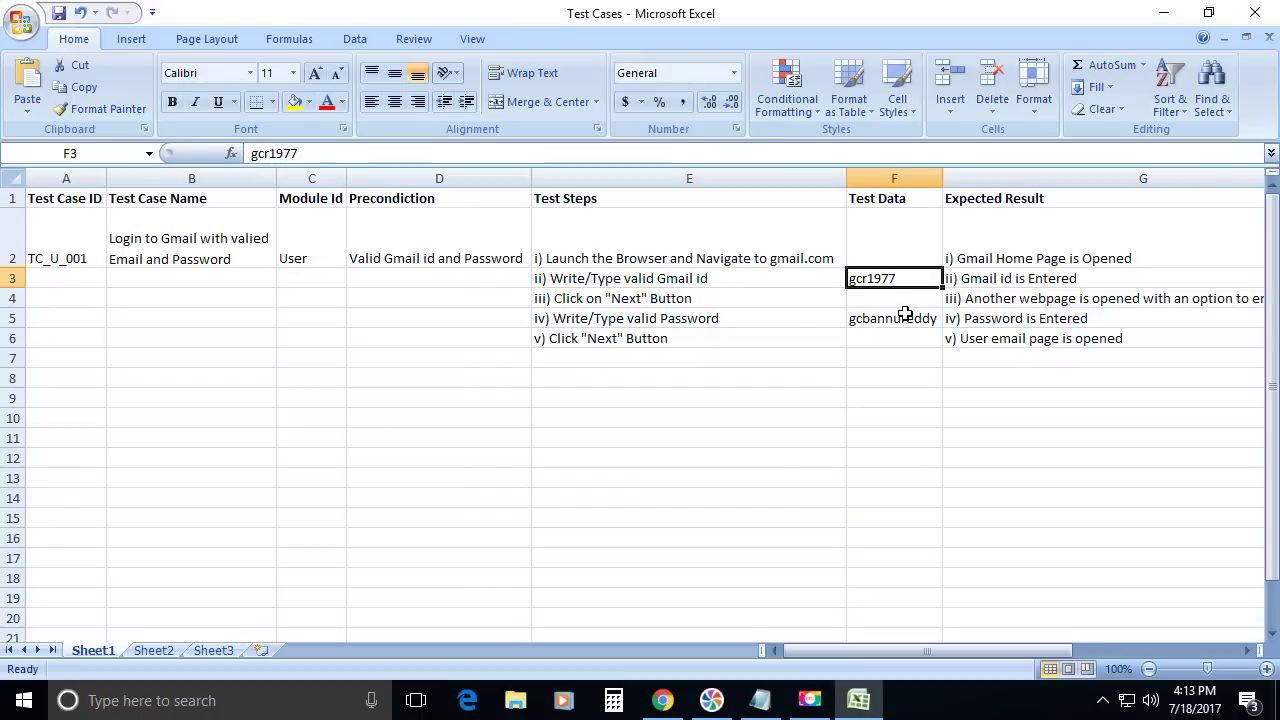
click(905, 316)
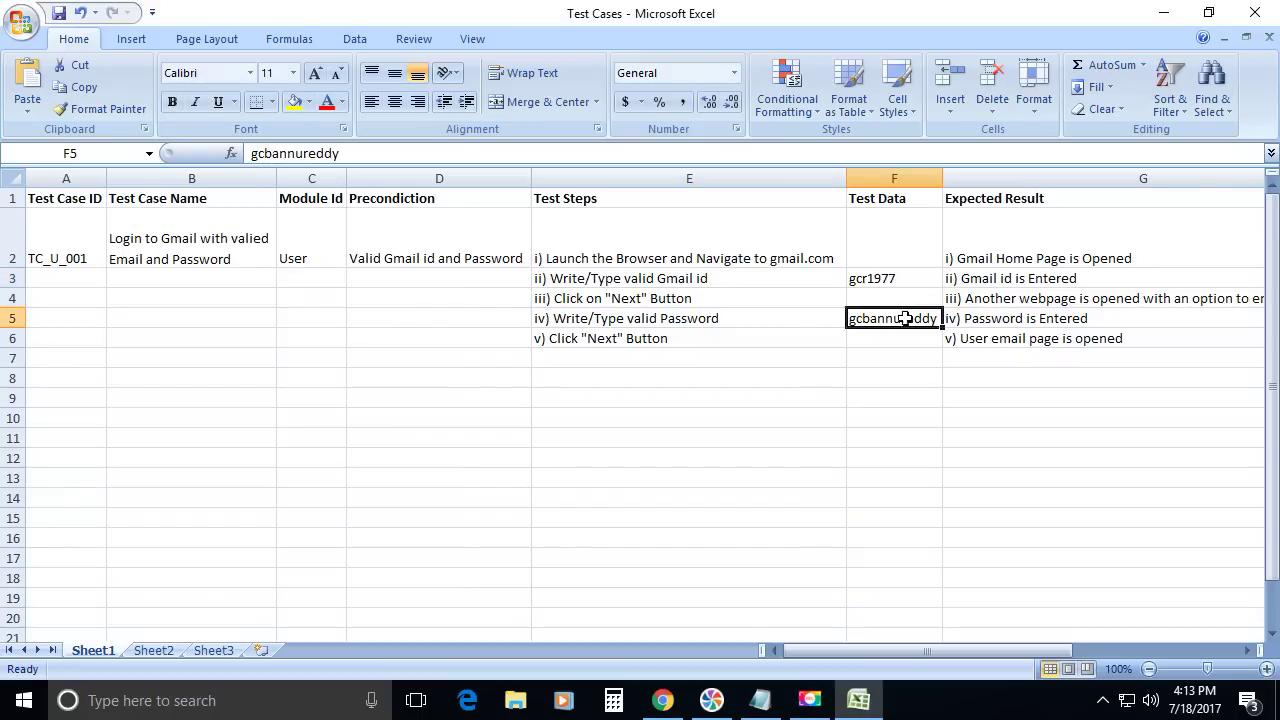
click(616, 278)
click(616, 252)
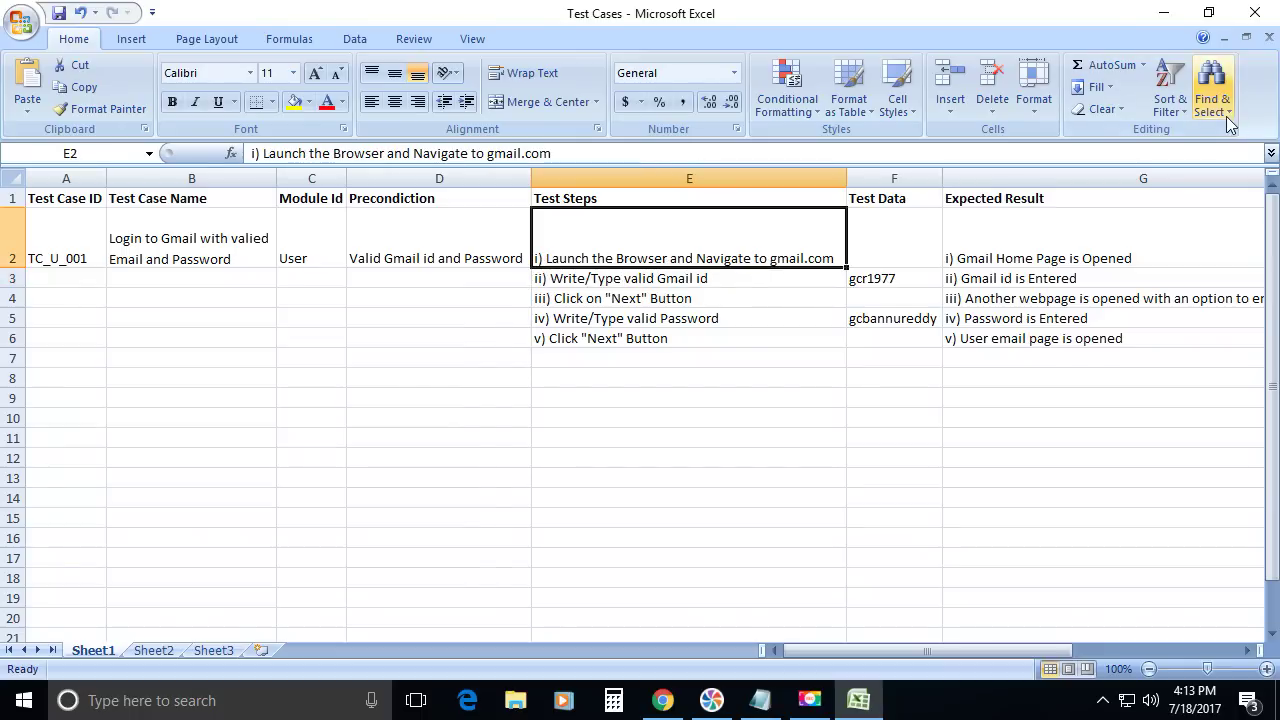
click(1163, 13)
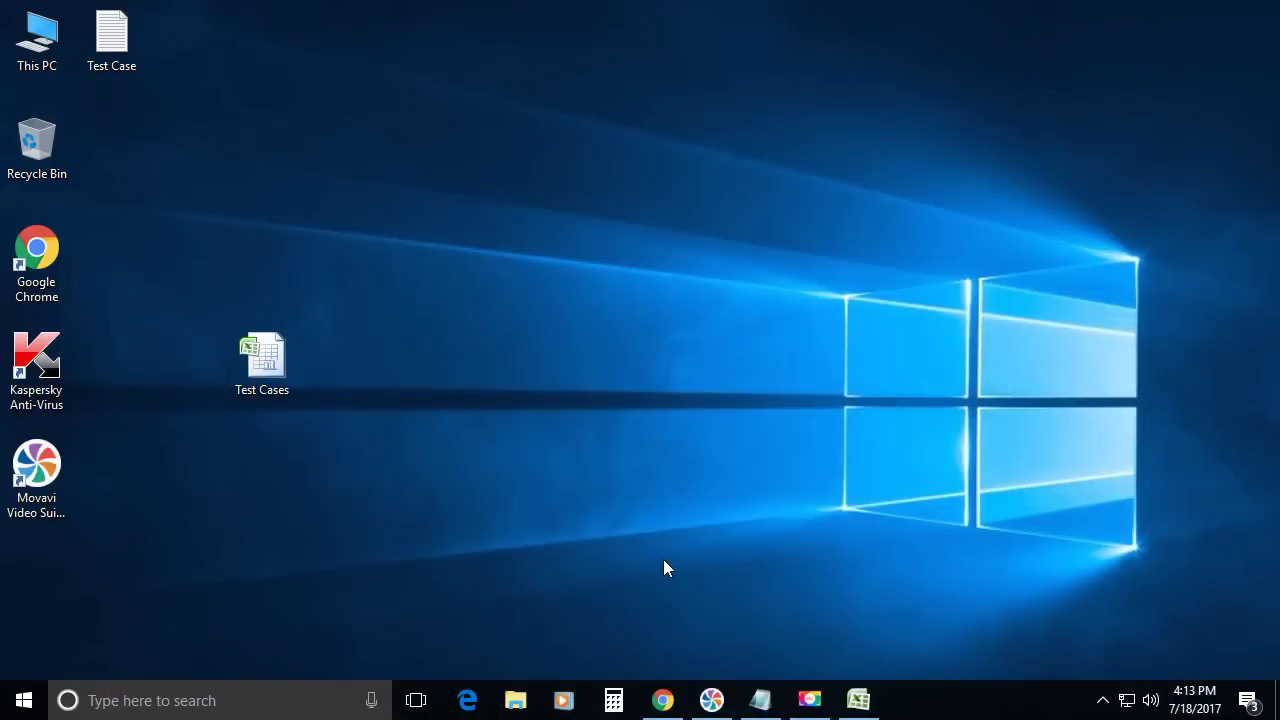
Step: Sign out of Gmail from the account menu
click(663, 698)
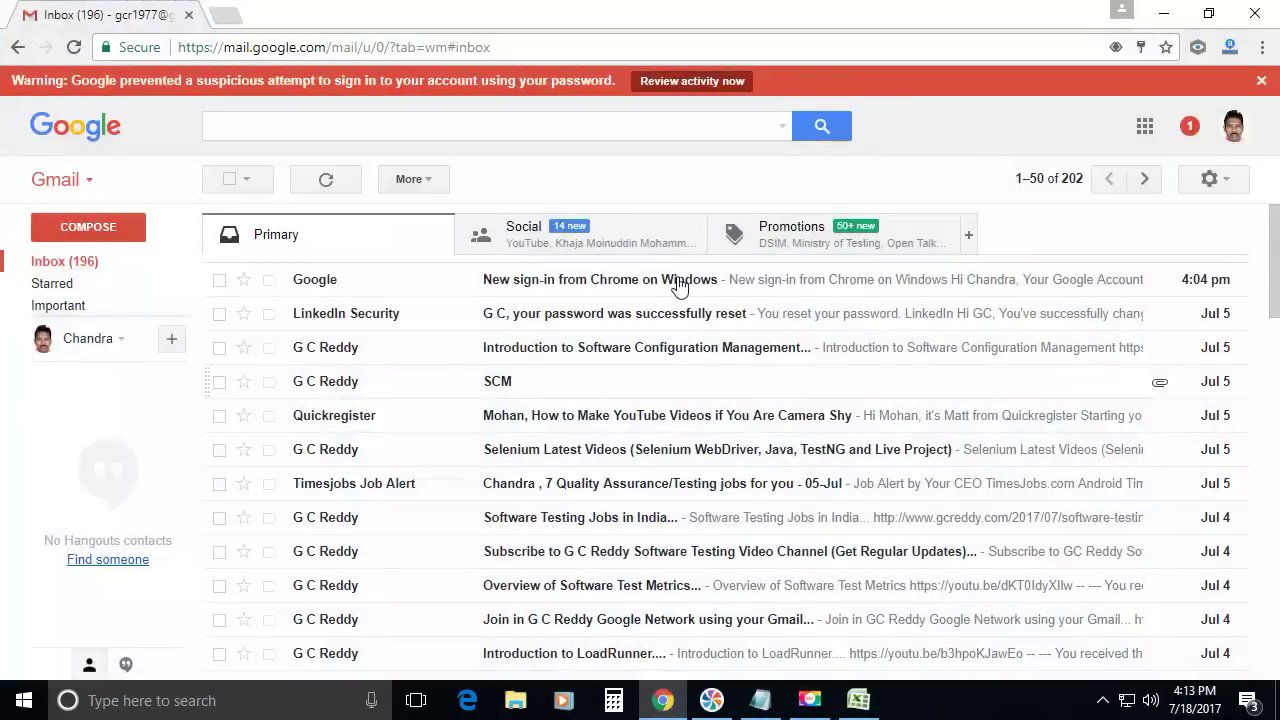
click(1234, 125)
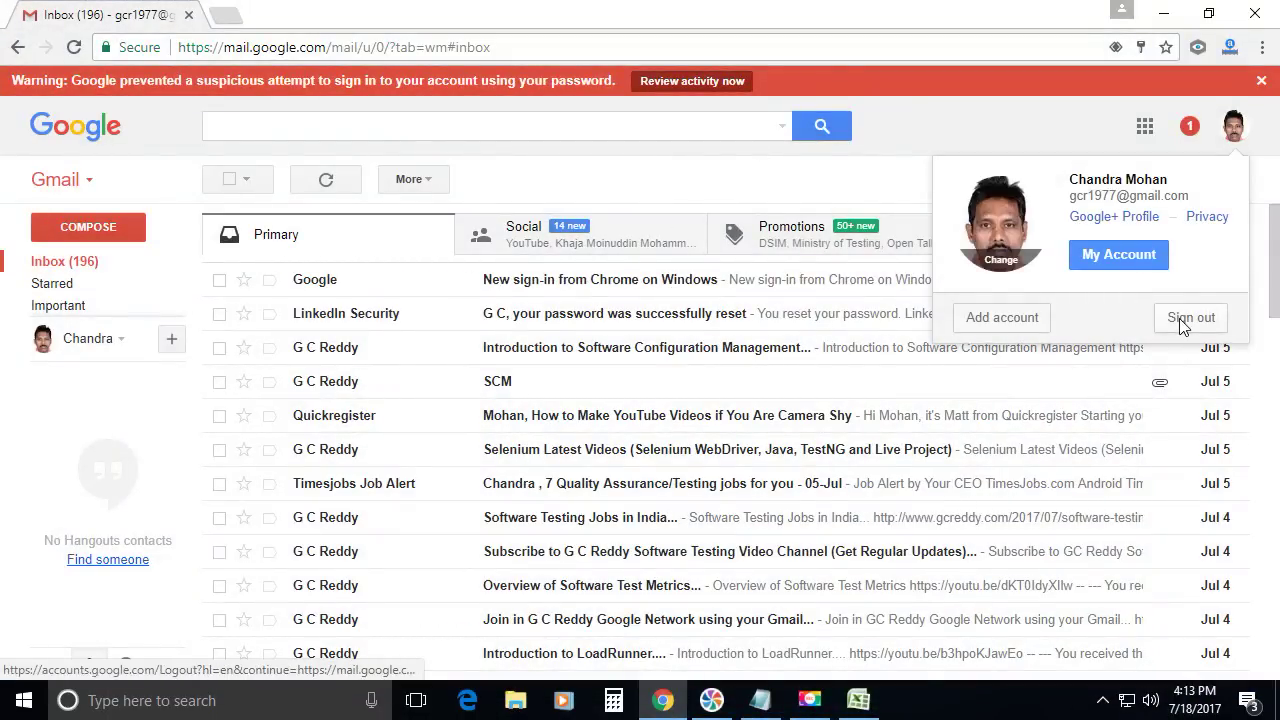
click(1186, 316)
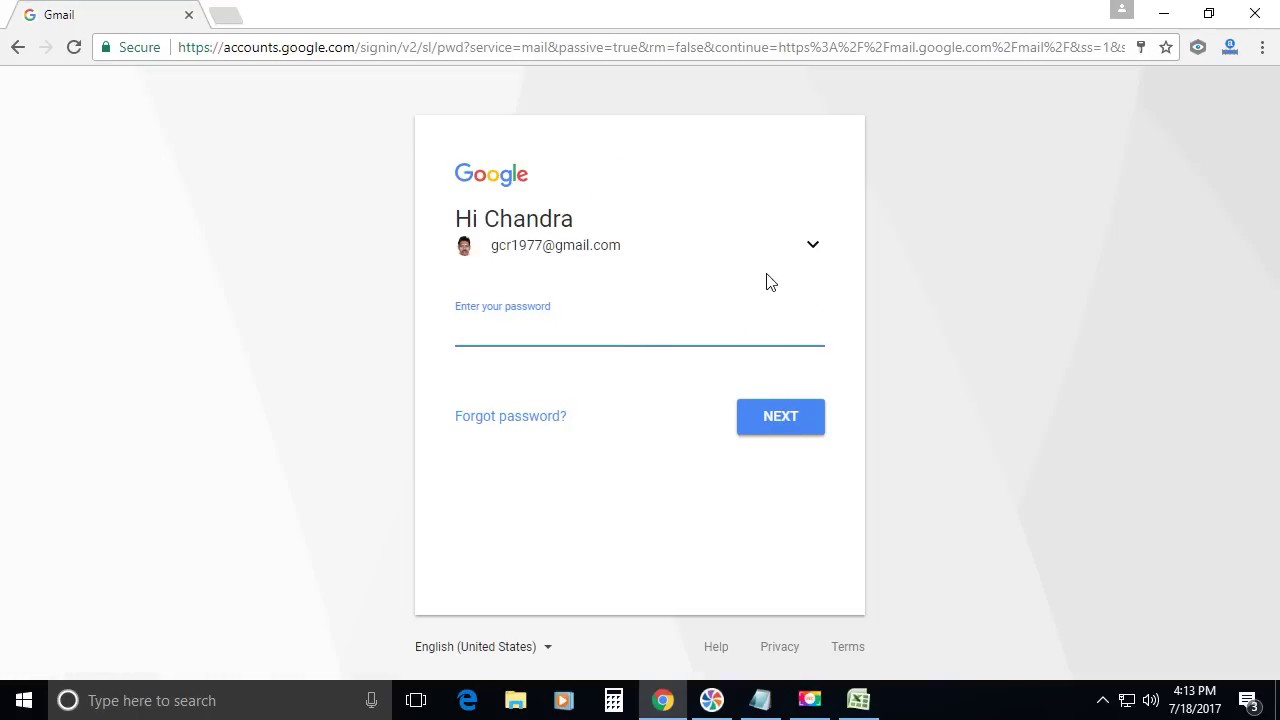
Step: Remove the saved account from the sign-in chooser, clear the email box, and reopen Chrome
click(814, 246)
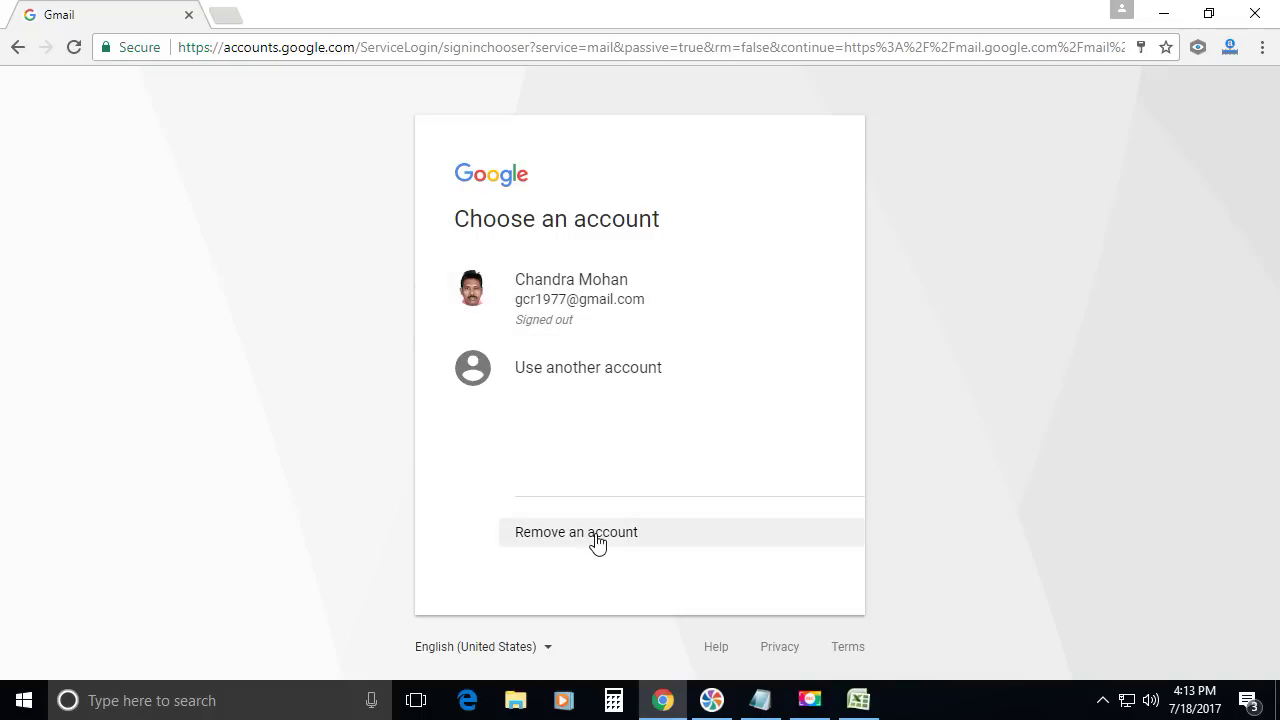
click(600, 537)
click(810, 307)
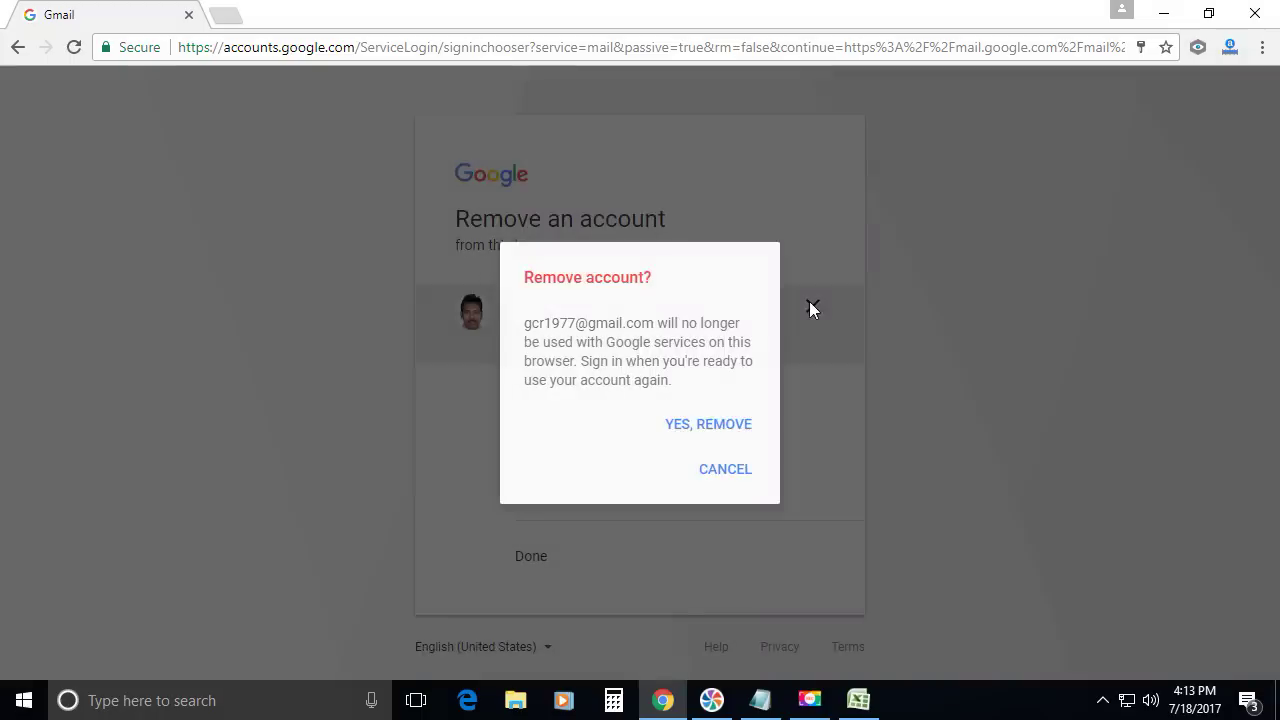
click(722, 430)
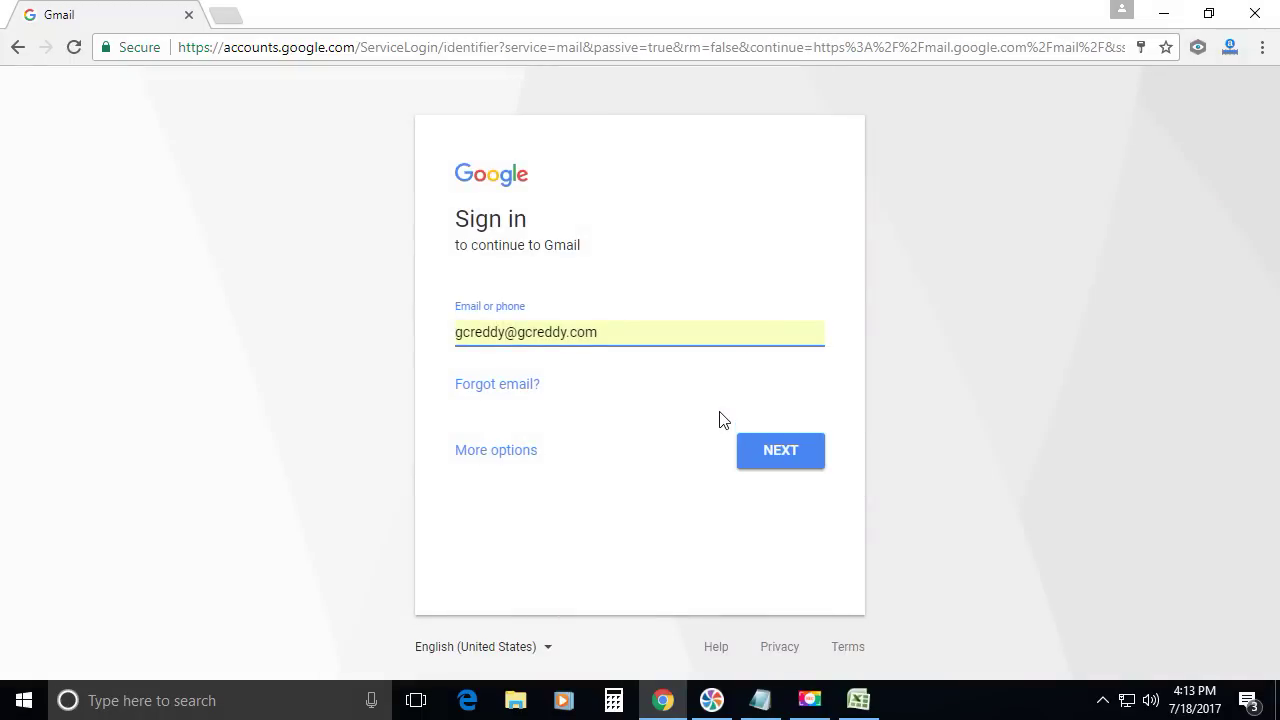
key(BackSpace)
key(BackSpace)
key(BackSpace)
key(BackSpace)
key(BackSpace)
key(BackSpace)
key(BackSpace)
key(BackSpace)
key(BackSpace)
key(BackSpace)
key(BackSpace)
key(BackSpace)
key(BackSpace)
key(BackSpace)
key(BackSpace)
key(BackSpace)
key(BackSpace)
key(BackSpace)
key(BackSpace)
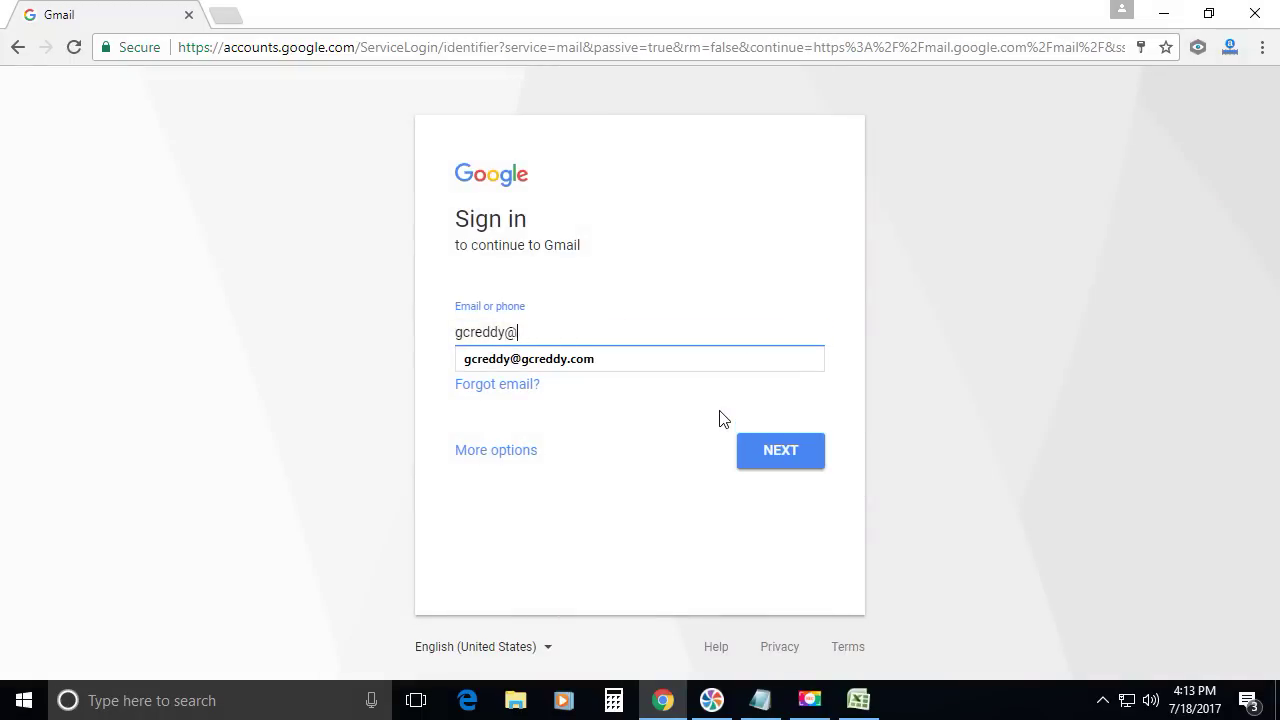
click(1255, 13)
double_click(58, 245)
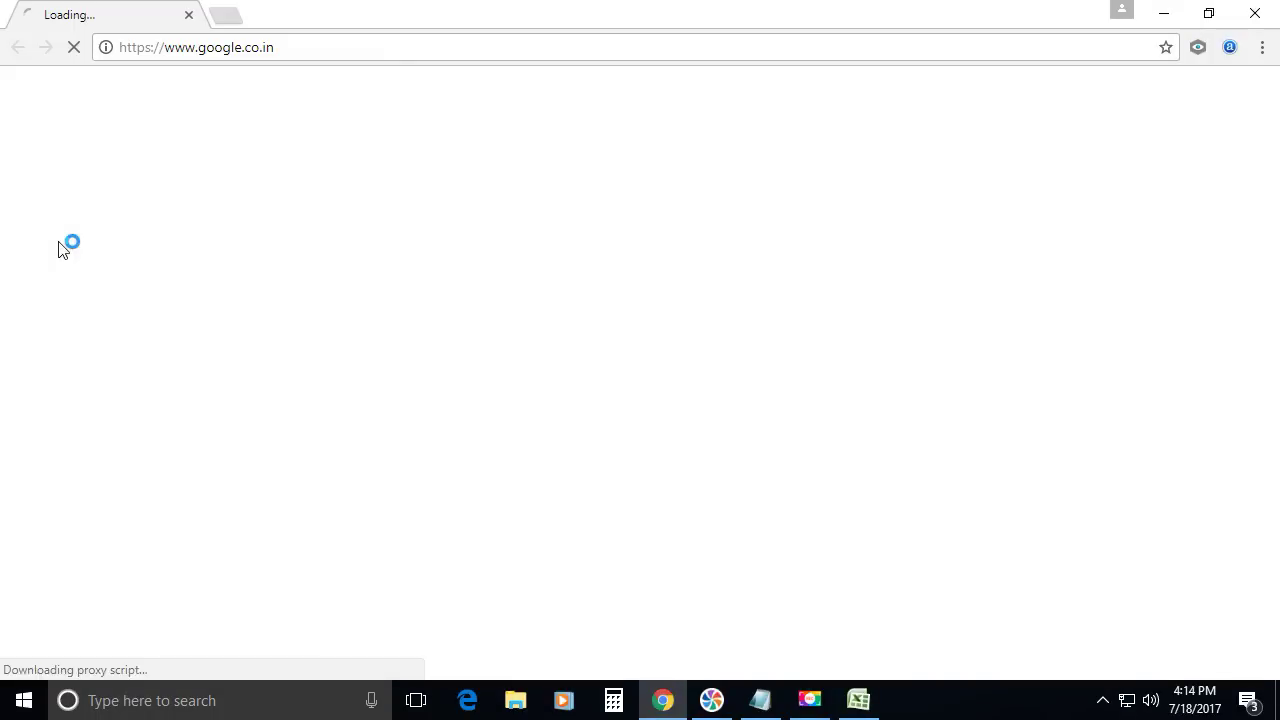
click(333, 47)
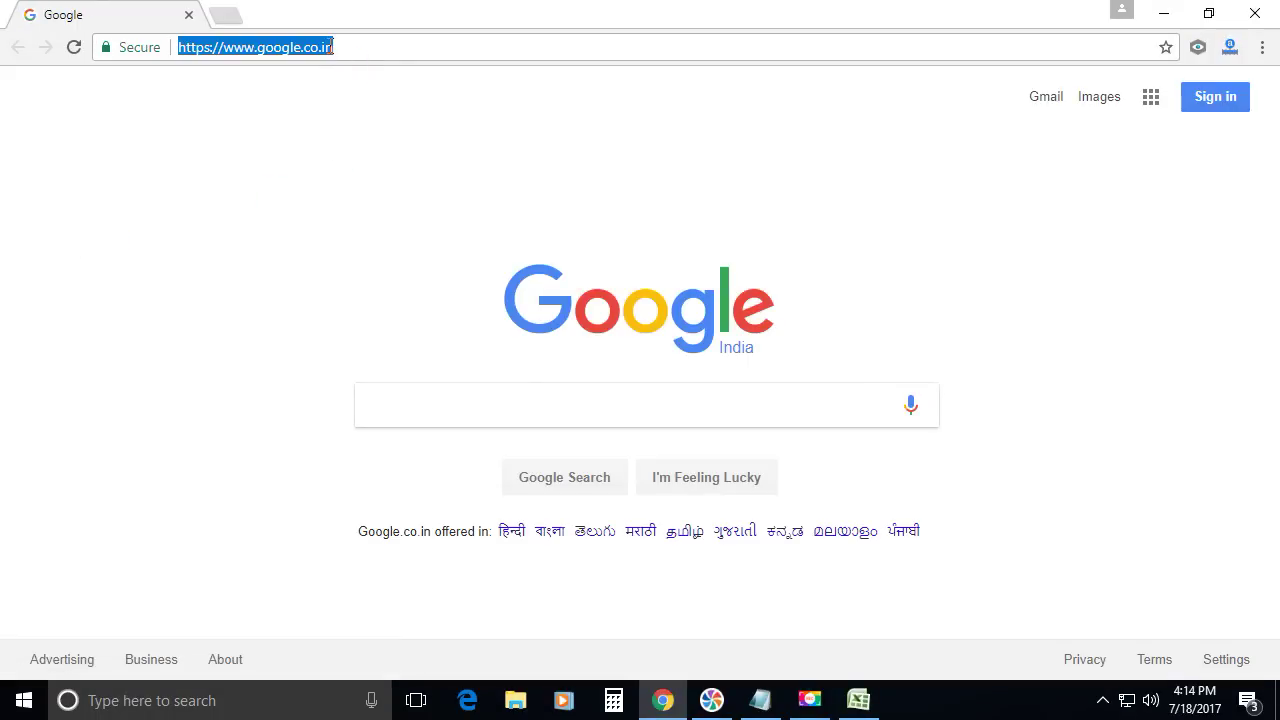
text(www)
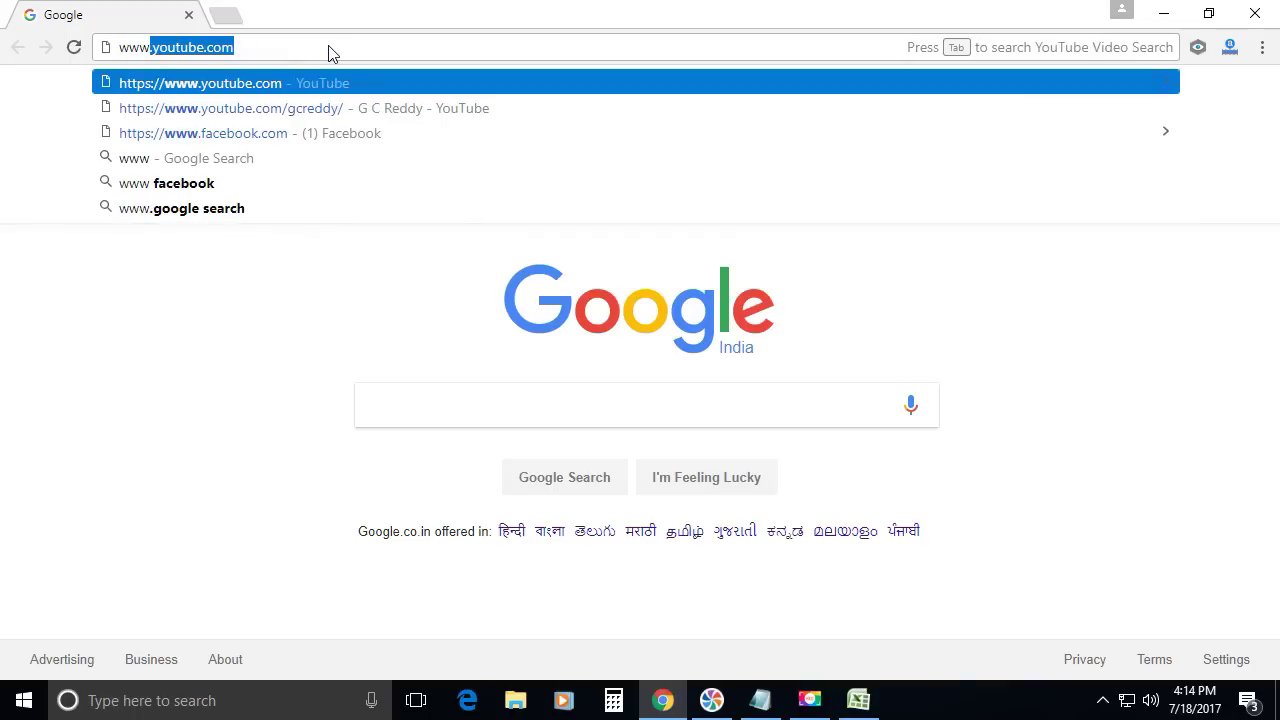
text(.gm)
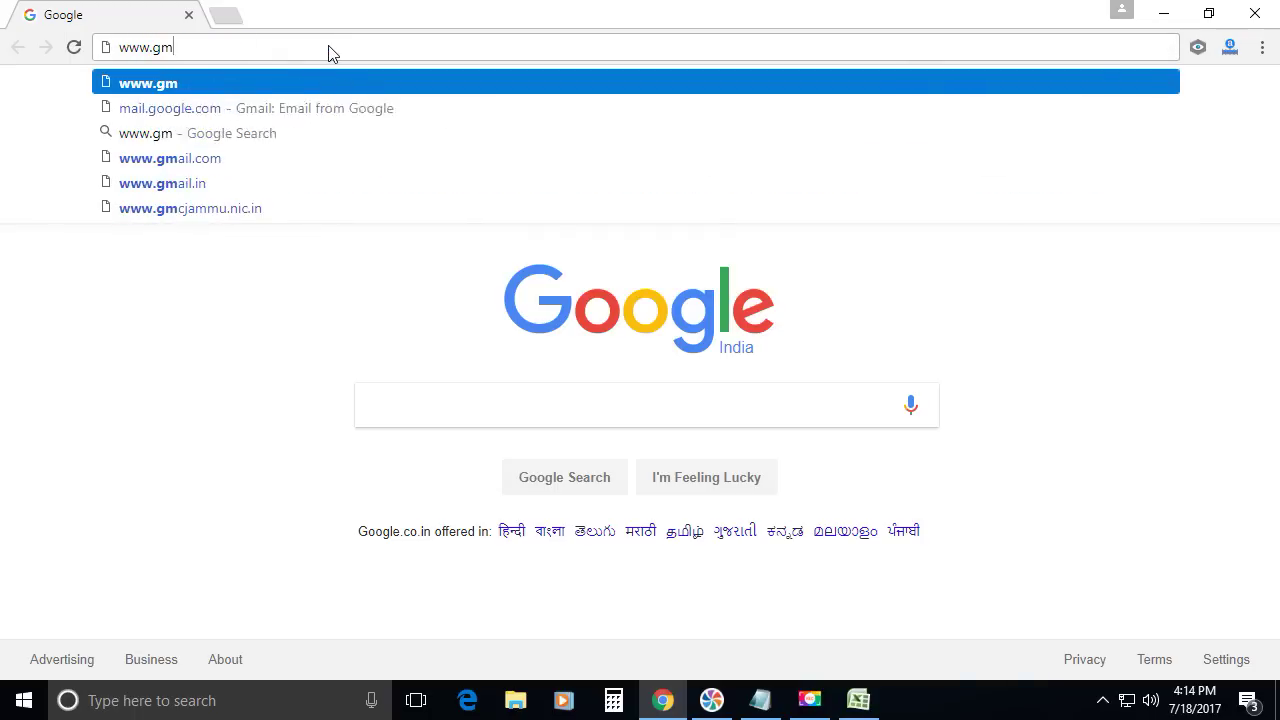
text(ail.com)
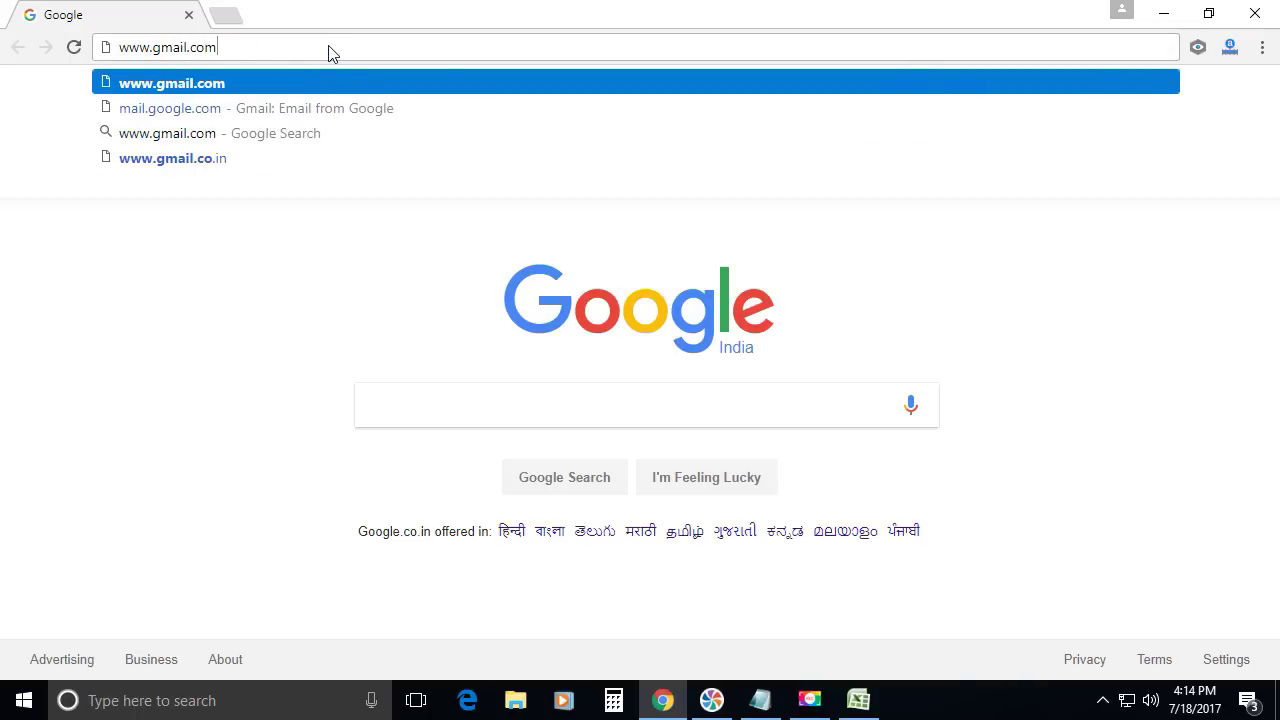
key(Return)
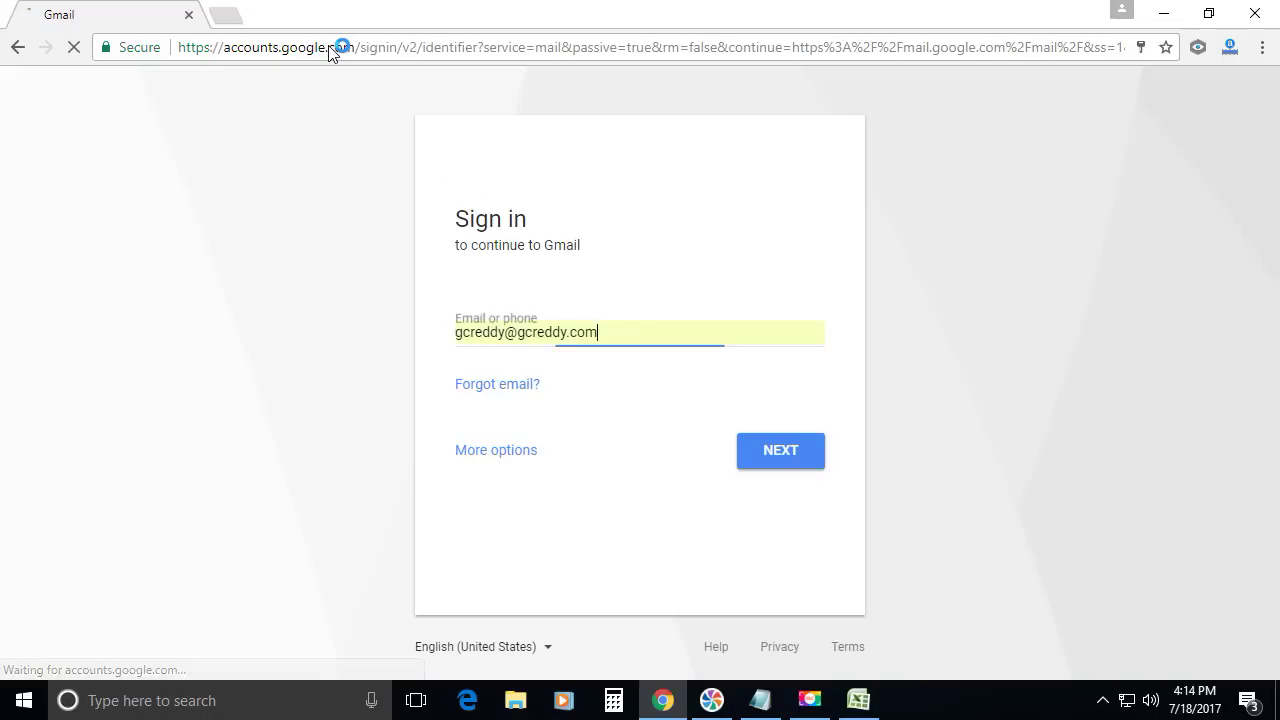
key(BackSpace)
key(BackSpace)
key(BackSpace)
key(BackSpace)
key(BackSpace)
key(BackSpace)
key(BackSpace)
key(BackSpace)
key(BackSpace)
key(BackSpace)
key(BackSpace)
key(BackSpace)
key(BackSpace)
key(BackSpace)
key(BackSpace)
key(BackSpace)
key(BackSpace)
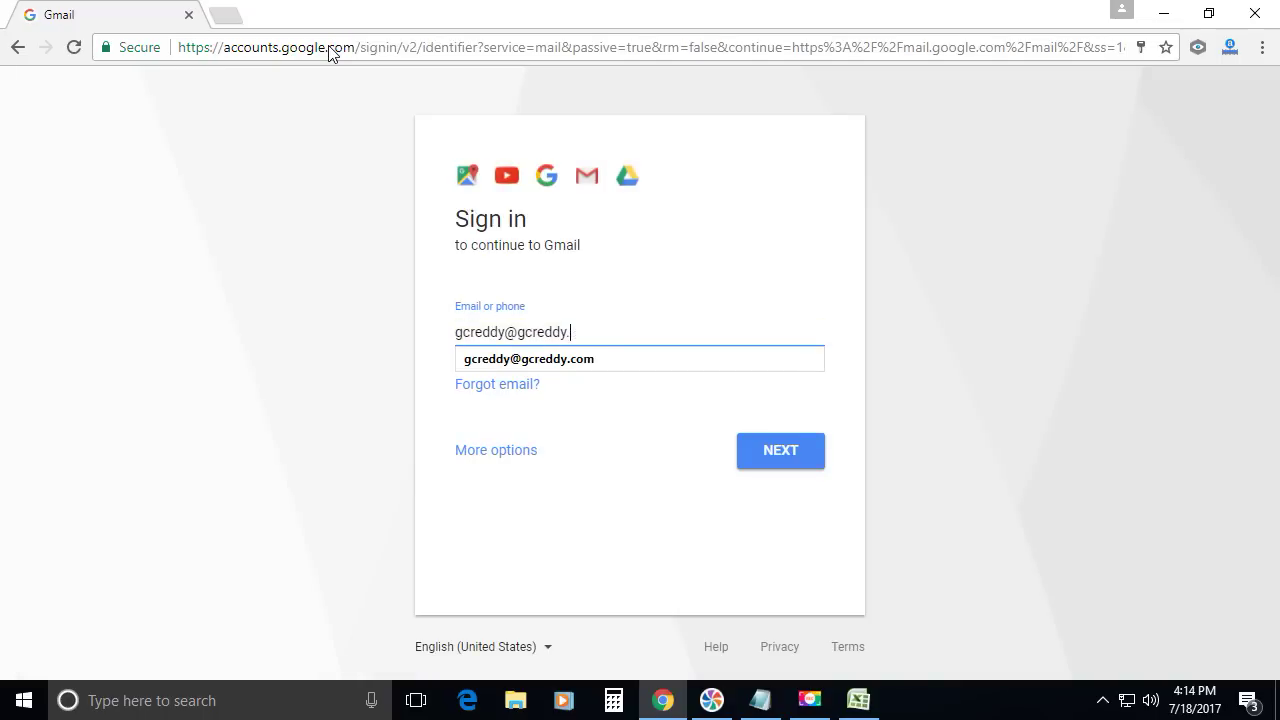
key(BackSpace)
key(BackSpace)
click(610, 529)
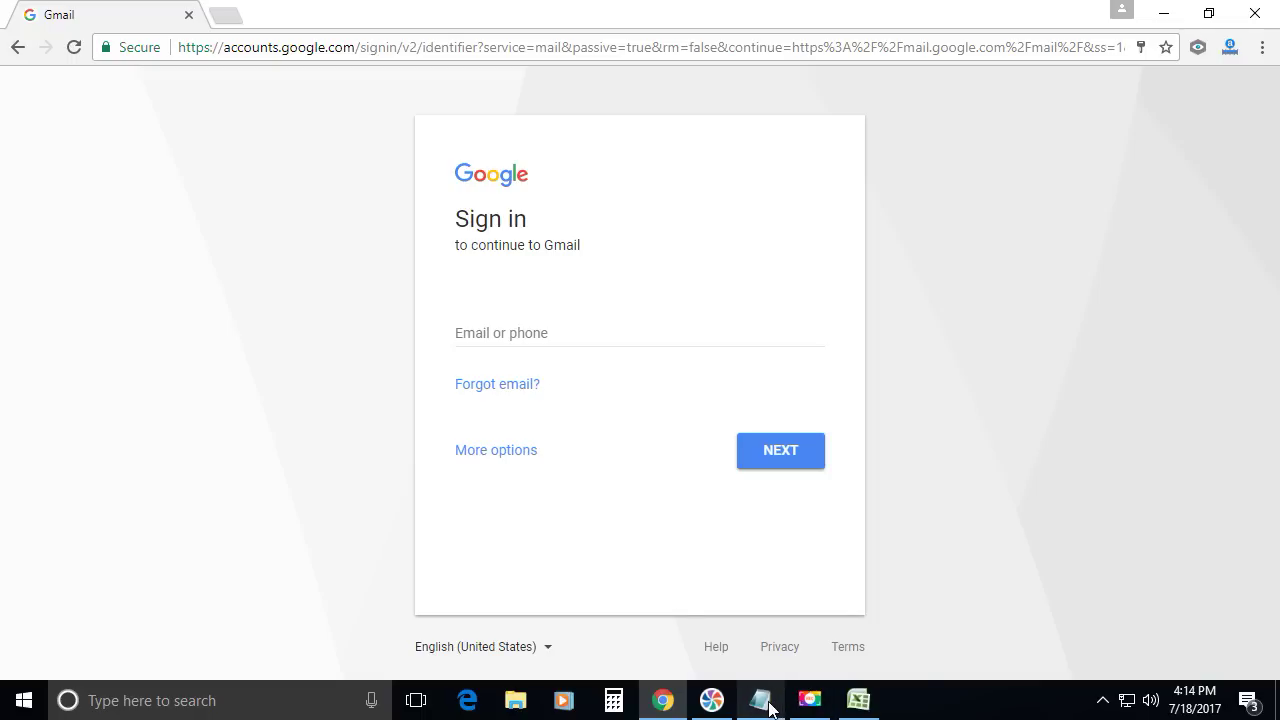
Step: Glance at the Notepad test case notes, then return to the Test Cases spreadsheet
mouse_move(758, 698)
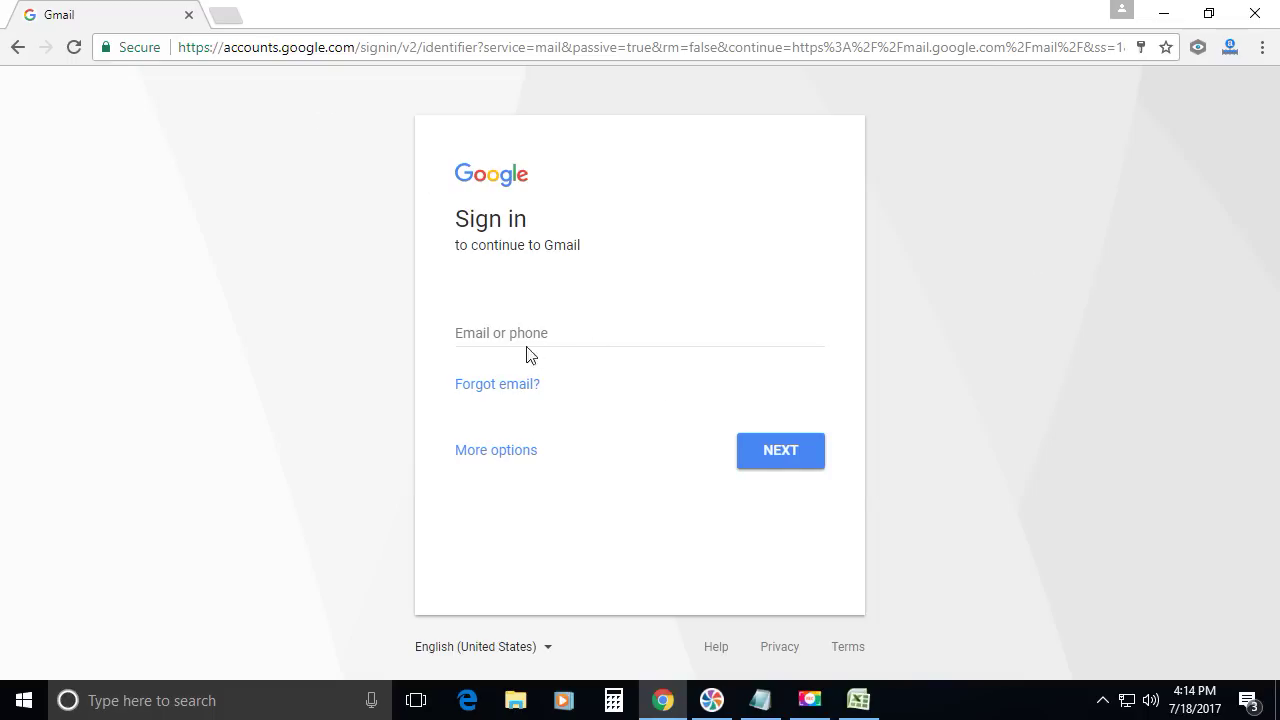
click(762, 700)
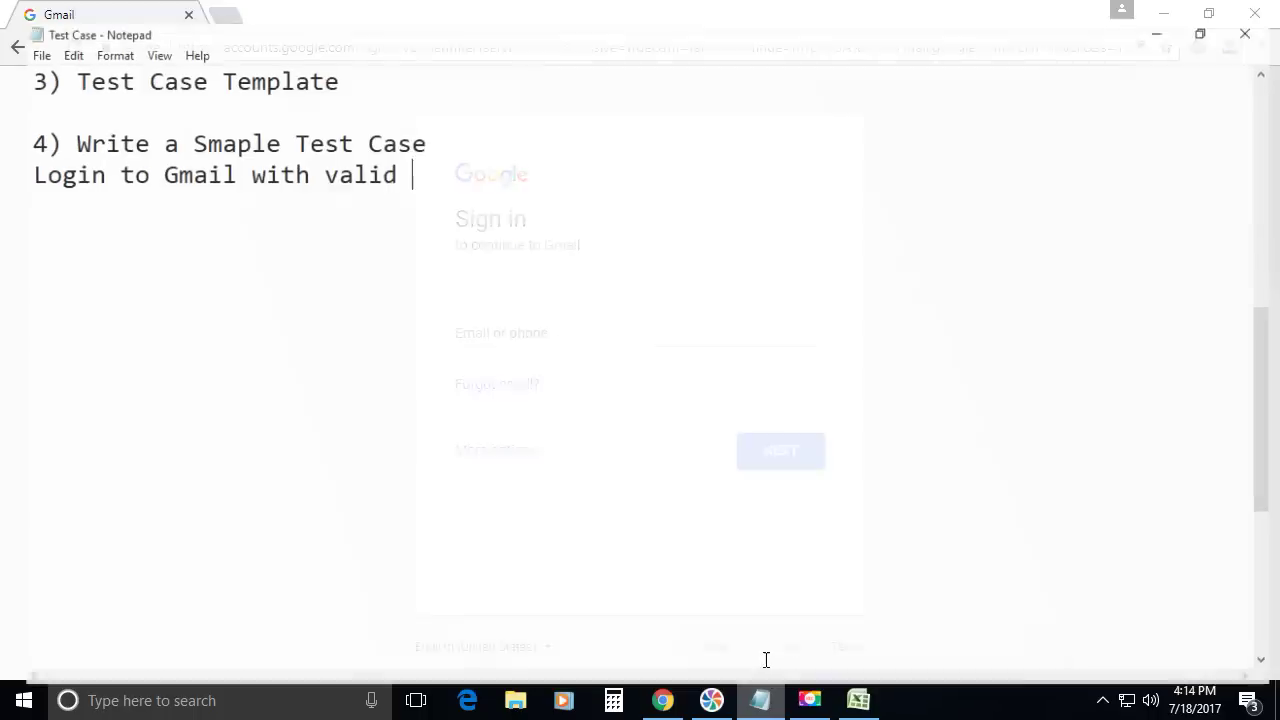
click(1164, 12)
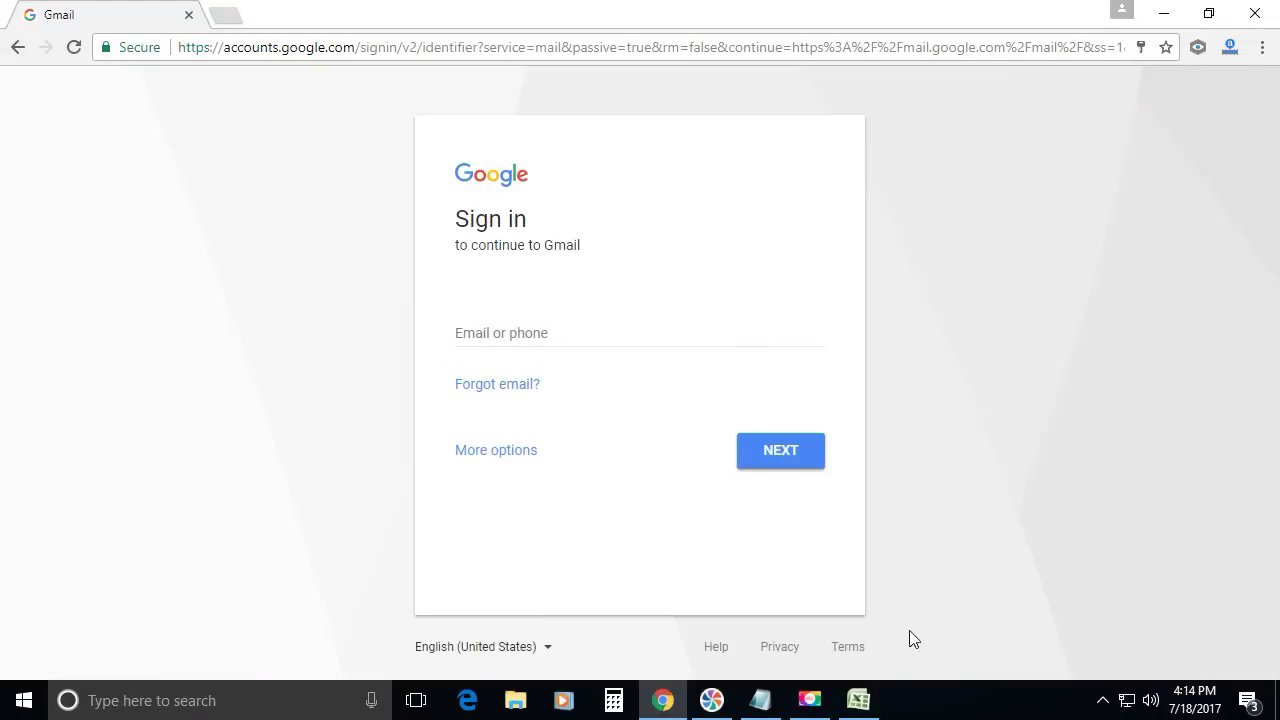
click(858, 700)
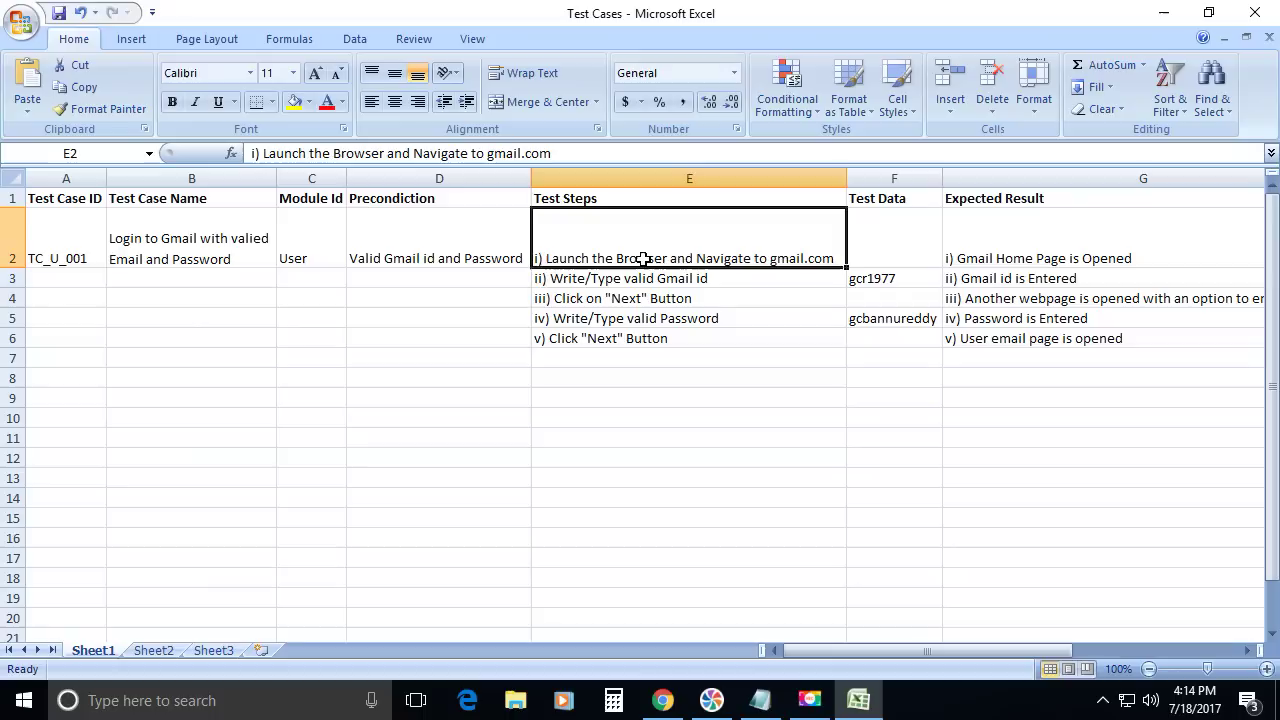
Step: Record 'i) Gmail Home Page launched' in I2 and autofit column I
drag(943, 649, 1020, 575)
click(1010, 256)
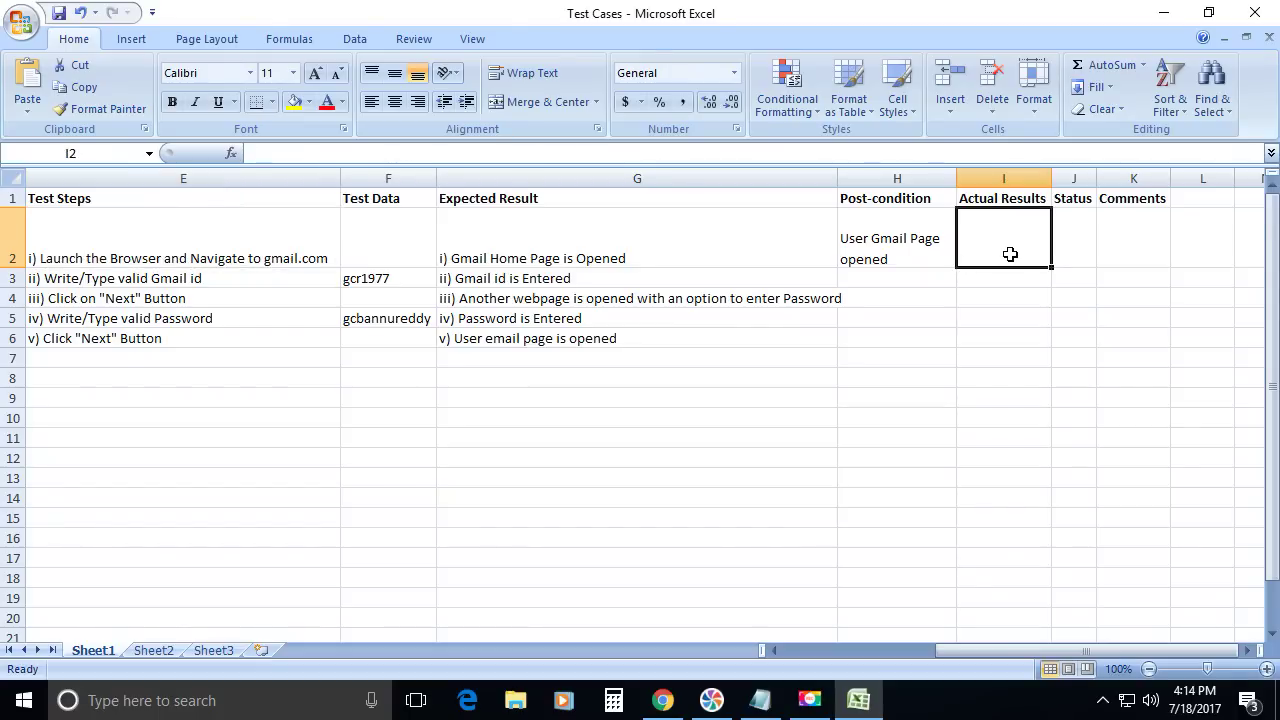
text(i) Gmai)
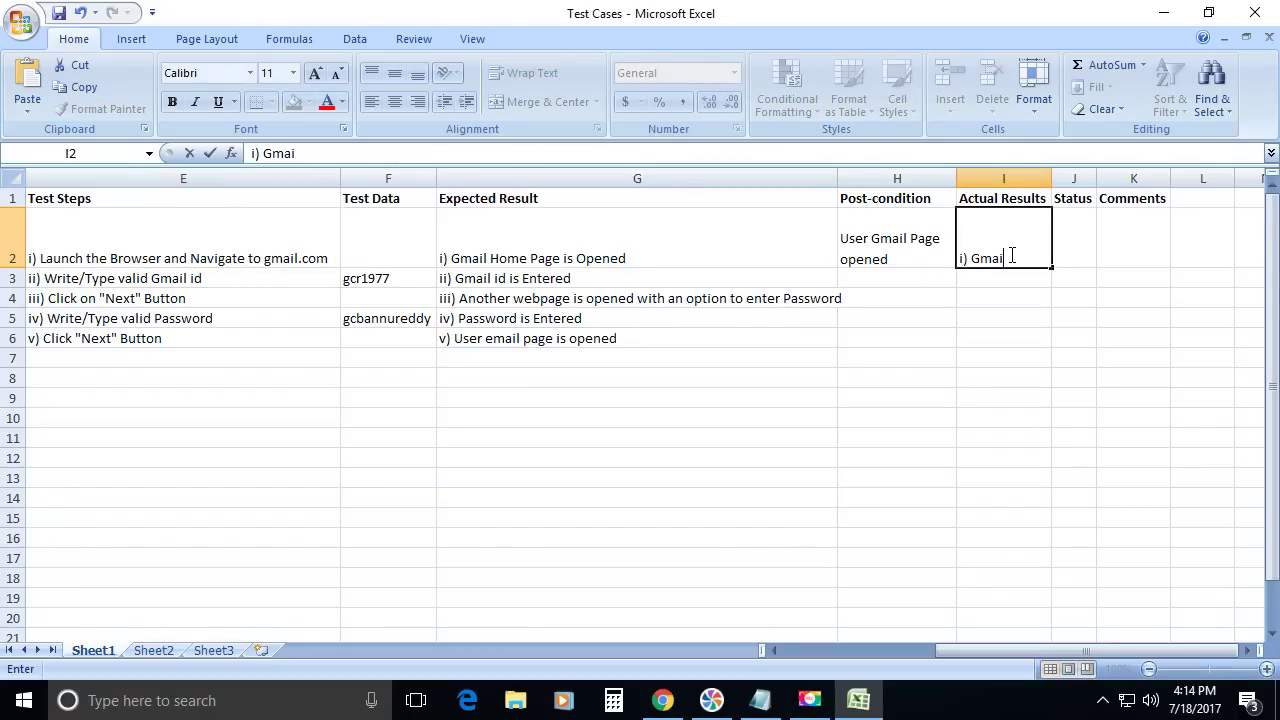
text(l Home Page)
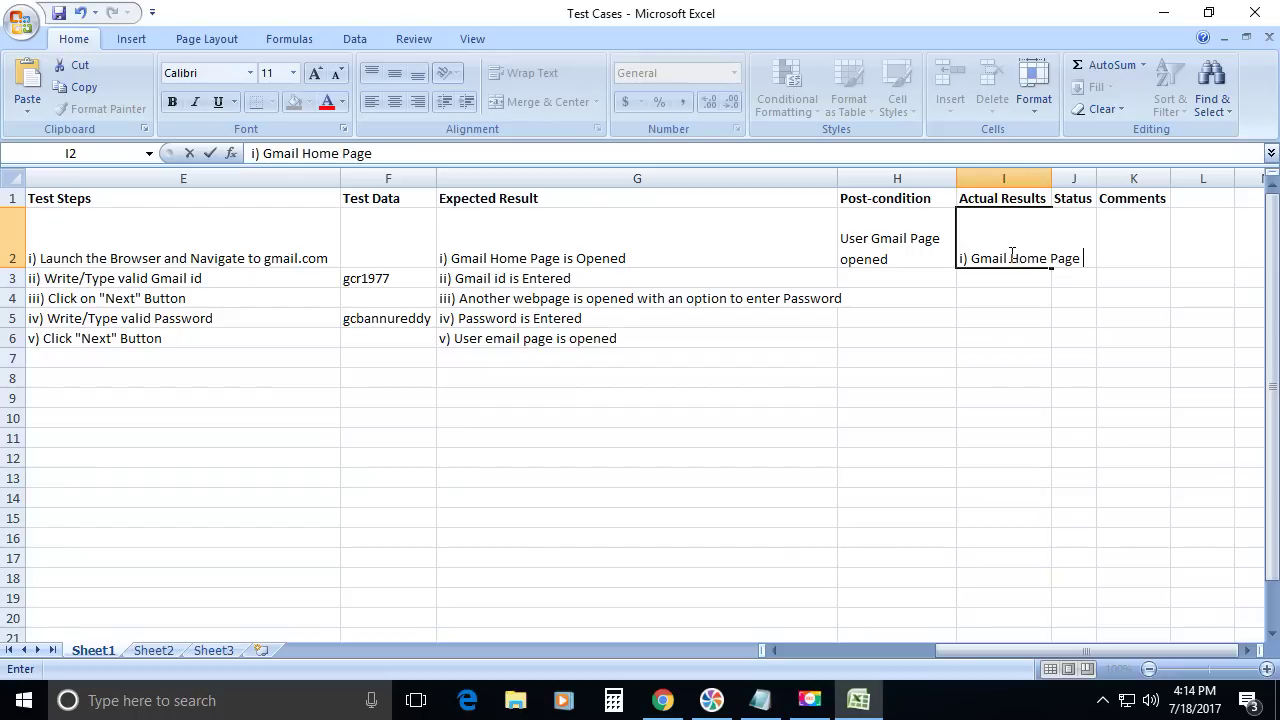
text( lanunched)
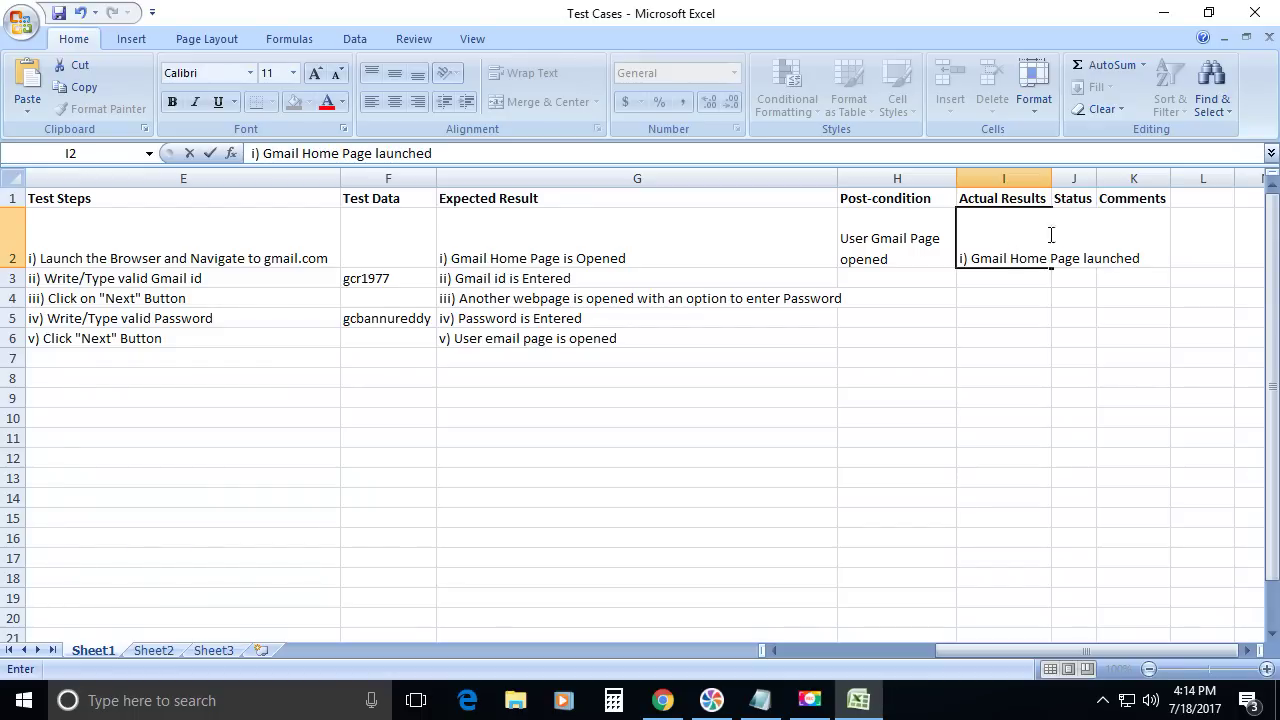
double_click(1051, 178)
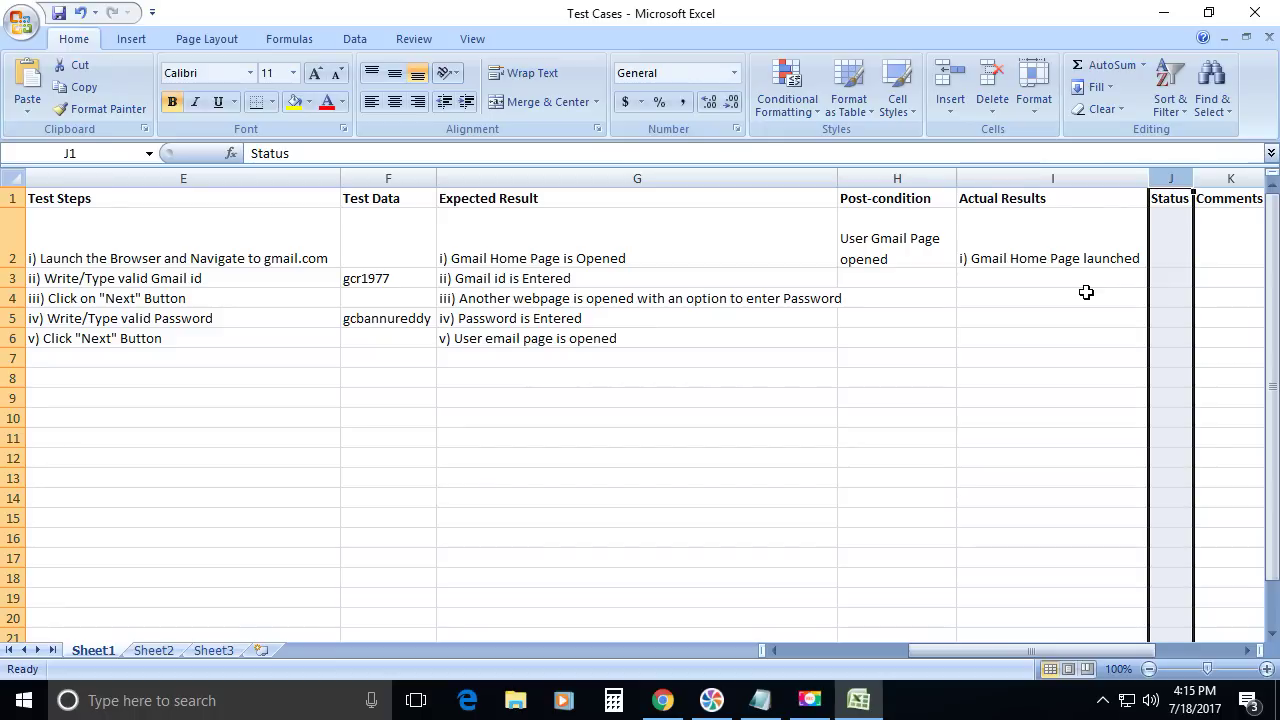
click(994, 285)
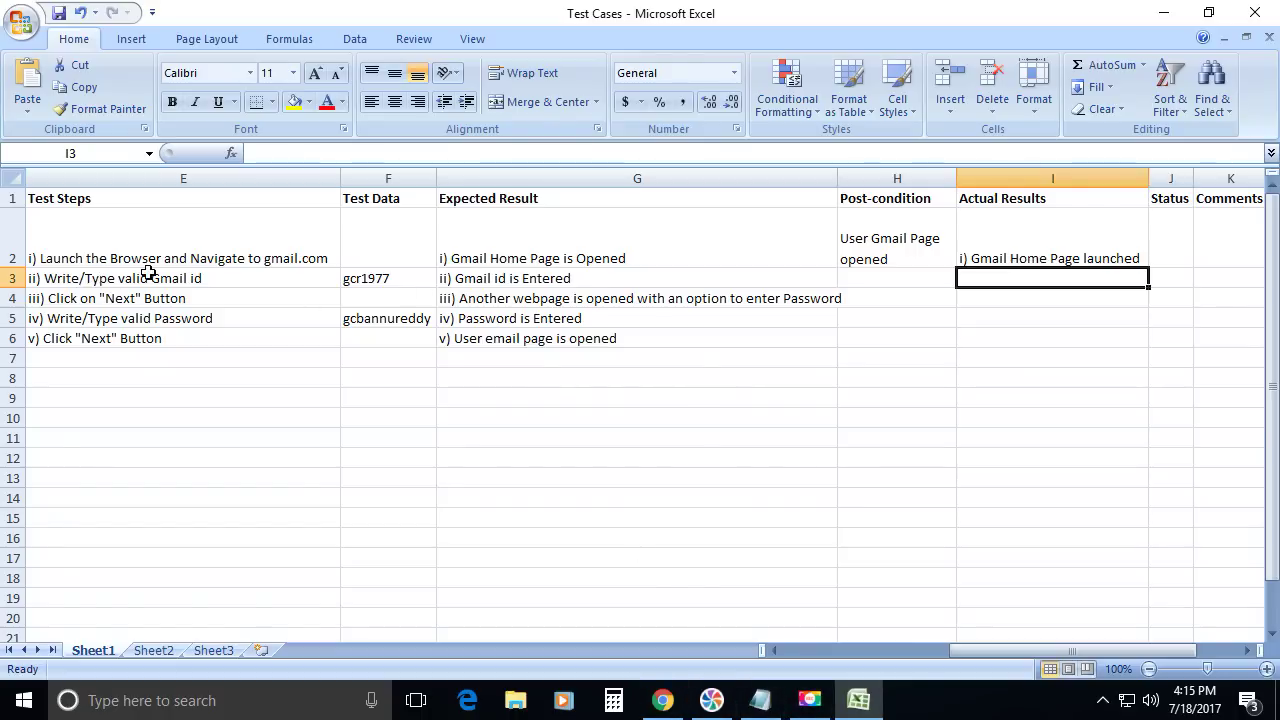
click(663, 701)
Step: Type the test Gmail id into the sign-in email field and start the 'ii) Gmail id entered' result
click(492, 339)
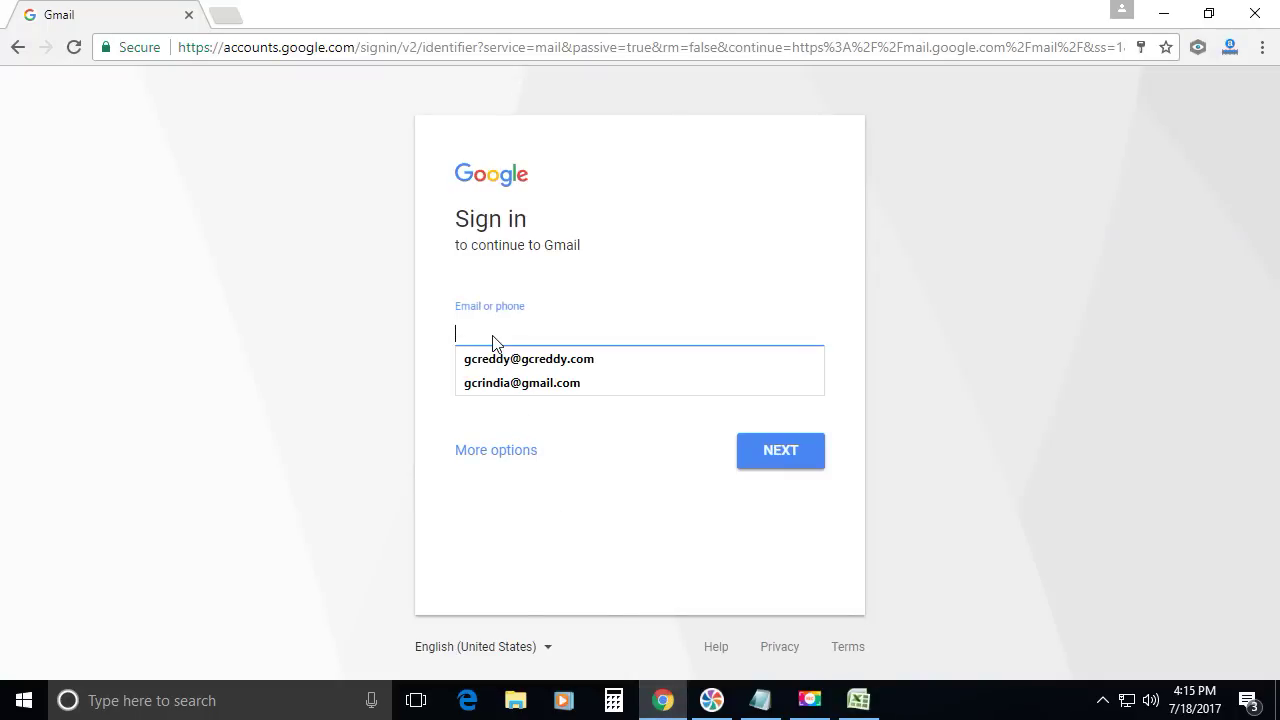
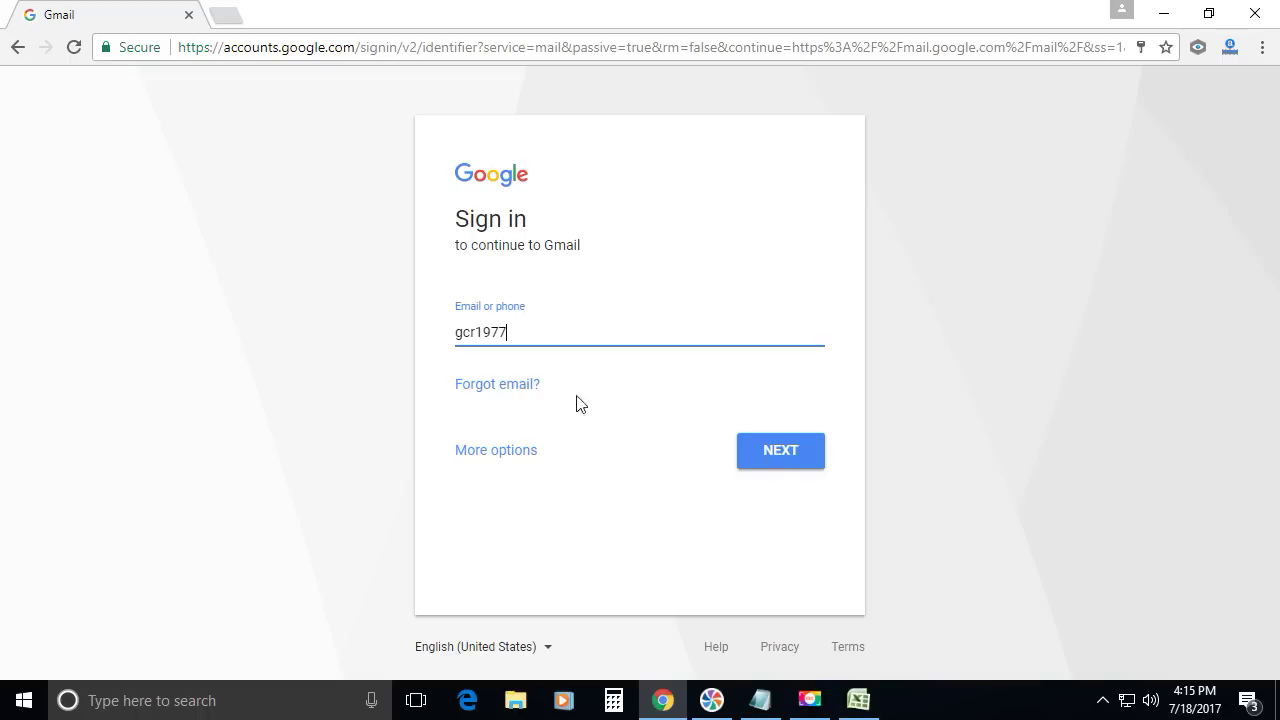
click(776, 700)
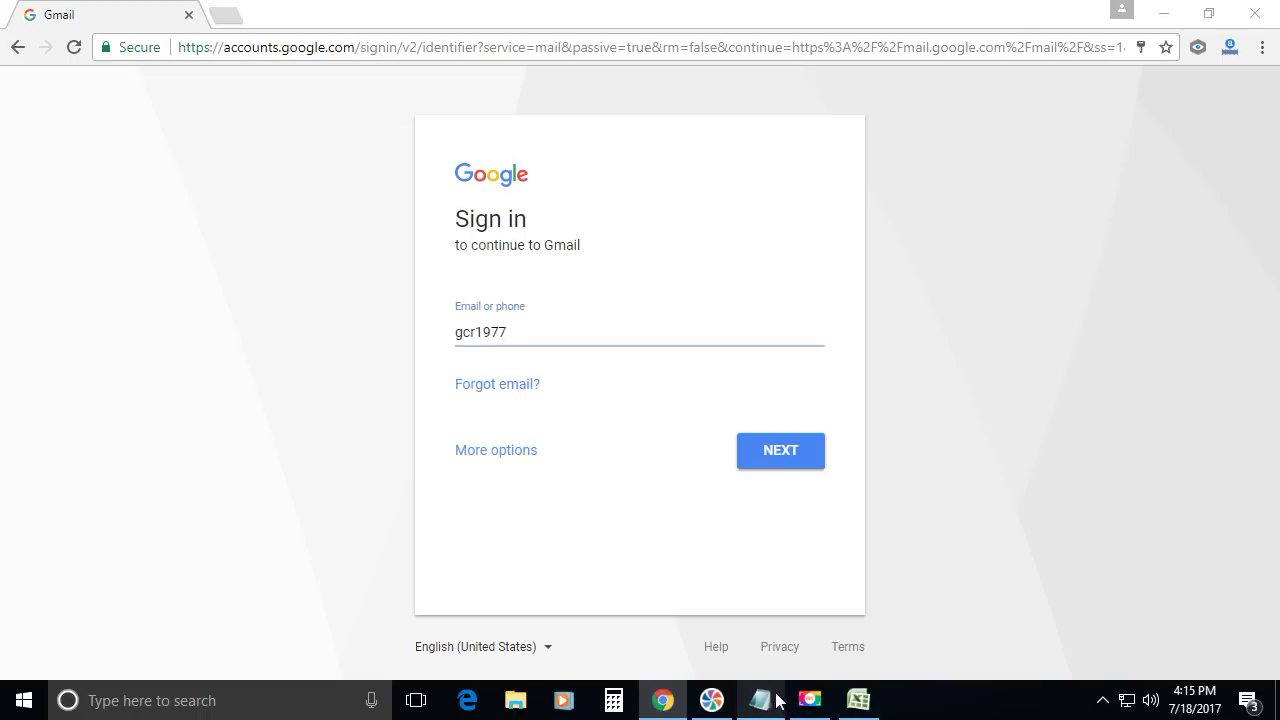
click(1162, 10)
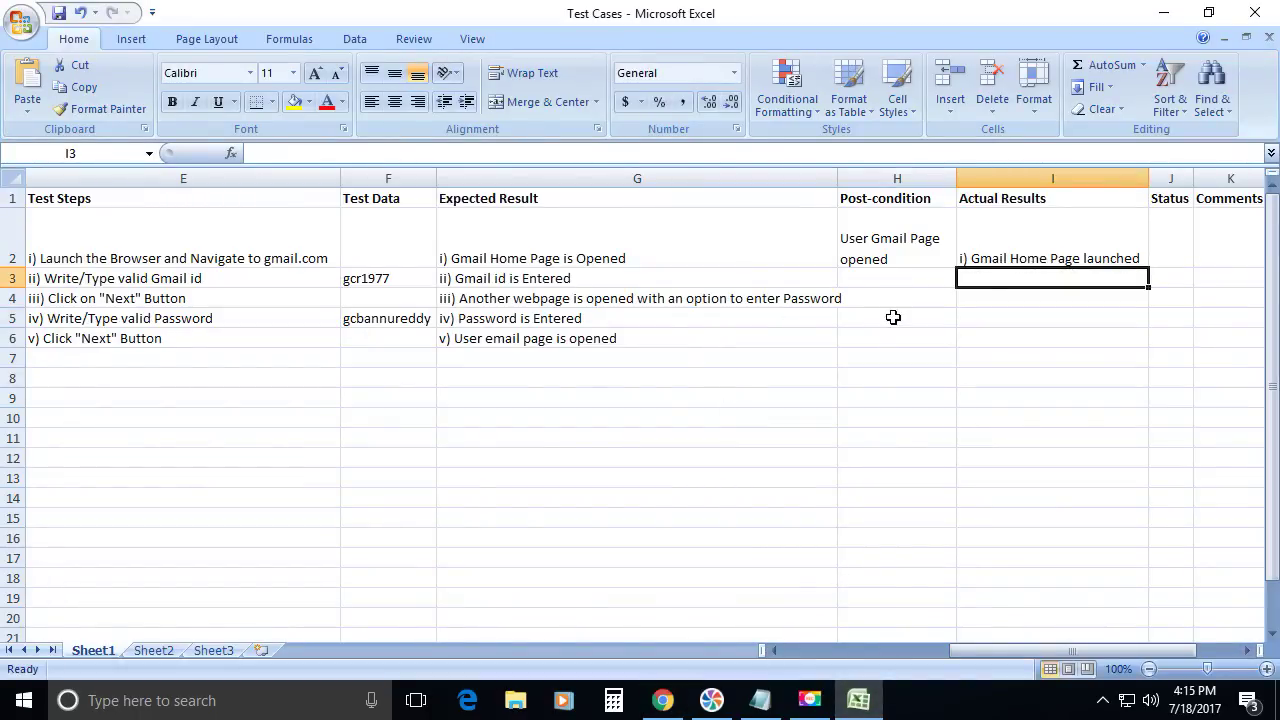
text(ii)
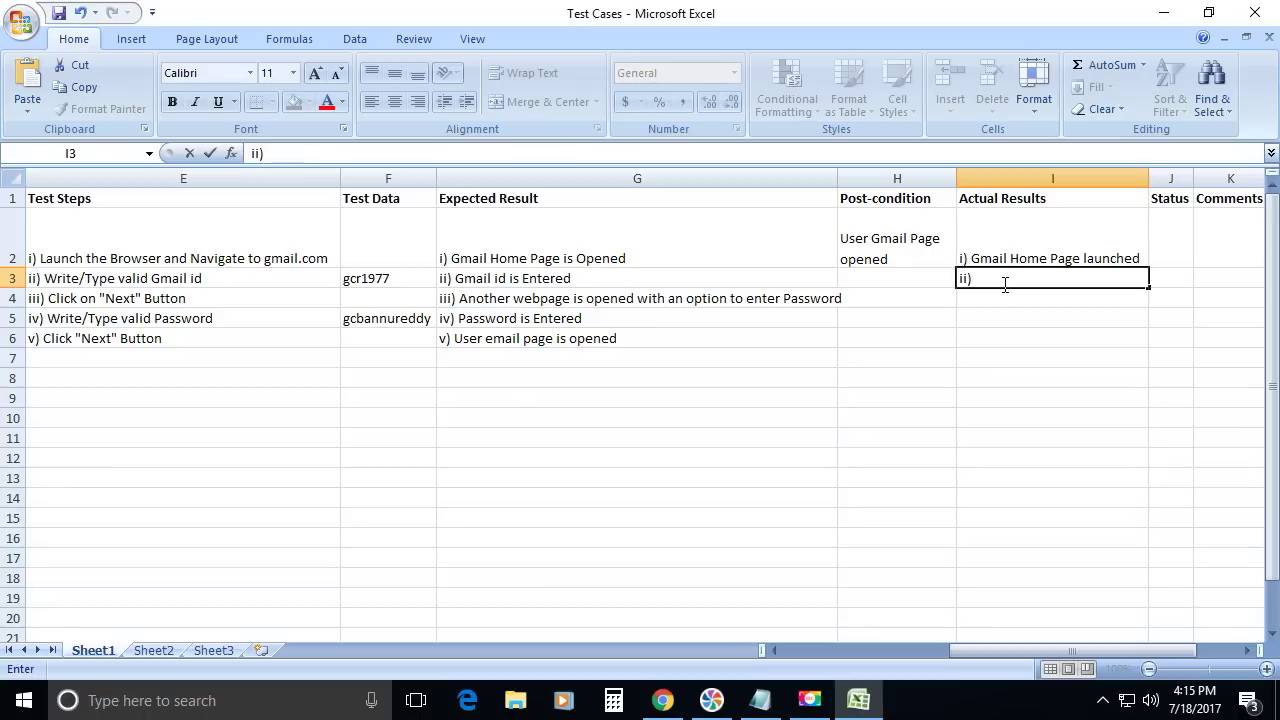
text() Gmail id ente)
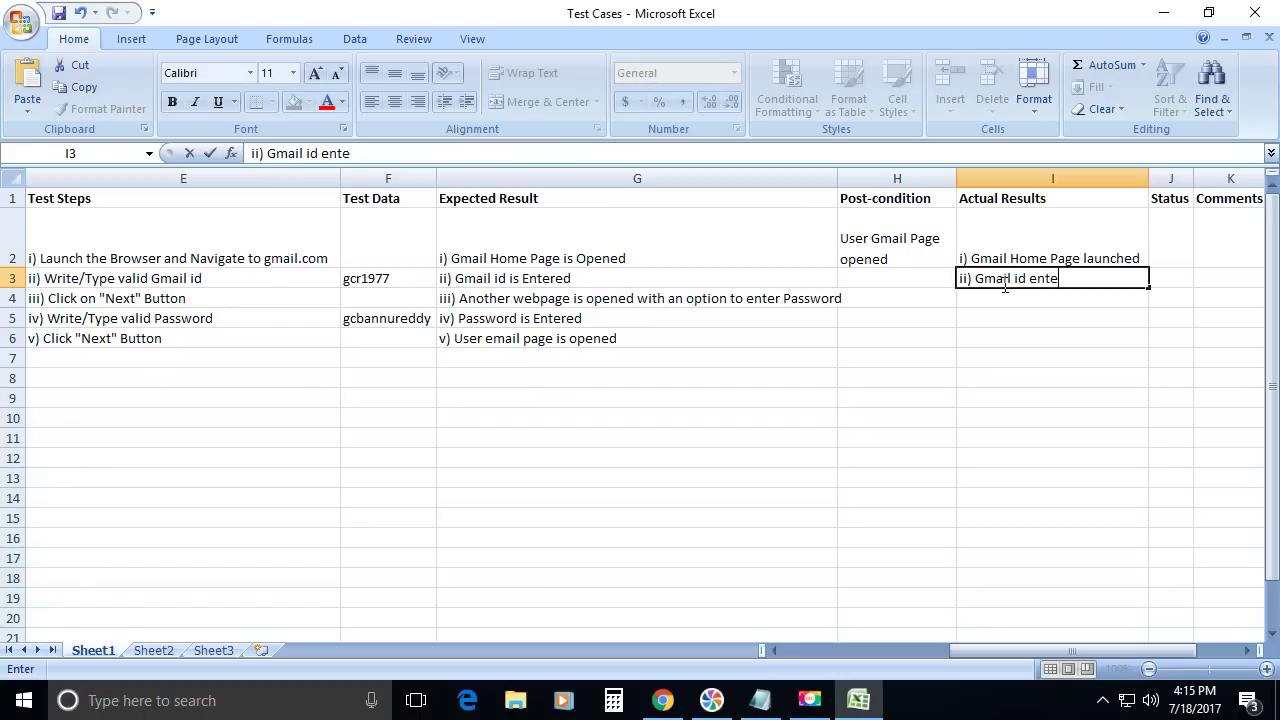
text(red)
Step: Confirm 'ii) Gmail id entered', widen the Status column, and mark J2 and J3 Pass
key(Return)
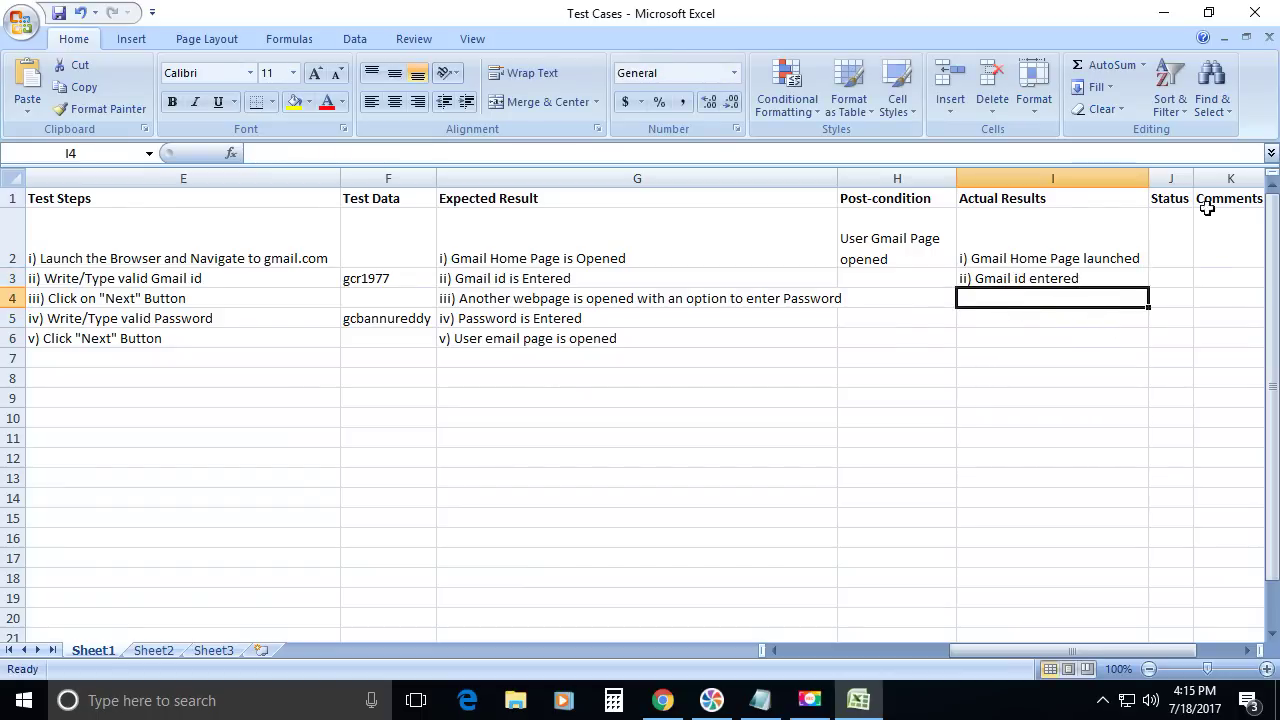
drag(1196, 176, 1264, 177)
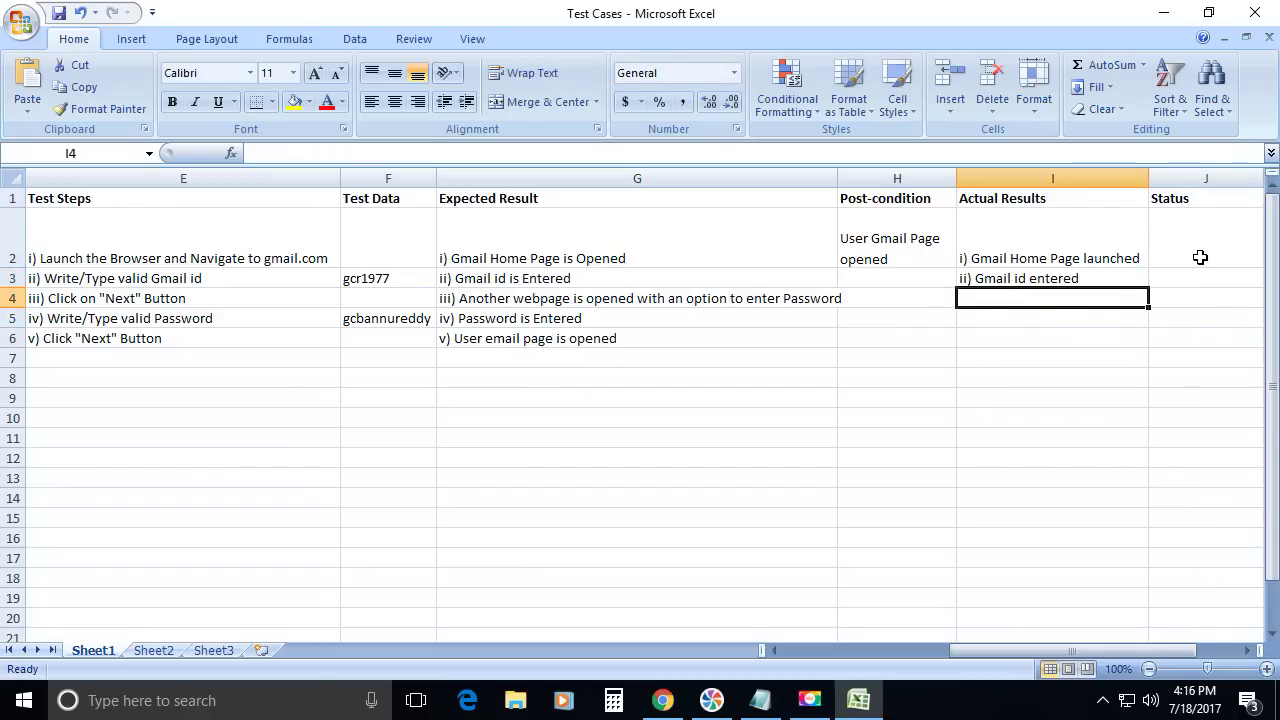
click(1197, 257)
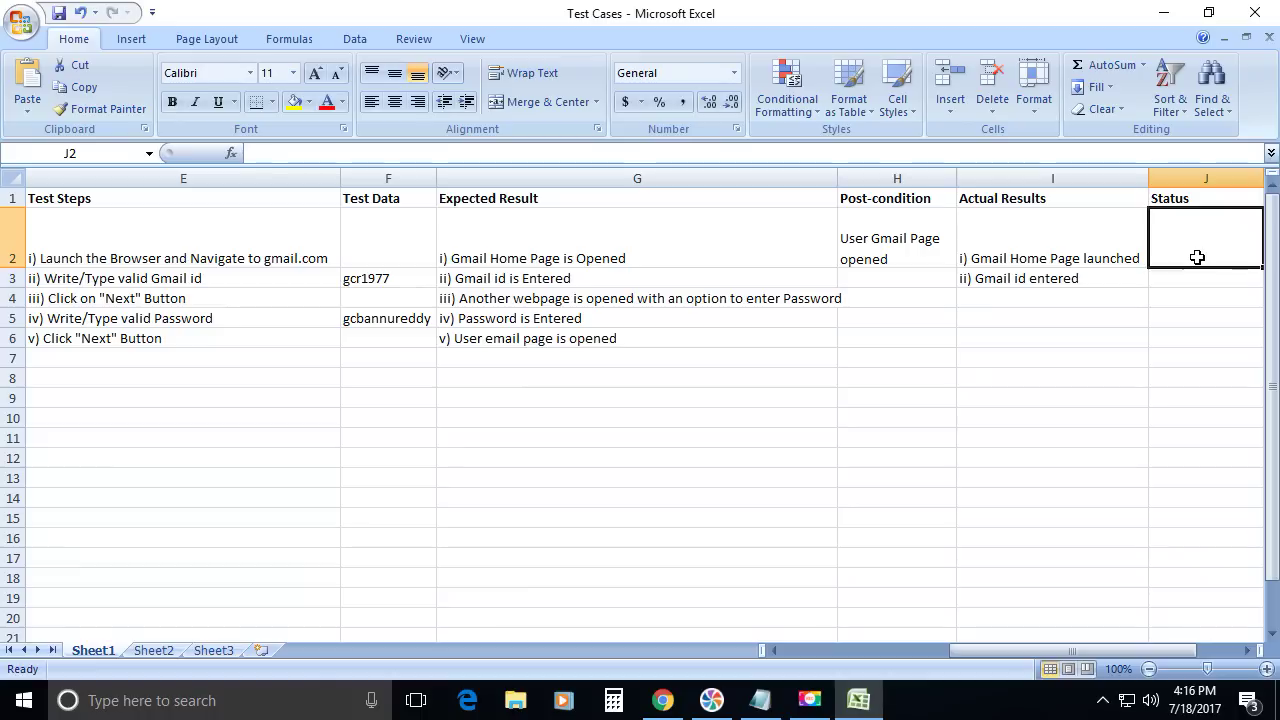
text(Pass)
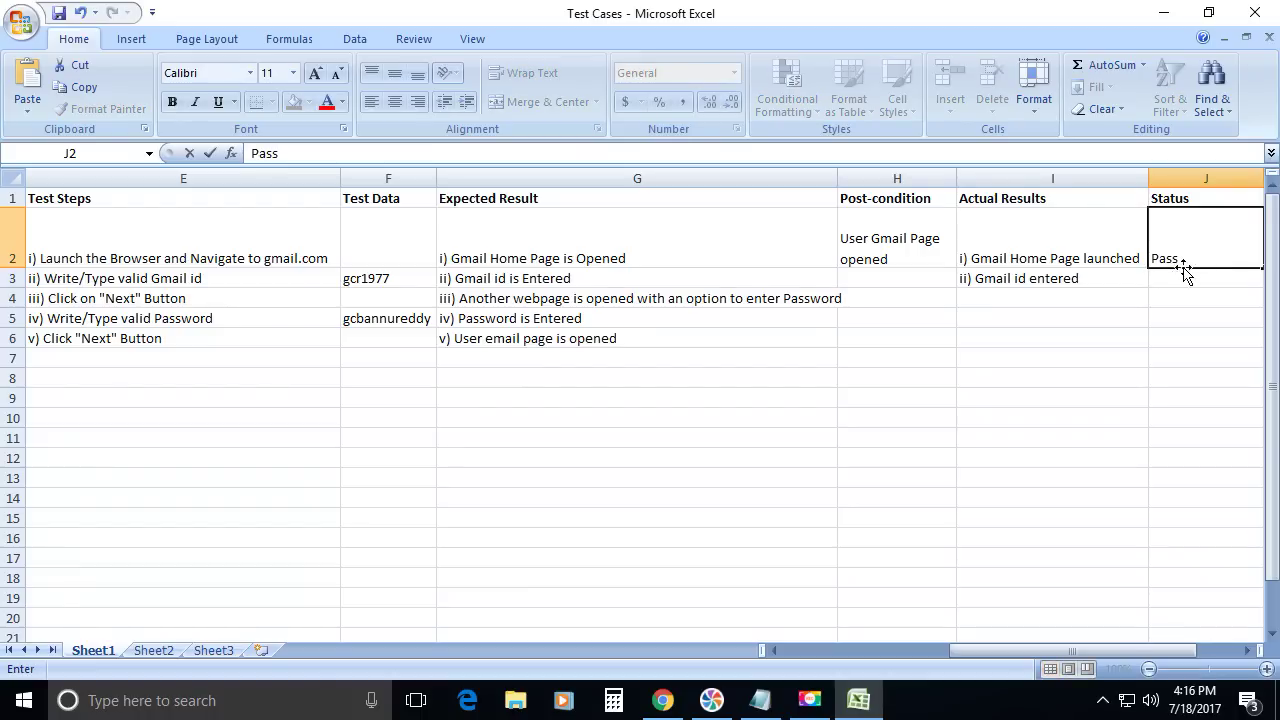
click(1172, 278)
text(Pass)
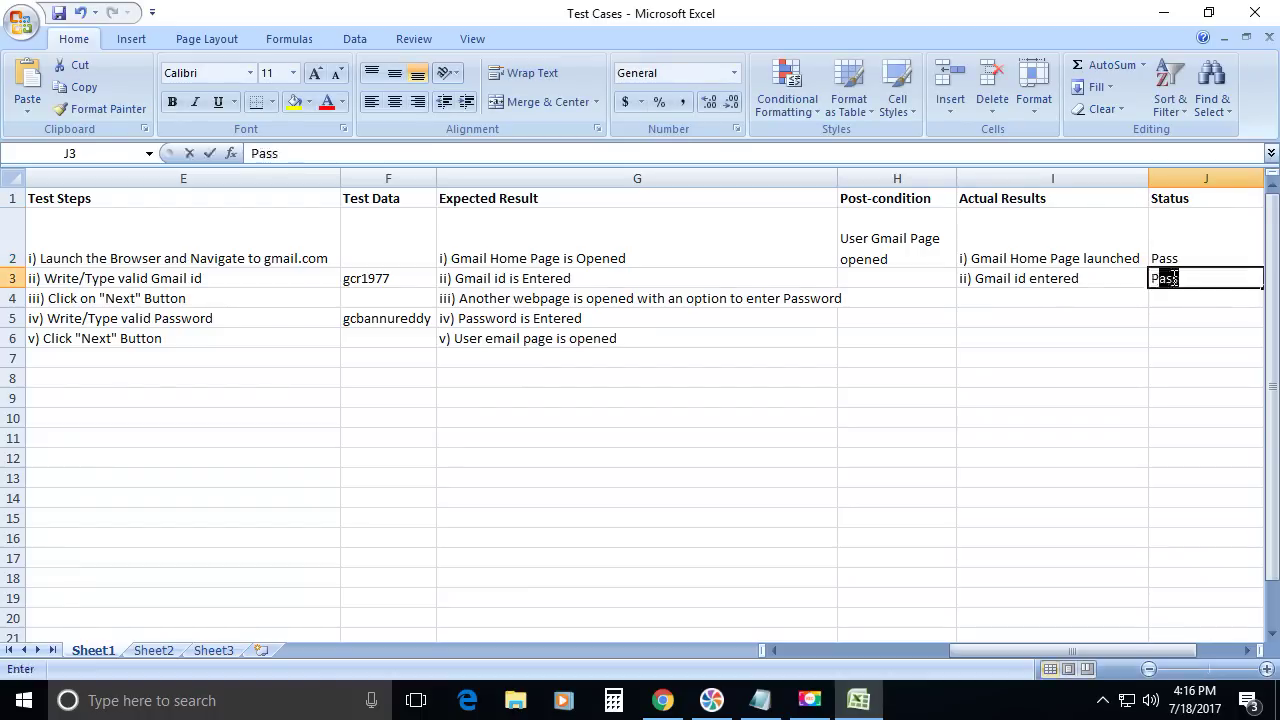
click(1156, 374)
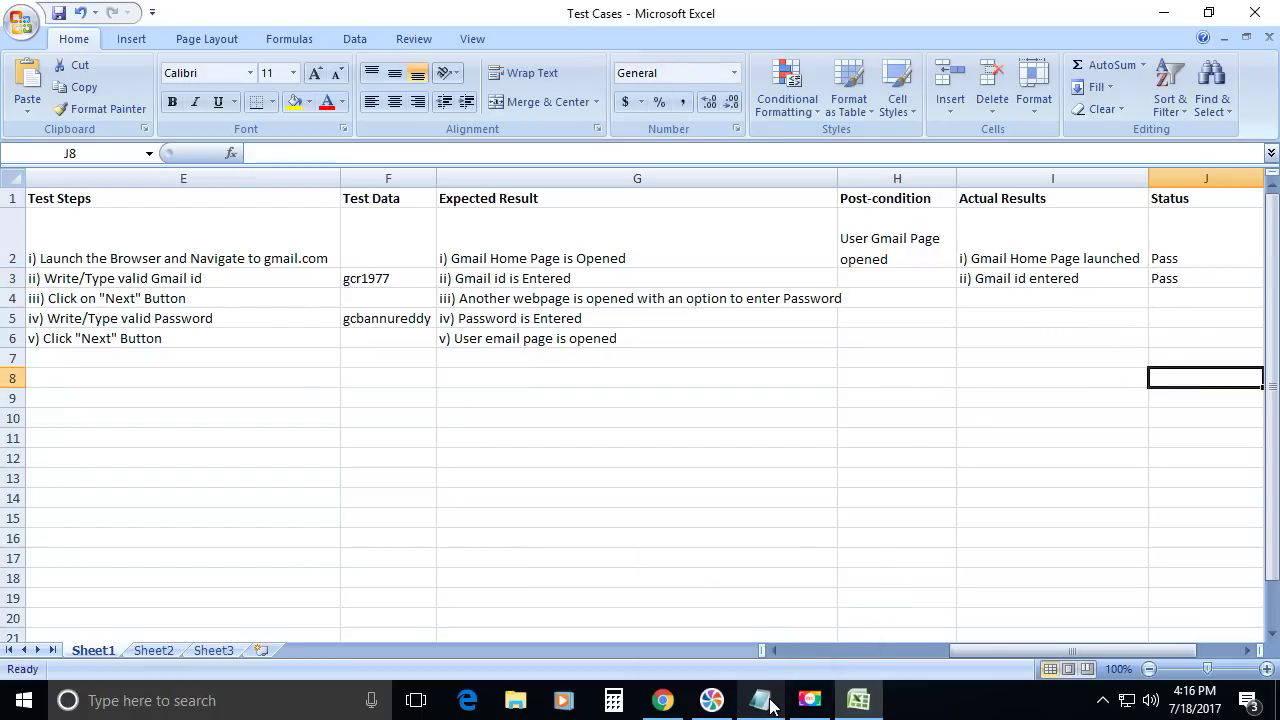
mouse_move(772, 706)
click(788, 640)
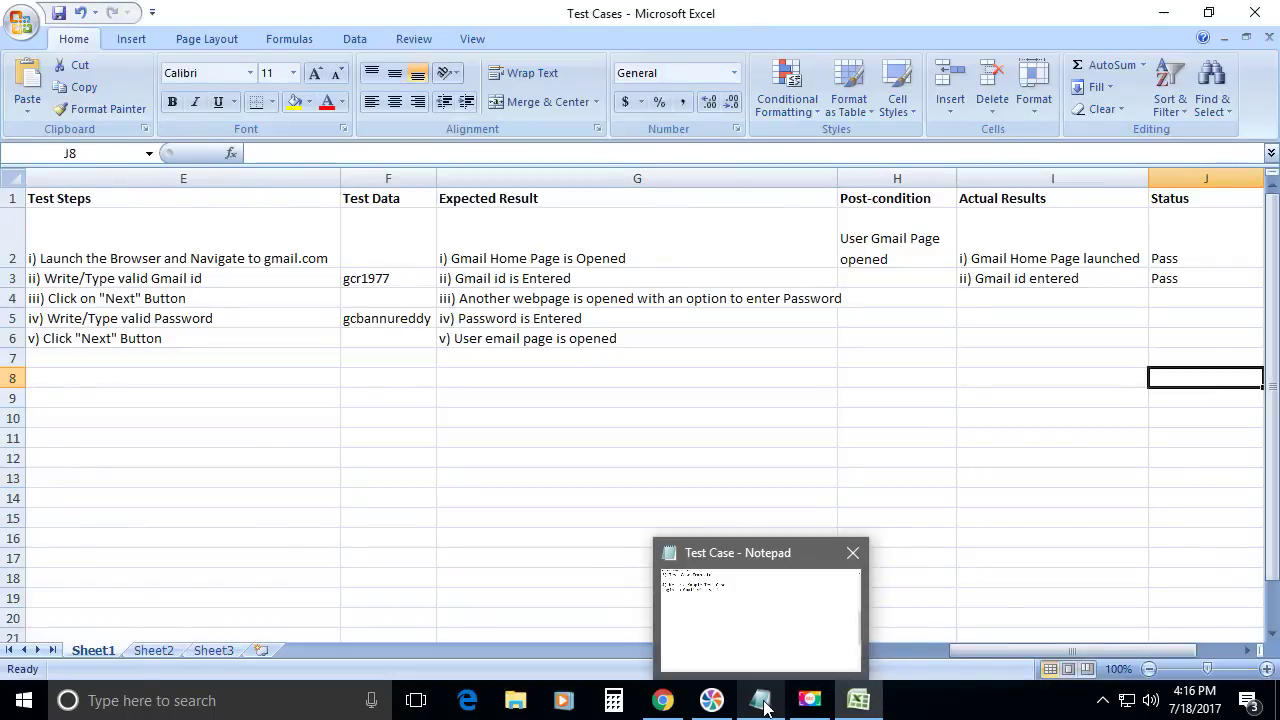
click(772, 702)
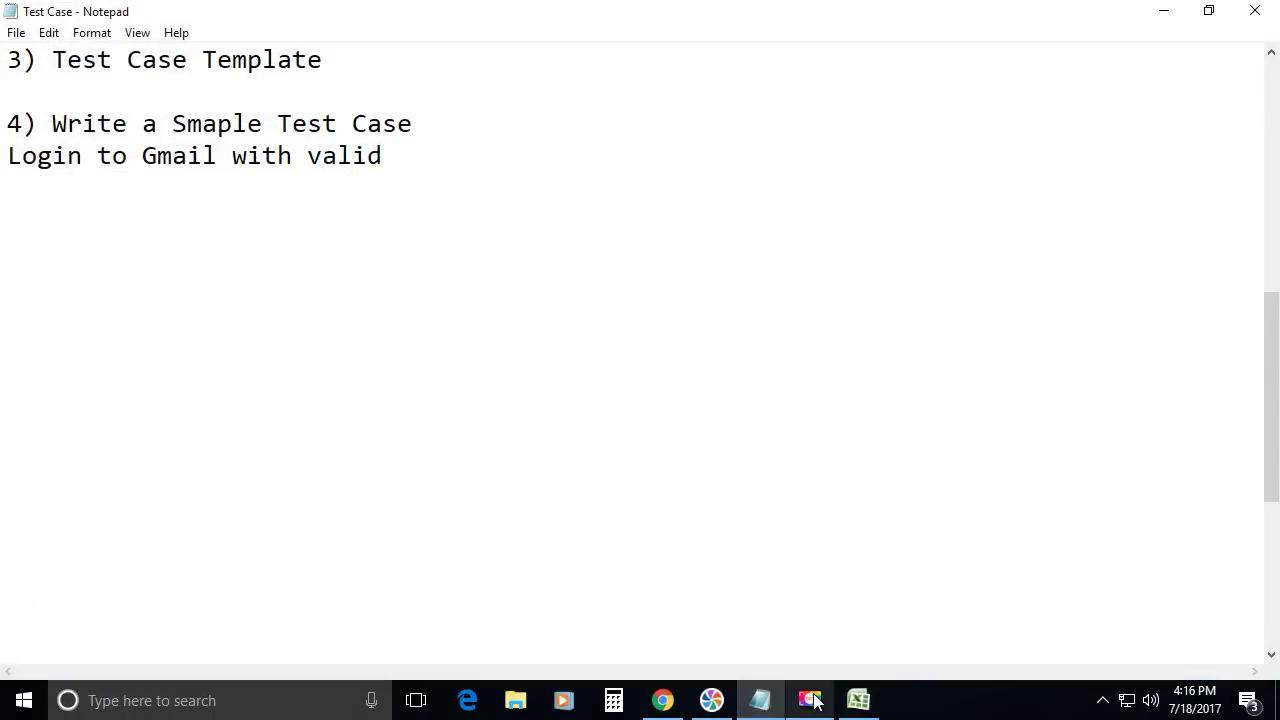
click(862, 700)
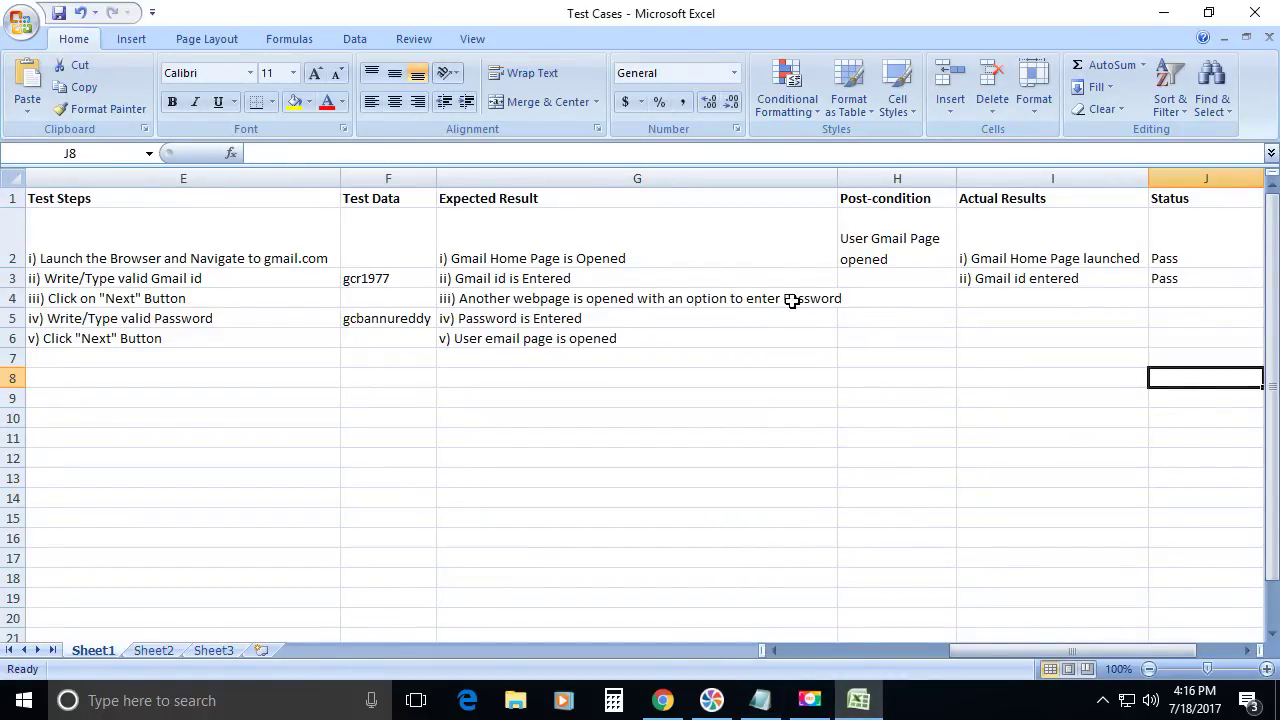
click(985, 298)
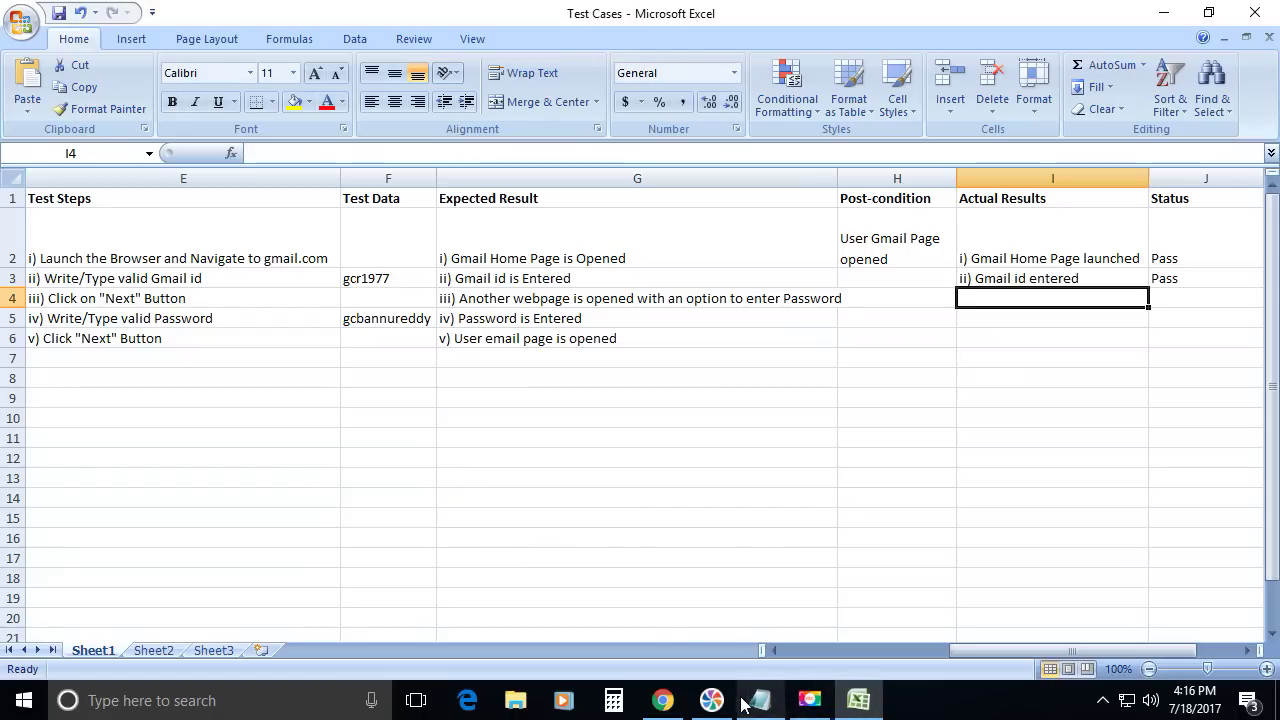
click(662, 700)
Step: Go to the Gmail password page and clear the prefilled password field
click(765, 461)
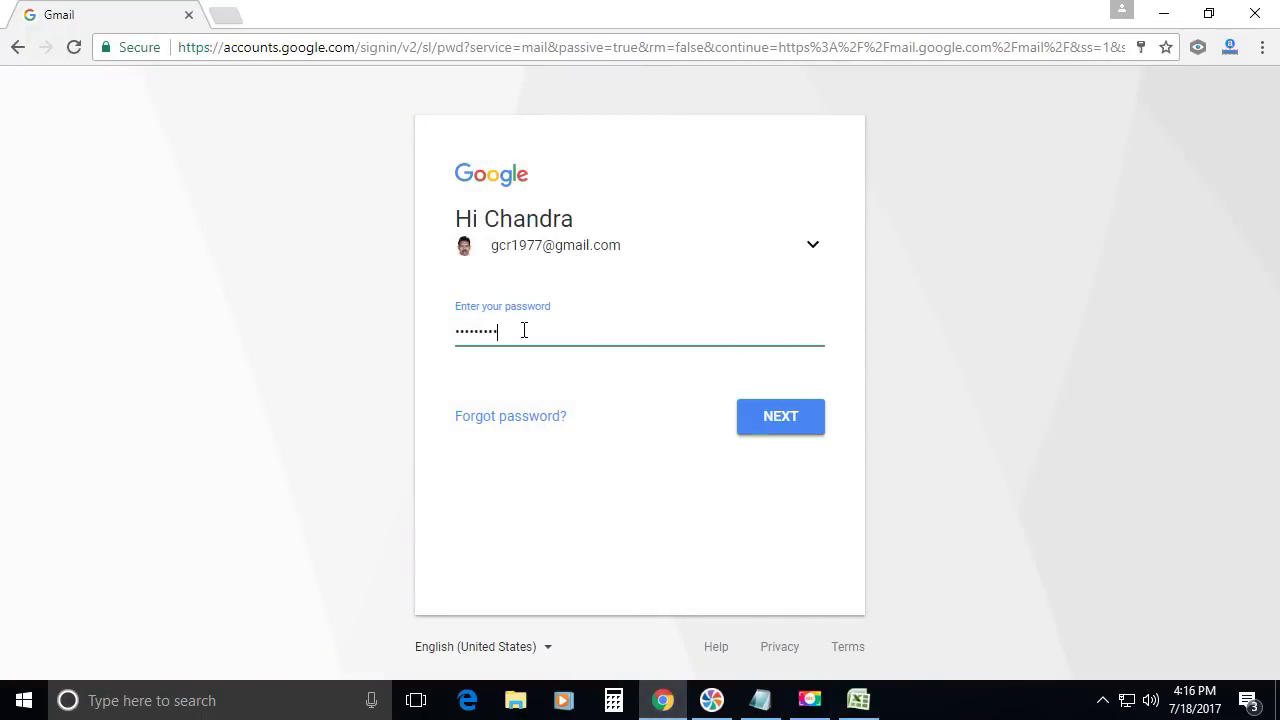
drag(522, 330, 329, 337)
key(BackSpace)
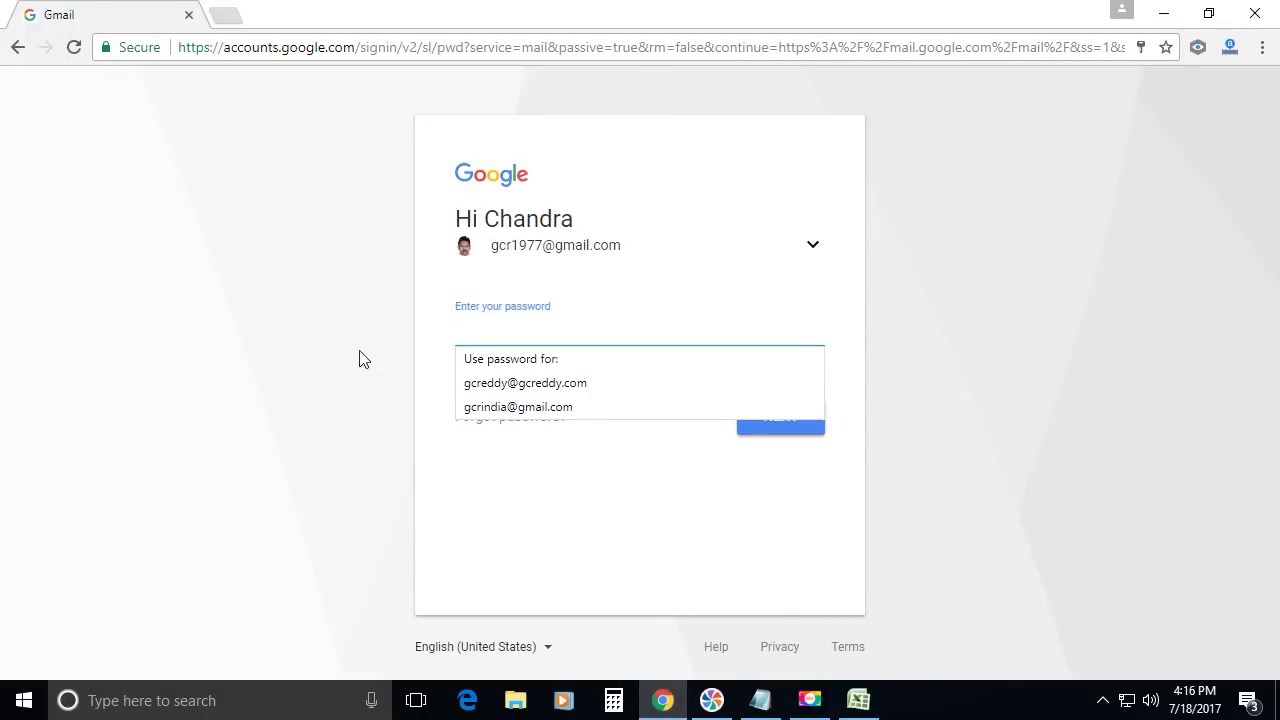
click(451, 491)
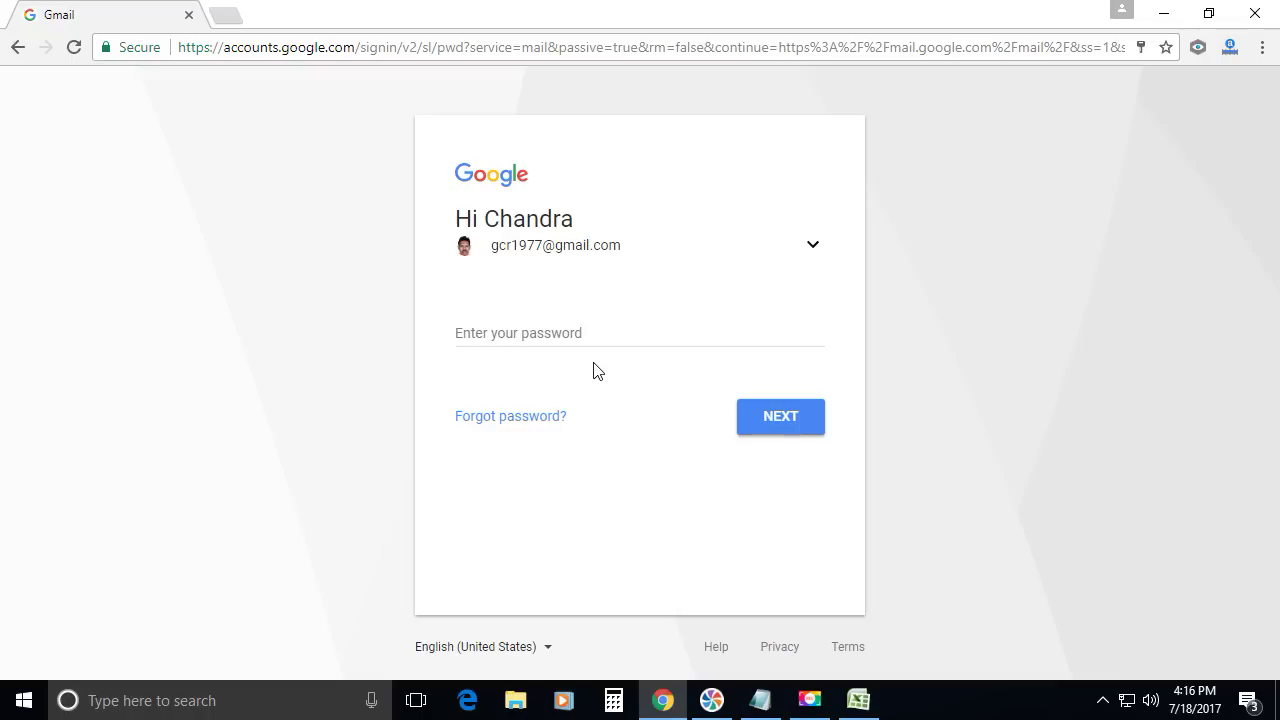
Step: Check the Notepad notes, then return to Excel and edit step iii's actual result in I4
click(763, 695)
click(1164, 11)
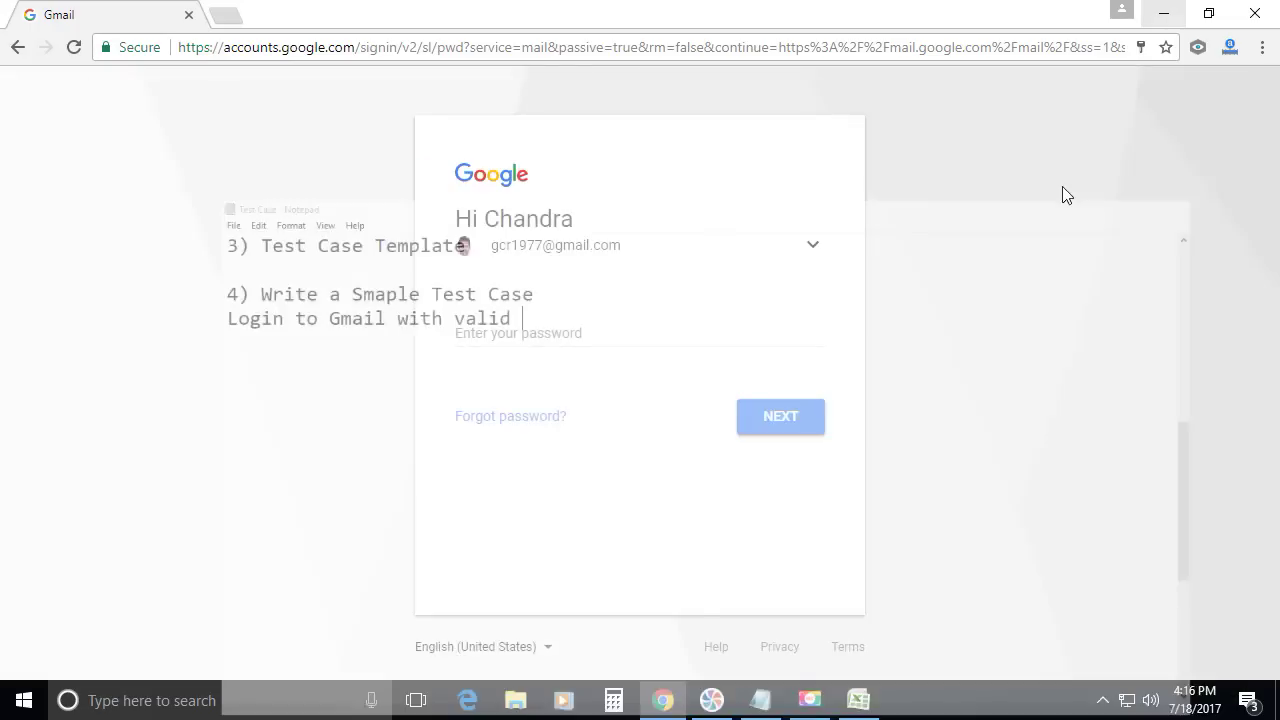
click(860, 700)
double_click(992, 298)
Step: Type 'iii) Another page opened' in I4 as the Next-button step's actual result
text(iii)
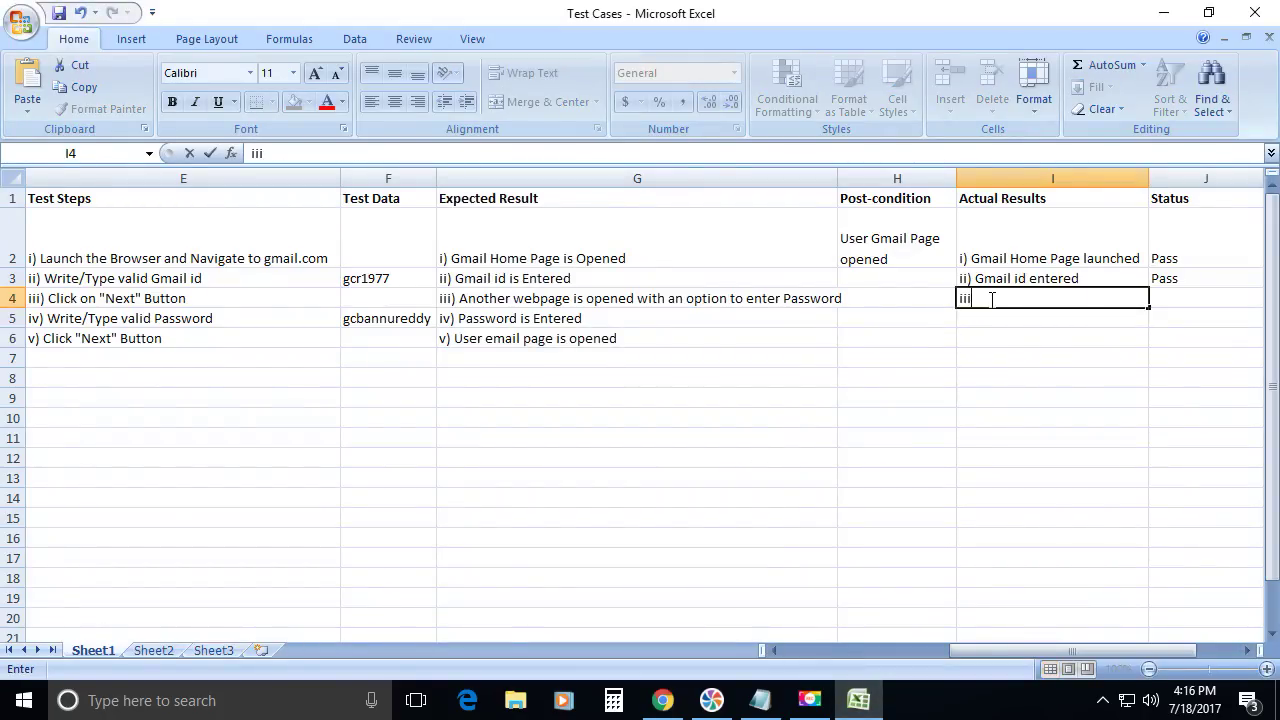
text())
click(662, 700)
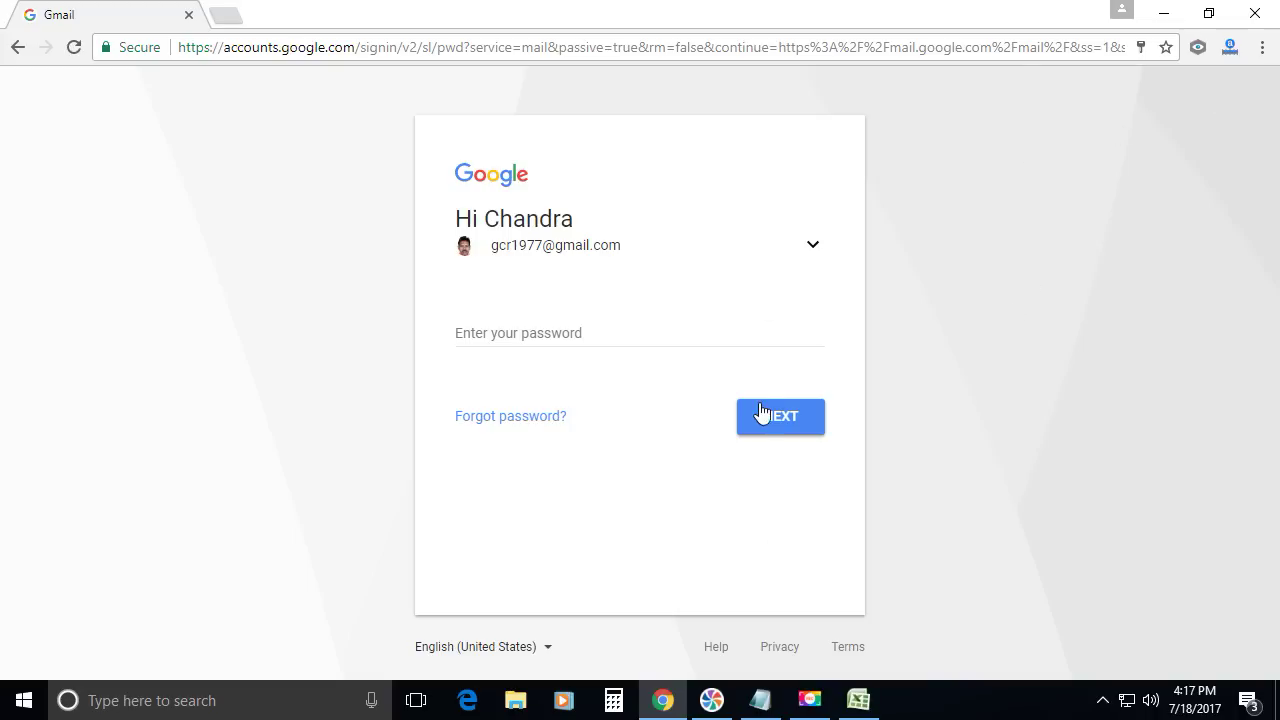
click(859, 700)
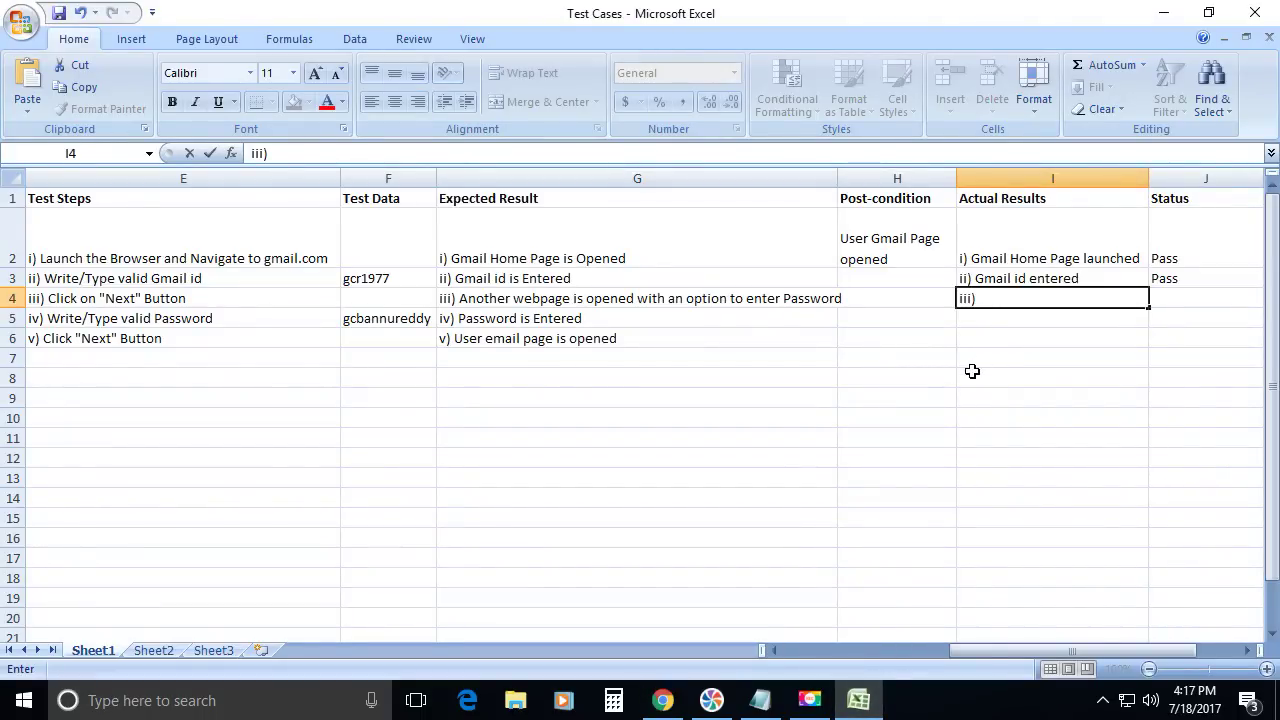
text(iii) Another page )
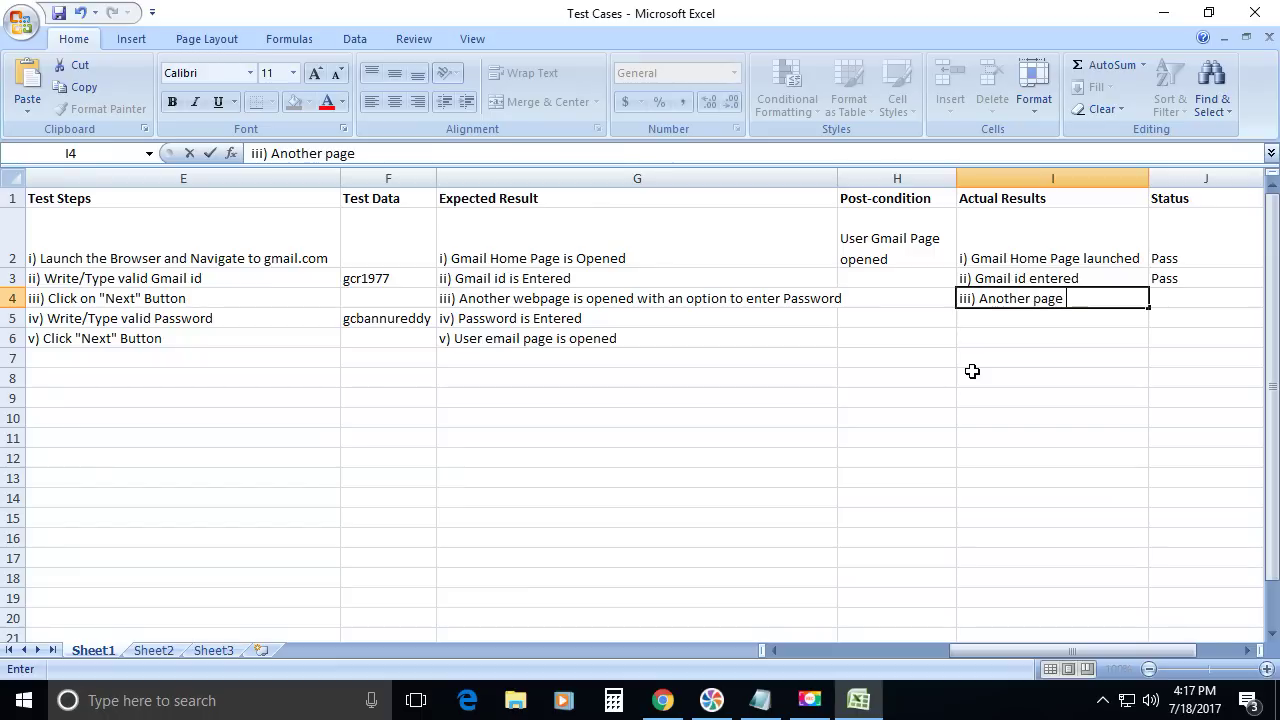
text(opened)
click(1189, 298)
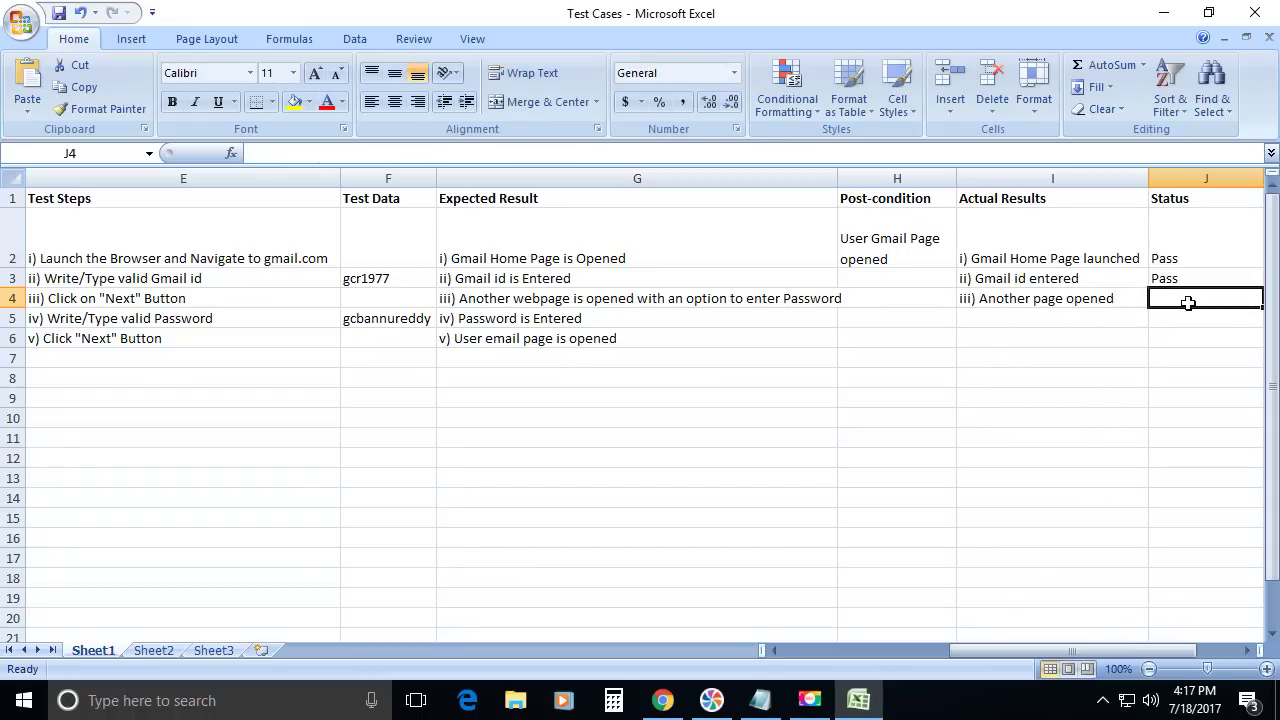
Step: Add a second line 'with enter Password option' to step iii's actual result in I4
double_click(1135, 295)
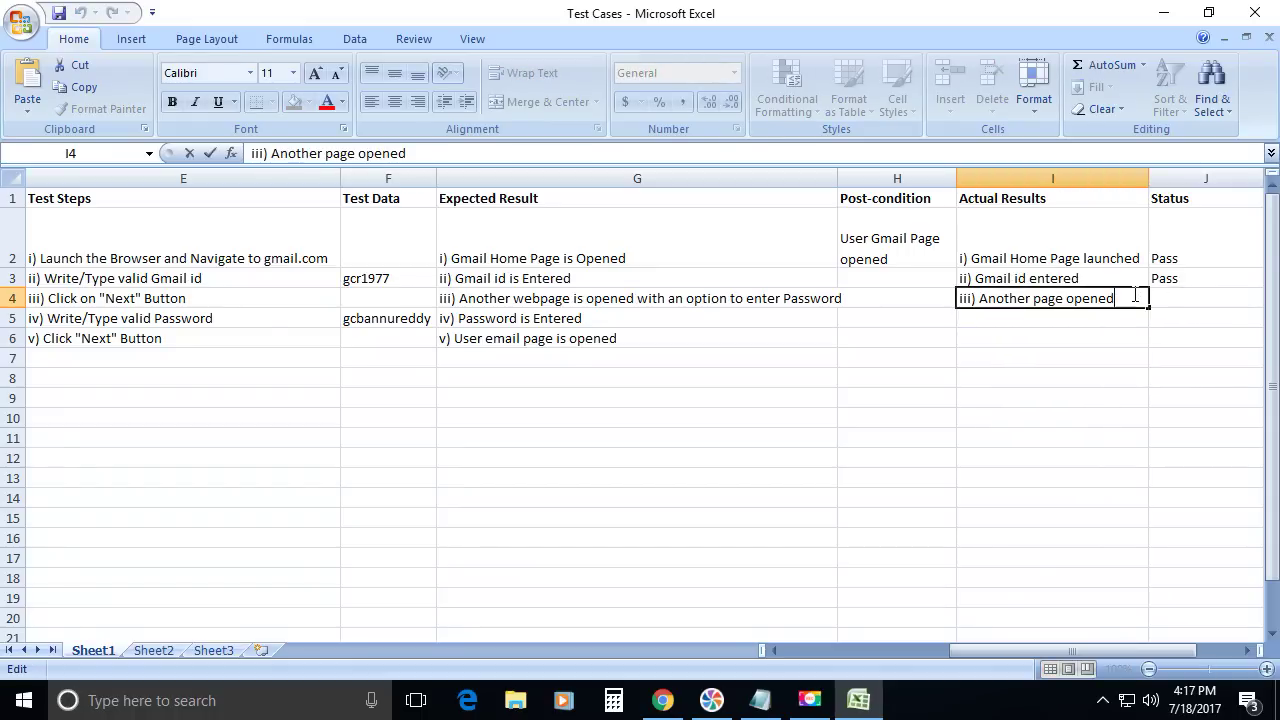
key(alt+Return)
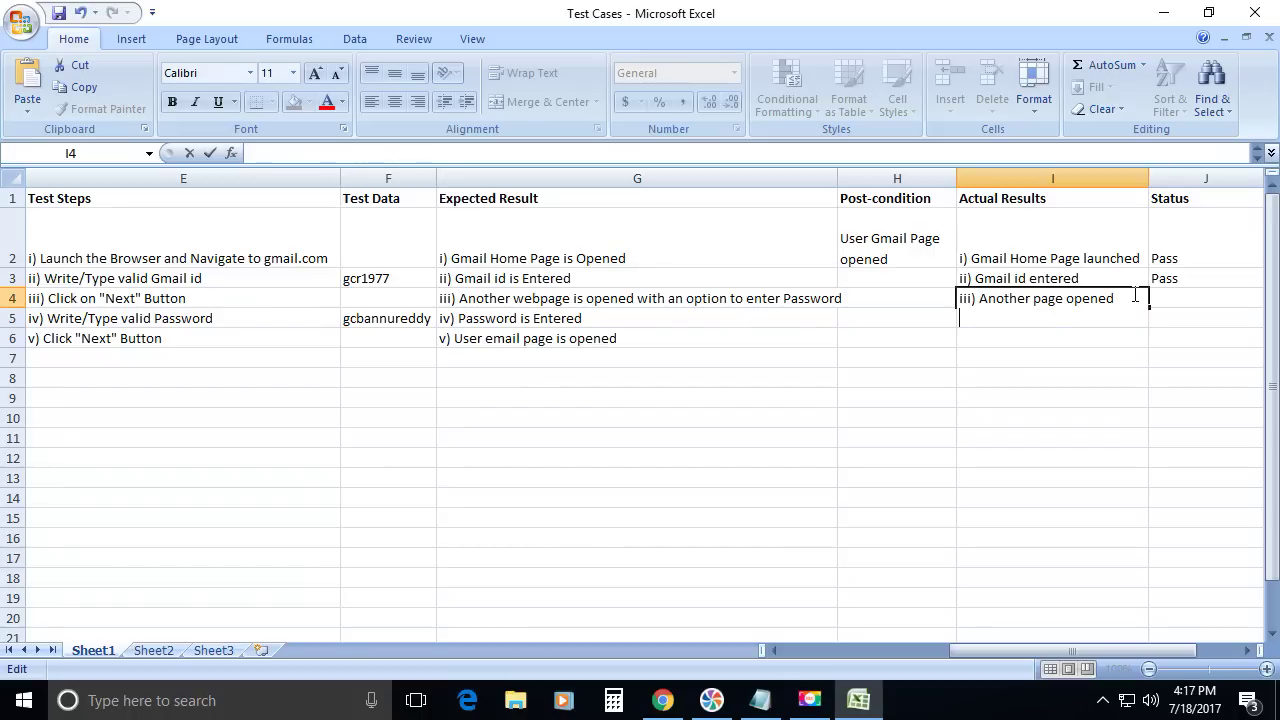
text(with enter Pa)
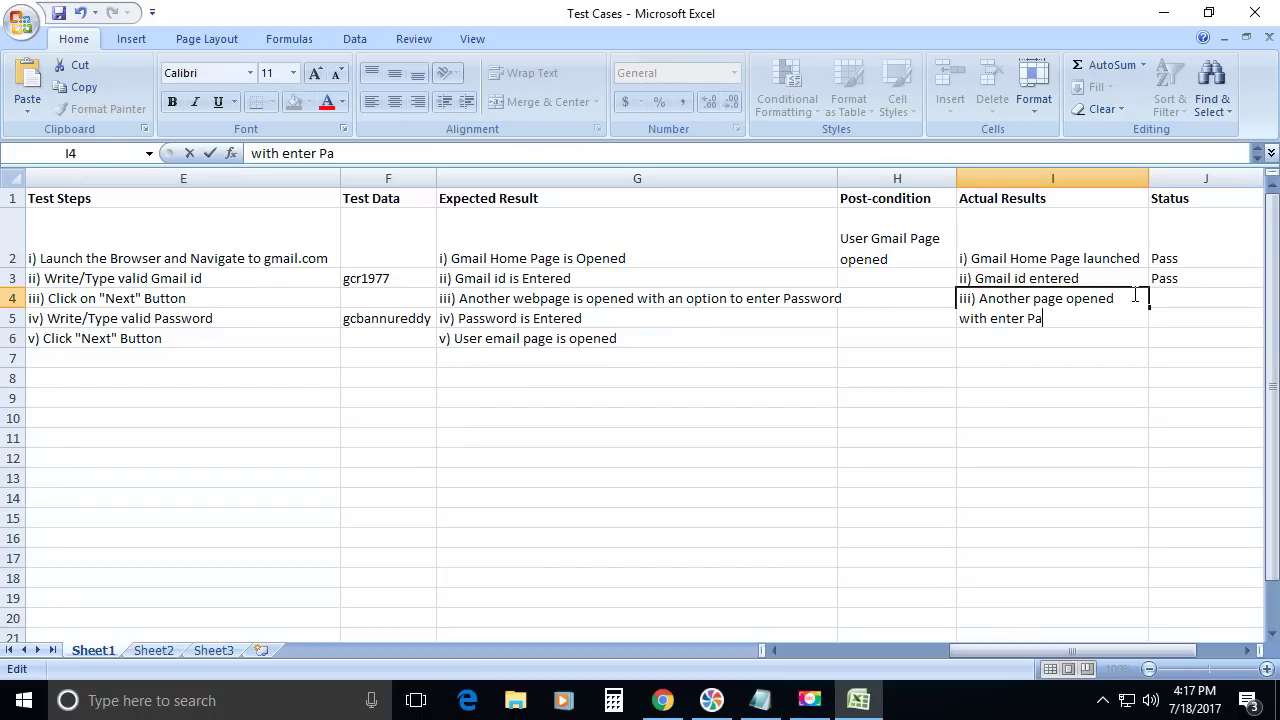
text(ssword op)
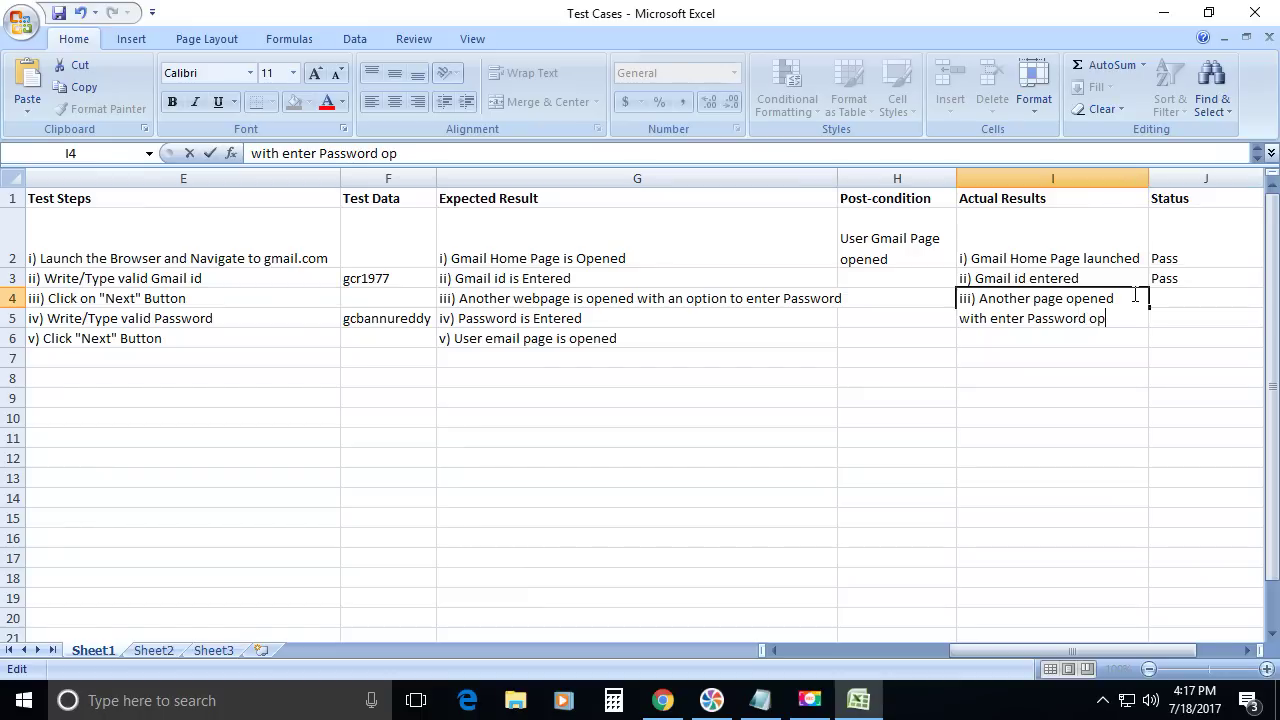
text(tion)
click(1197, 300)
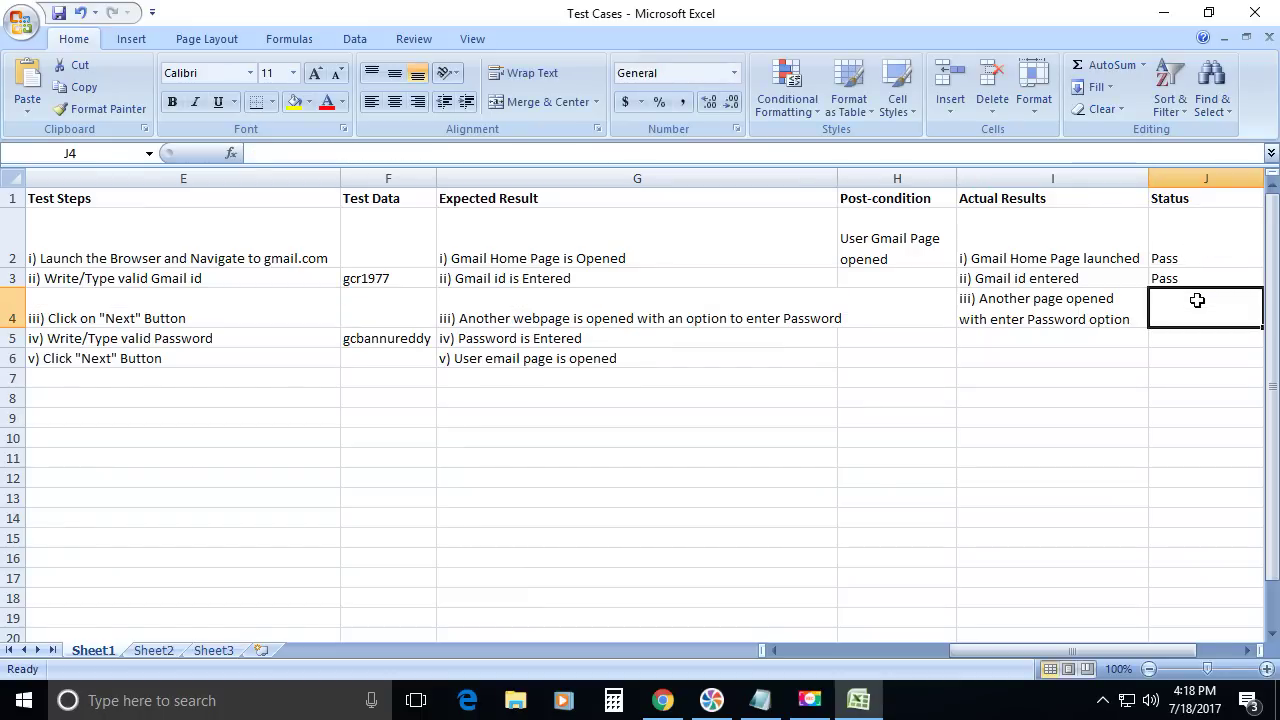
Step: Mark step iii's status in J4 as Pass after checking the Gmail password page
click(668, 694)
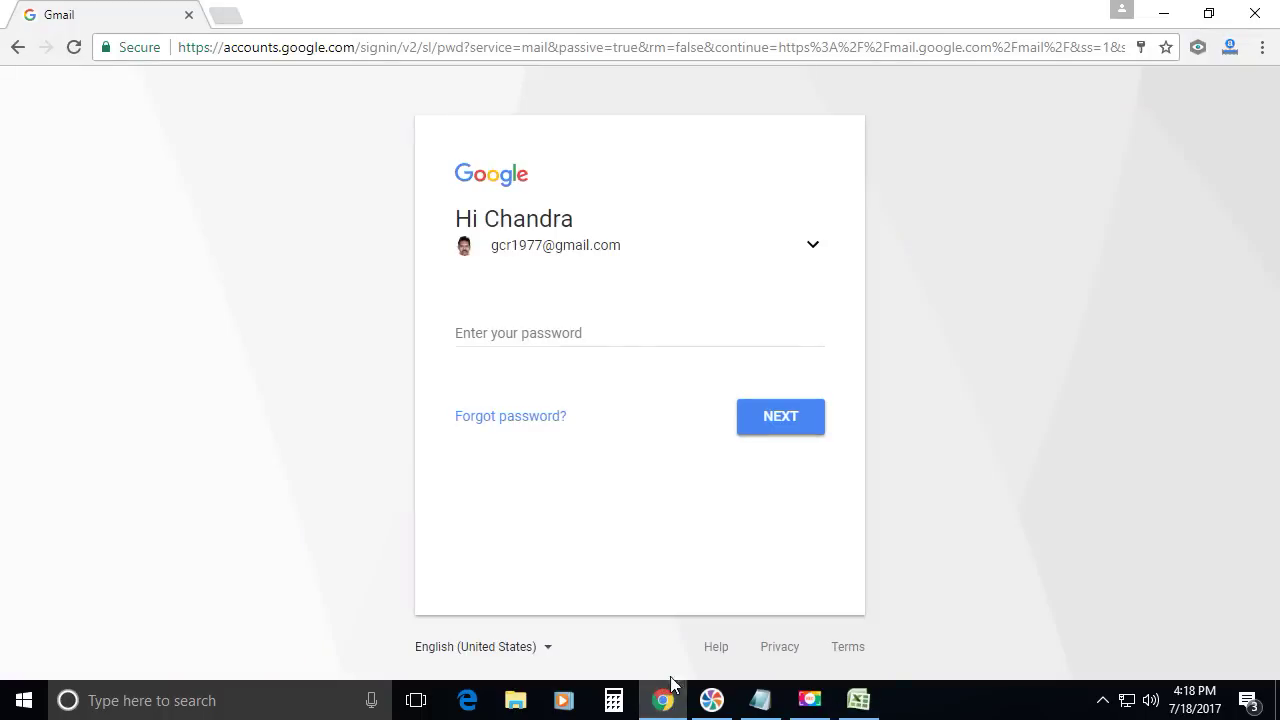
click(1163, 14)
text(Pass)
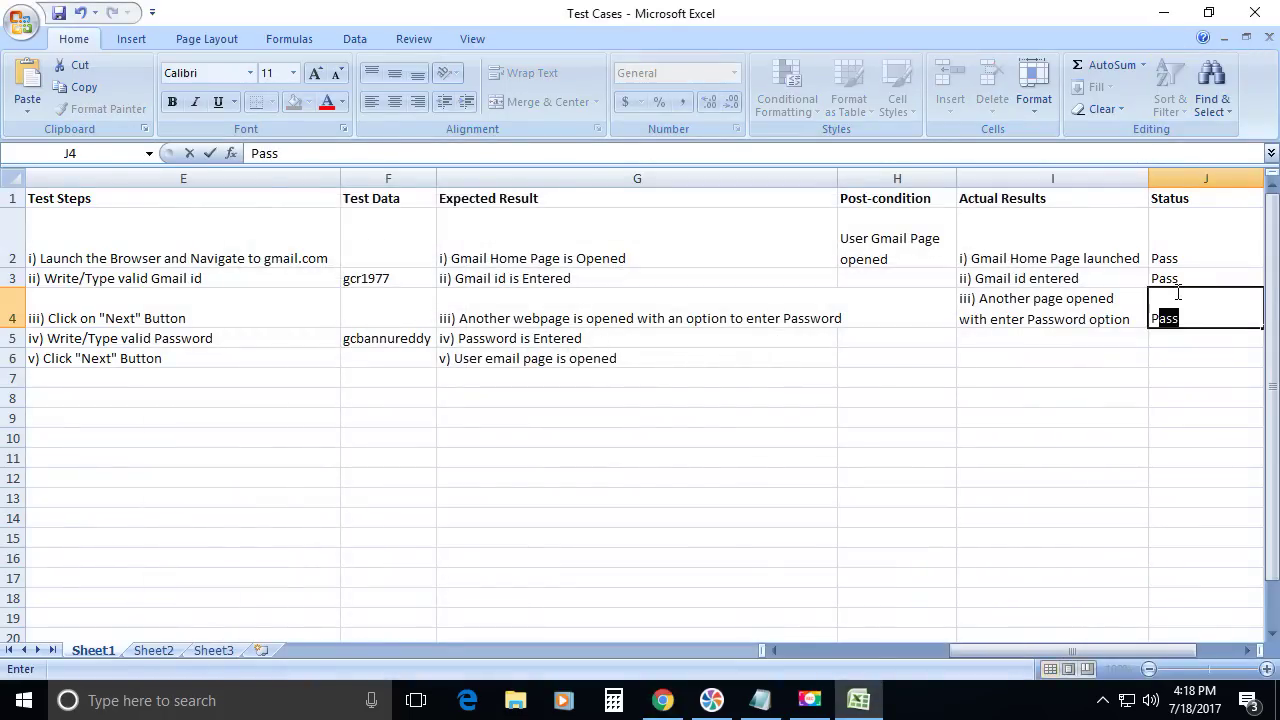
click(1054, 344)
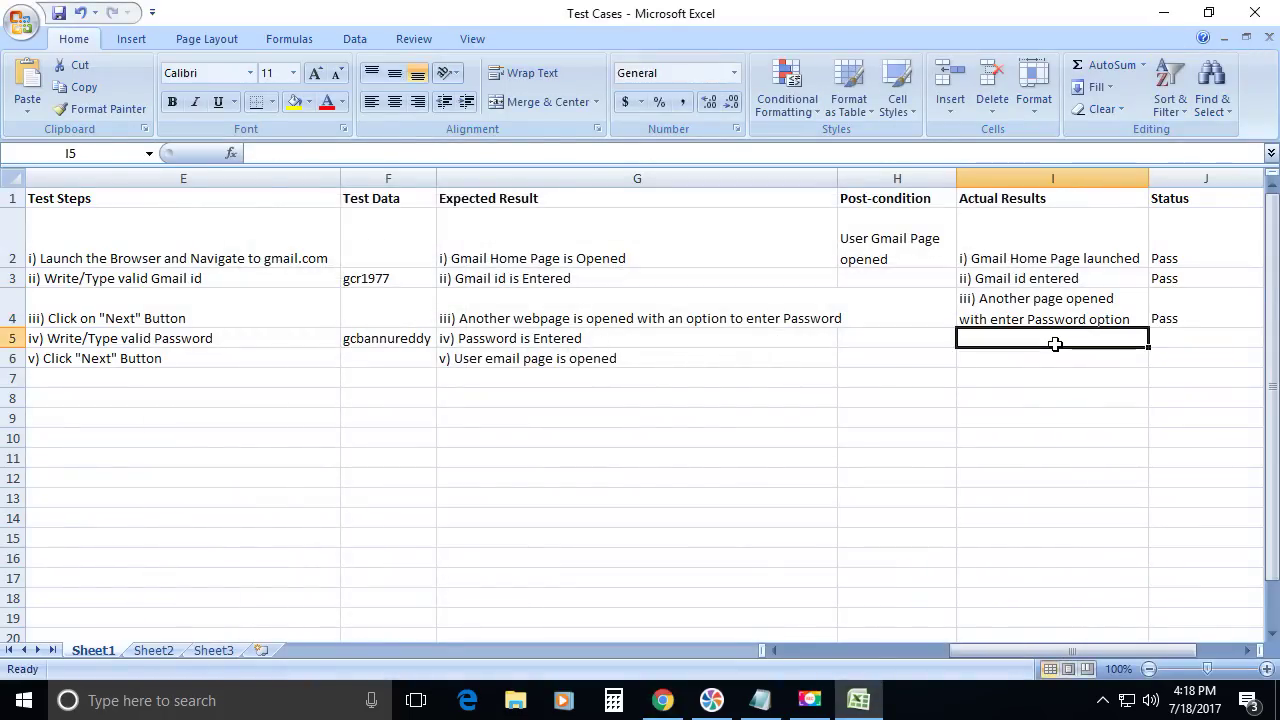
Step: Start step iv's actual result in I5 with the label 'iv)' and commit it
text(iv)
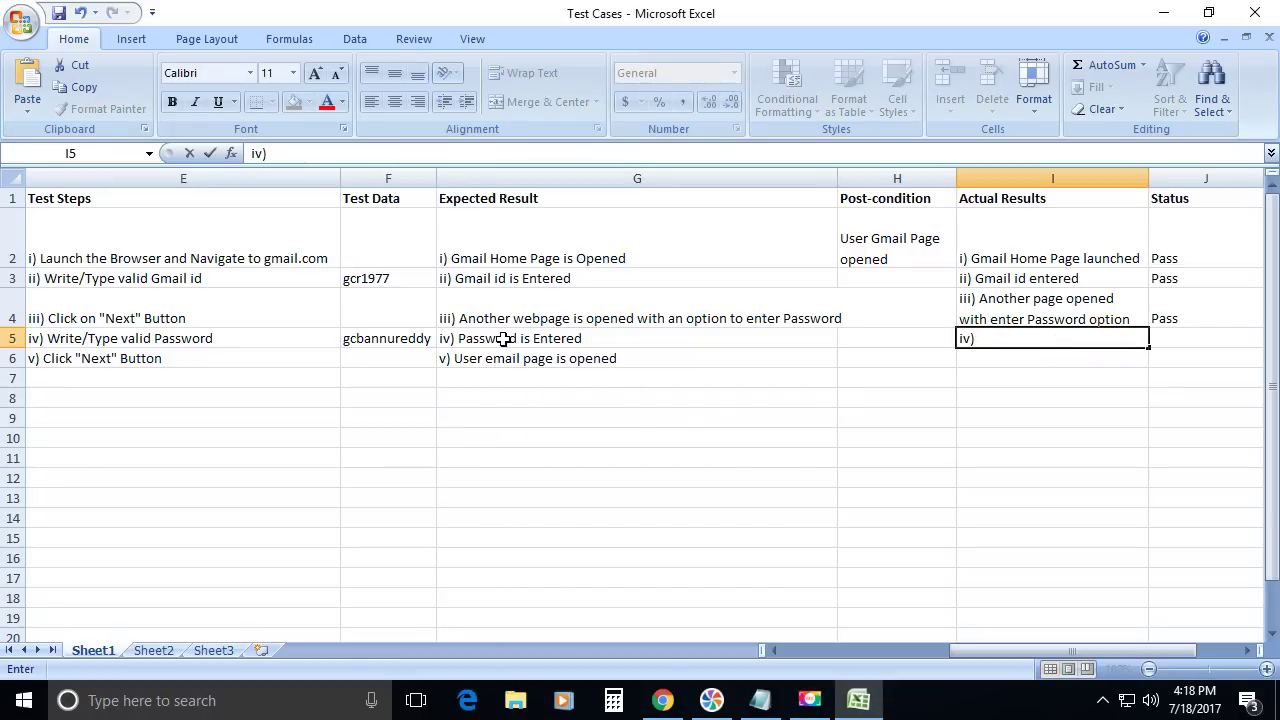
click(50, 340)
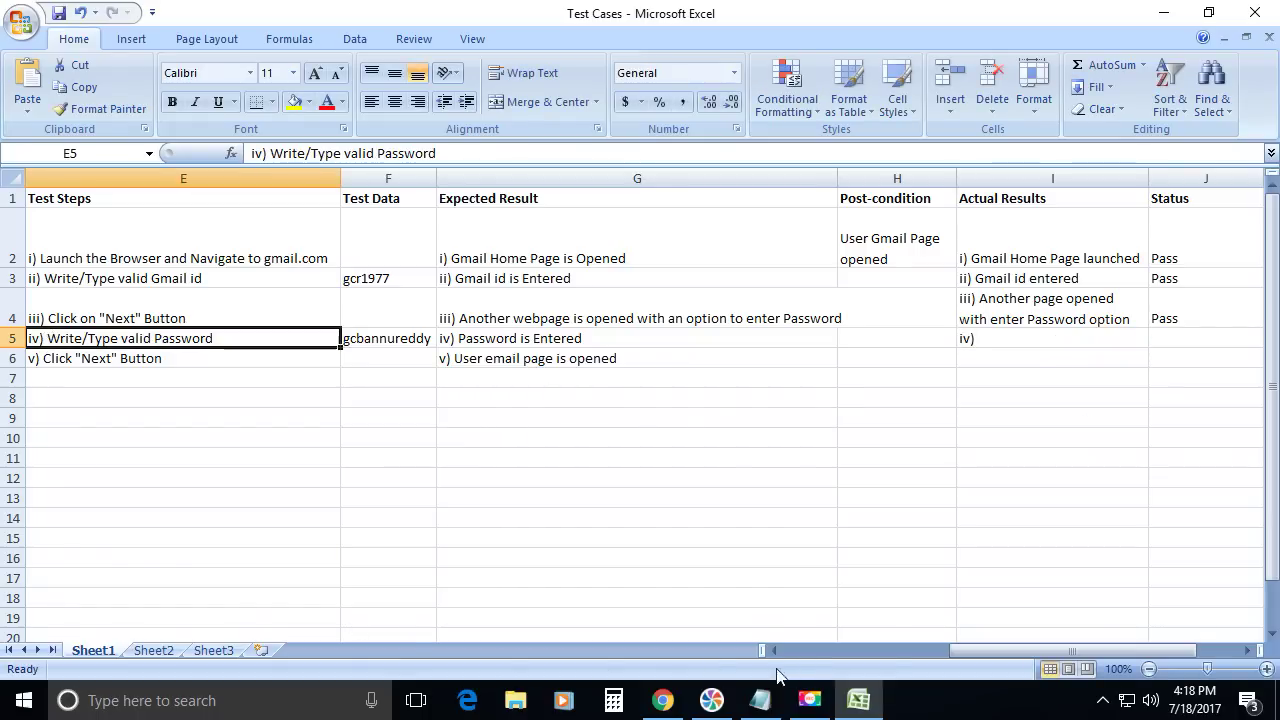
drag(980, 648, 896, 652)
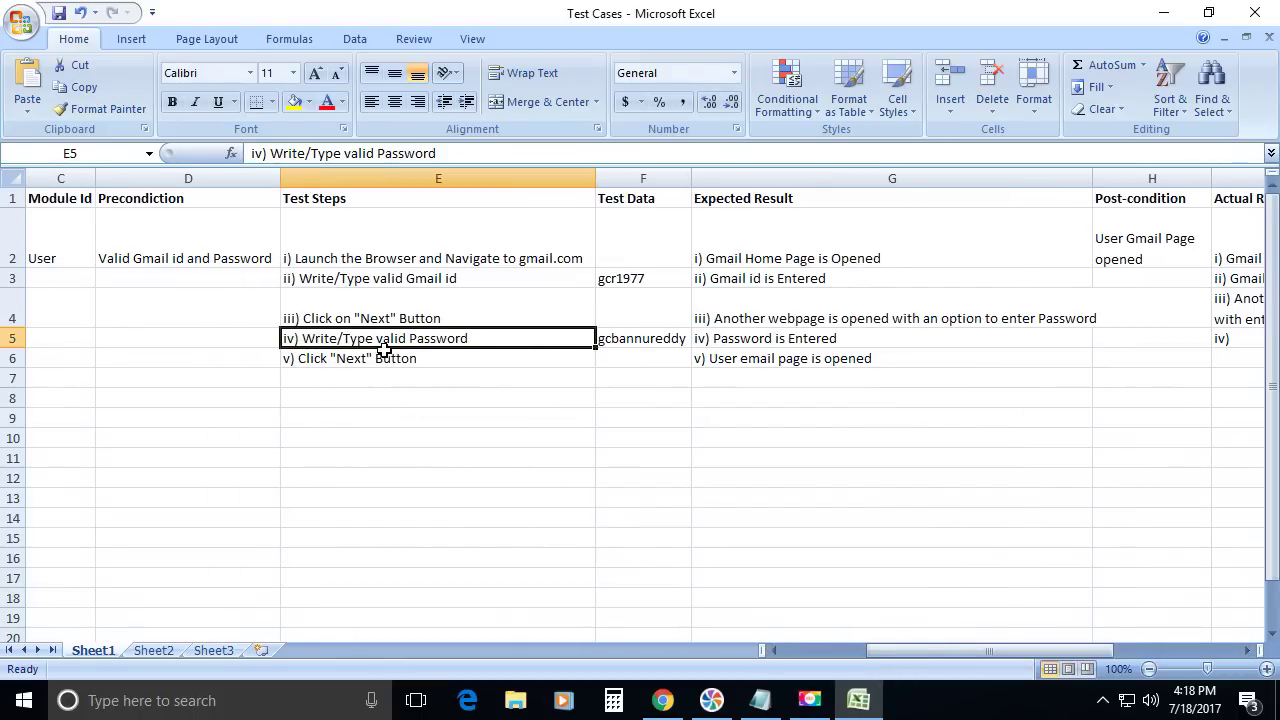
click(760, 700)
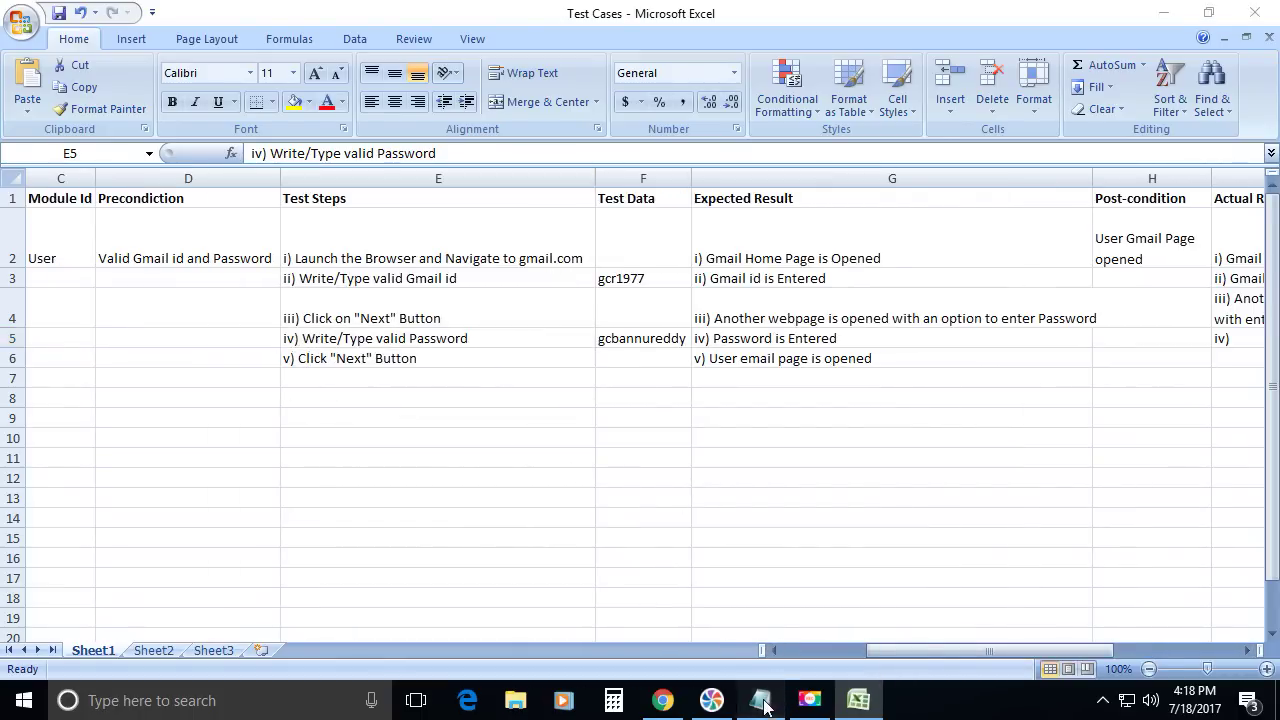
click(858, 702)
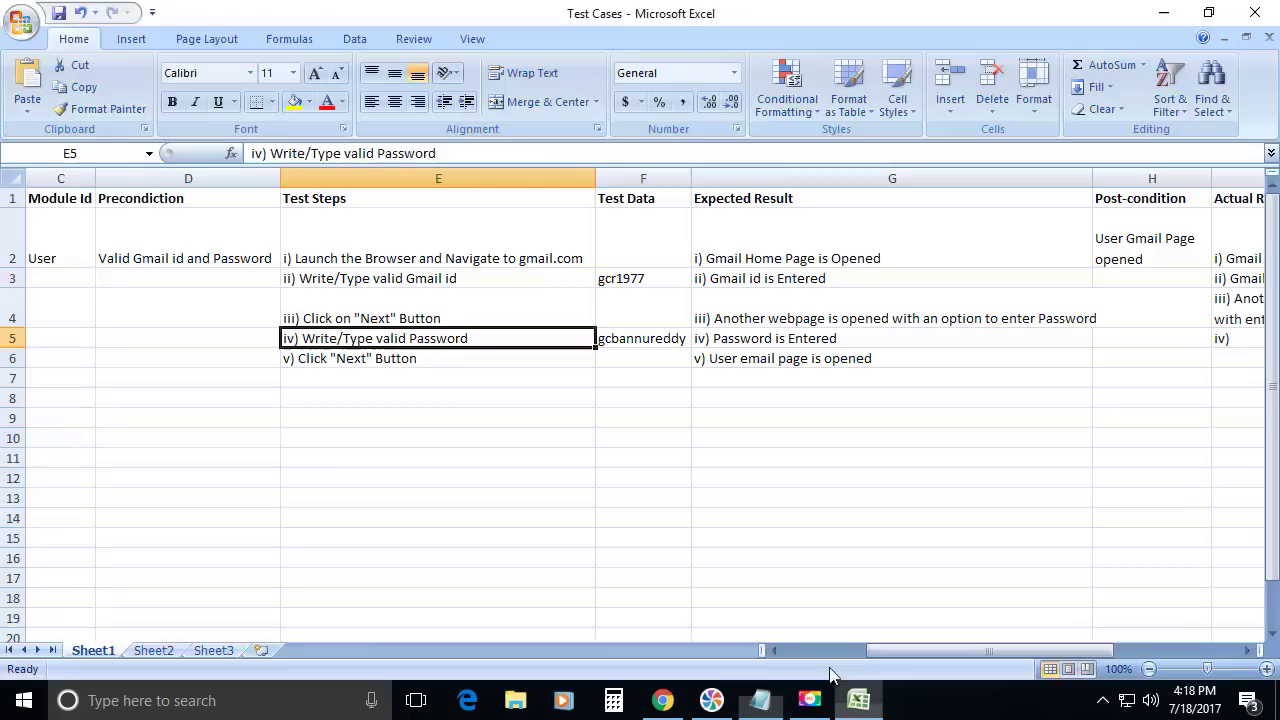
click(662, 700)
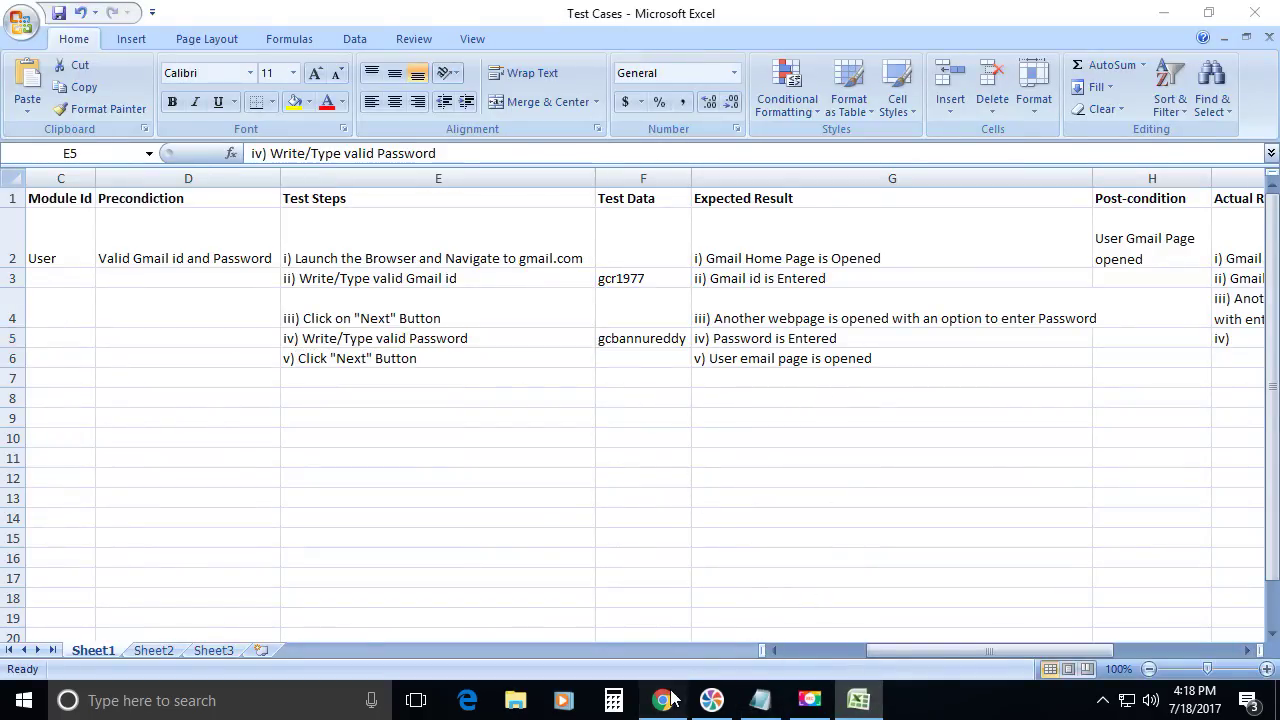
Step: Enter the account password in Gmail's sign-in password field
click(522, 333)
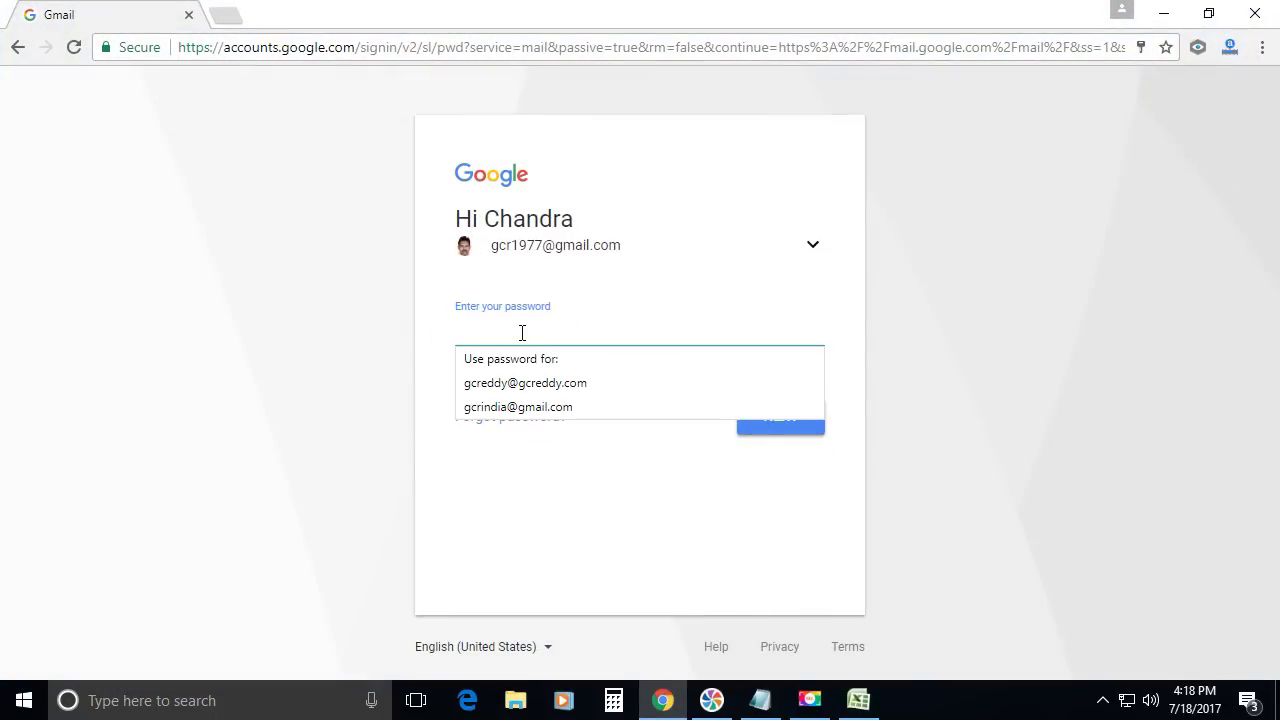
text(••)
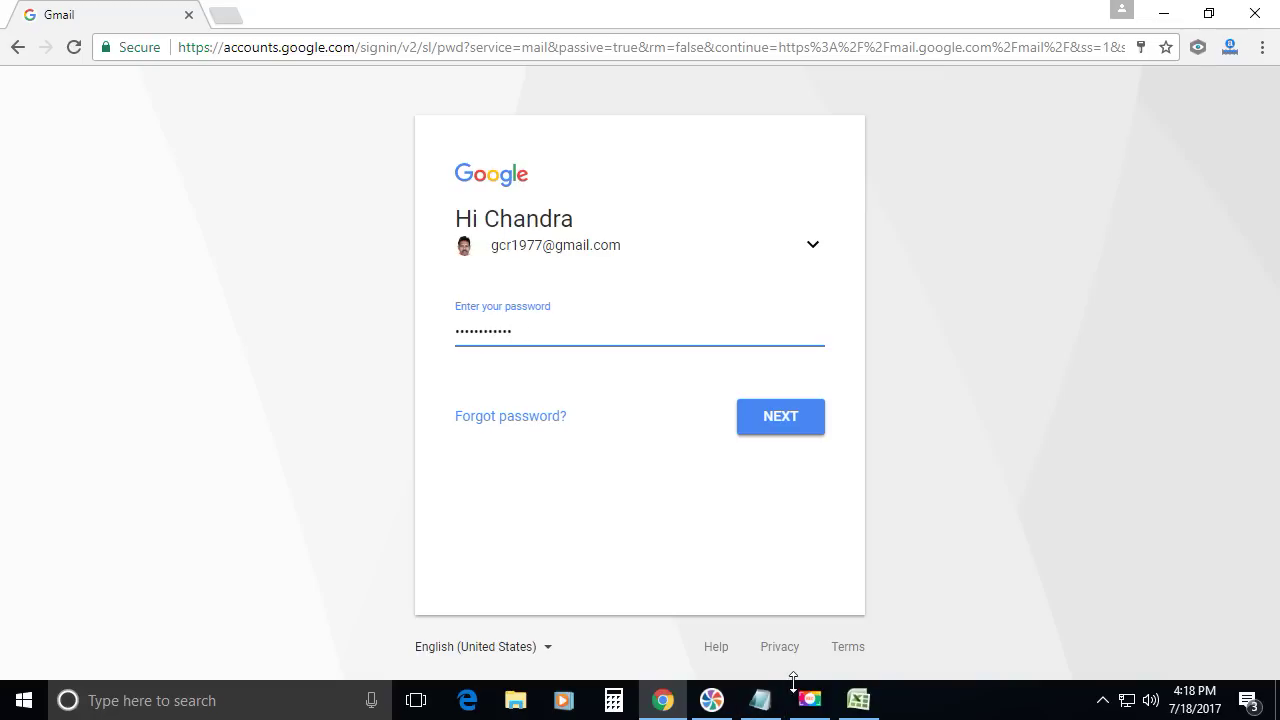
click(858, 700)
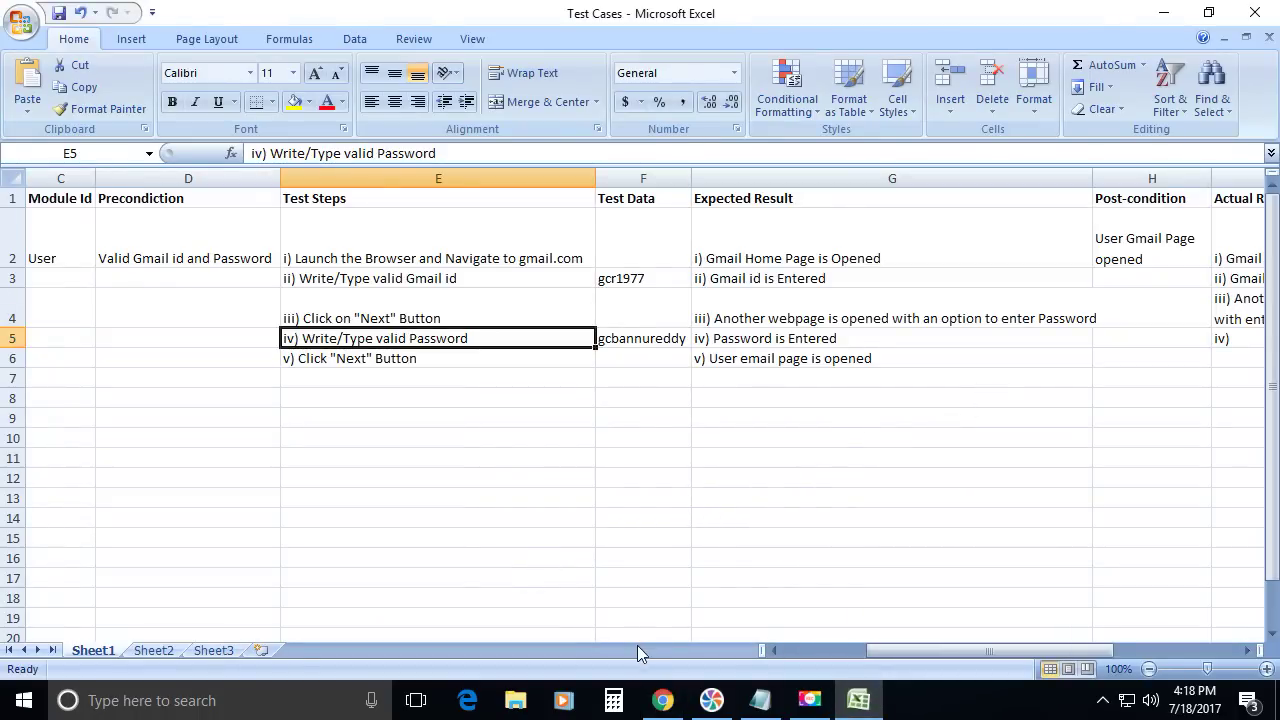
Step: Complete I5 as 'iv) Password Entered' and set step iv's status in J5 to Pass
click(799, 341)
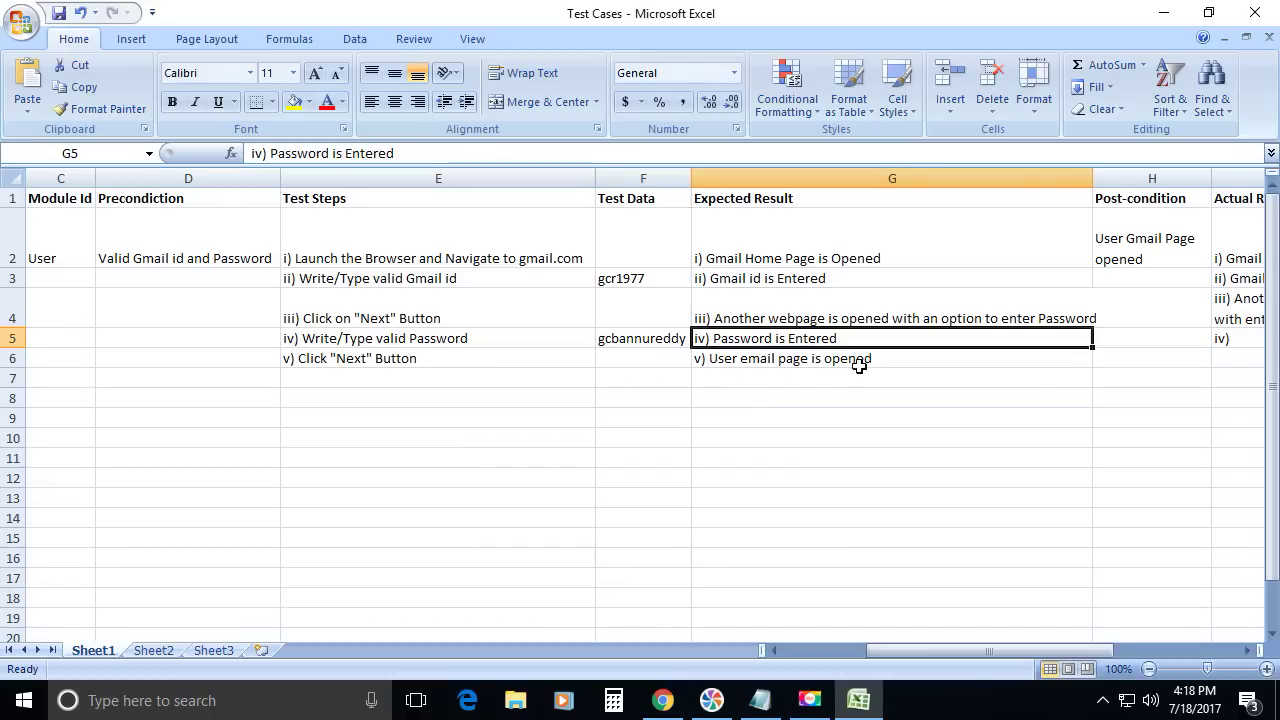
drag(932, 666, 1014, 664)
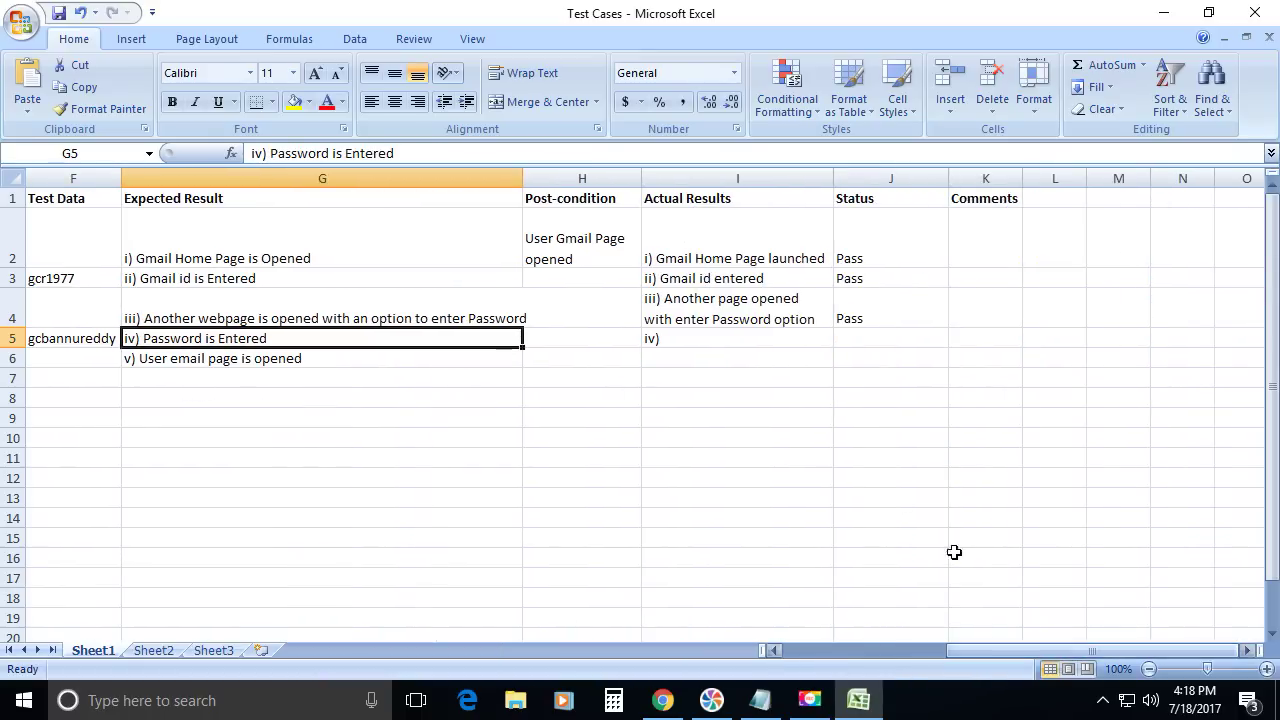
click(685, 335)
double_click(686, 335)
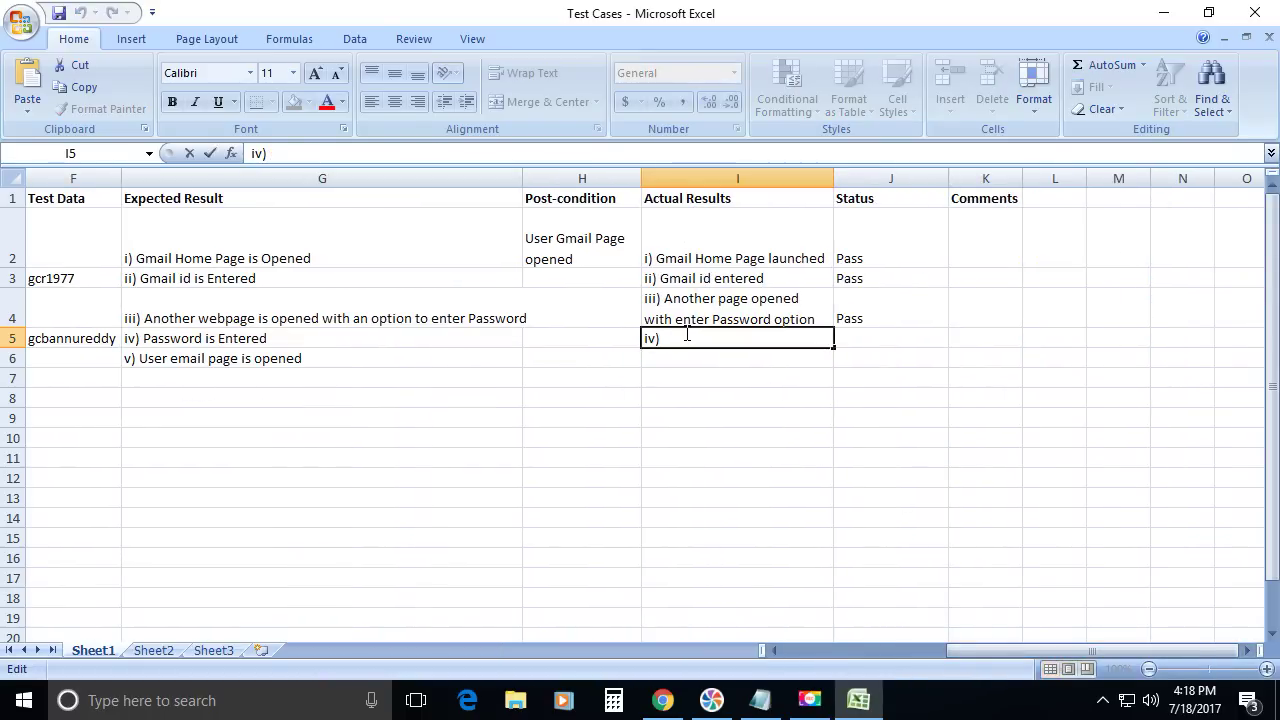
text(Password Entered)
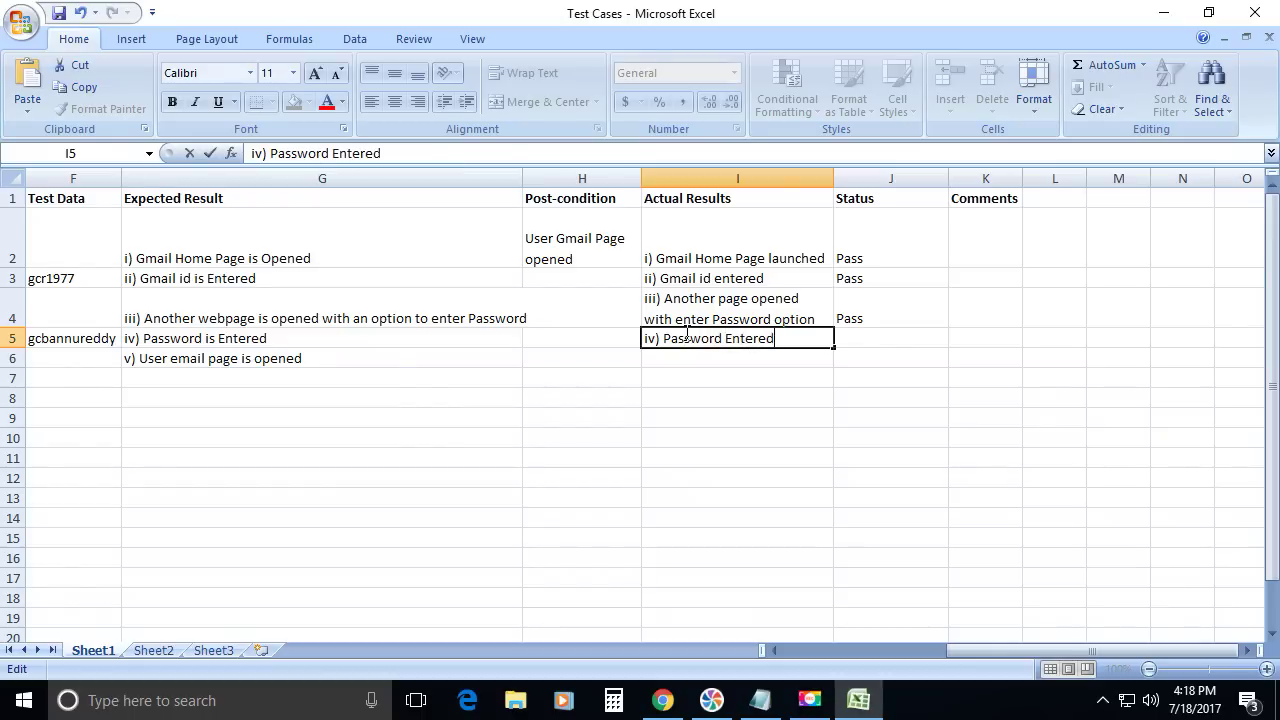
click(886, 336)
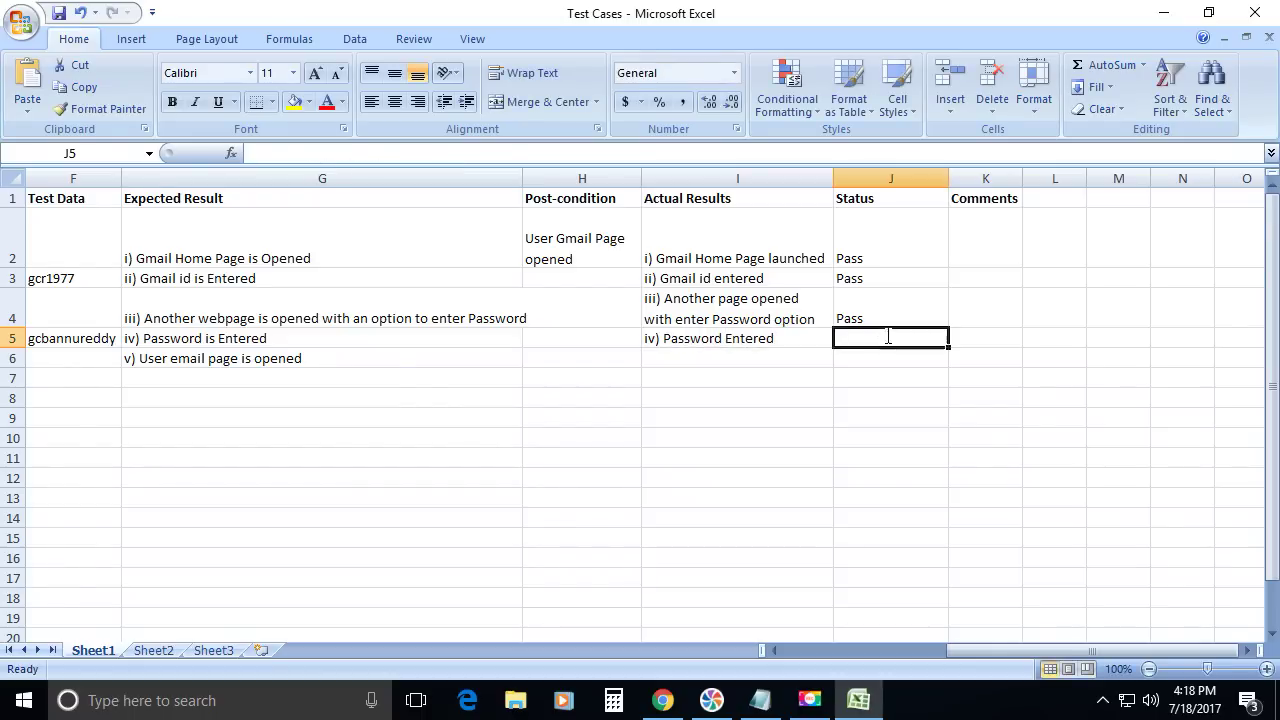
text(Pass)
click(752, 340)
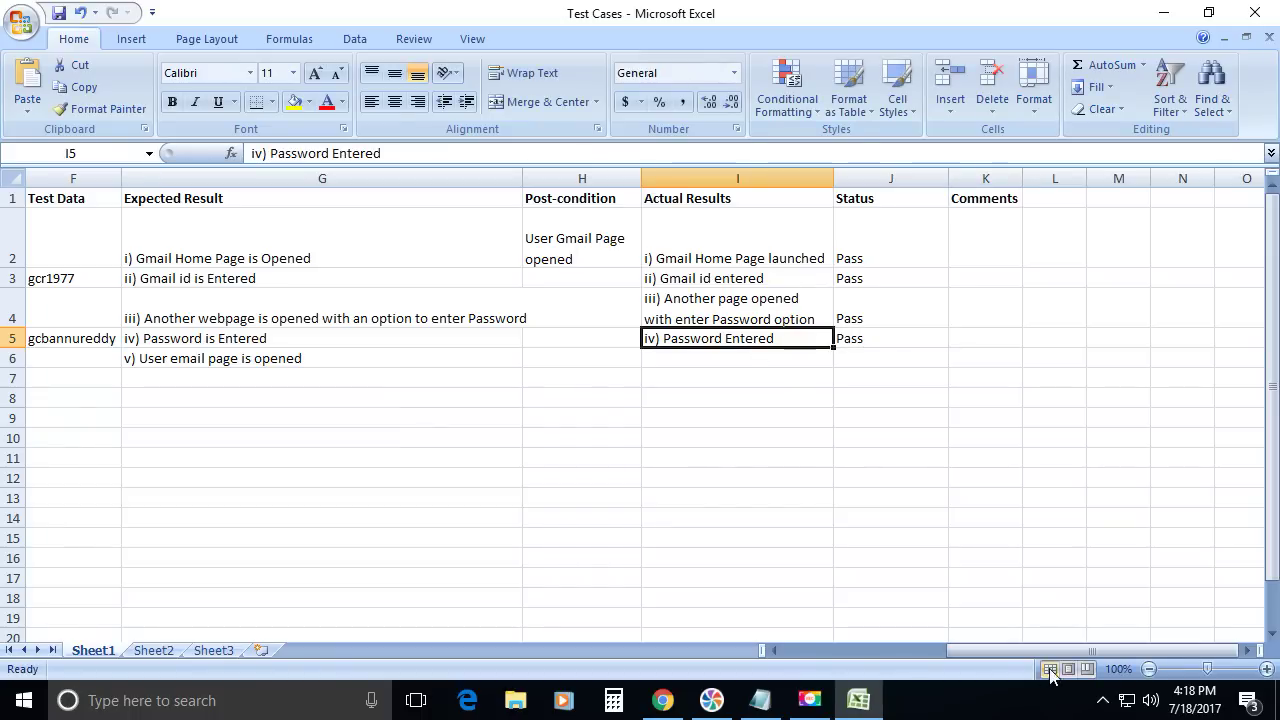
drag(1040, 651, 898, 652)
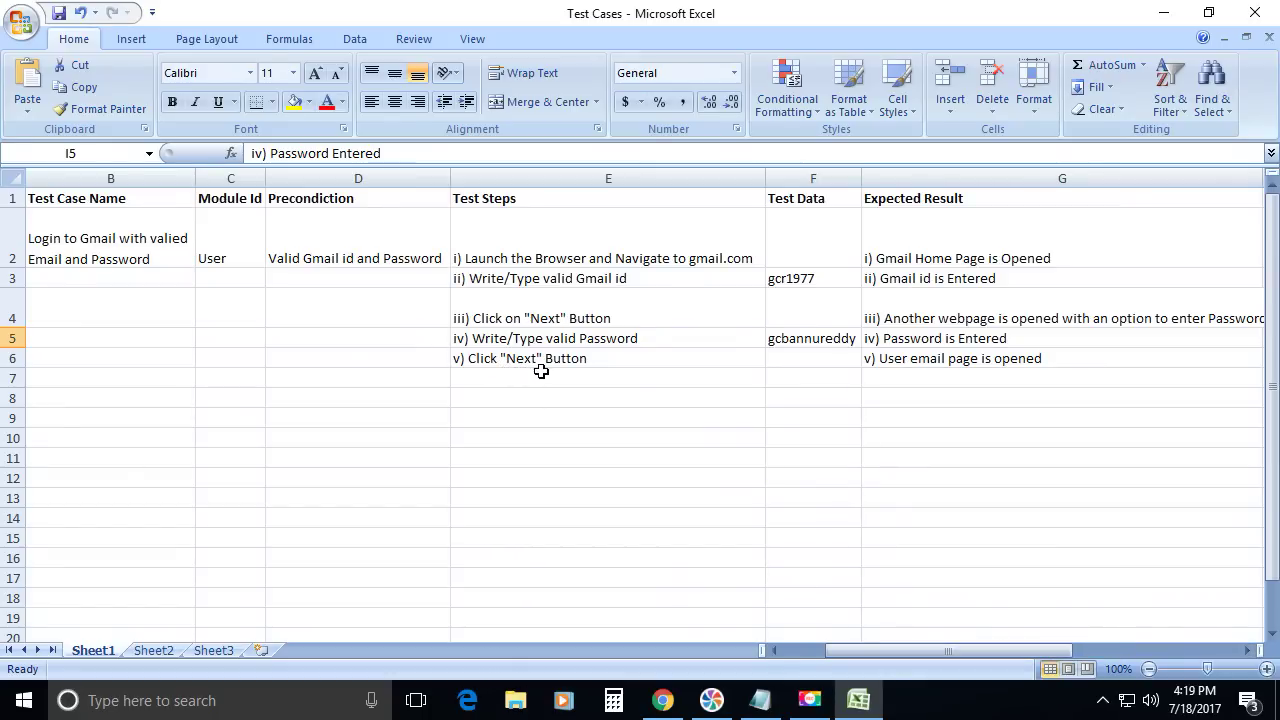
click(916, 356)
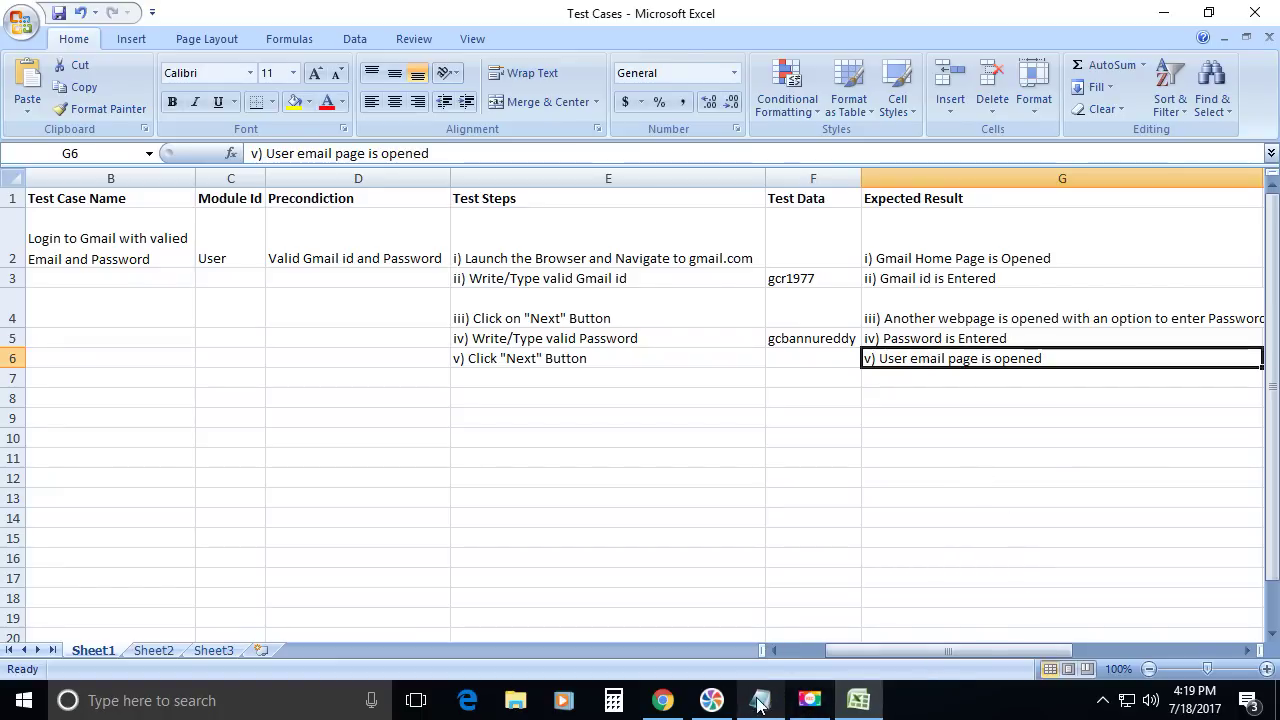
click(675, 695)
Step: Sign in to Gmail, dismiss the warning, and delete the new sign-in alert email
click(777, 424)
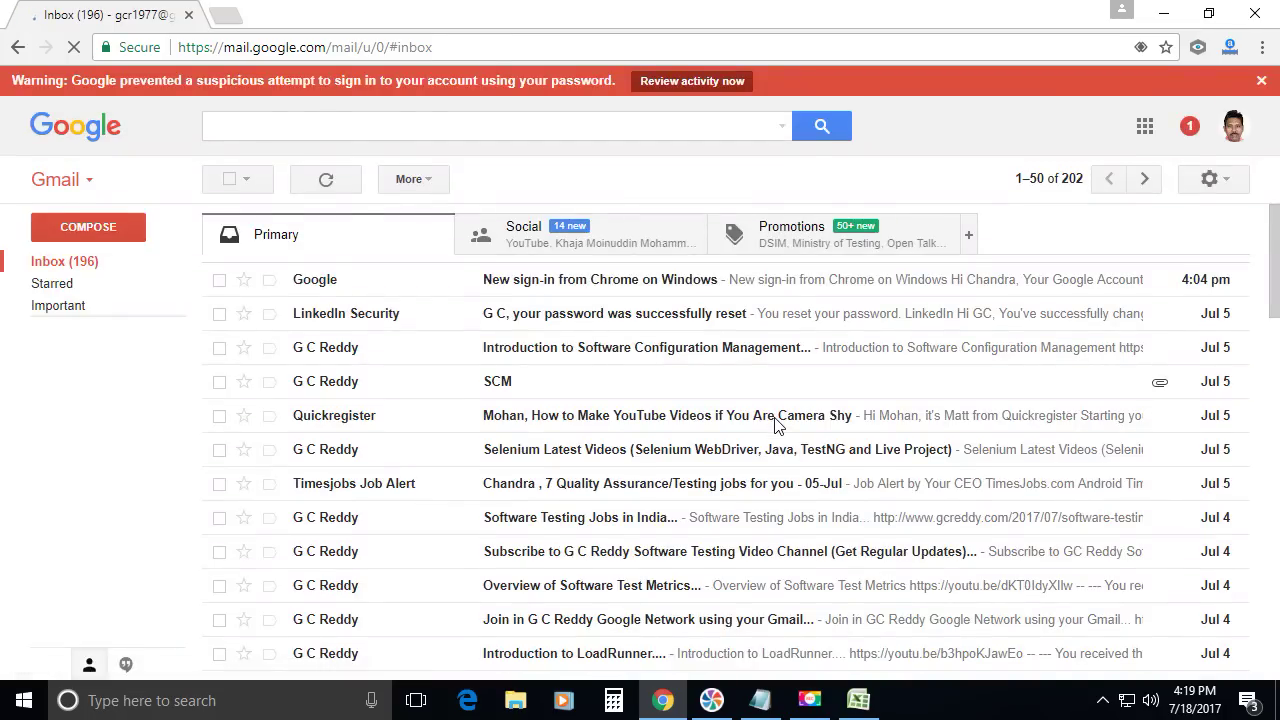
click(1261, 80)
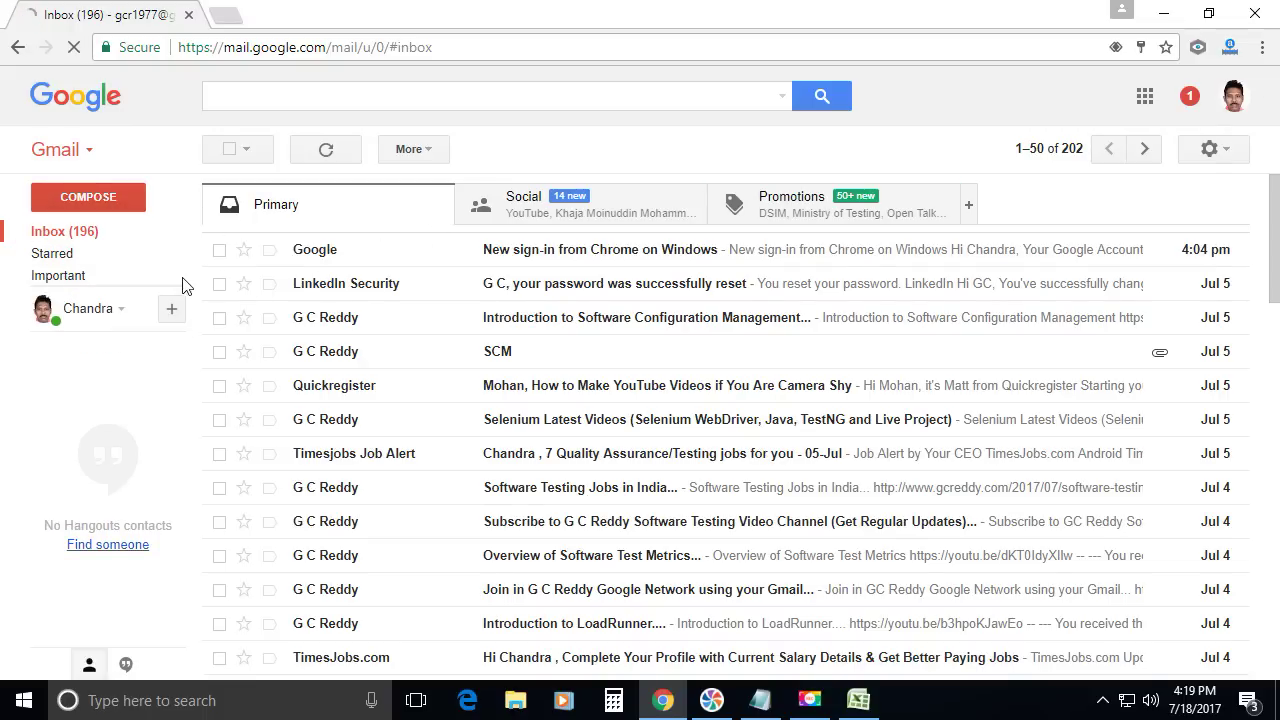
click(512, 262)
click(470, 150)
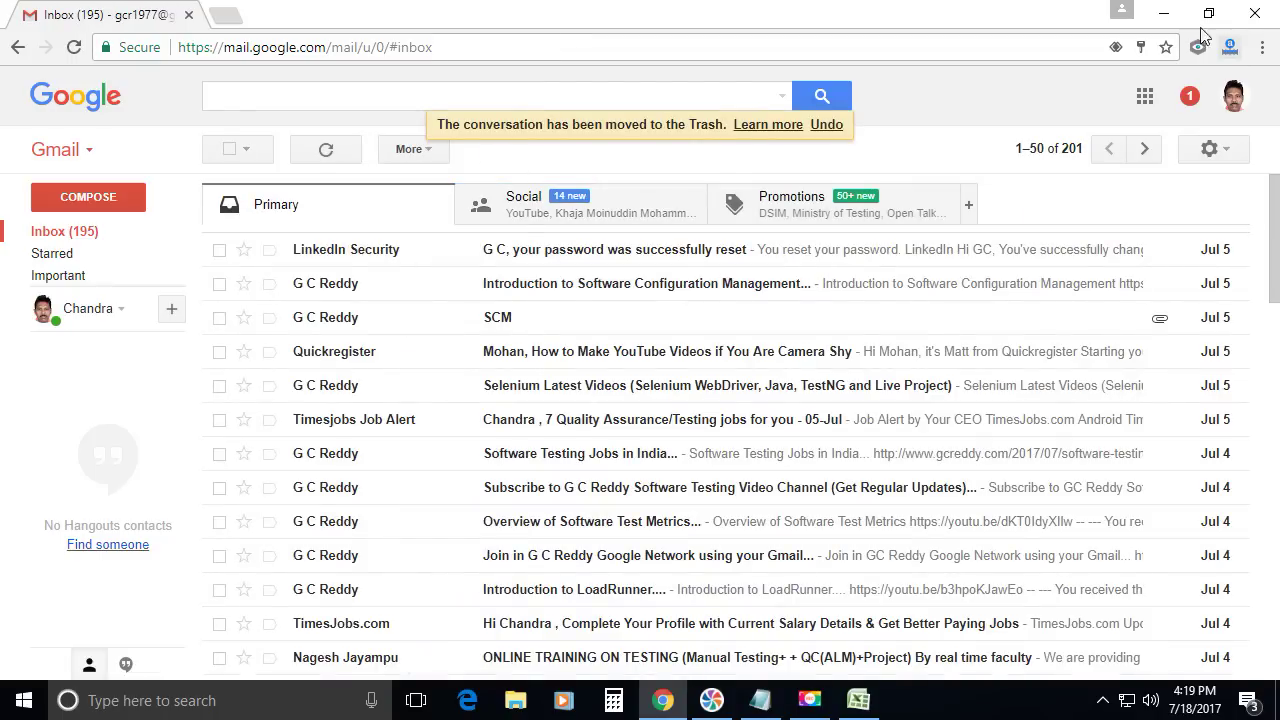
click(1166, 14)
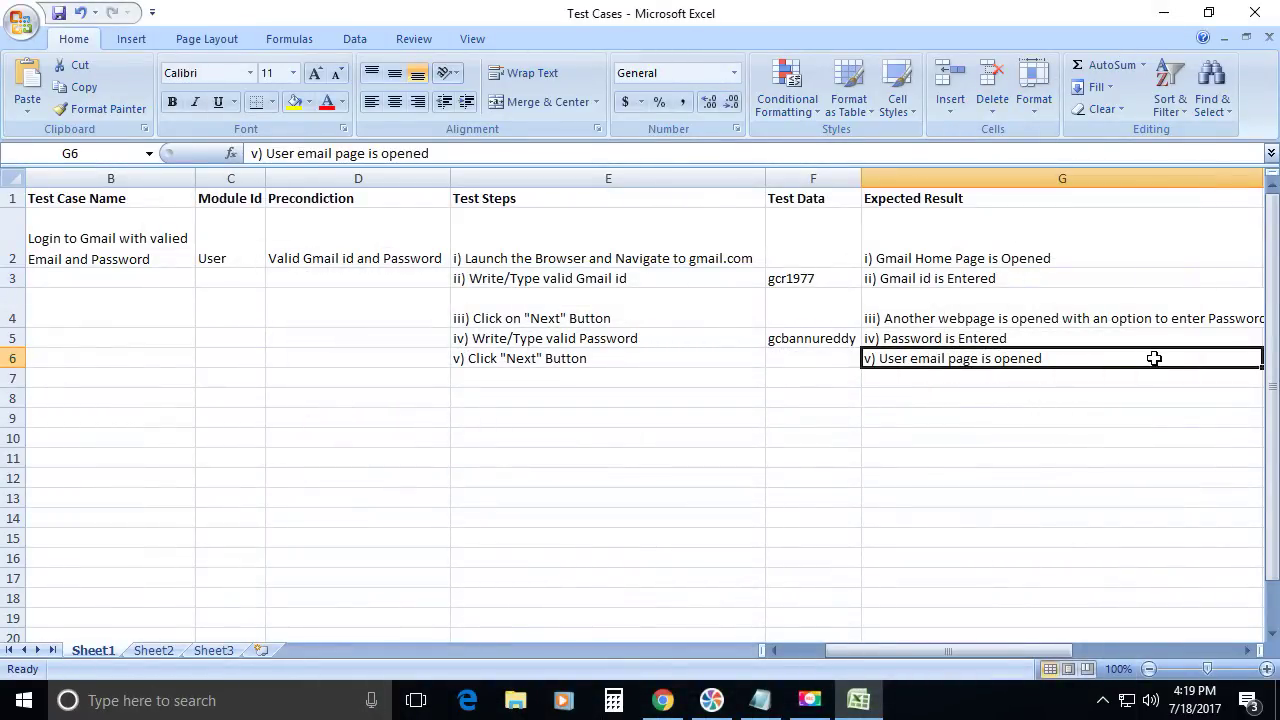
Step: Record step v's actual result 'v) User Email page opened' in I6 with status Pass
drag(918, 651, 1092, 660)
click(636, 357)
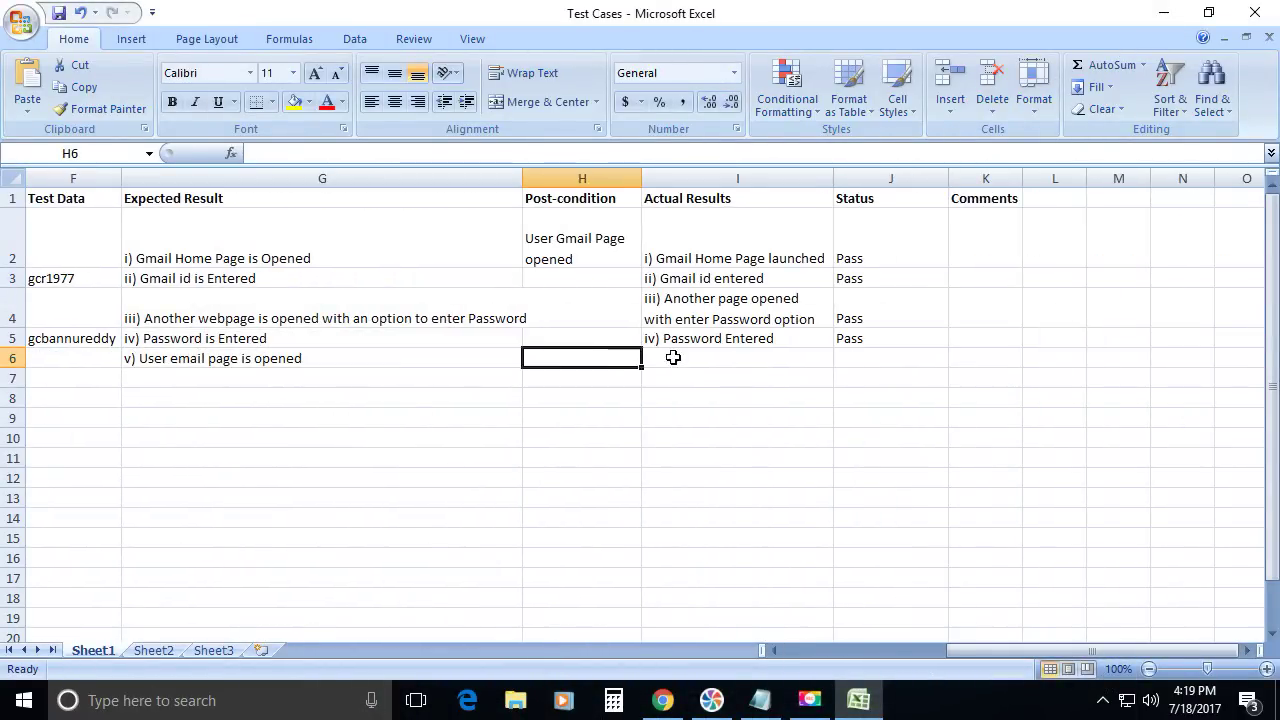
click(673, 357)
text(v) Use)
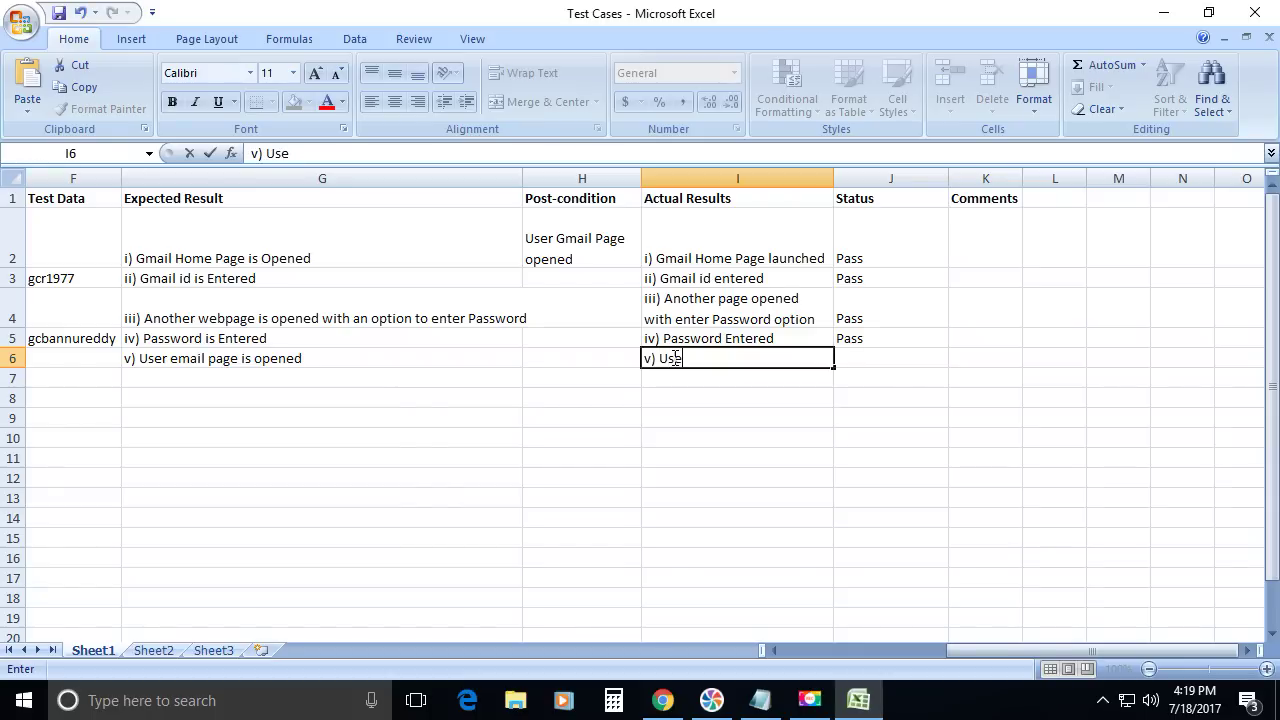
text(r Ema)
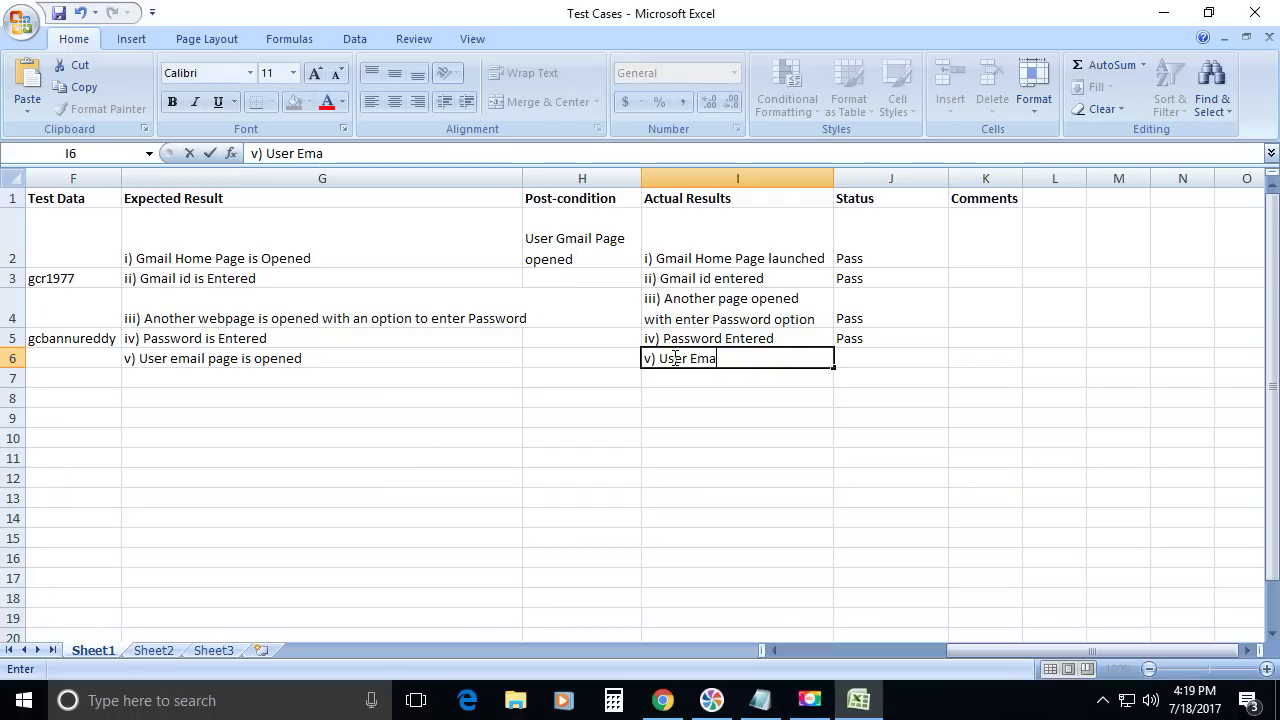
text(il page opened)
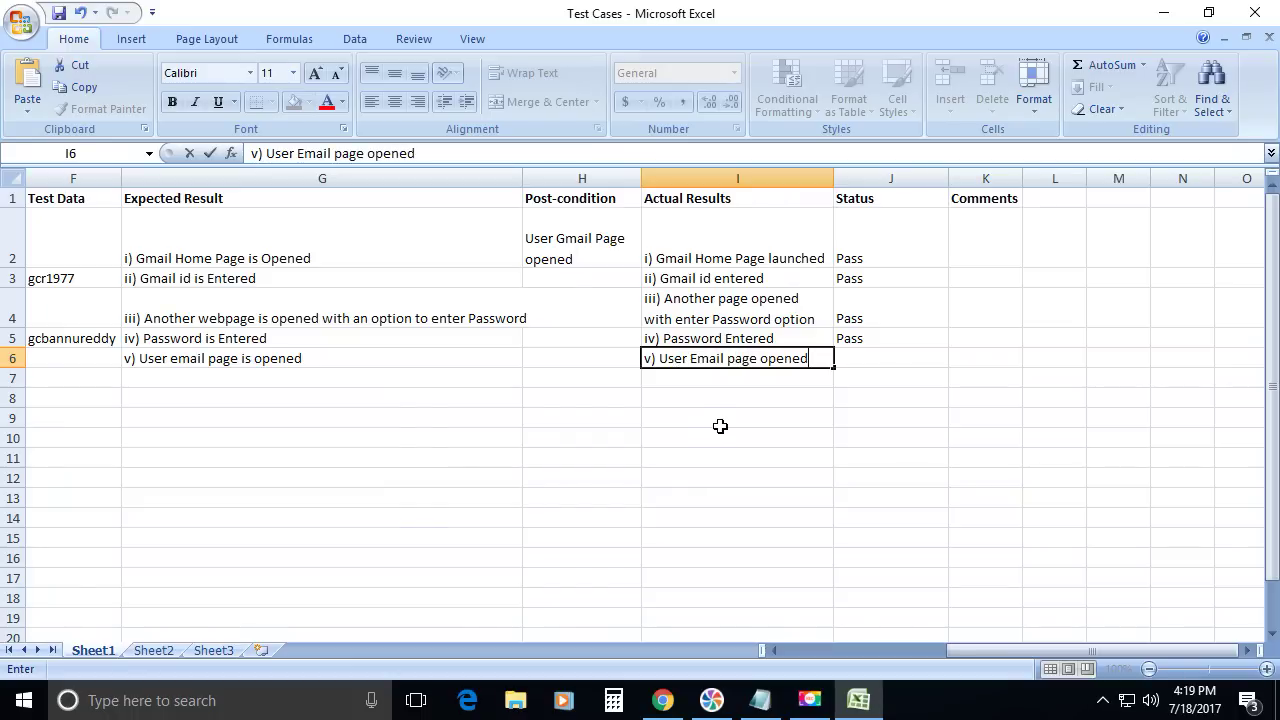
click(871, 363)
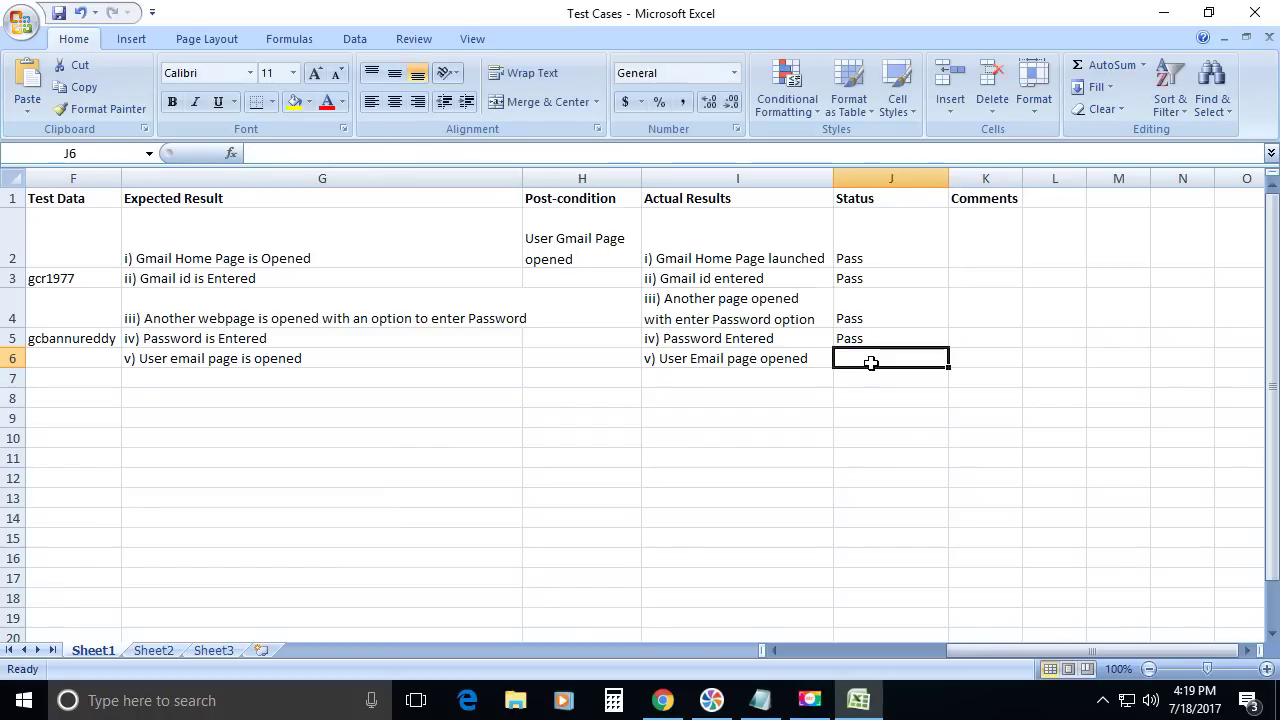
text(Pass)
click(882, 401)
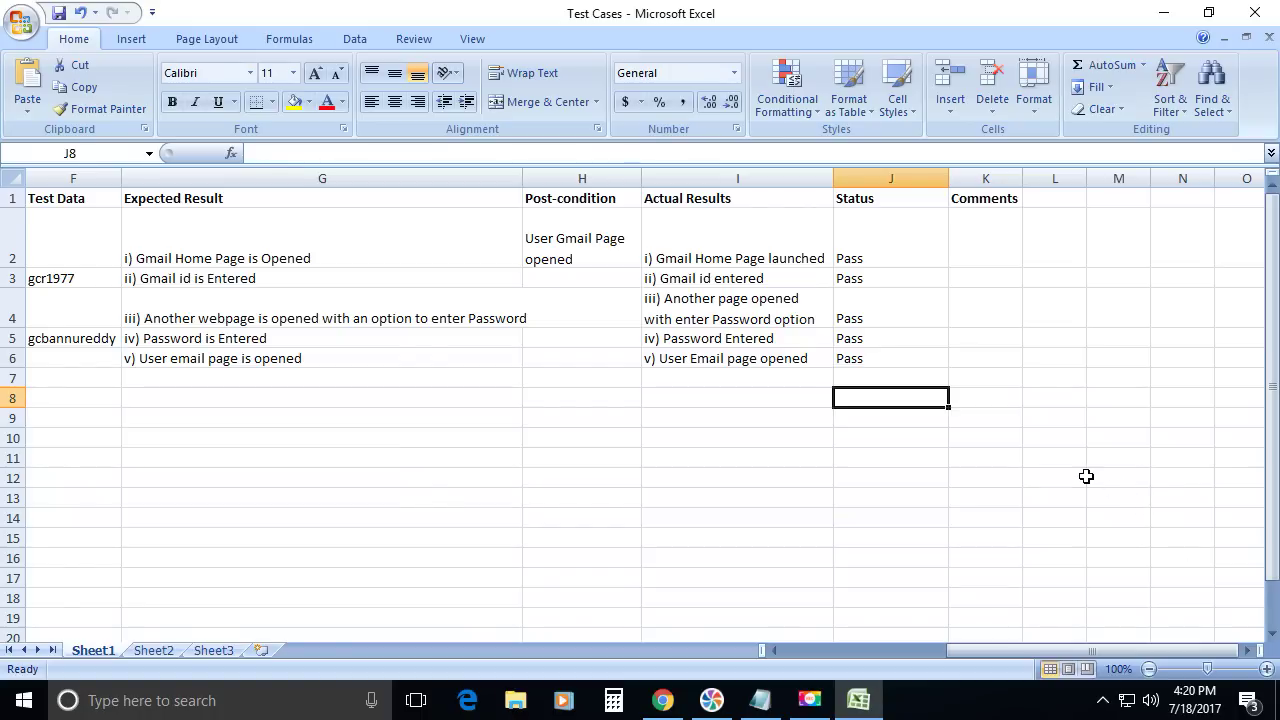
Step: Enter a bold overall 'Pass' in cell J7
click(885, 380)
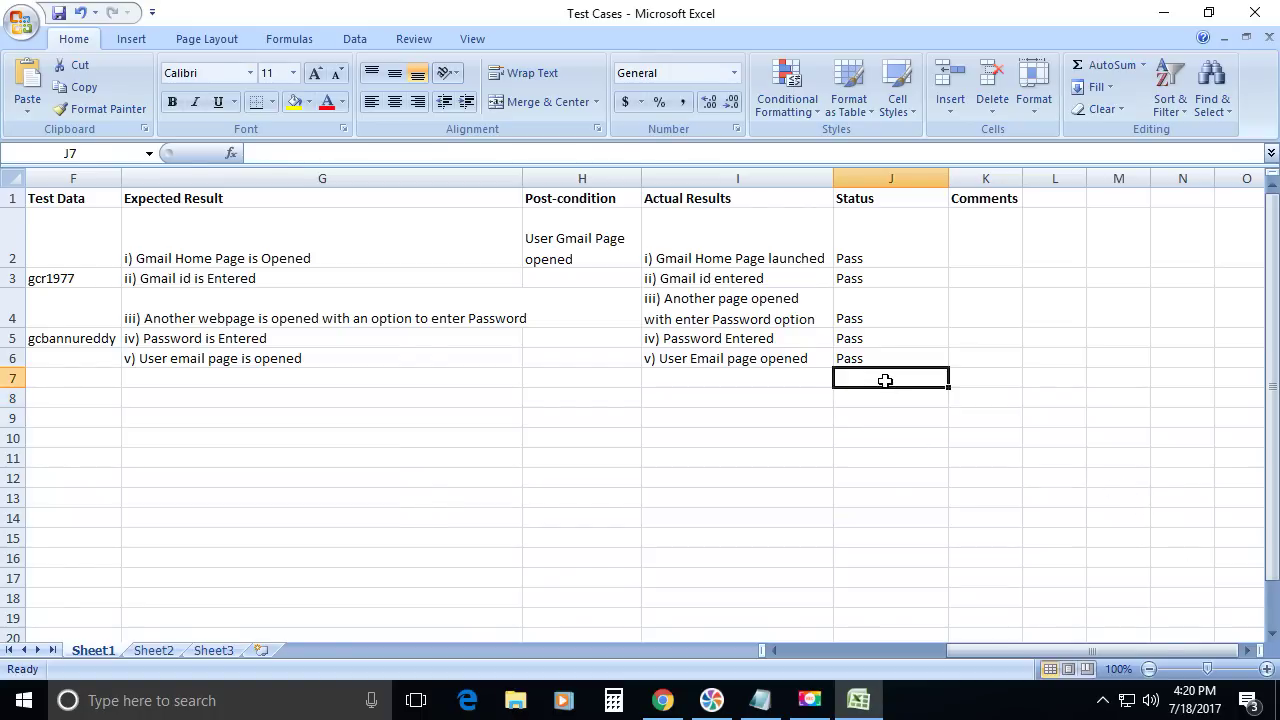
text(Pass)
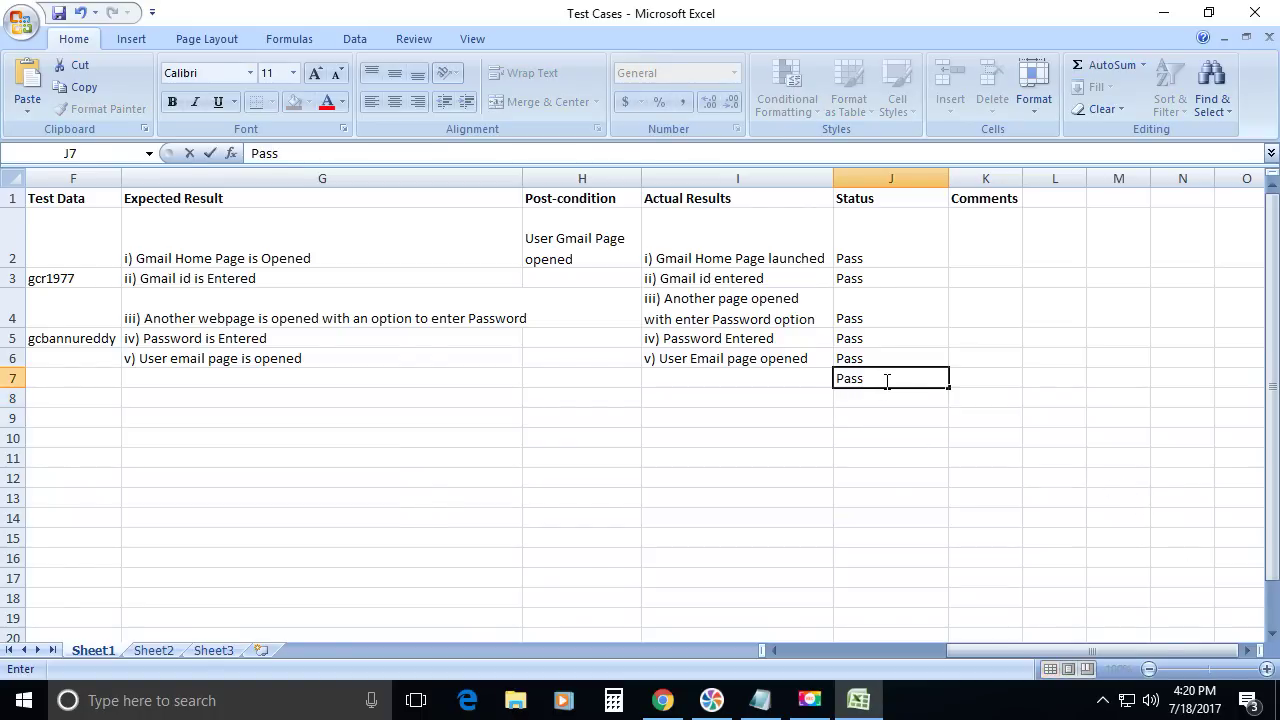
drag(870, 377, 816, 377)
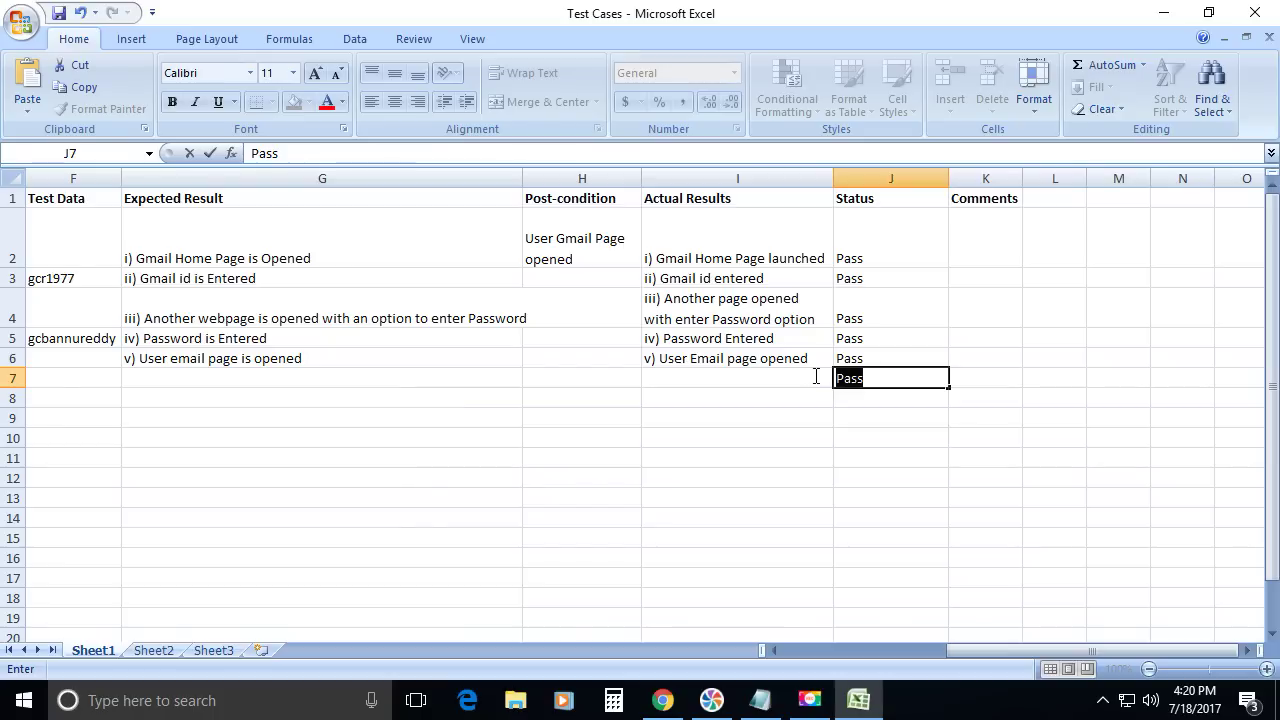
click(171, 102)
click(517, 400)
click(900, 474)
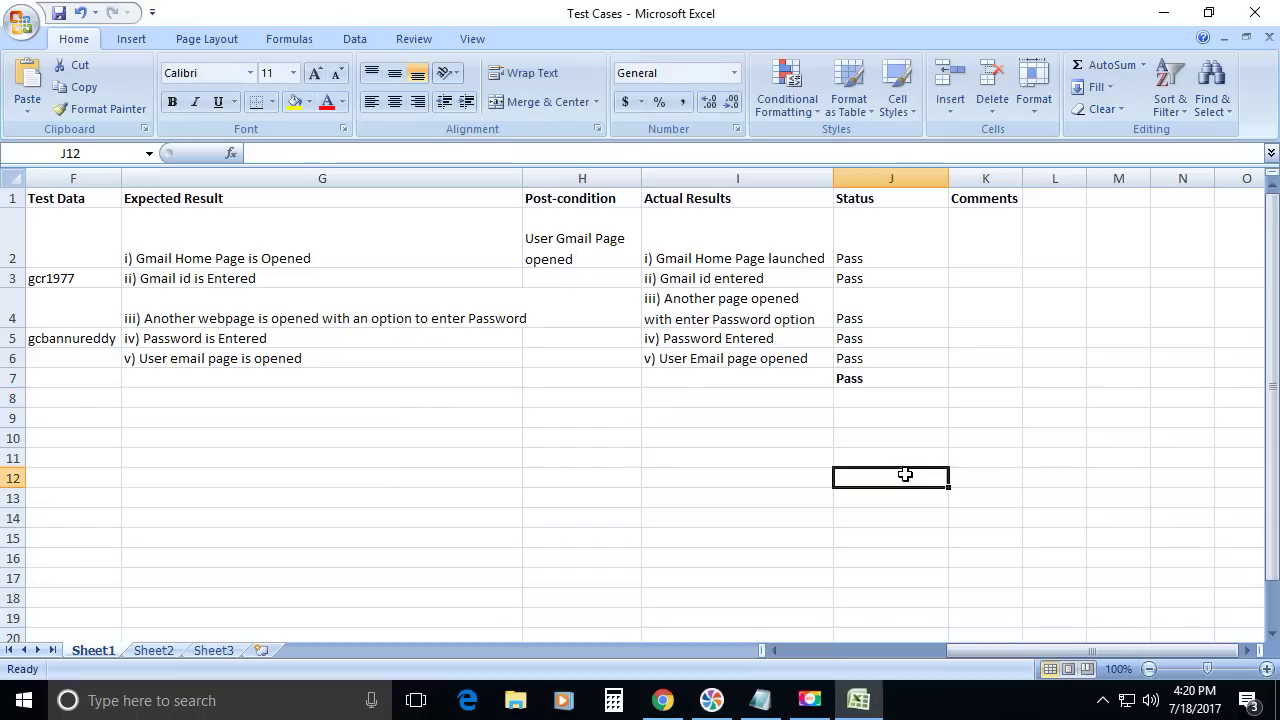
Step: Widen the Comments column K so the comment will fit
click(1011, 235)
drag(1062, 179, 1243, 203)
click(1012, 256)
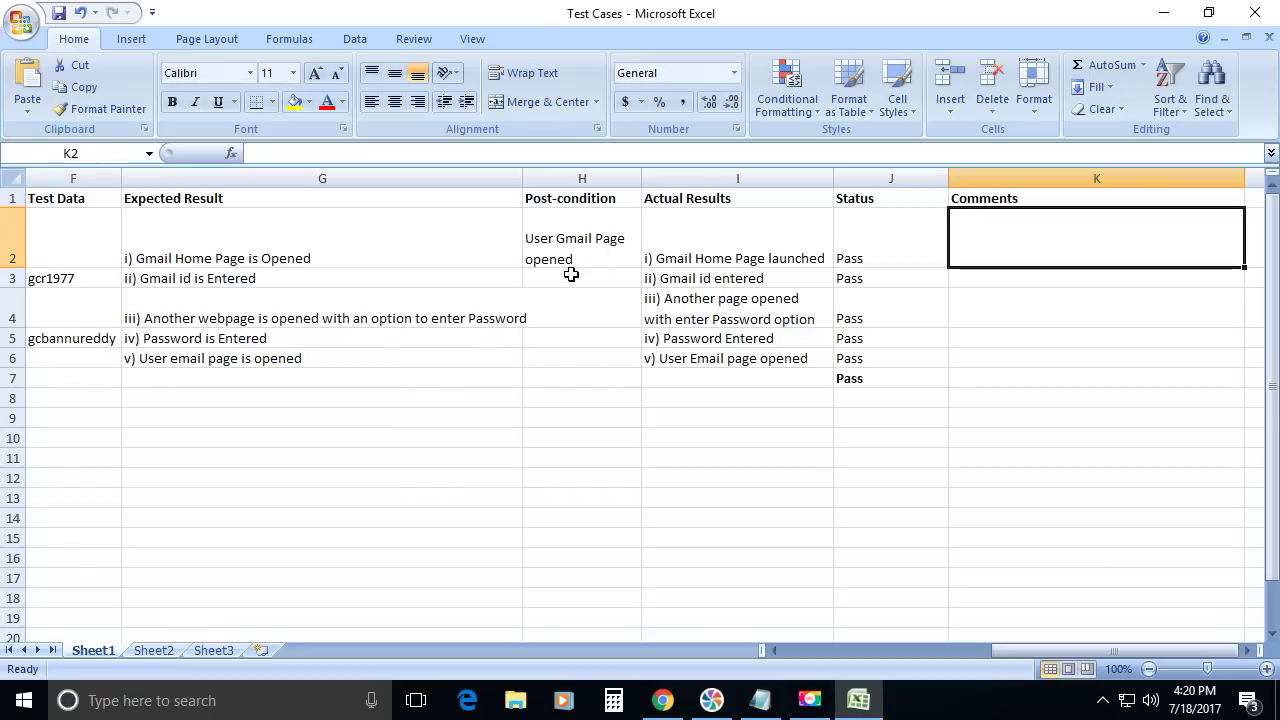
click(578, 255)
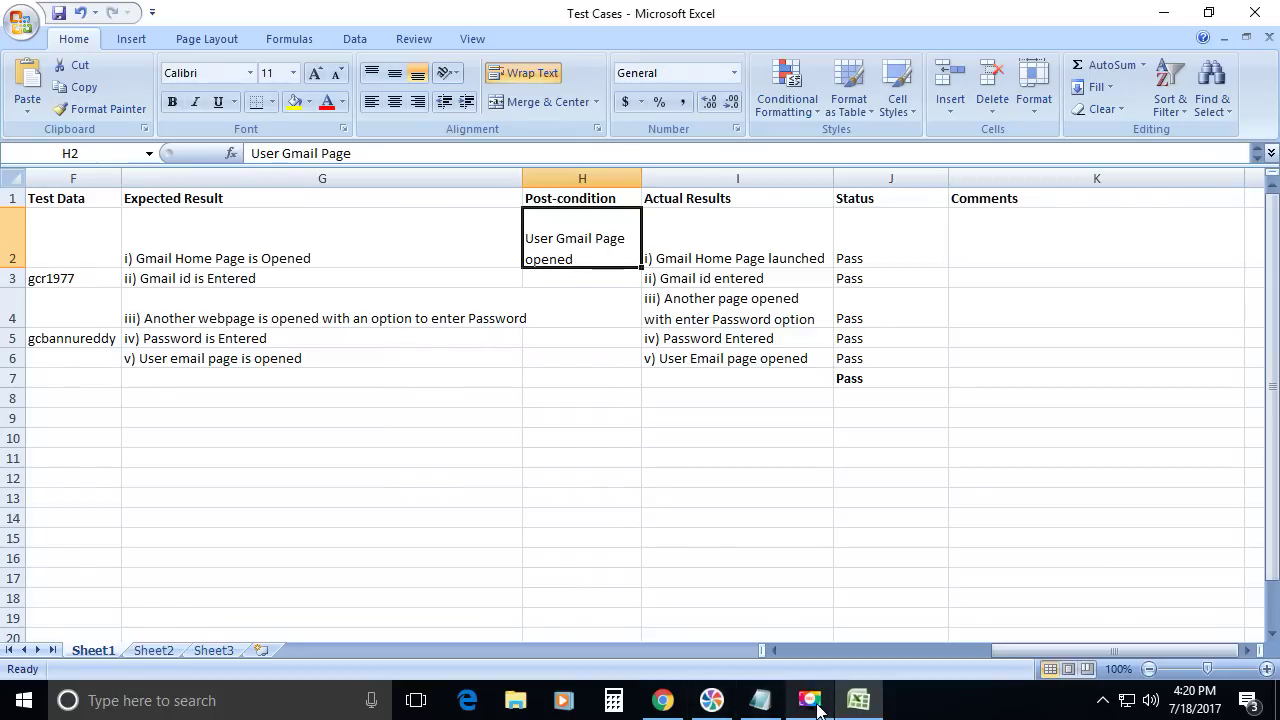
click(684, 705)
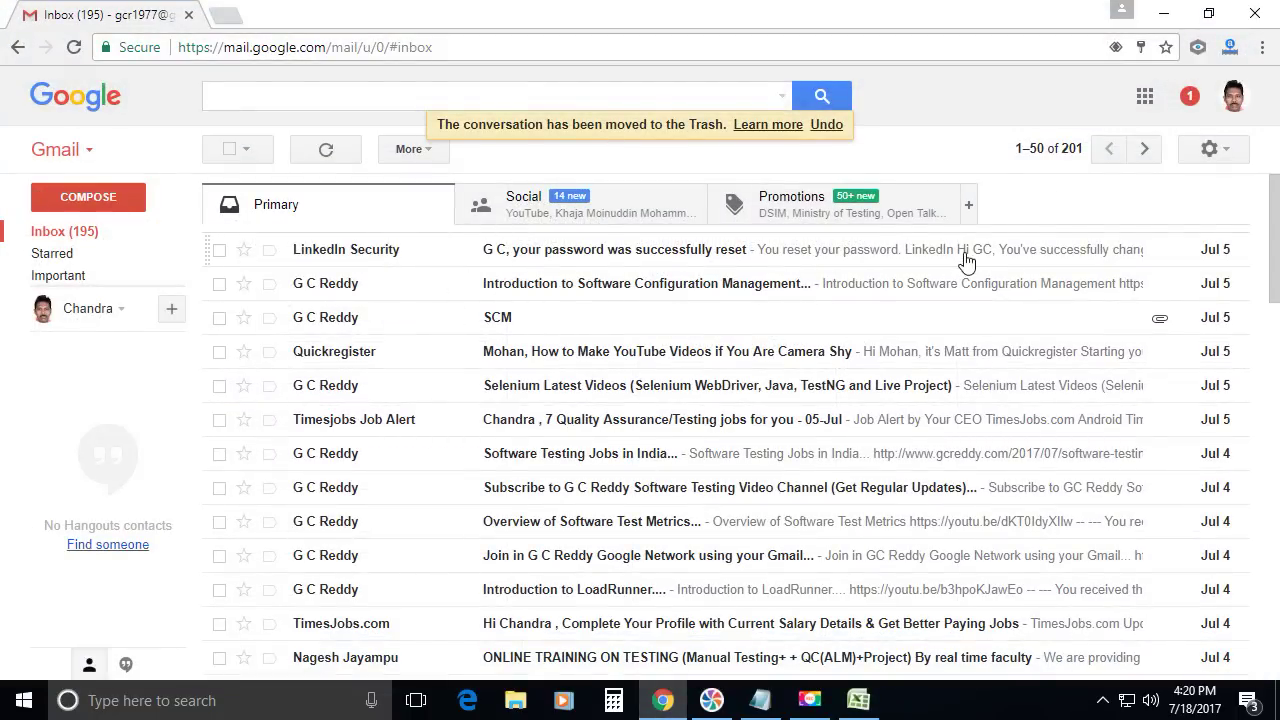
click(1163, 14)
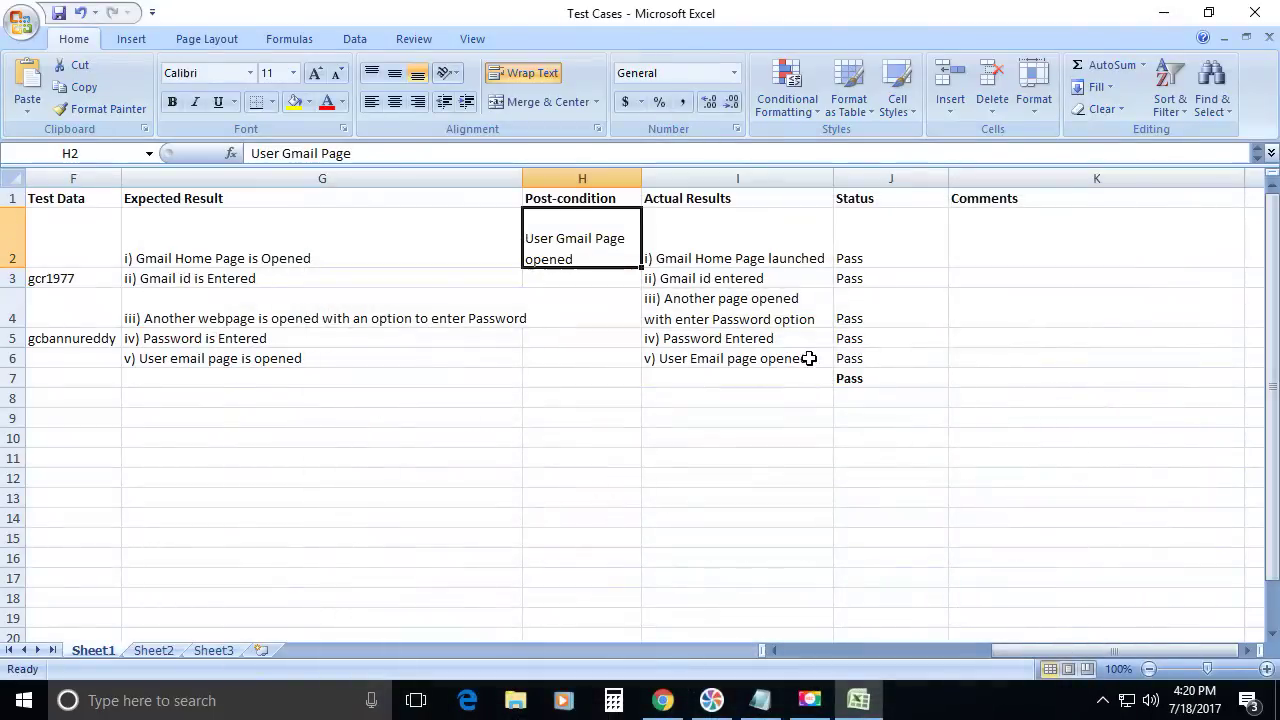
Step: Enter 'Smooth Execution and fields are user friendly' in K2, removing the extra 's'
click(992, 258)
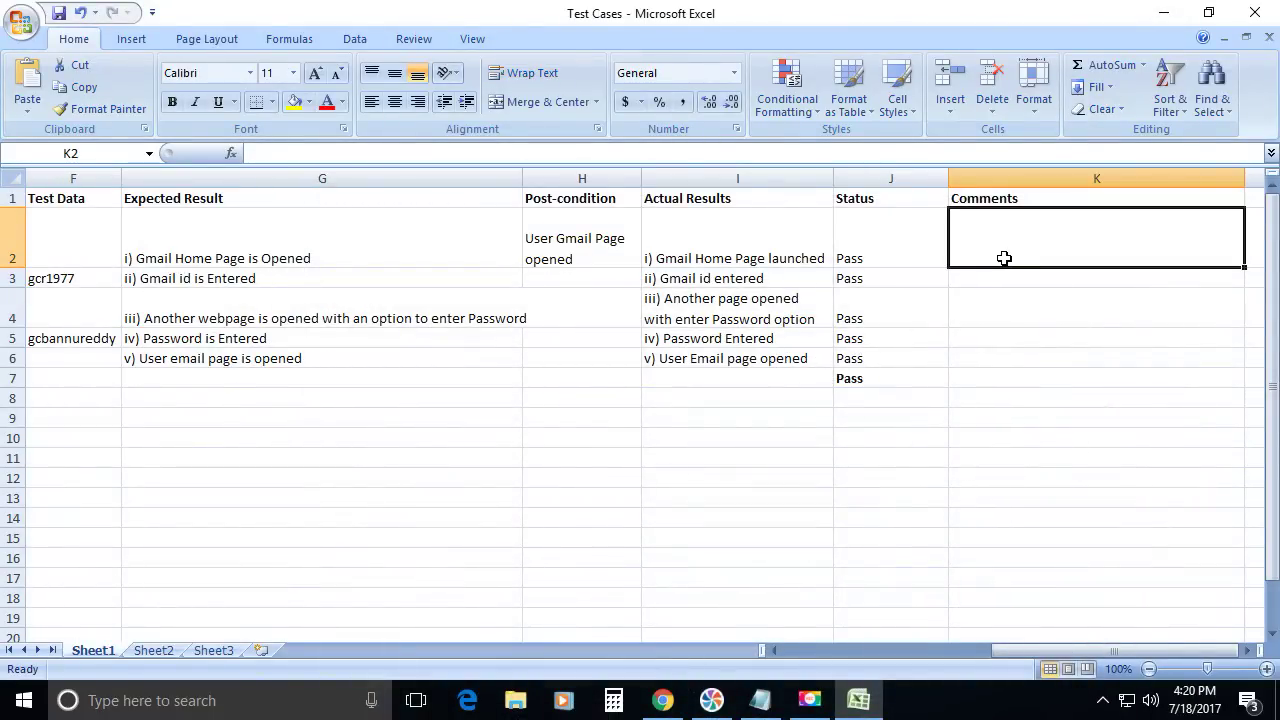
text(Smooth)
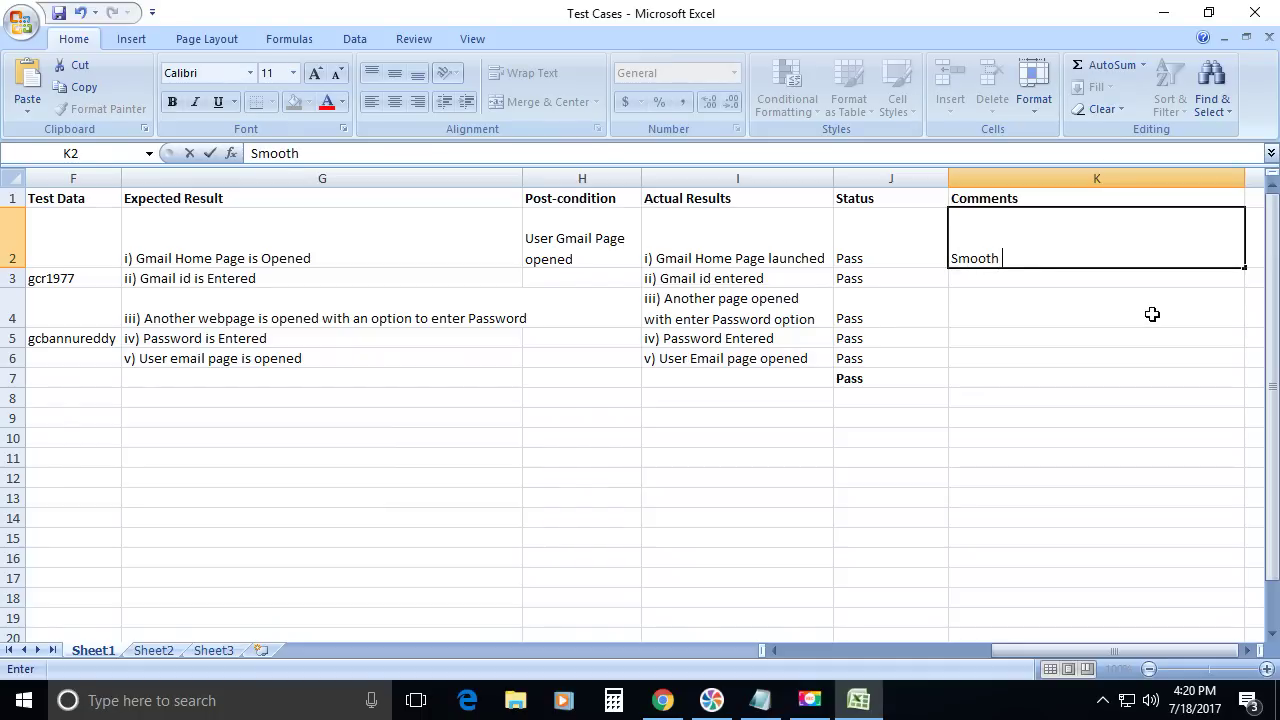
text( Execu)
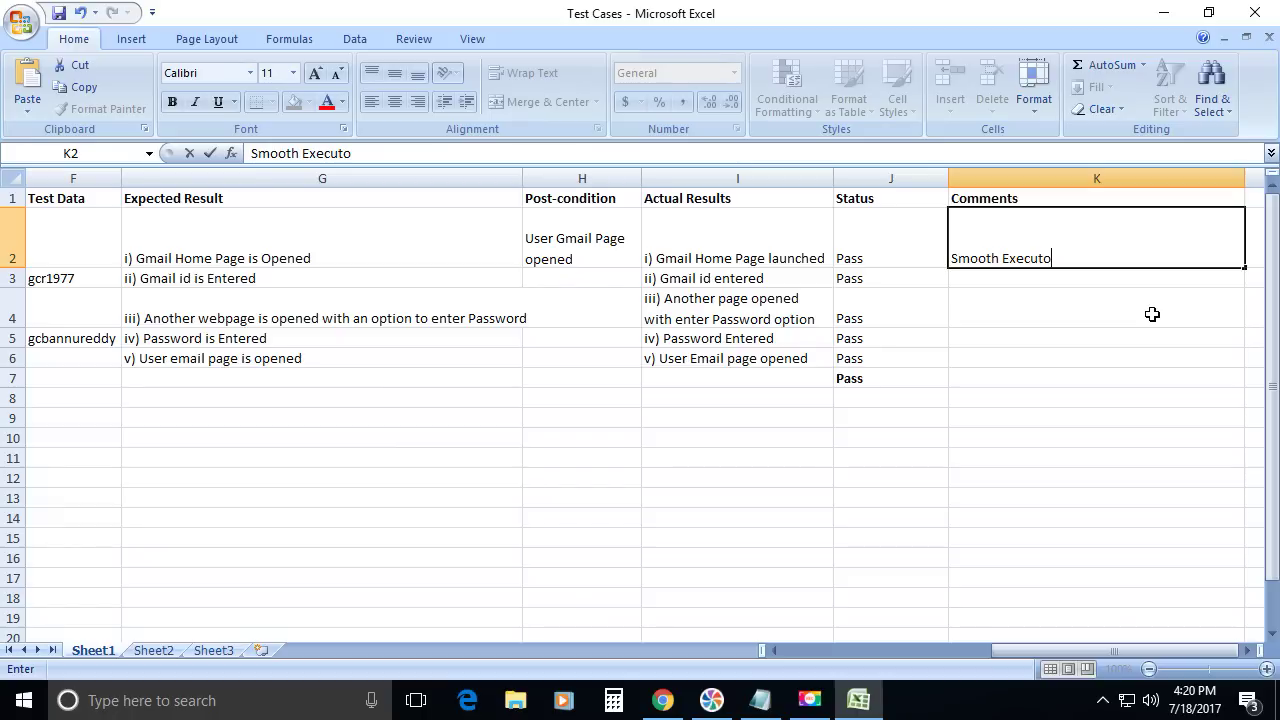
text(tions and fields ar)
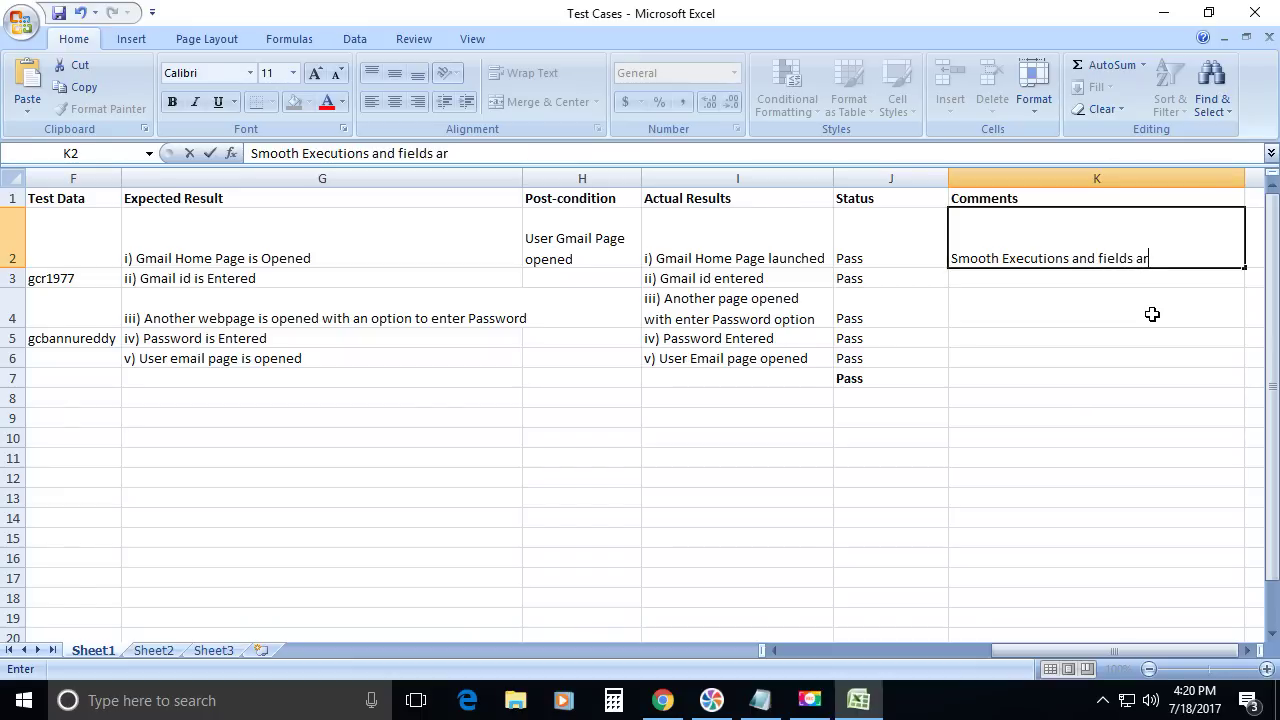
text(e user friendly)
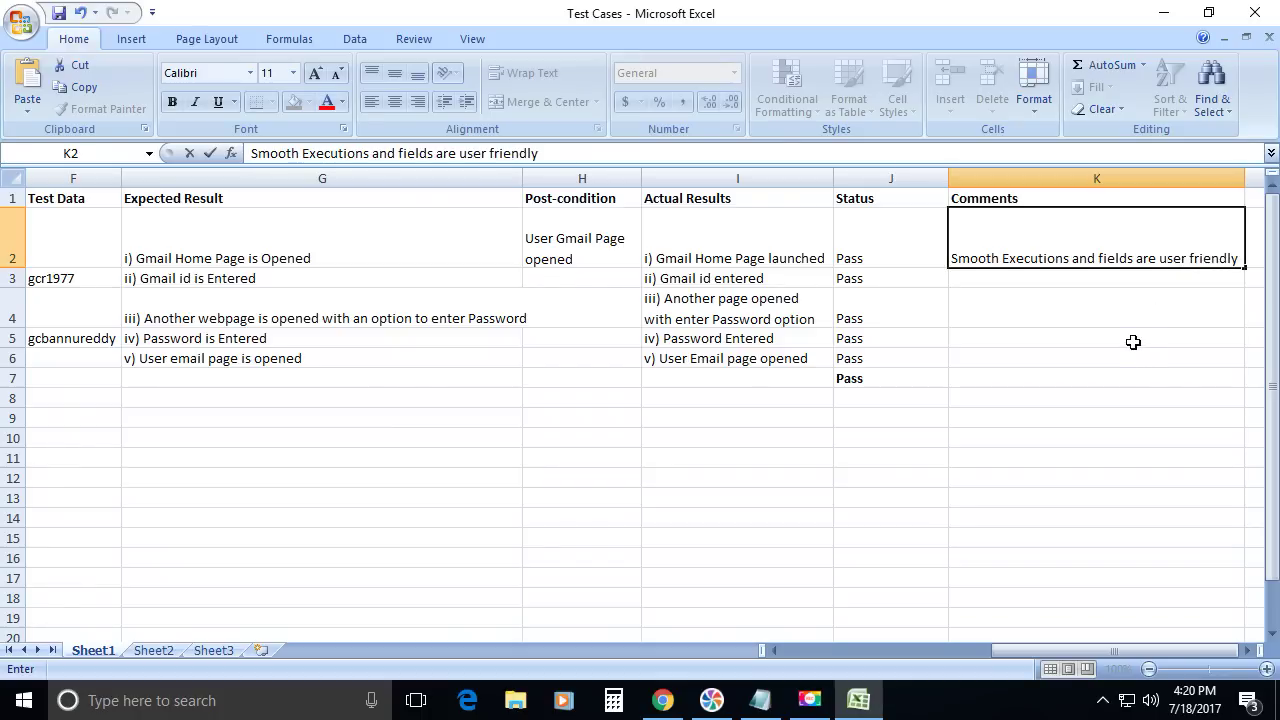
click(1066, 254)
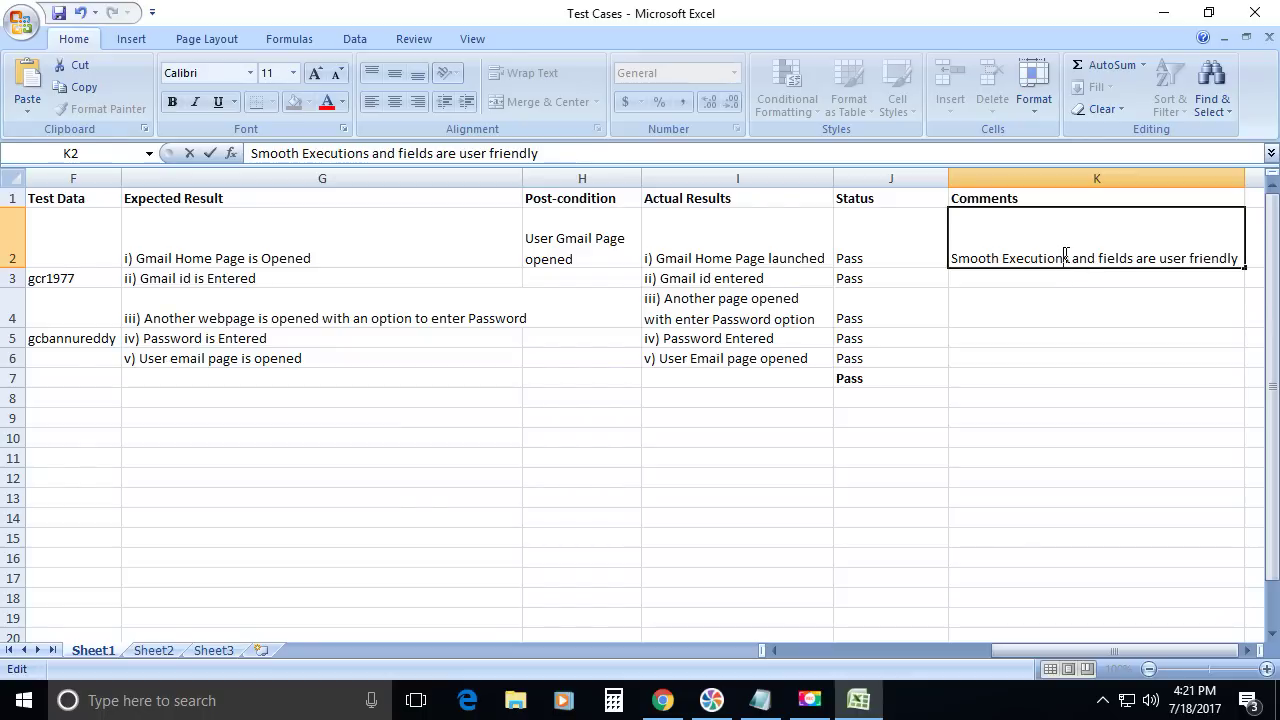
key(BackSpace)
click(1092, 326)
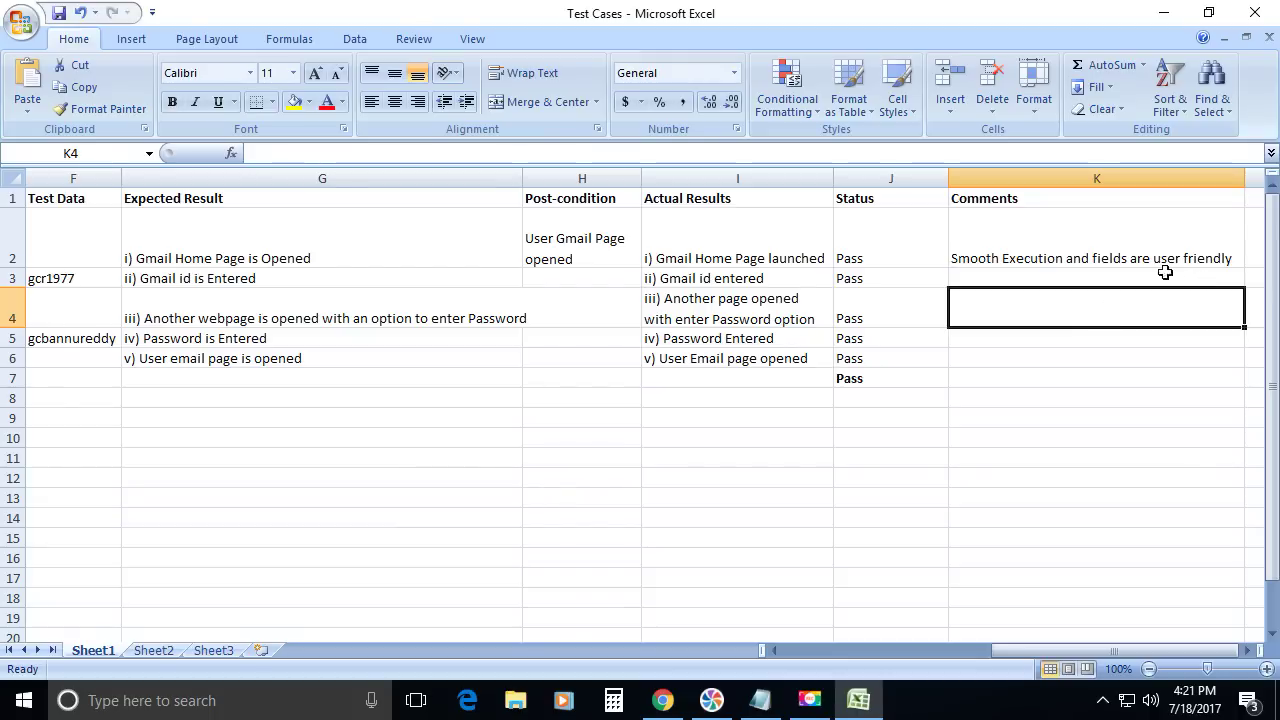
drag(1015, 648, 788, 631)
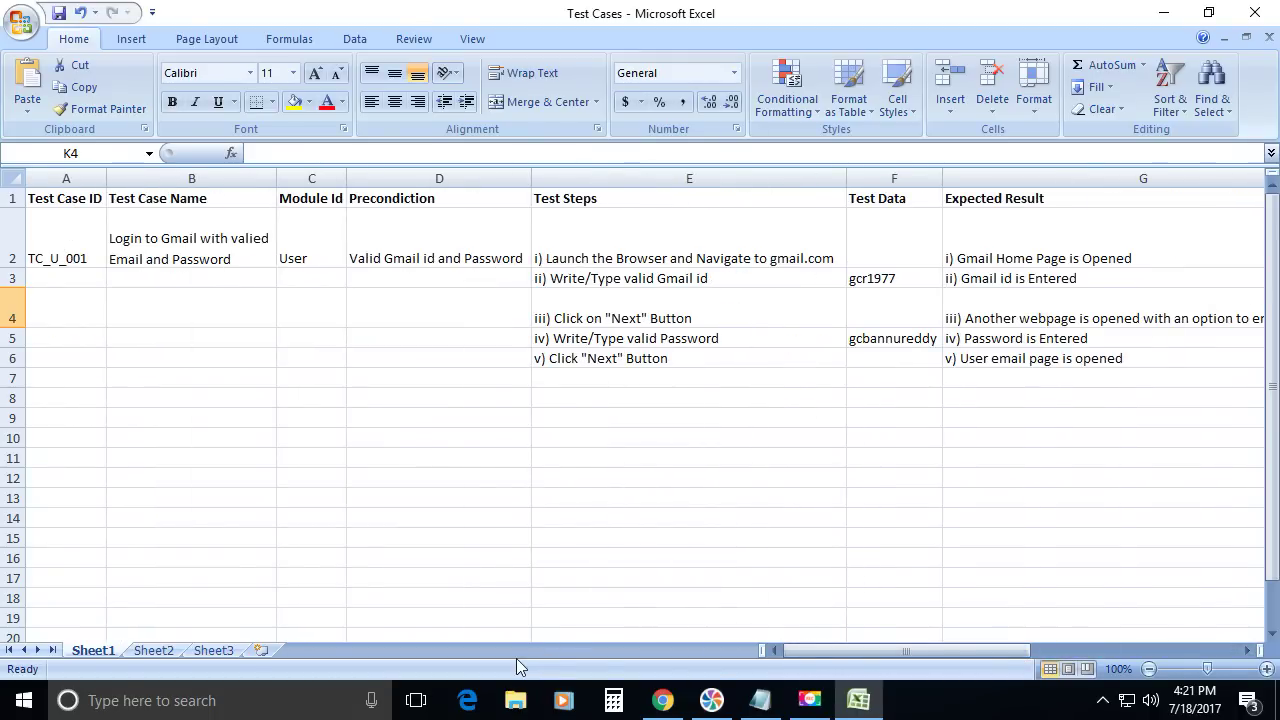
click(68, 258)
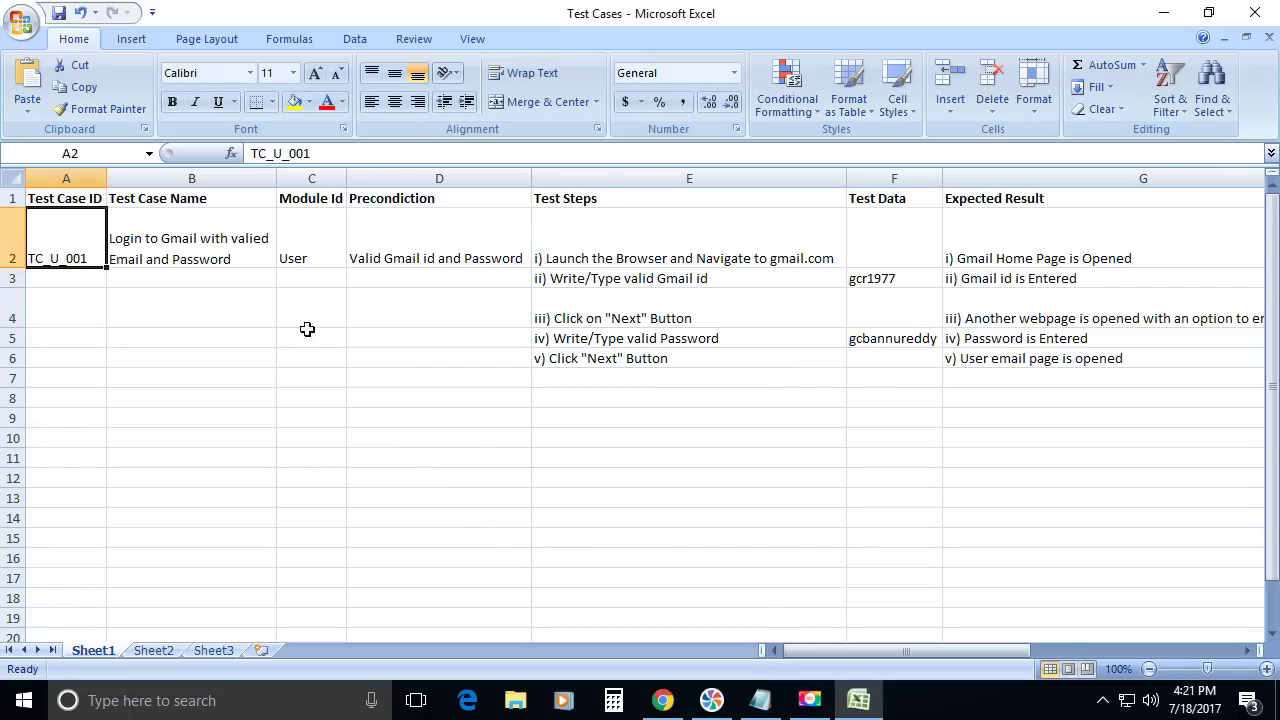
click(215, 258)
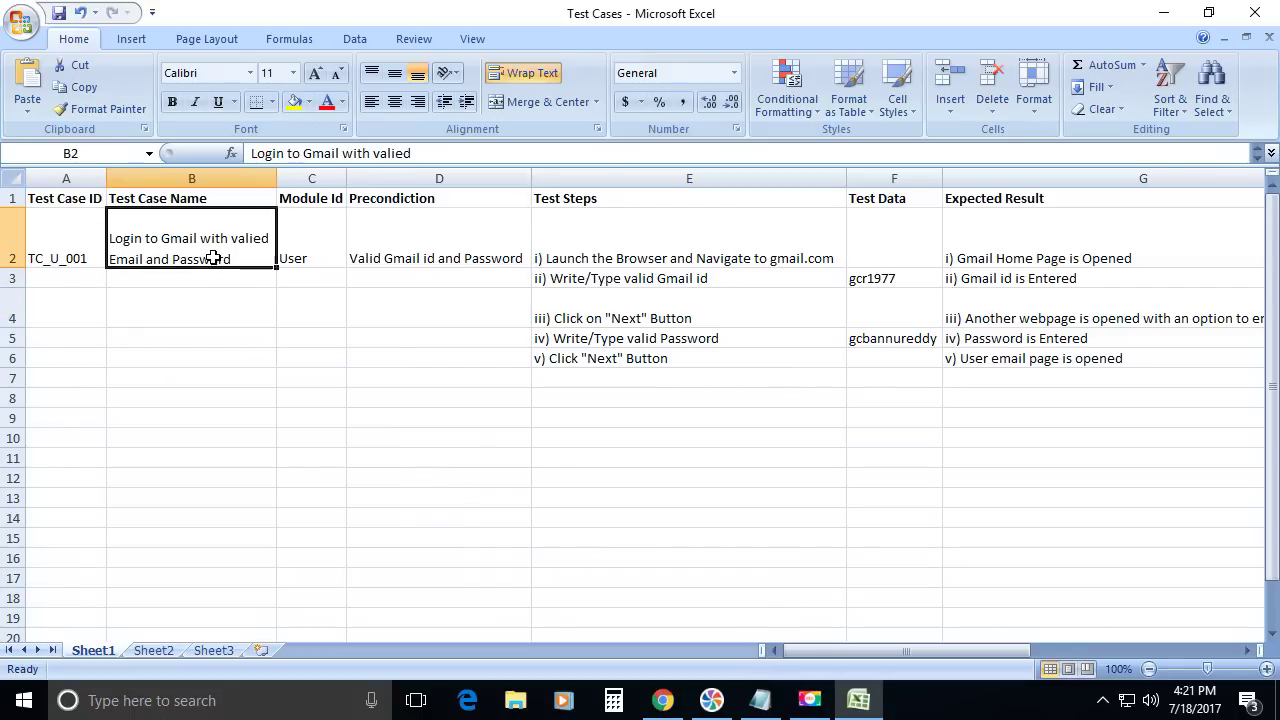
click(1246, 651)
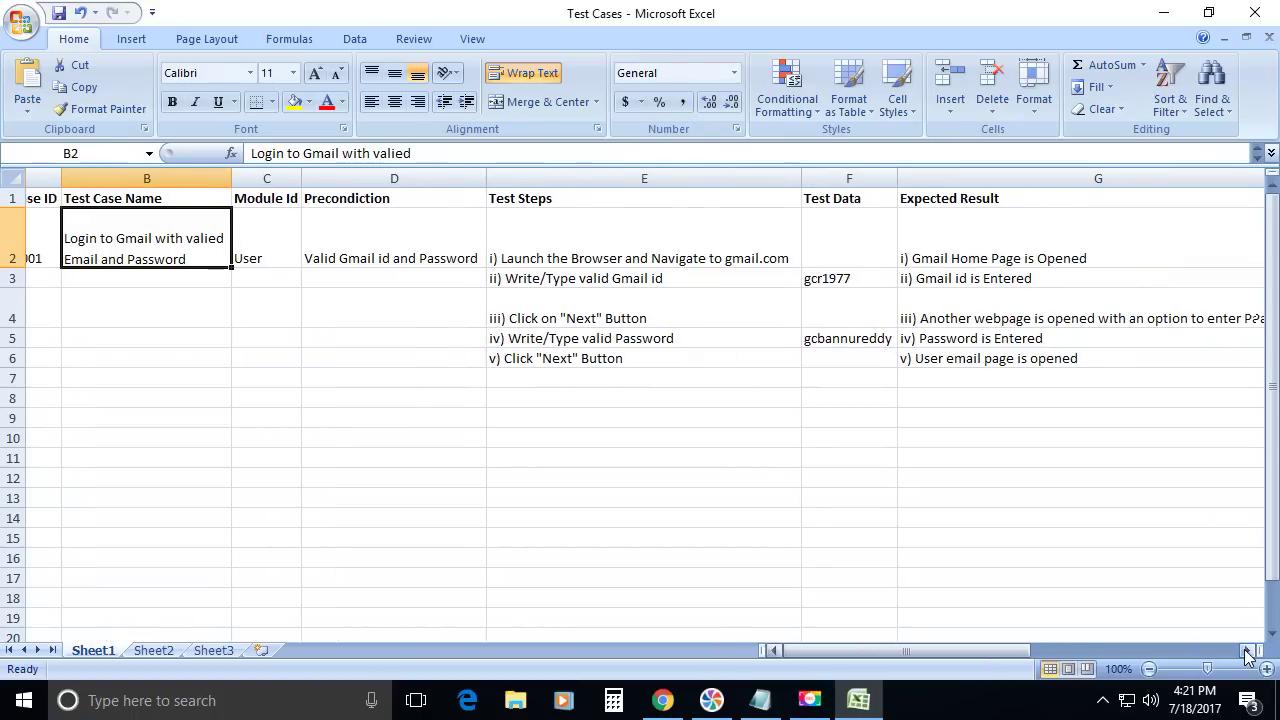
click(1246, 651)
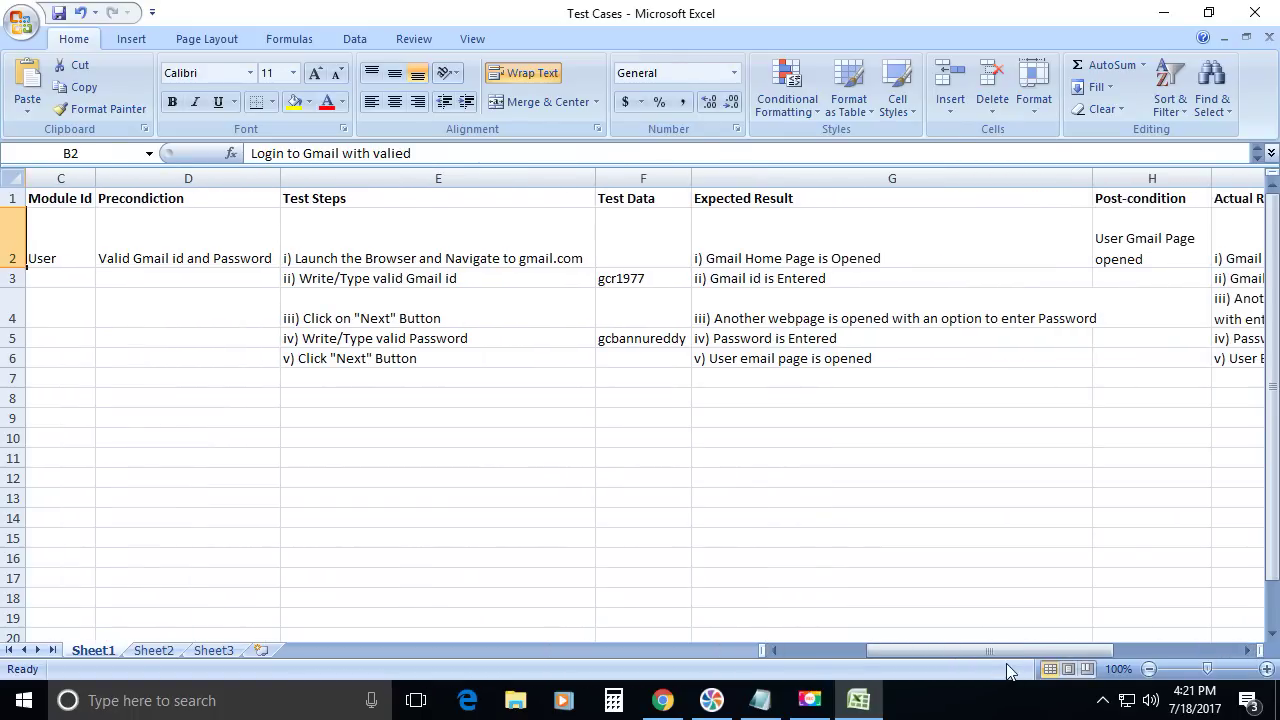
drag(985, 650, 1130, 646)
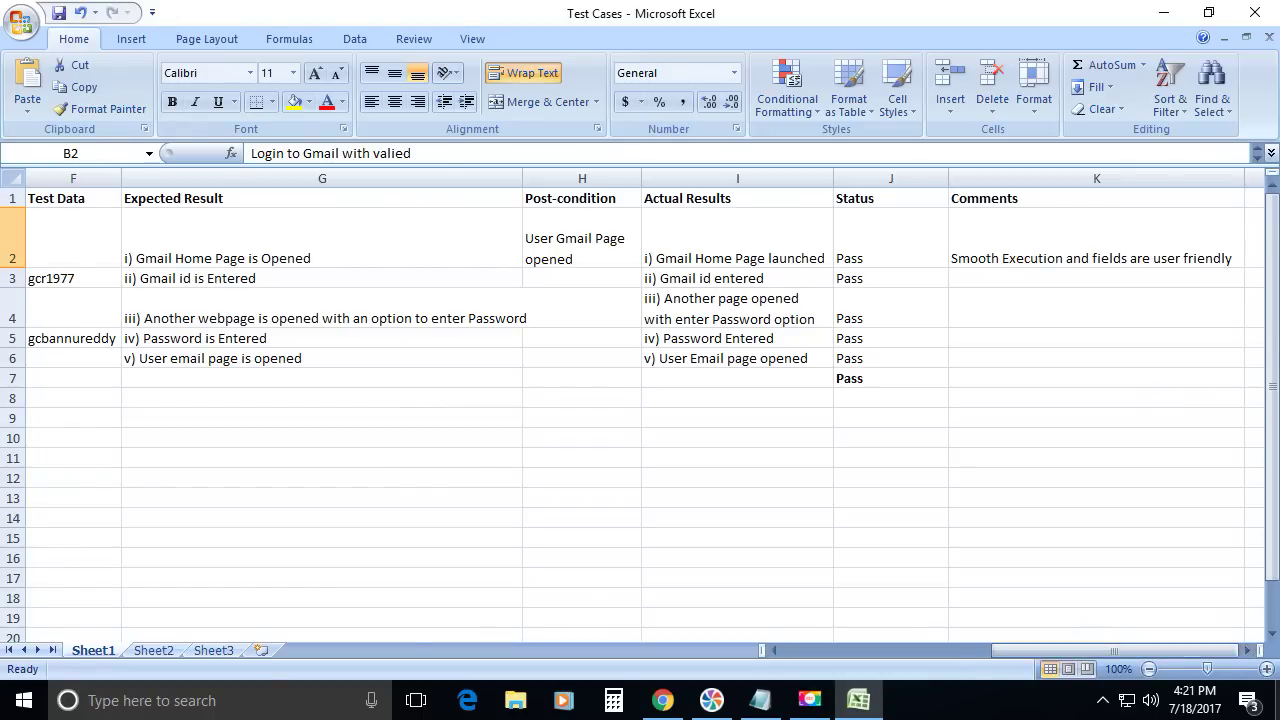
click(698, 257)
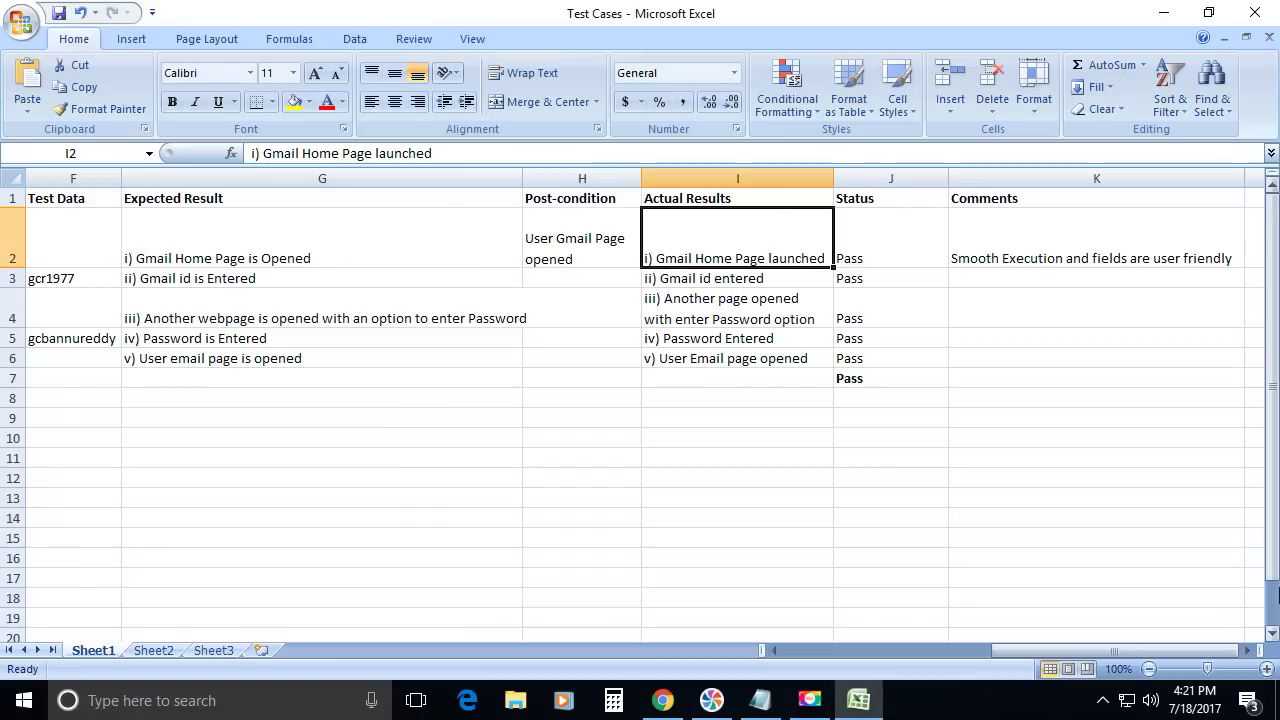
click(873, 258)
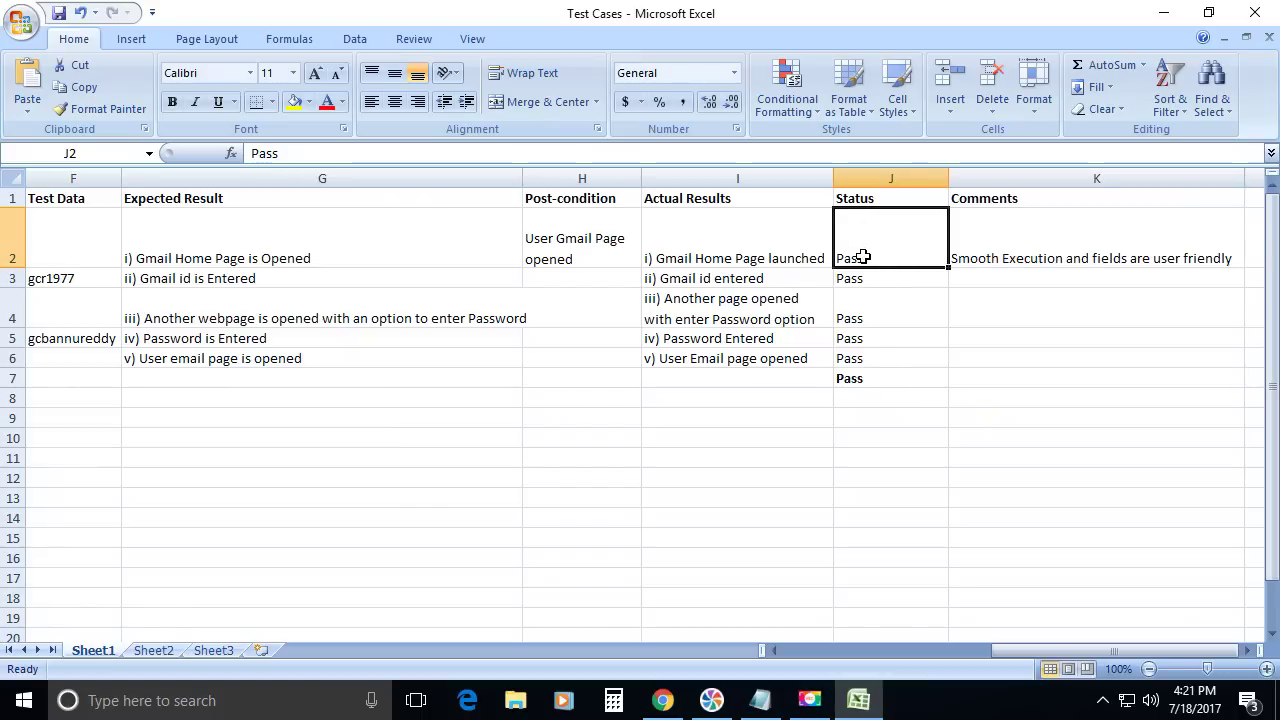
click(870, 378)
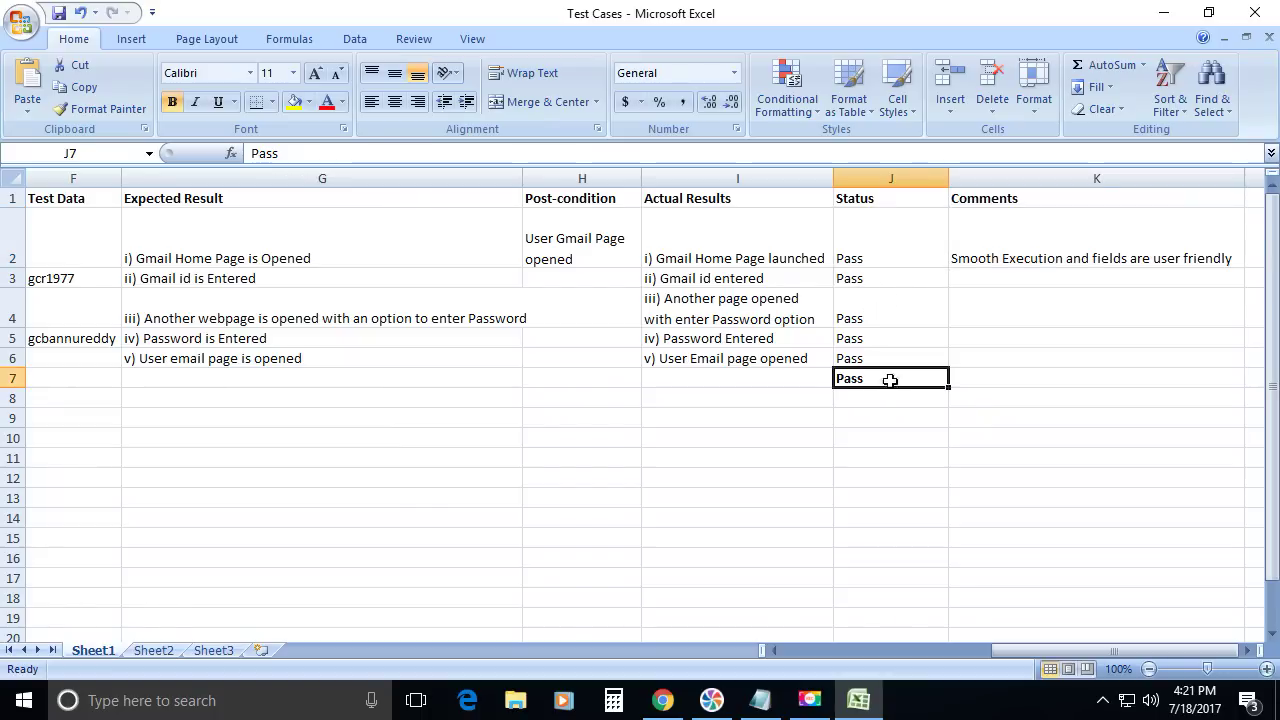
click(1018, 258)
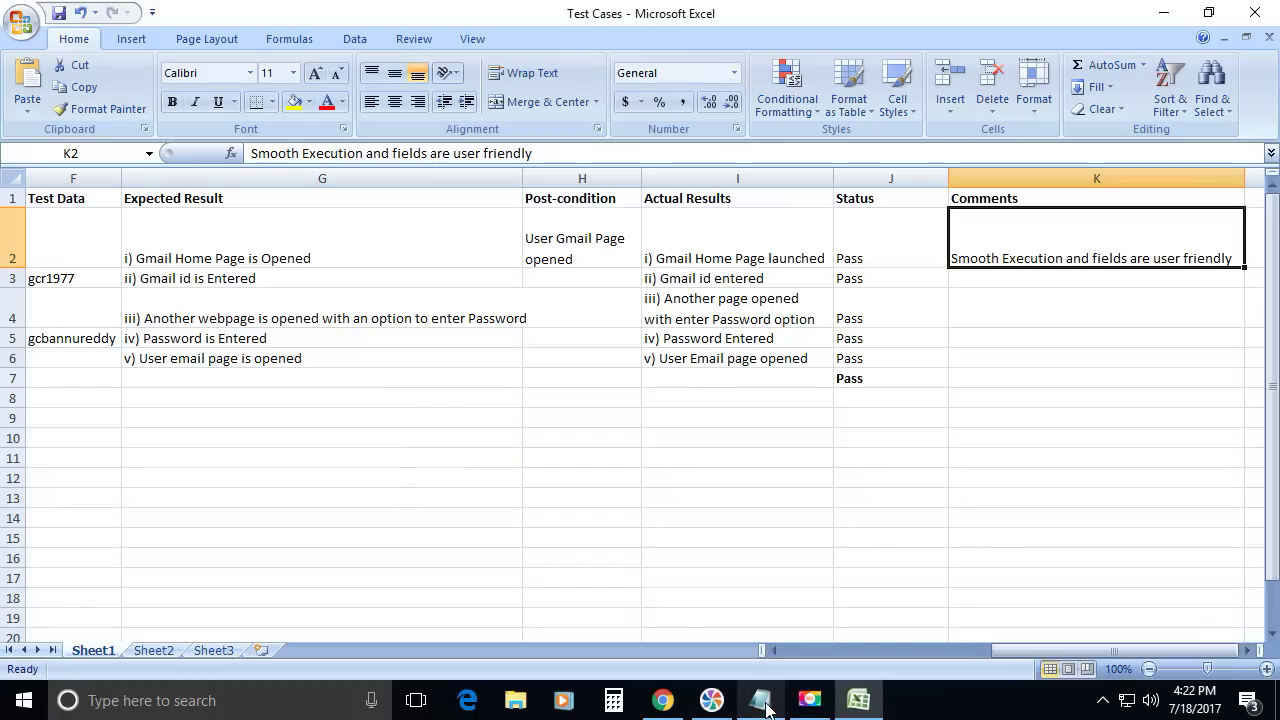
mouse_move(760, 700)
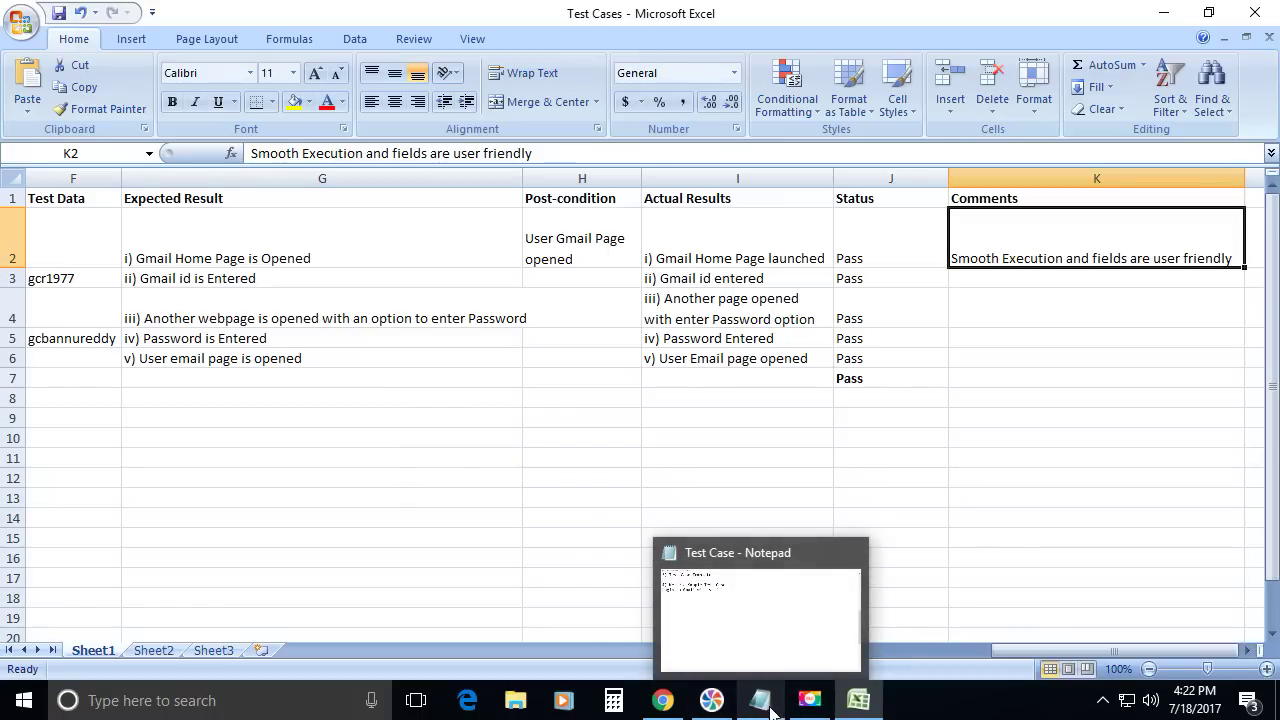
Step: Add the item '5) Executing the Test Case' with a separator line to the Notepad notes
click(772, 708)
scroll(170, 255, up, 2)
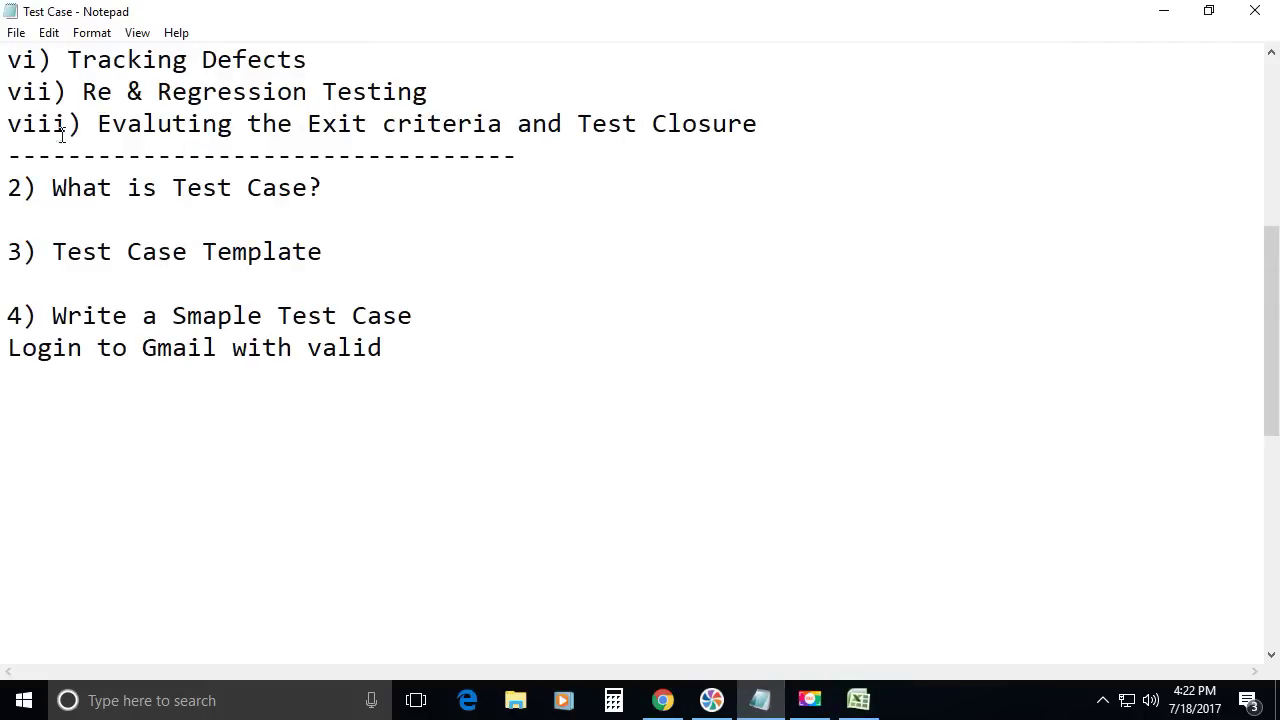
scroll(62, 134, up, 2)
scroll(79, 290, down, 4)
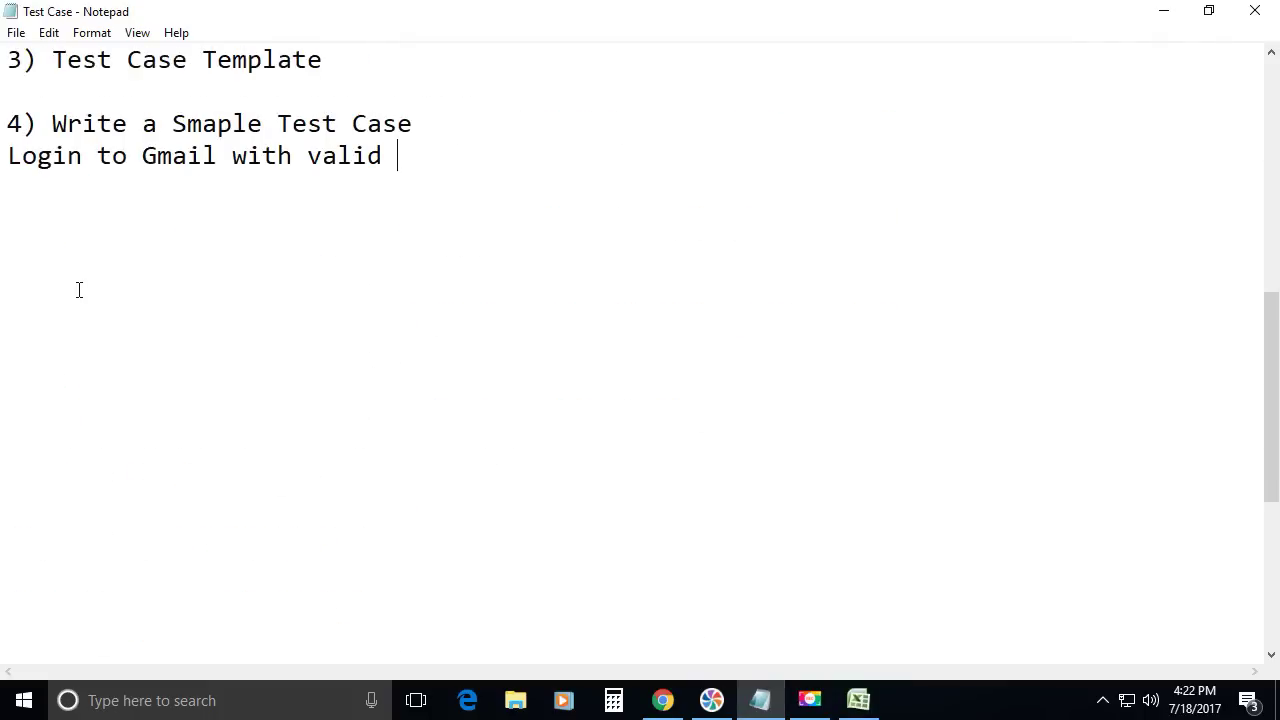
click(52, 209)
text(5) Exec)
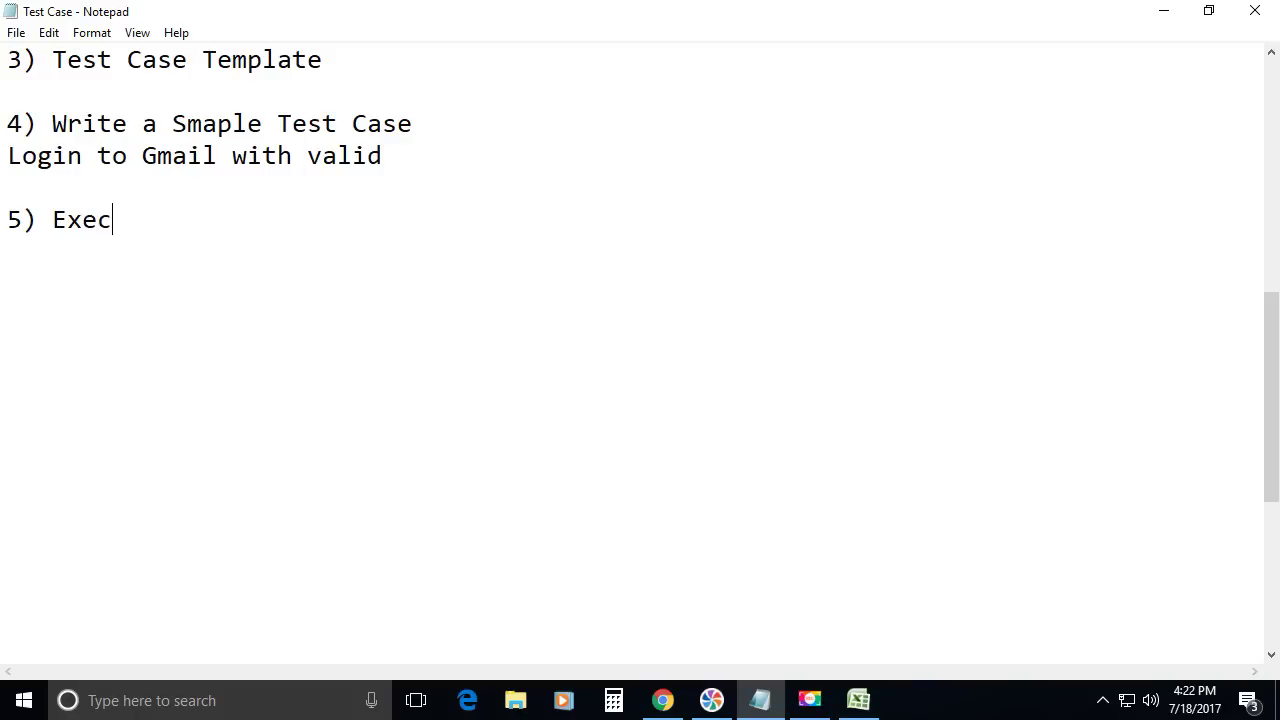
text(uting the Test)
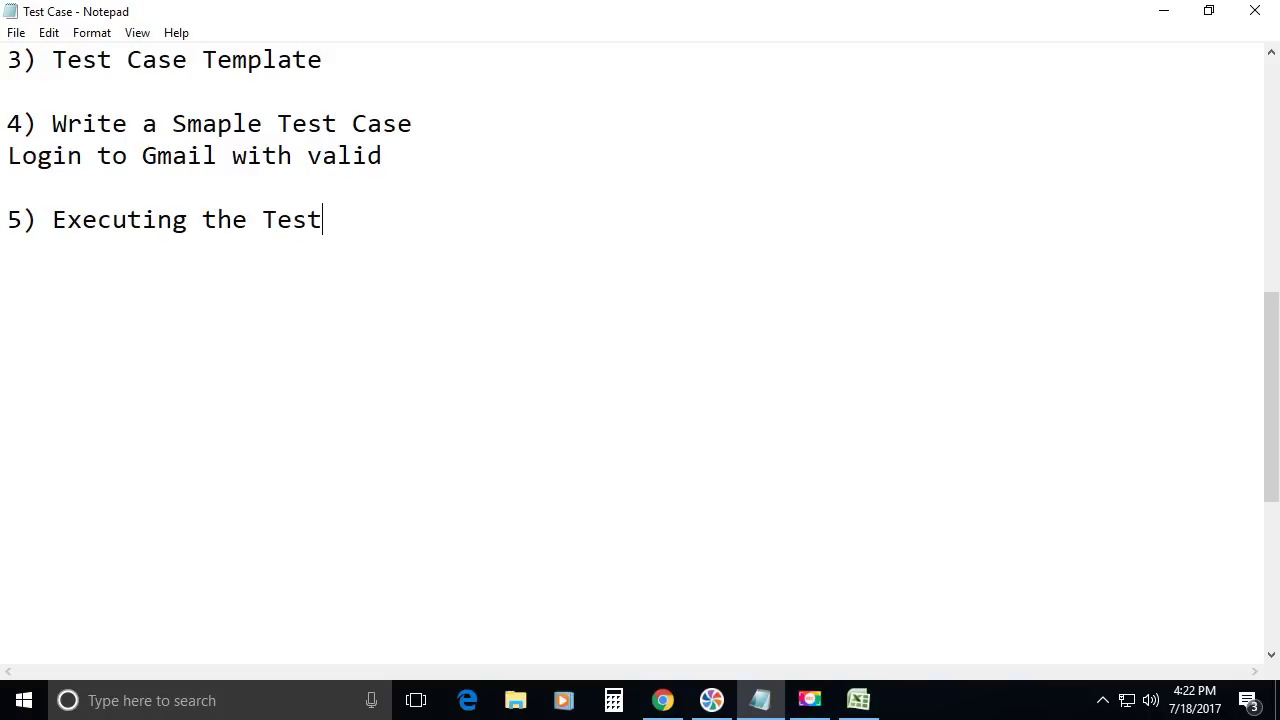
text( Case)
key(Return)
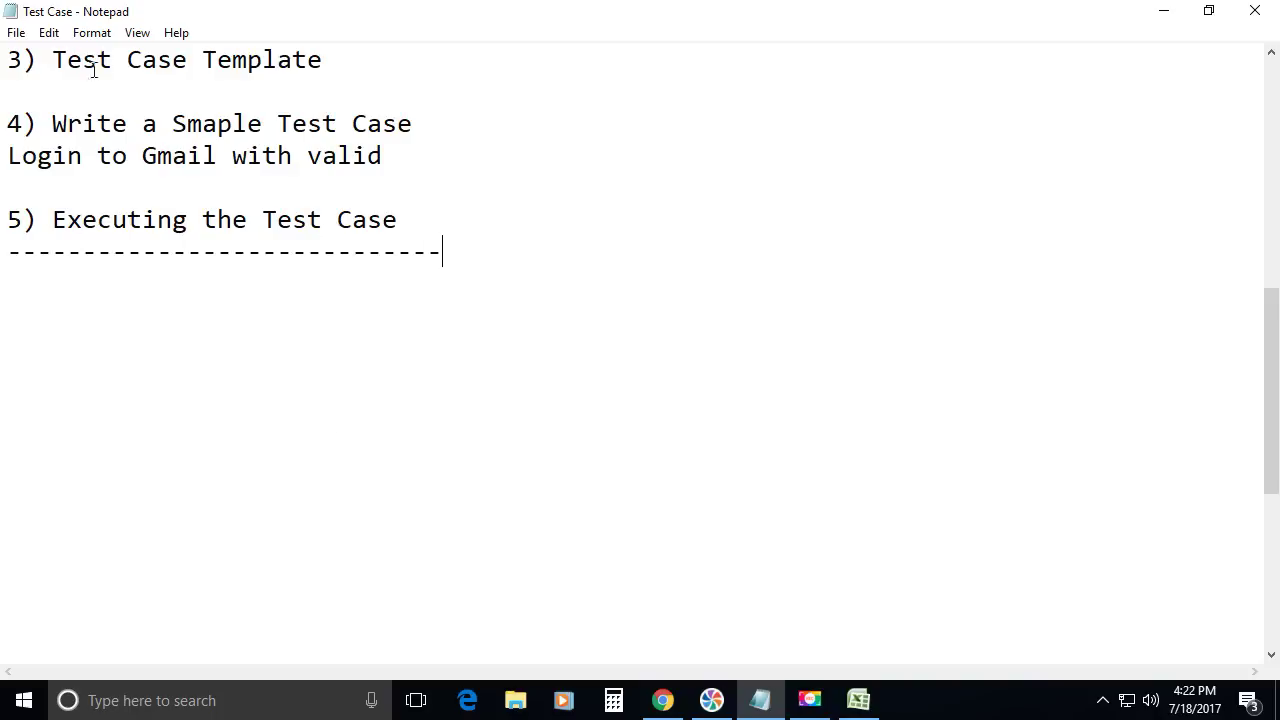
Step: Save the notes file and return to the Test Cases spreadsheet
click(16, 32)
click(63, 100)
click(1164, 11)
click(960, 397)
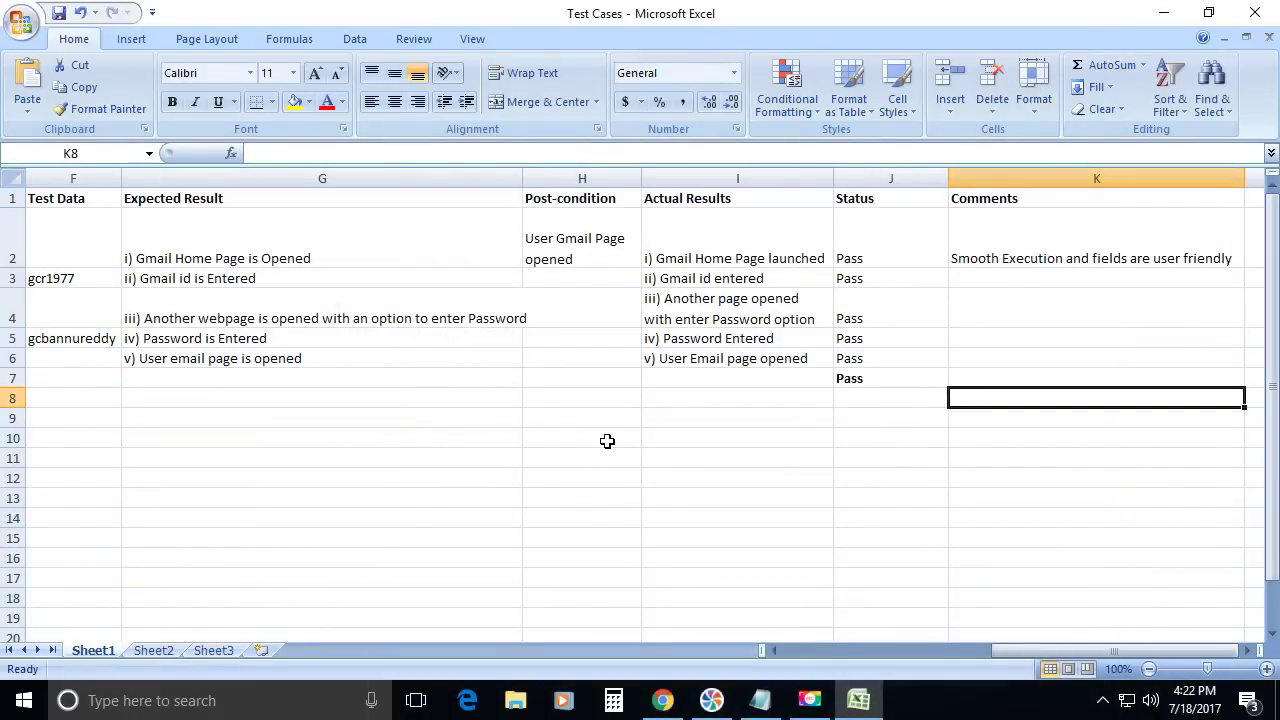
mouse_move(814, 705)
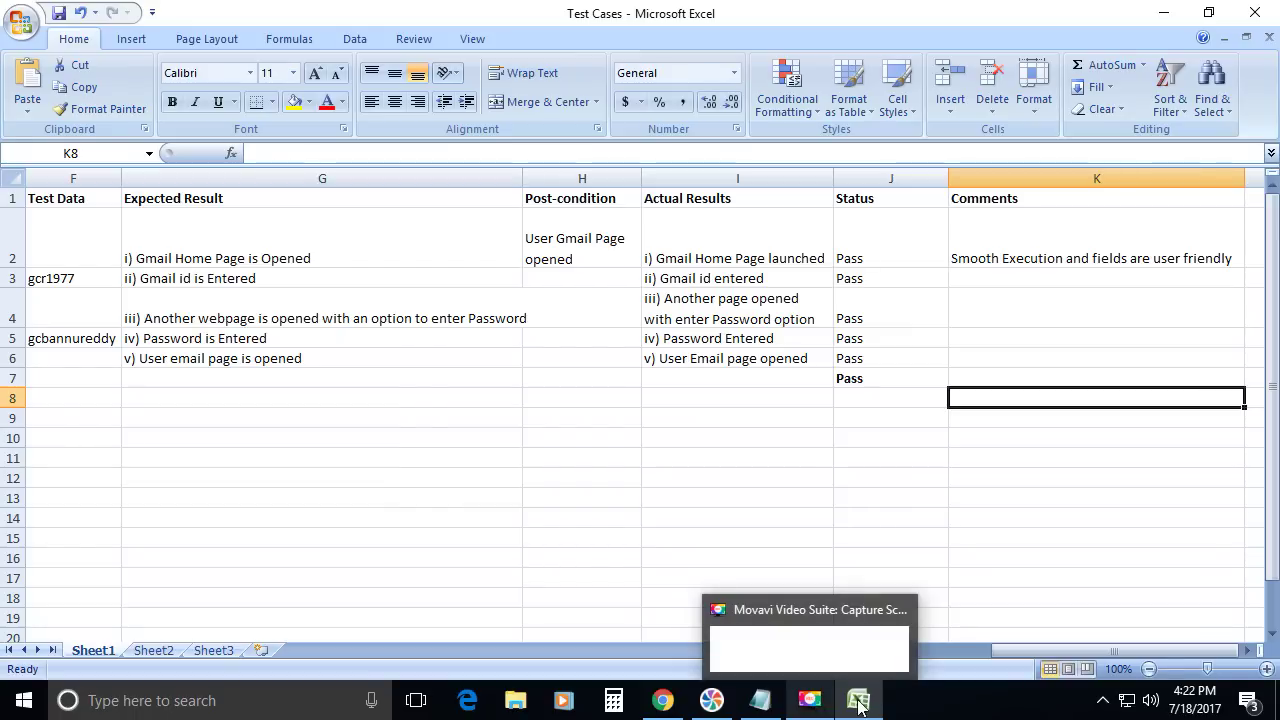